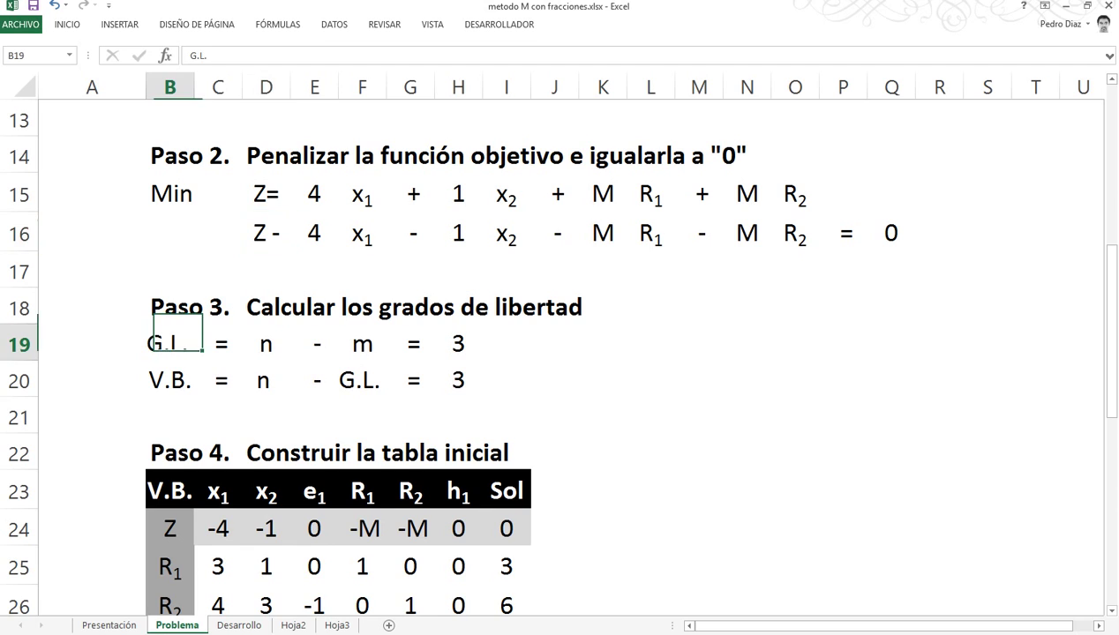
# Examine the degrees-of-freedom formula n - m in Paso 3 against the variables x1, x2, R1, R2, e1 and h1 of the augmented model
pyautogui.click(266, 343)
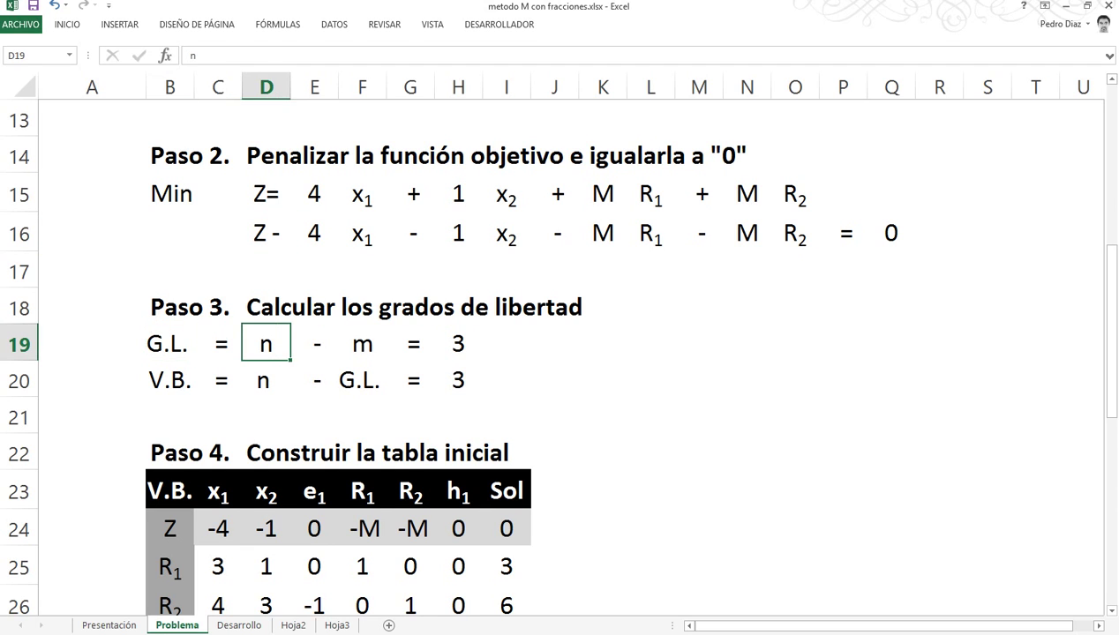
pyautogui.click(361, 343)
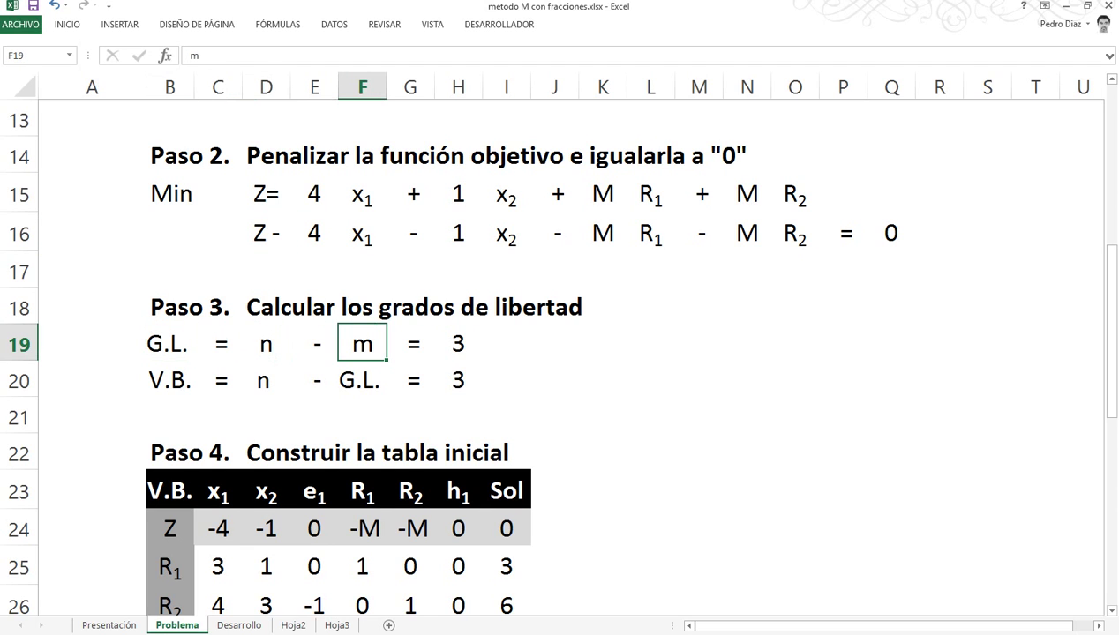
pyautogui.scroll(1, 554, 353)
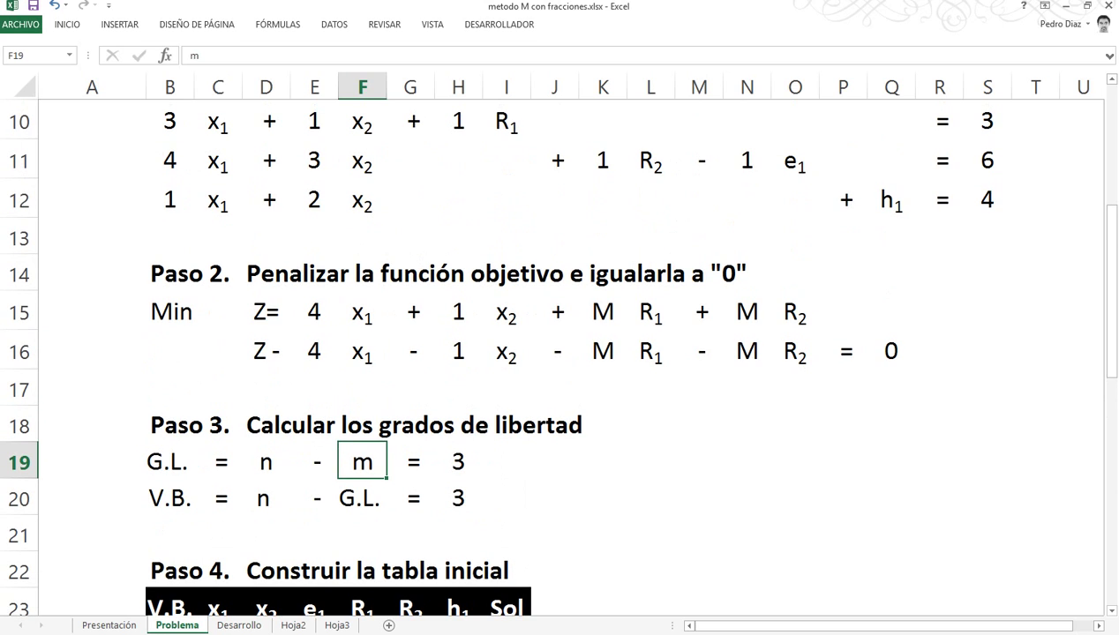
pyautogui.click(217, 121)
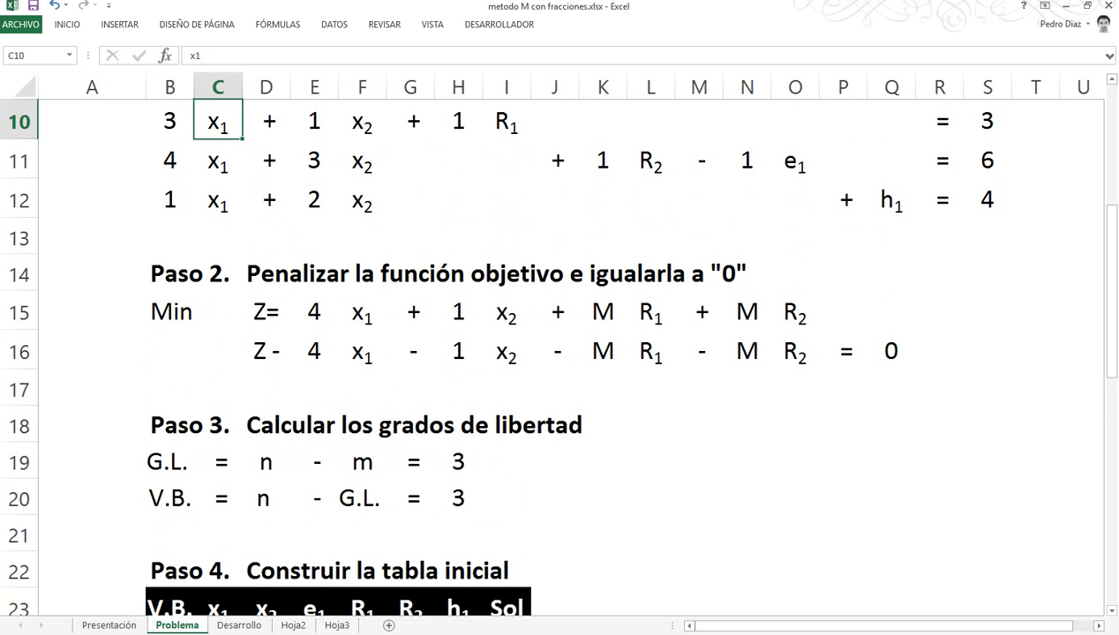
pyautogui.click(361, 121)
pyautogui.click(510, 121)
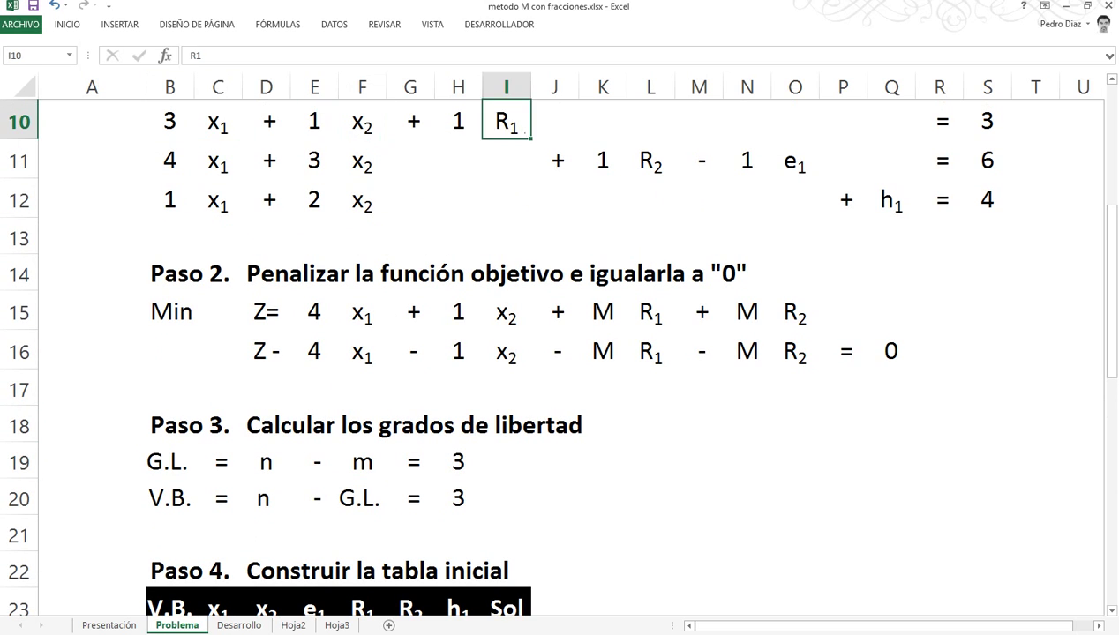
pyautogui.click(651, 161)
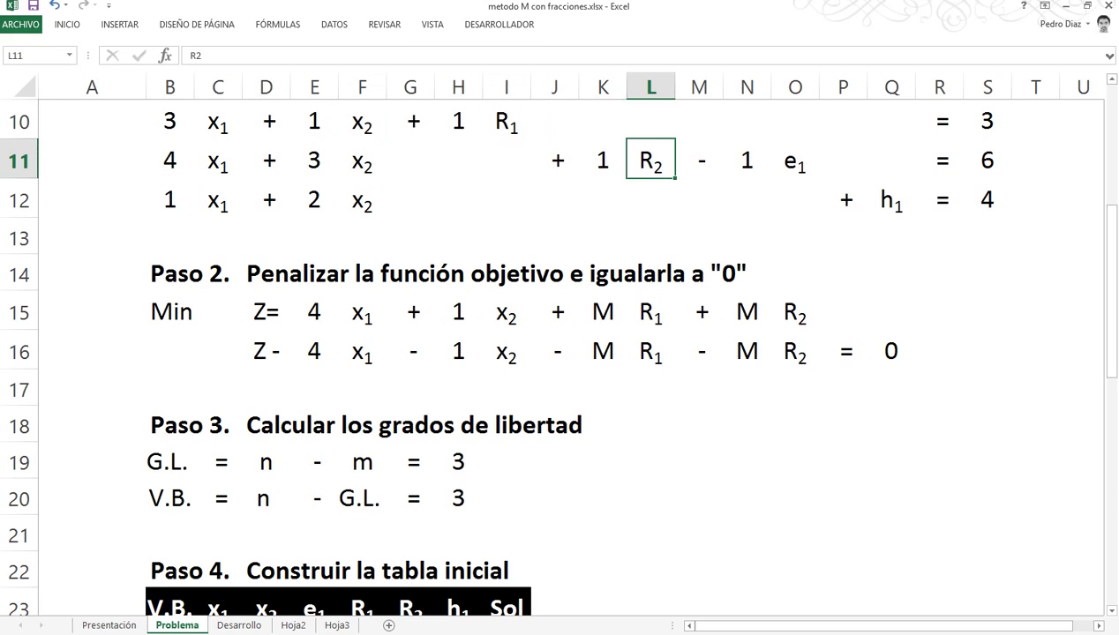
pyautogui.click(795, 160)
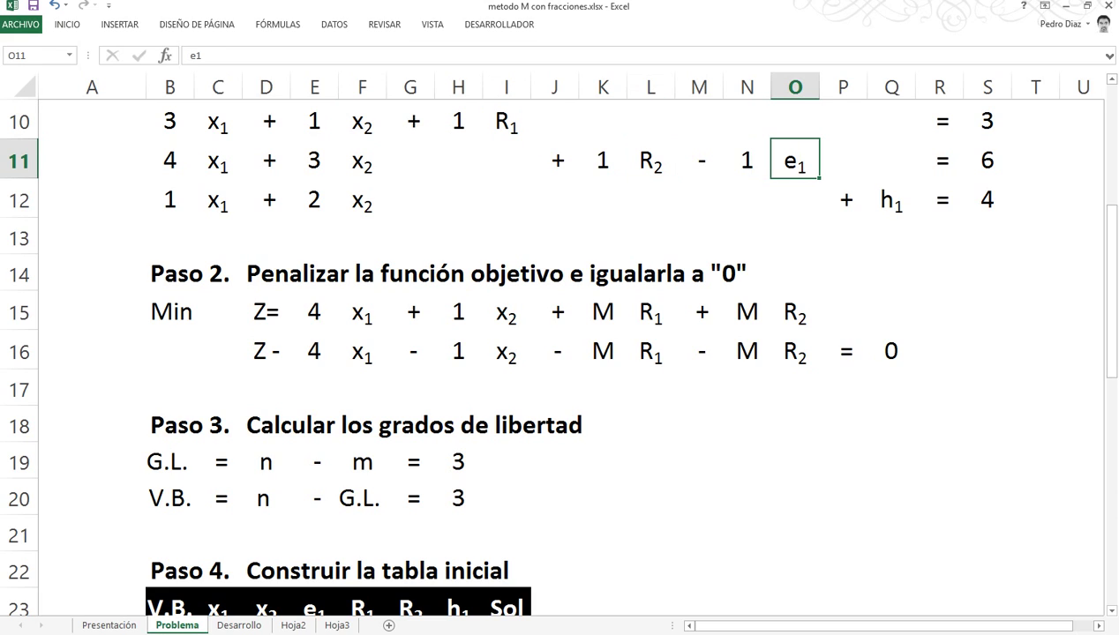
pyautogui.click(891, 200)
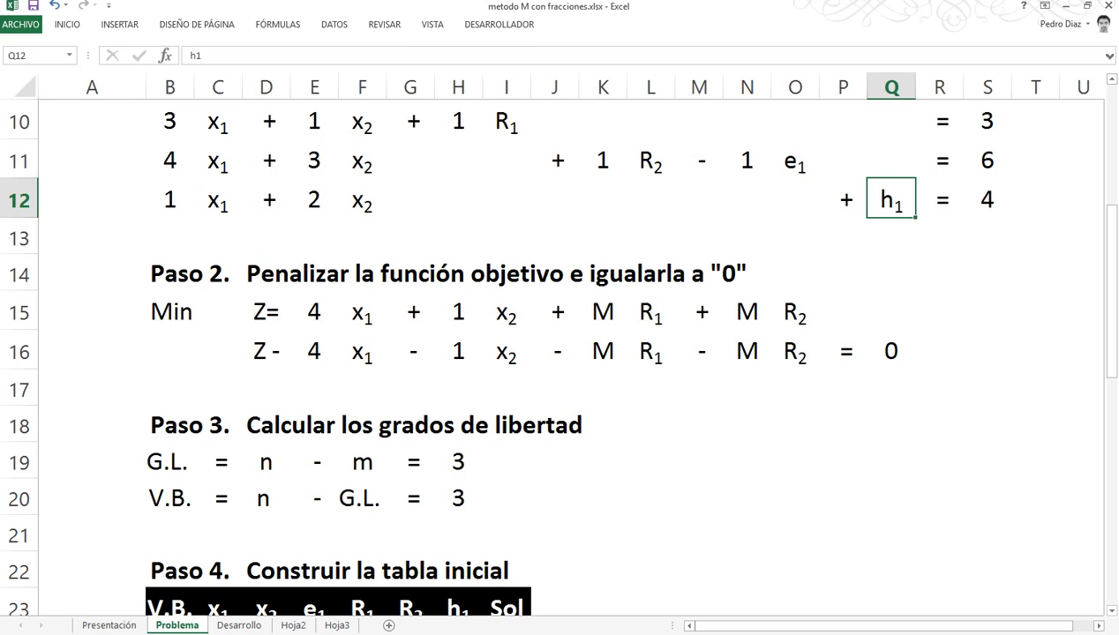
pyautogui.click(458, 461)
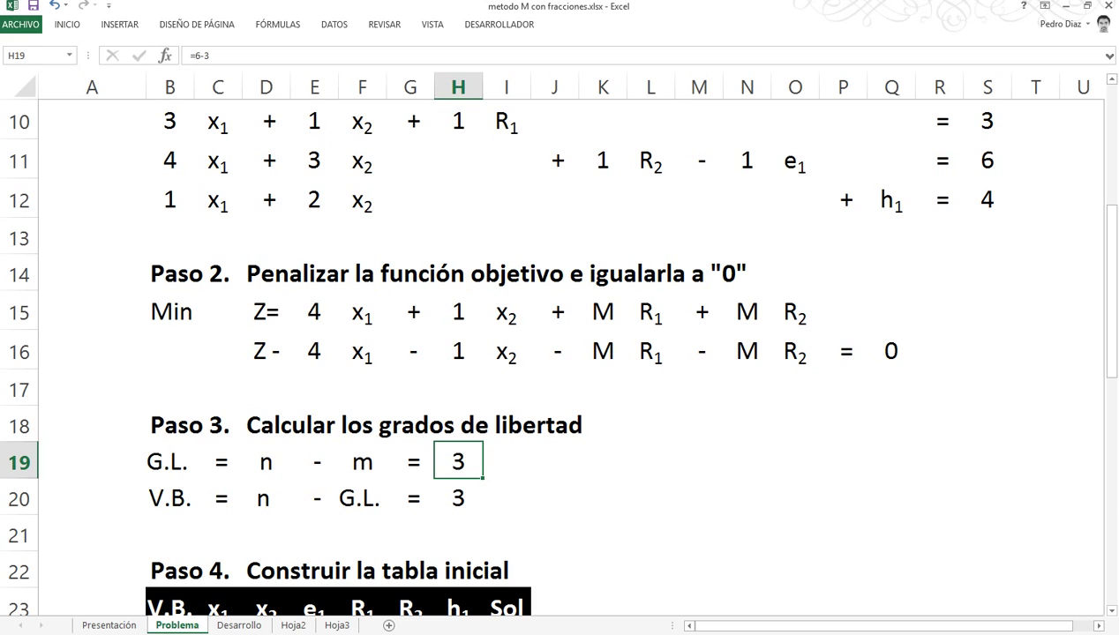
pyautogui.click(506, 461)
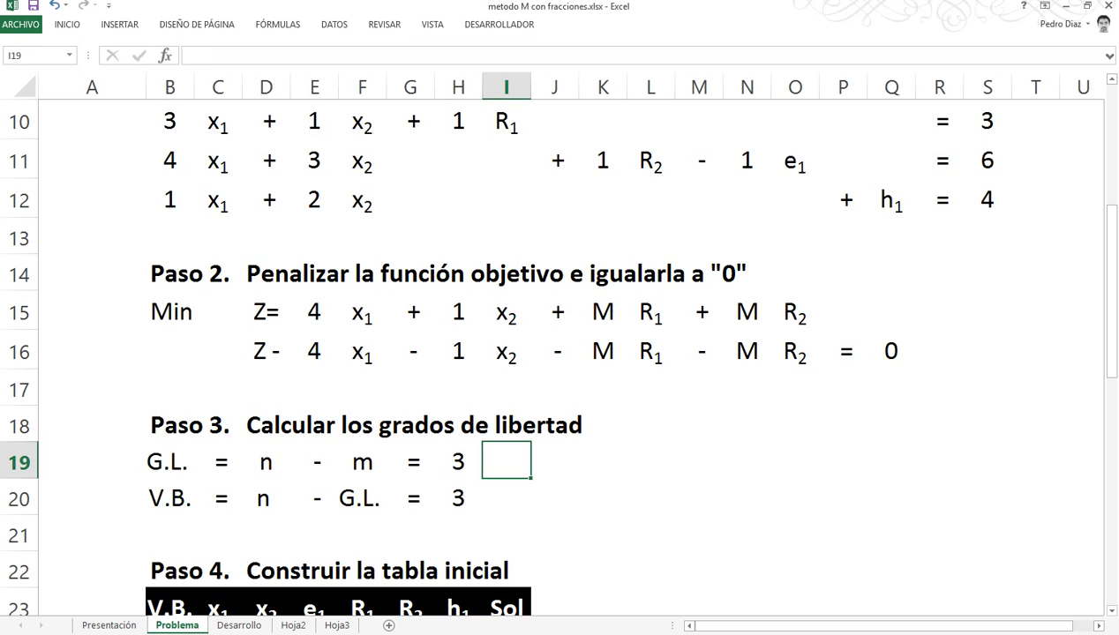
# Review the terms of the basic-variables formula V.B. = n - G.L. in Paso 3 and its result cell
pyautogui.click(170, 498)
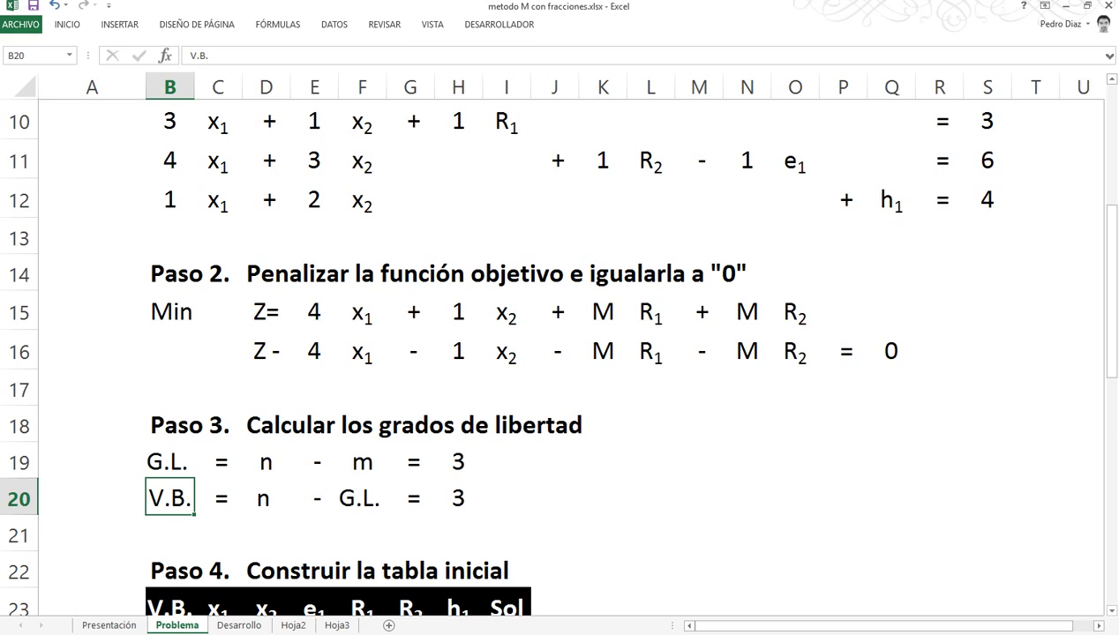
pyautogui.click(265, 497)
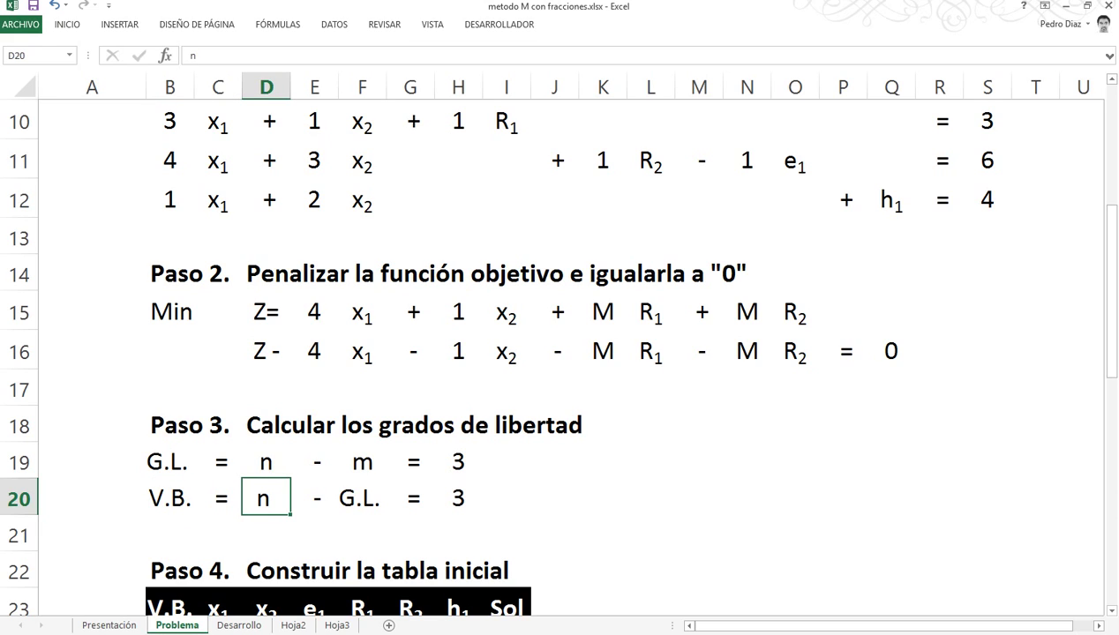
pyautogui.click(362, 498)
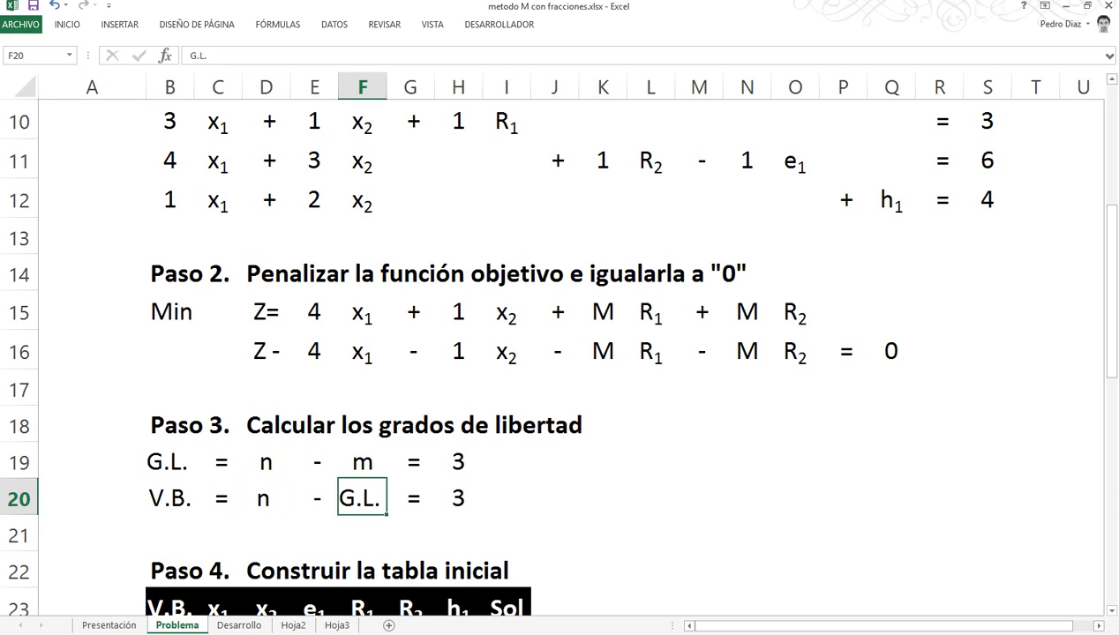
pyautogui.click(458, 498)
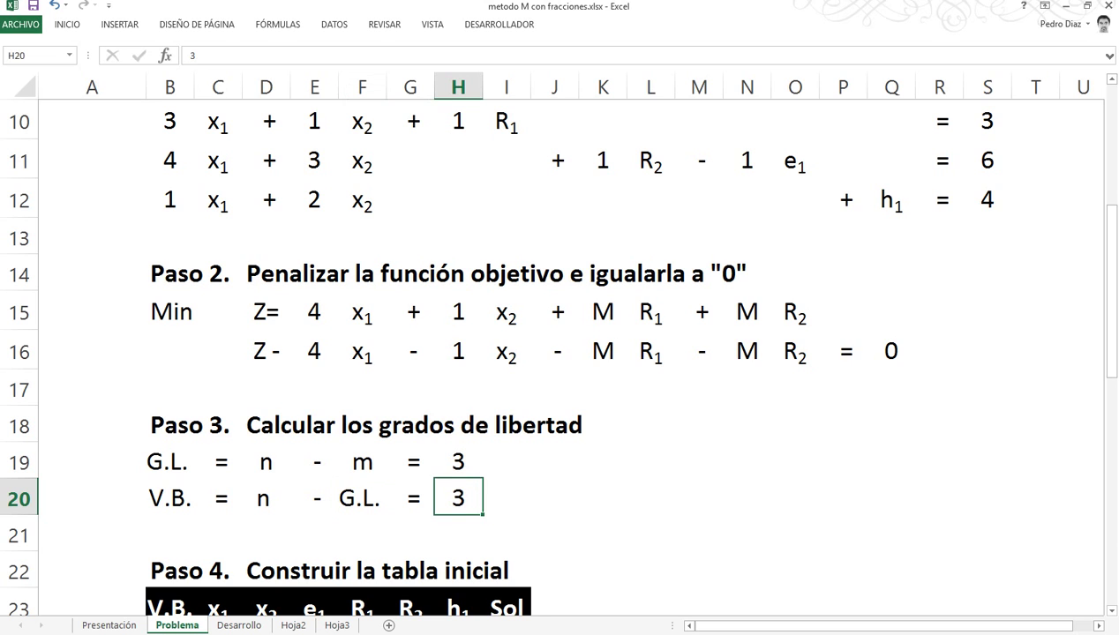
# Examine the V.B. column of the initial table in Paso 4, going through the Z, R1, R2 and h1 row labels
pyautogui.scroll(-1, 554, 353)
pyautogui.scroll(-1, 555, 353)
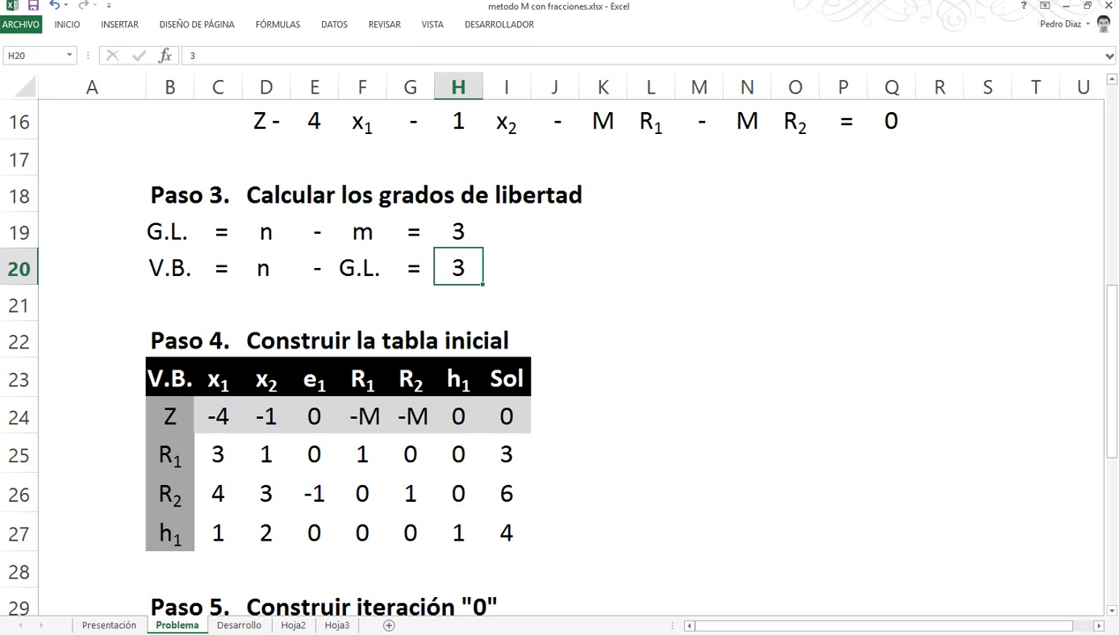
pyautogui.click(170, 416)
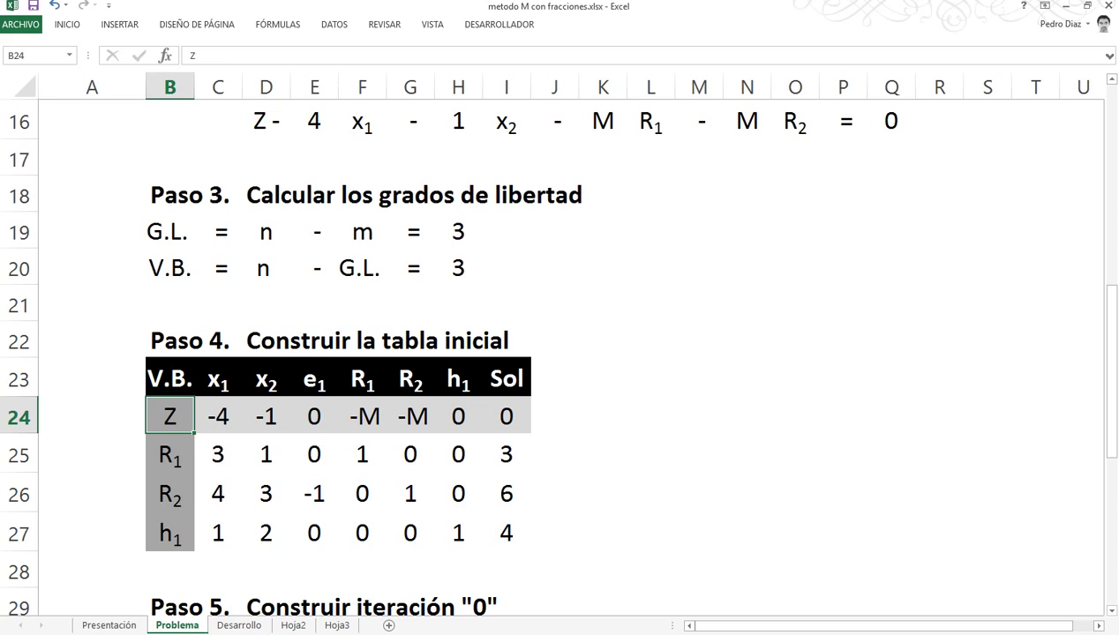
pyautogui.press('Down')
pyautogui.press('Down')
pyautogui.press('Down')
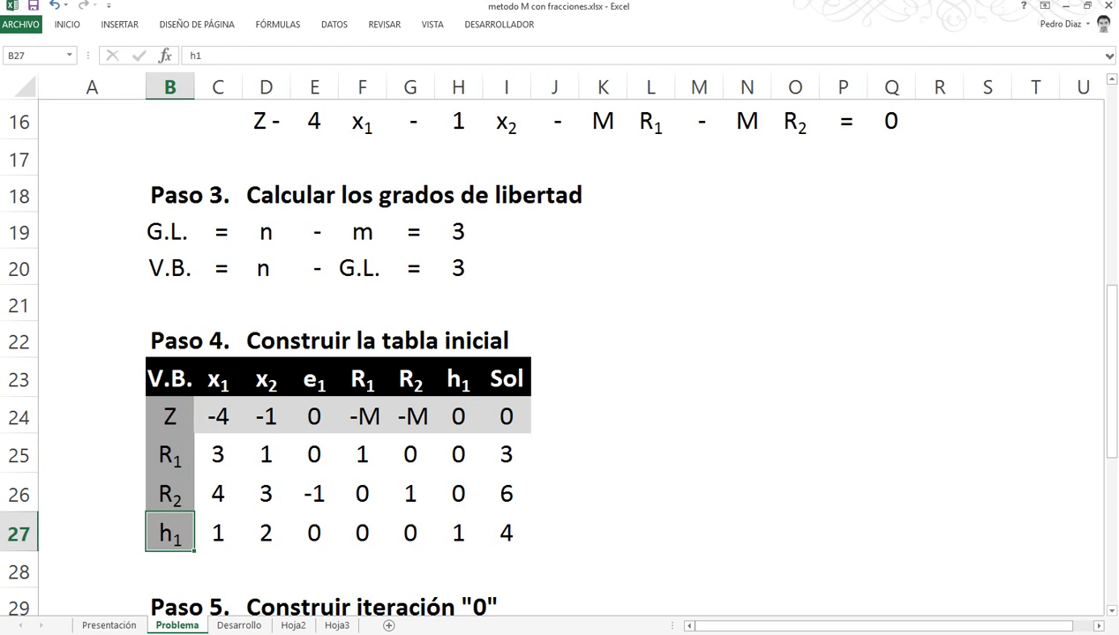
pyautogui.press('Up')
pyautogui.press('Up')
pyautogui.press('Down')
pyautogui.press('Down')
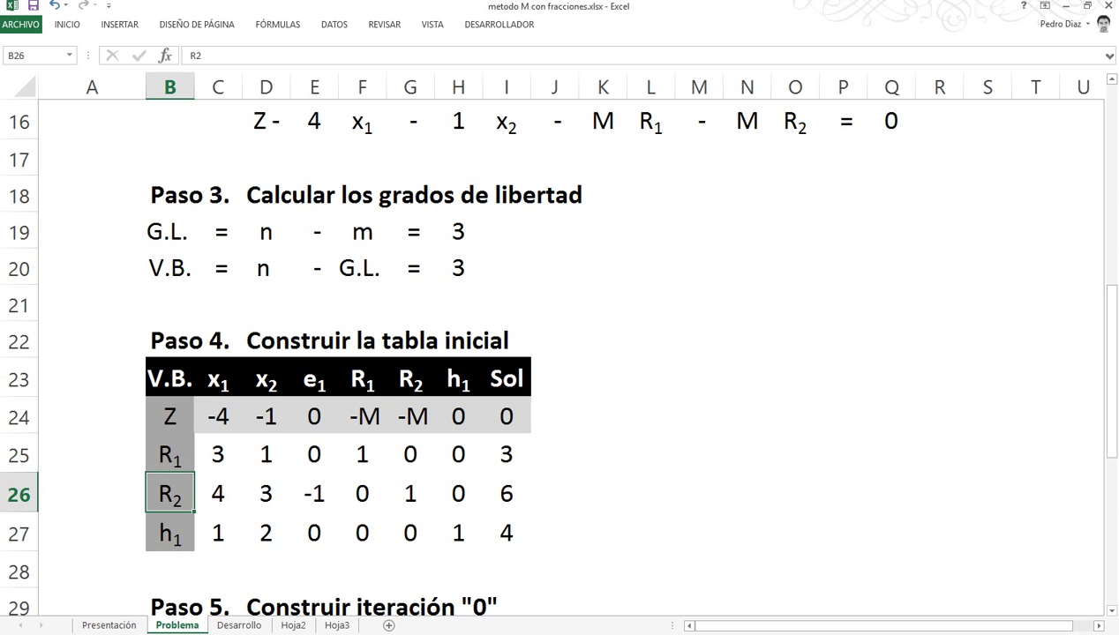
# Check e1 in the augmented model of Paso 1, and match R1, R2 and h1 with the right-hand side of each constraint
pyautogui.scroll(2, 565, 353)
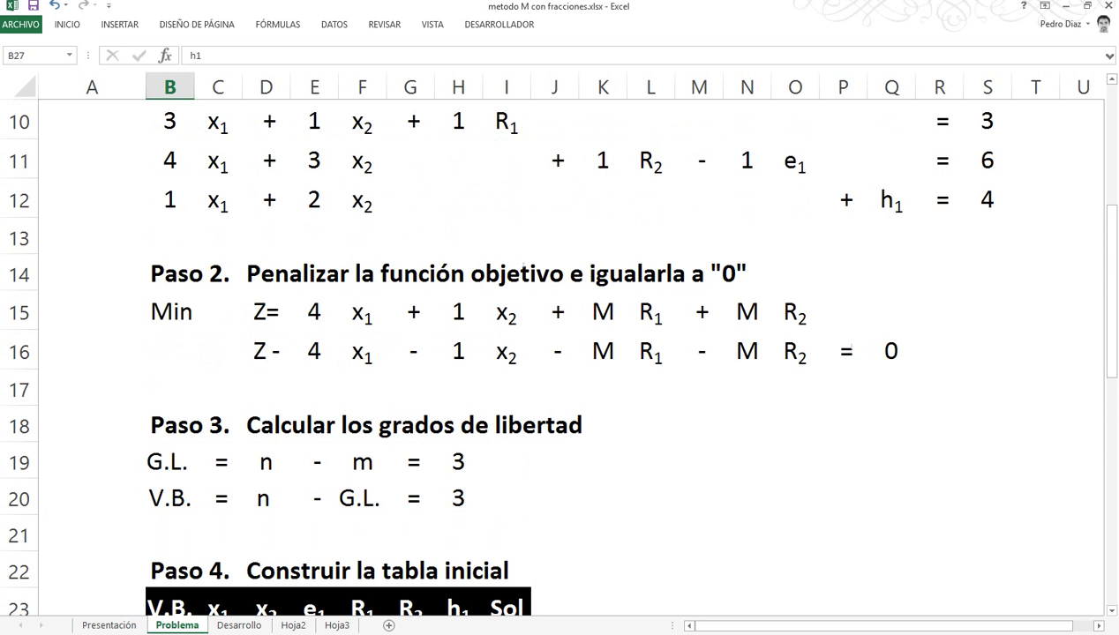
pyautogui.scroll(1, 565, 353)
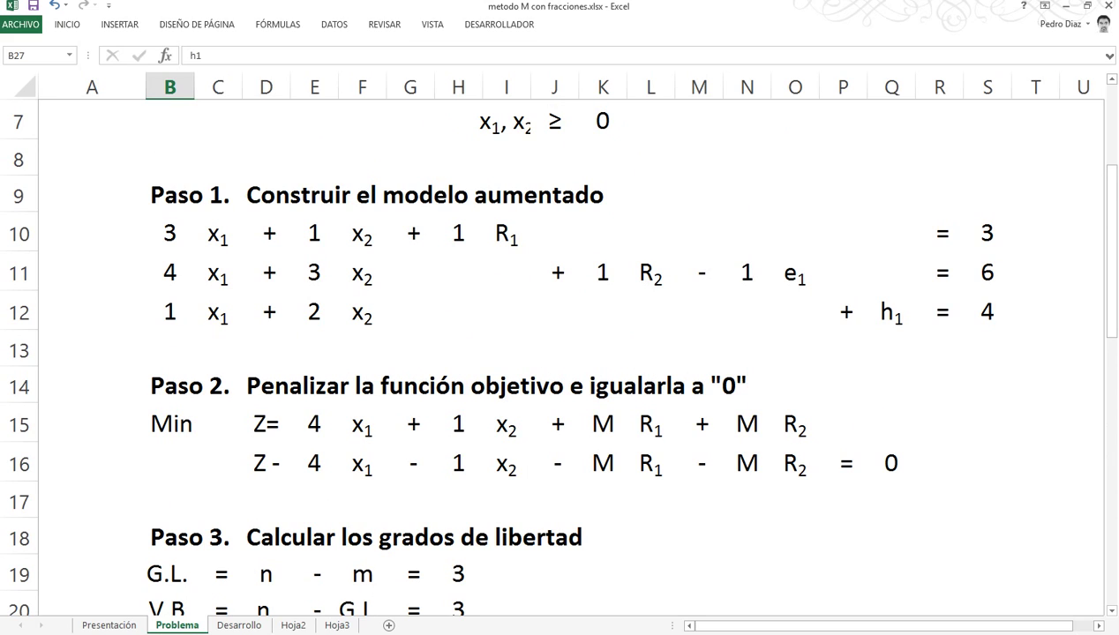
pyautogui.click(795, 272)
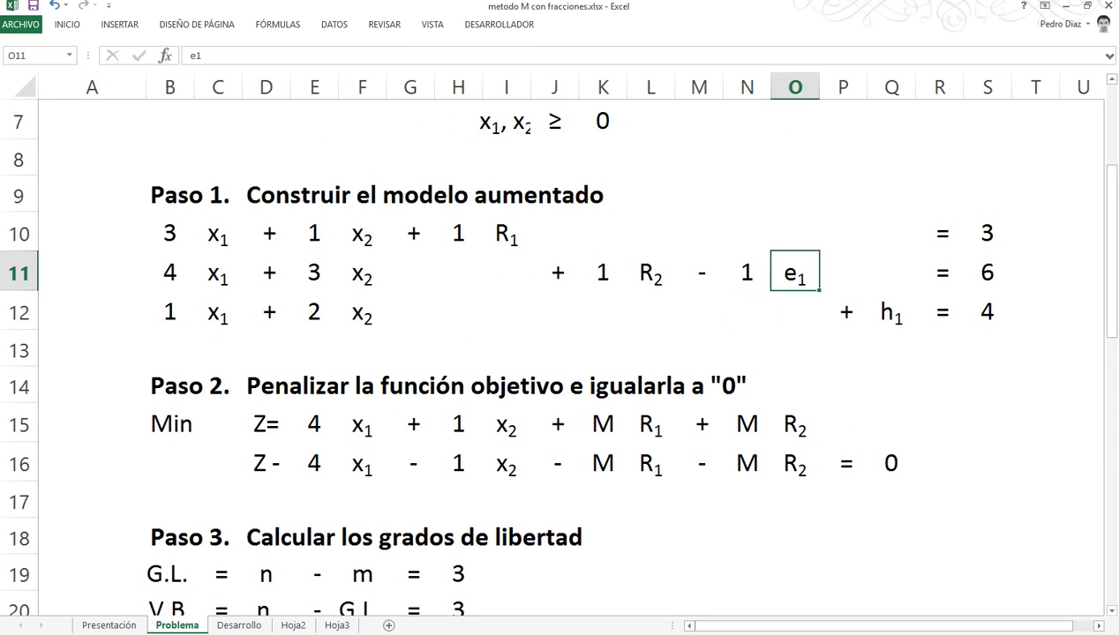
pyautogui.click(507, 234)
pyautogui.click(987, 234)
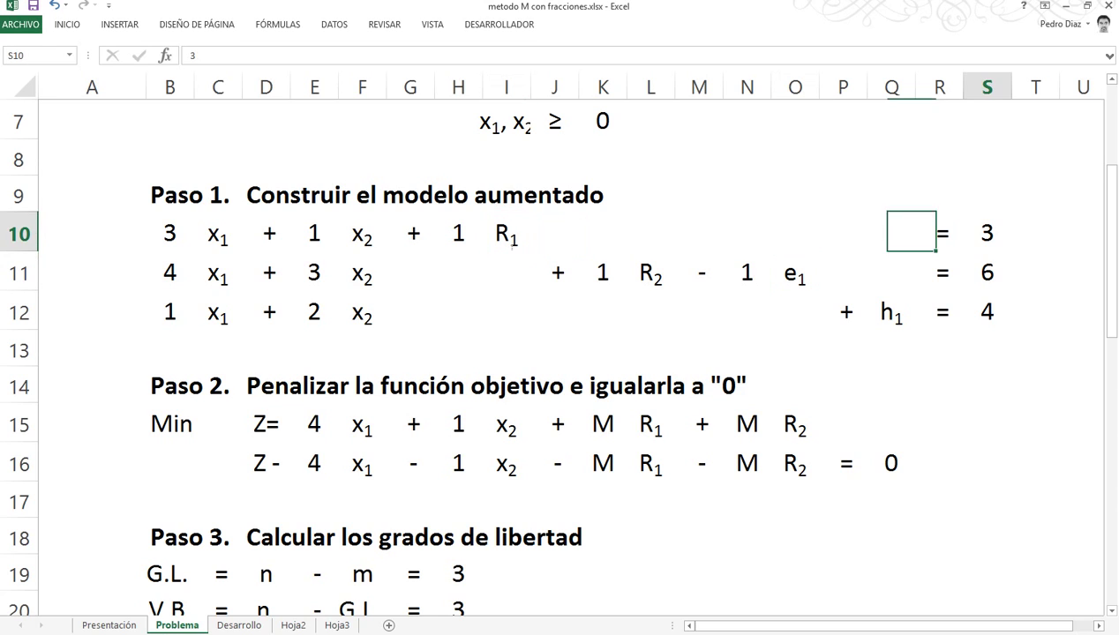
pyautogui.click(651, 272)
pyautogui.click(987, 272)
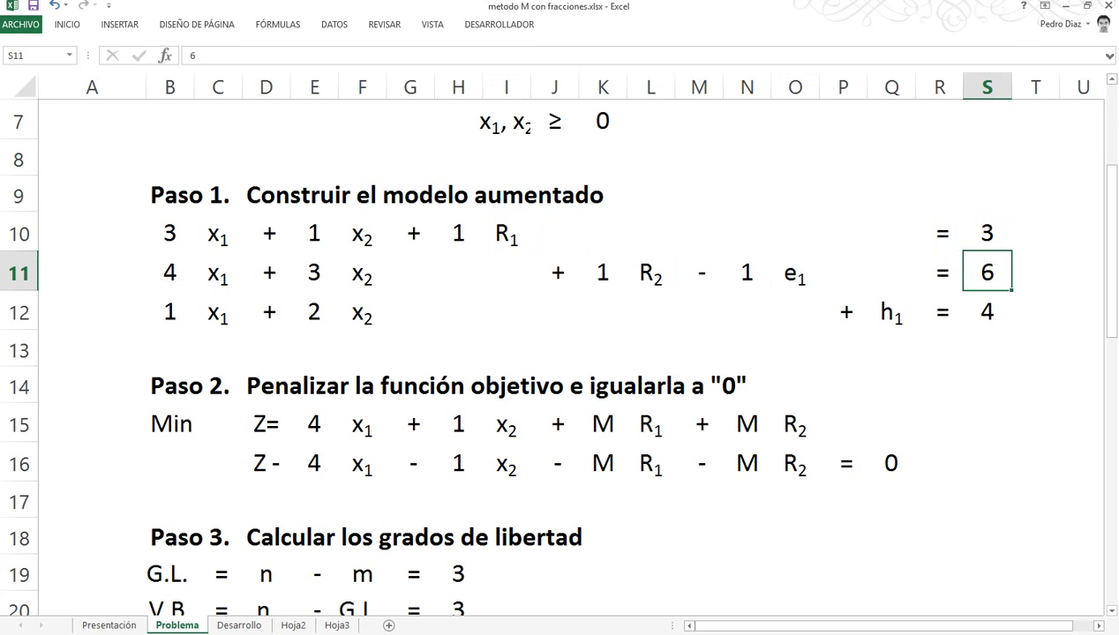
pyautogui.click(891, 313)
pyautogui.click(987, 312)
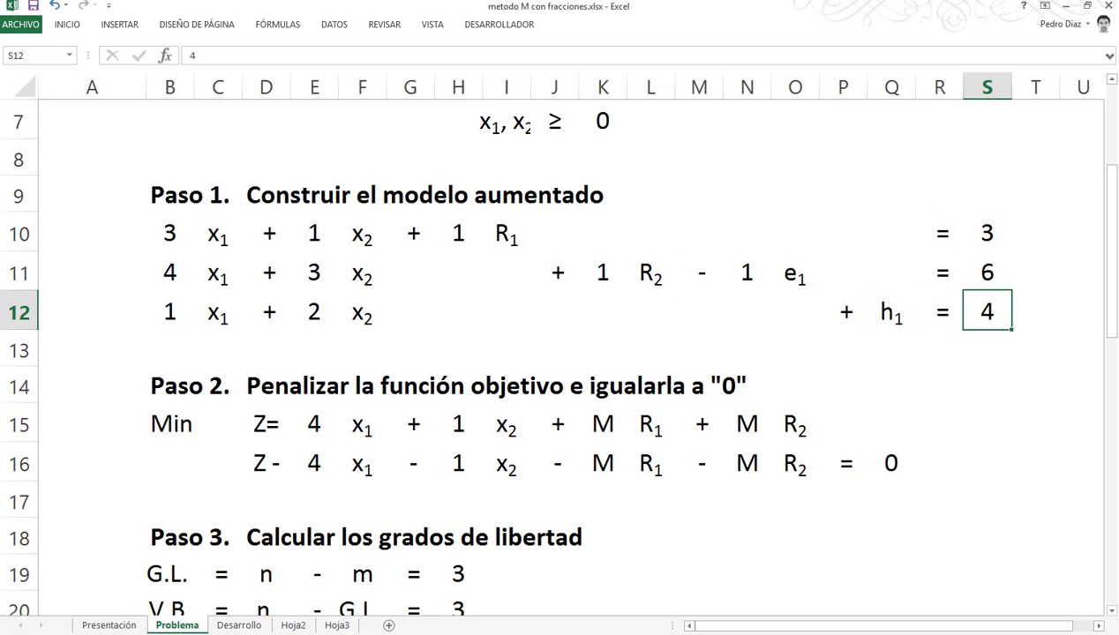
# Review the Z row of the initial table in Paso 4
pyautogui.scroll(-3, 560, 353)
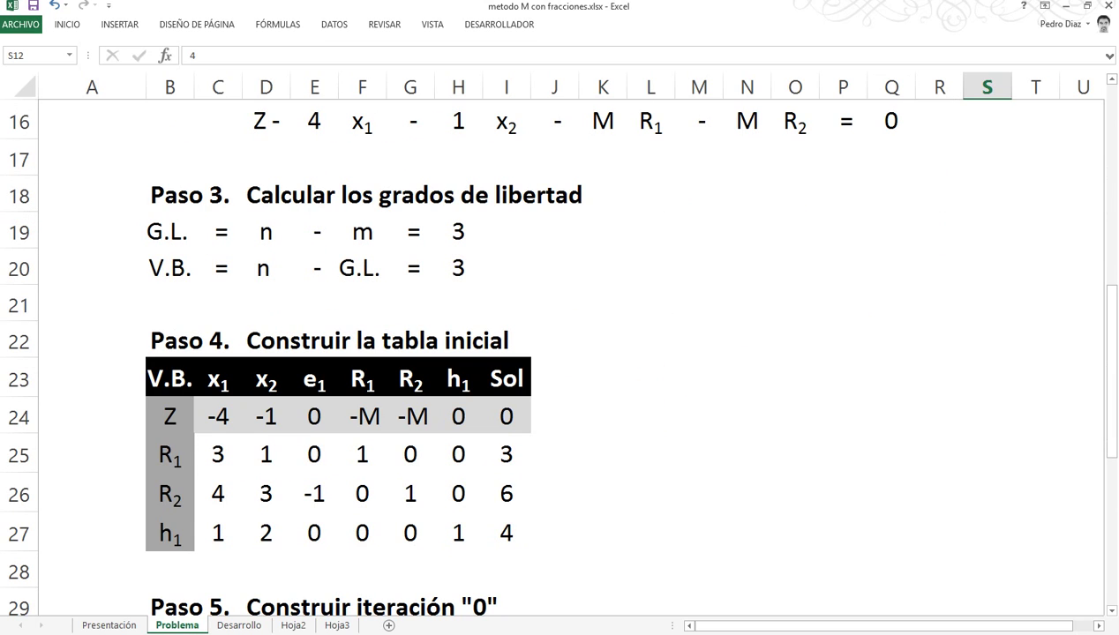
pyautogui.click(170, 416)
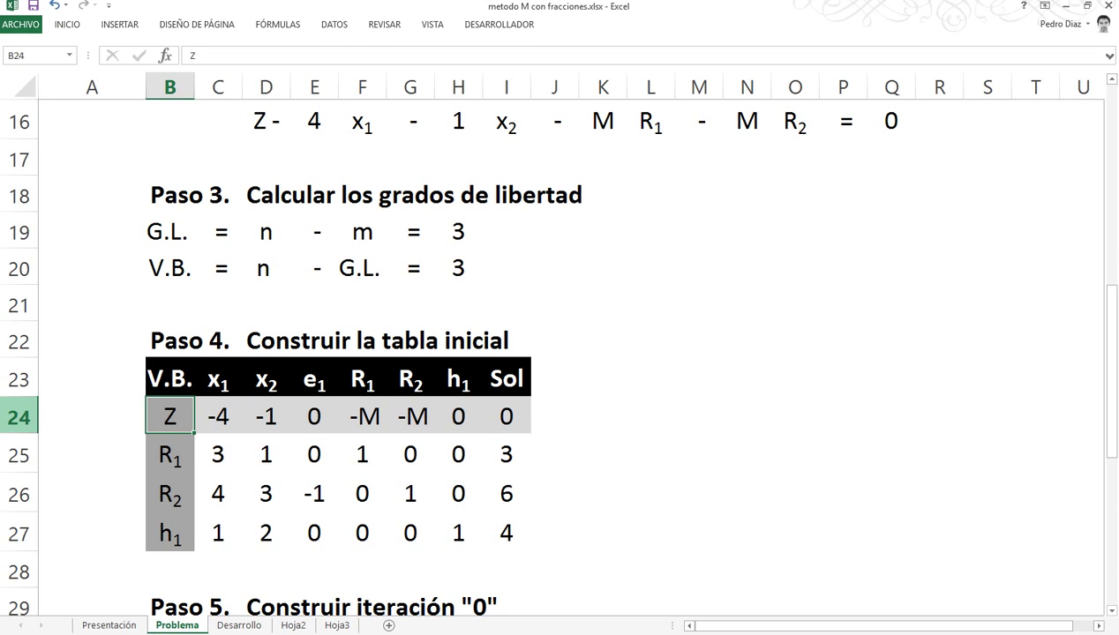
pyautogui.click(18, 417)
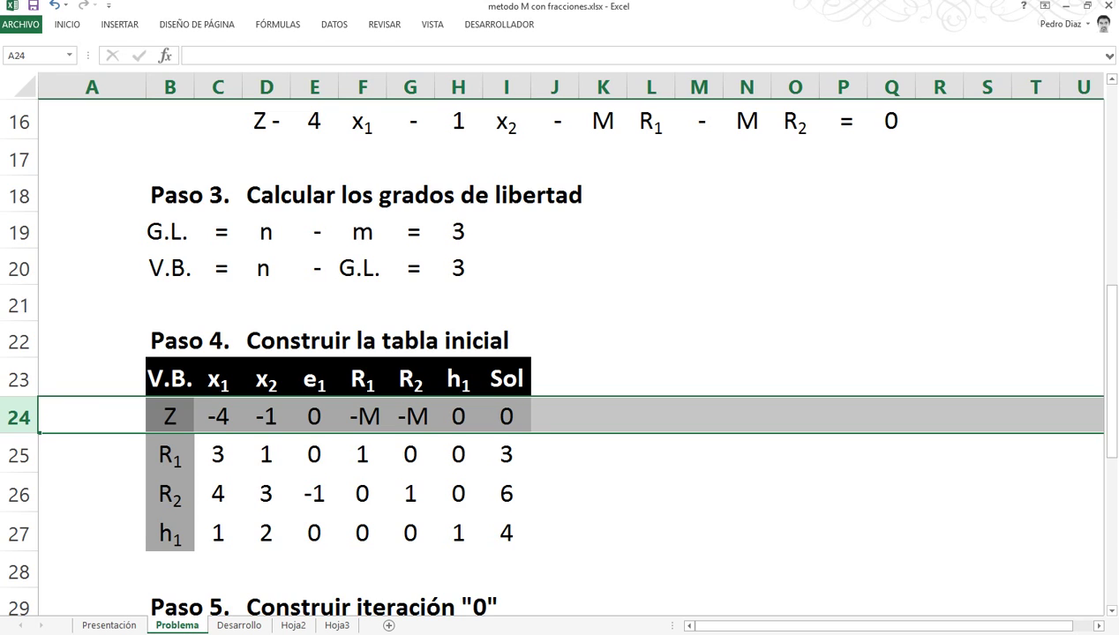
# Inspect the R1 row of the initial table, checking its coefficients from x2 through h1 and the Sol value
pyautogui.click(19, 456)
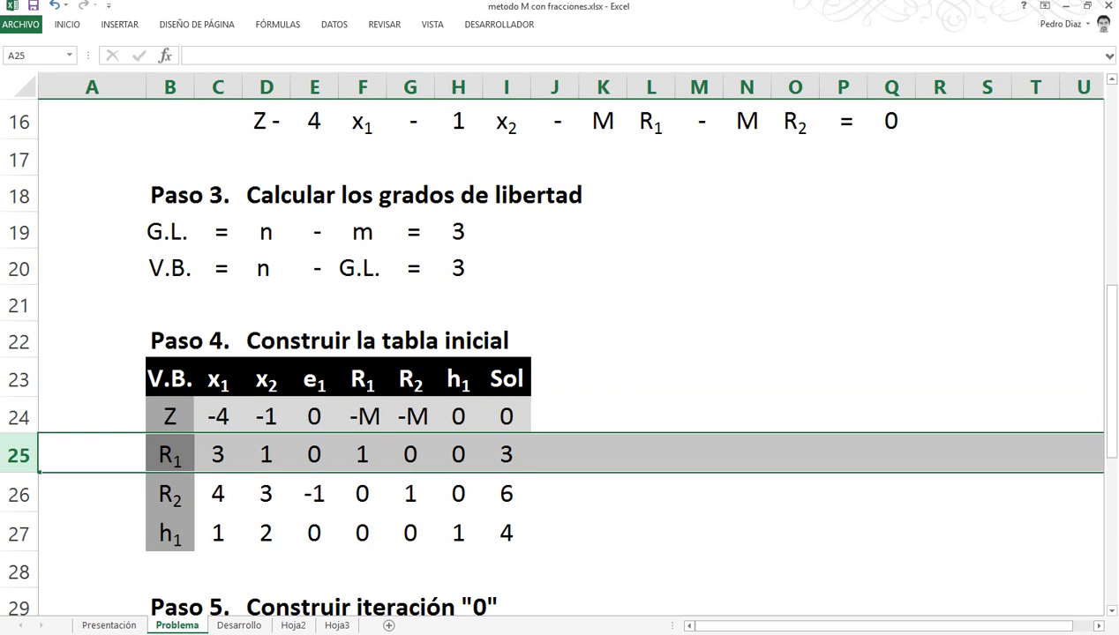
pyautogui.scroll(1, 560, 353)
pyautogui.scroll(-2, 554, 353)
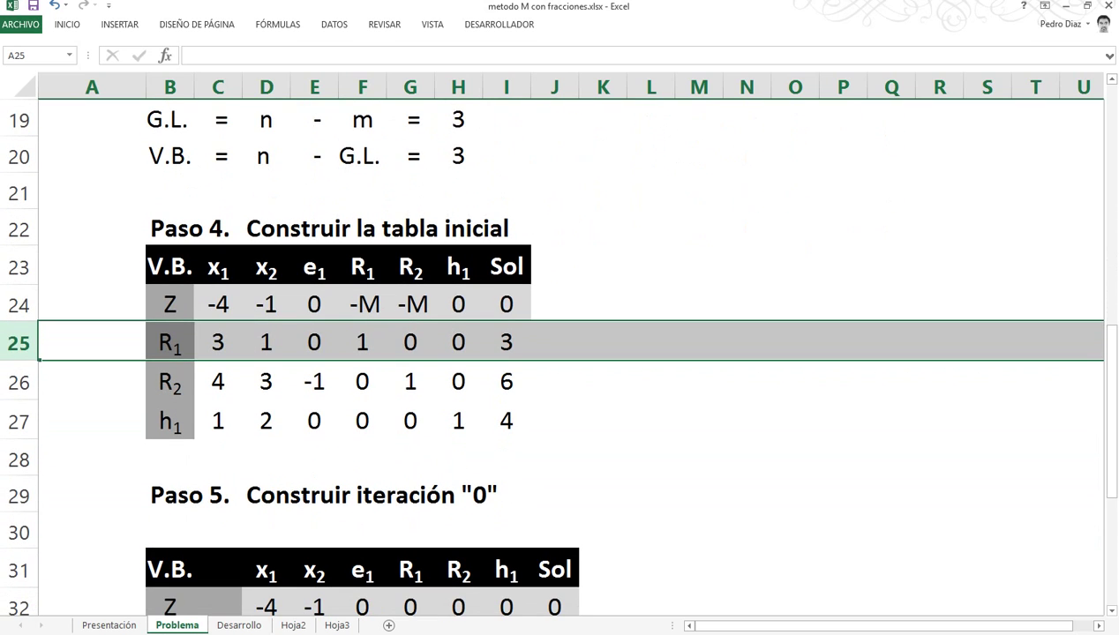
pyautogui.click(267, 343)
pyautogui.click(314, 342)
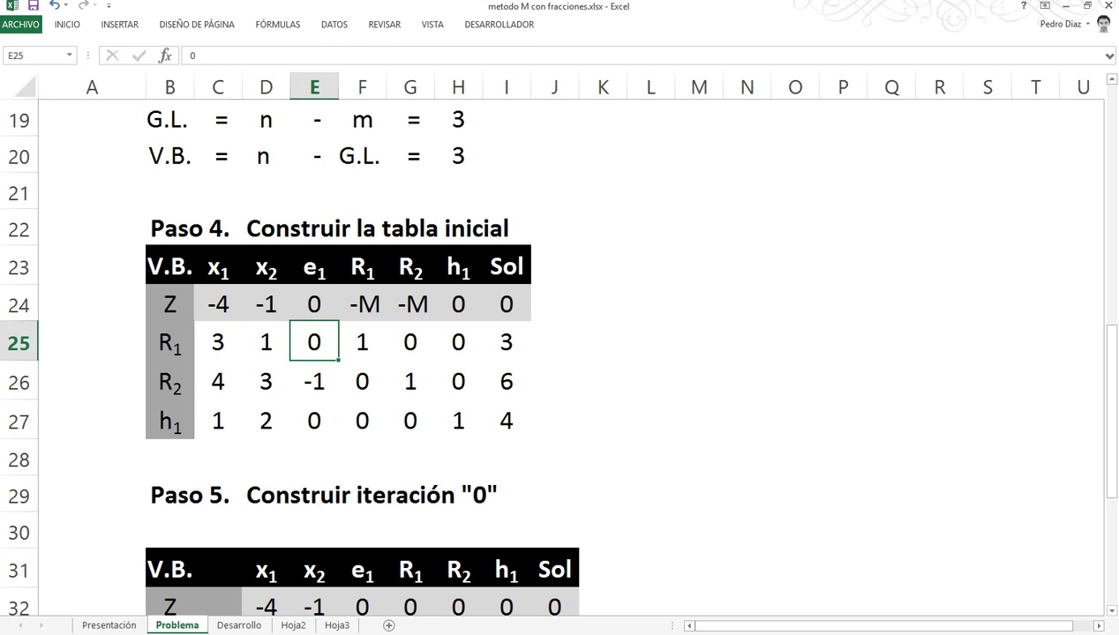
pyautogui.click(363, 342)
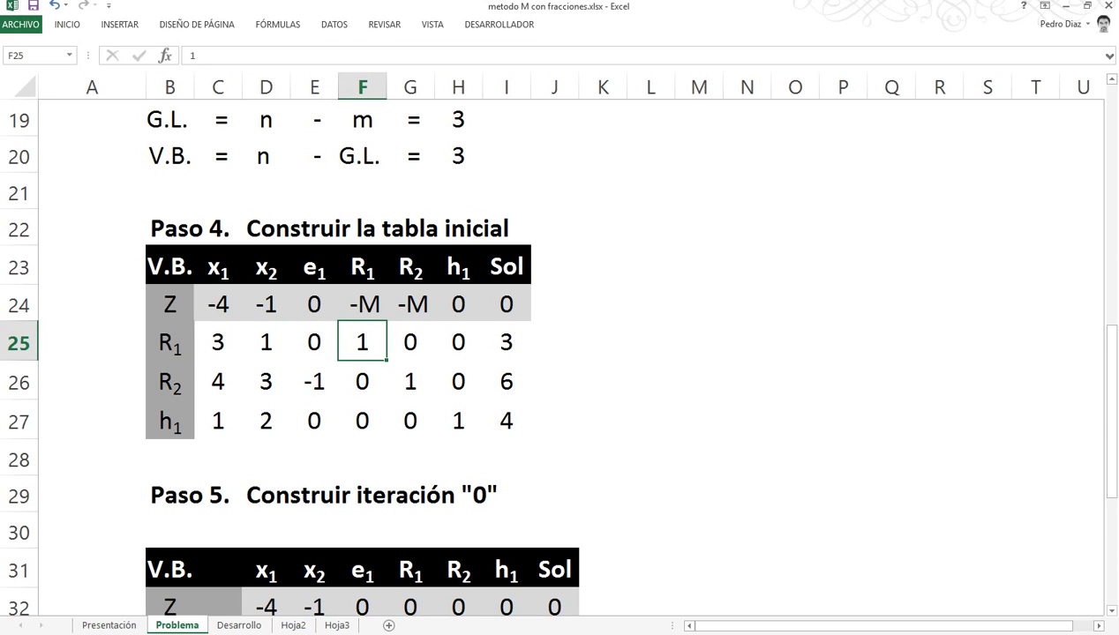
pyautogui.click(410, 343)
pyautogui.click(458, 342)
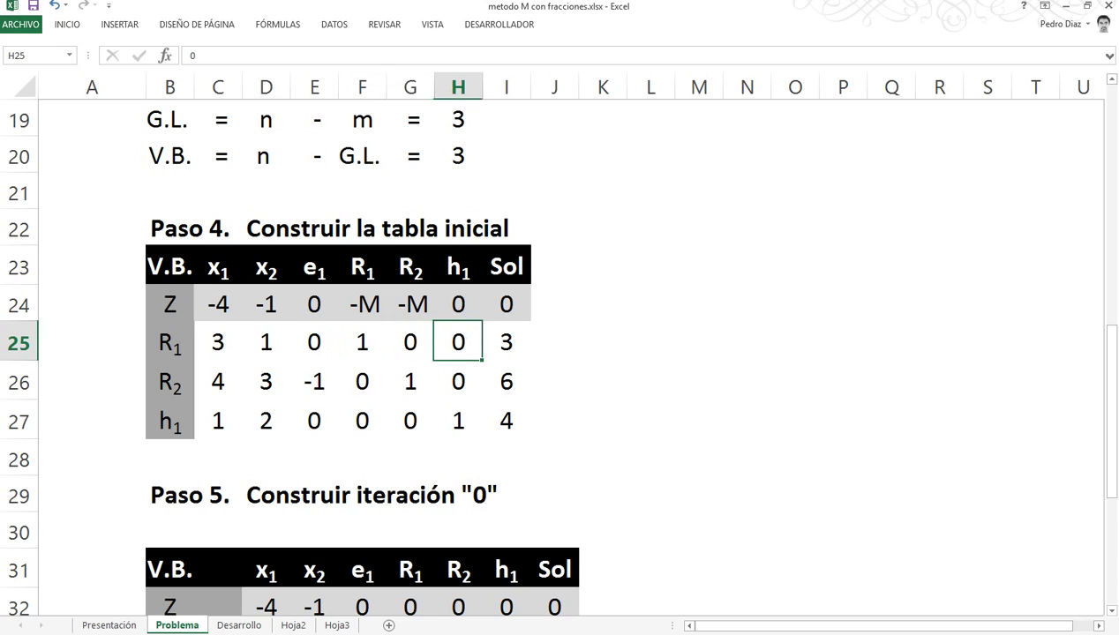
pyautogui.click(507, 342)
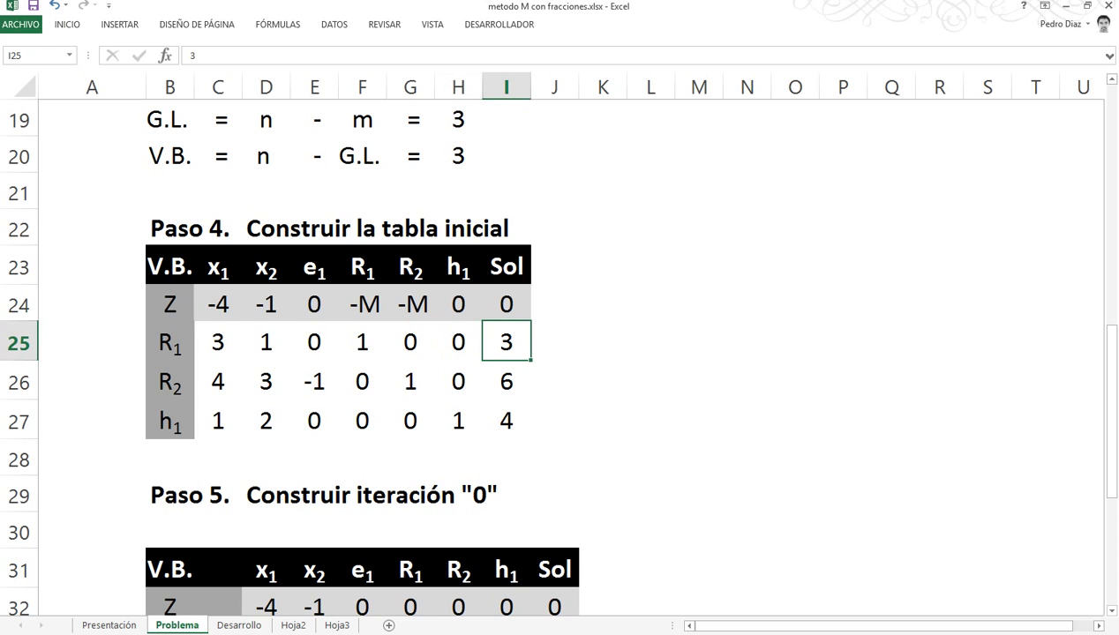
# Inspect the R2 row of the initial table in Paso 4, going through its coefficients from x1 to the Sol value
pyautogui.click(19, 382)
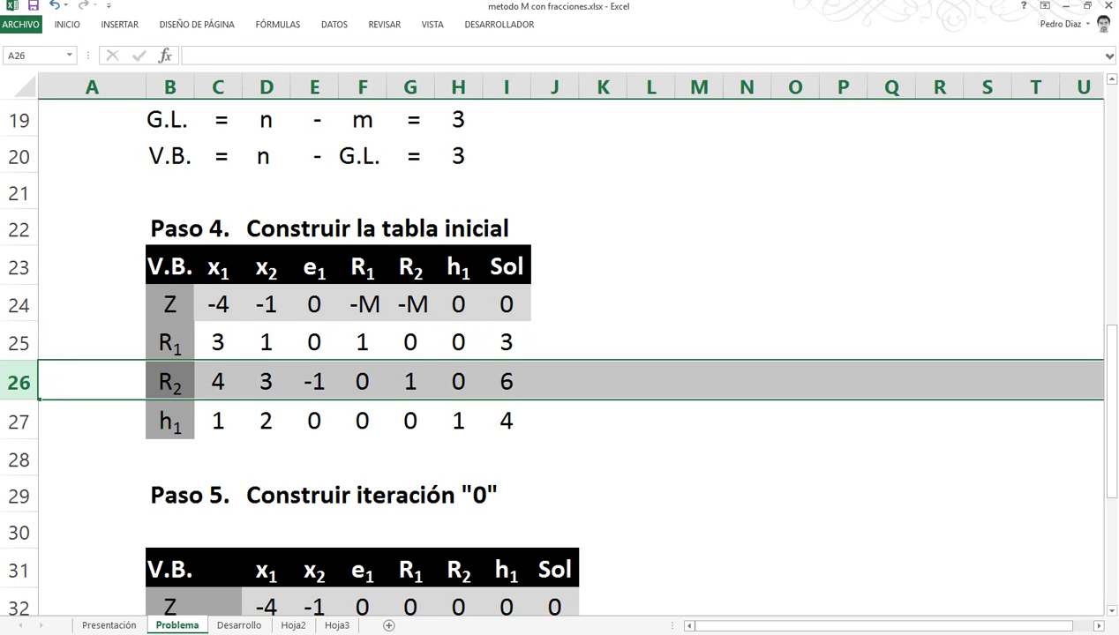
pyautogui.click(218, 382)
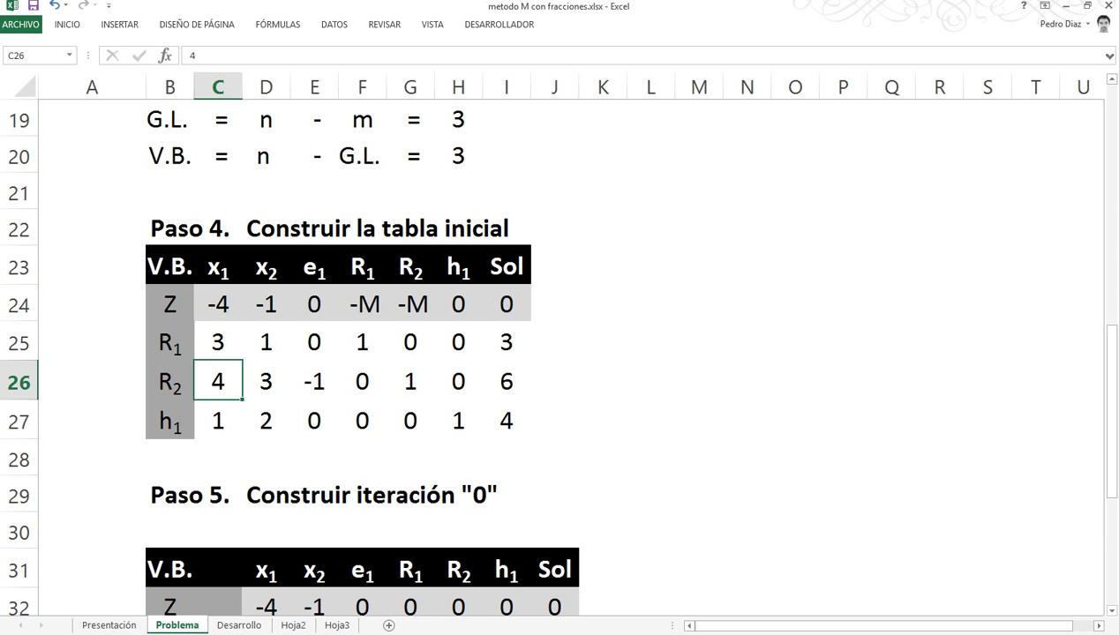
pyautogui.click(266, 382)
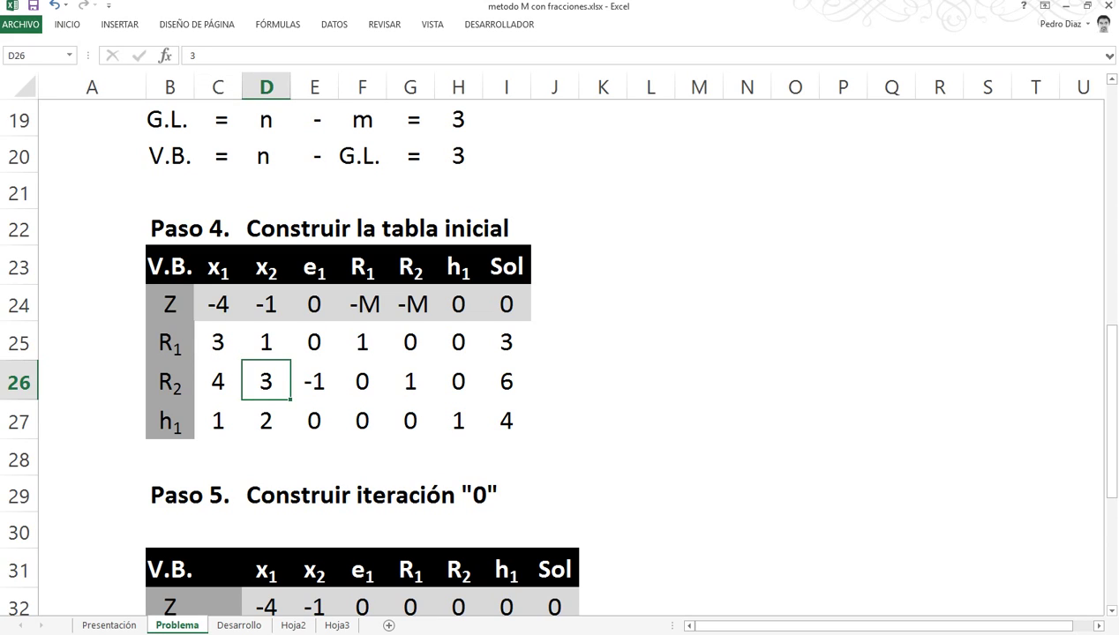
pyautogui.click(314, 382)
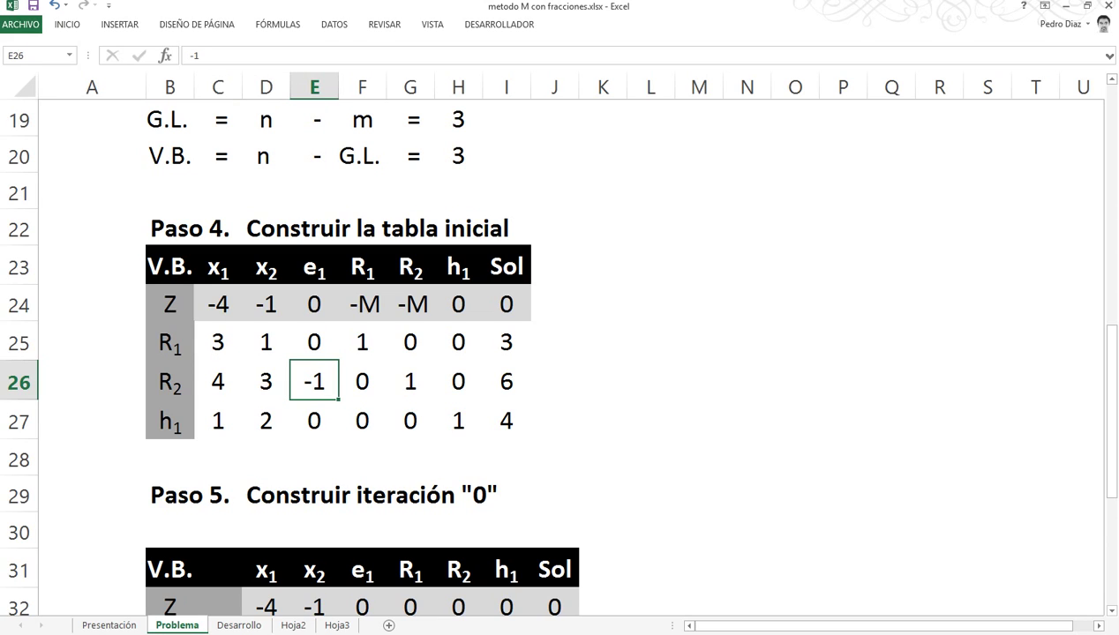
pyautogui.click(361, 382)
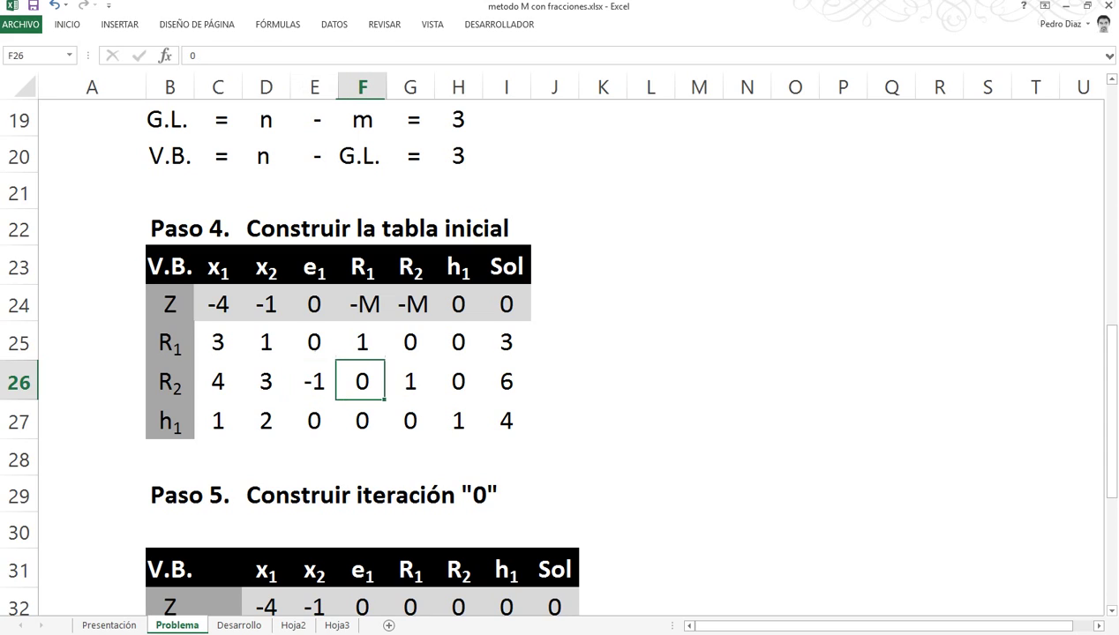
pyautogui.click(410, 382)
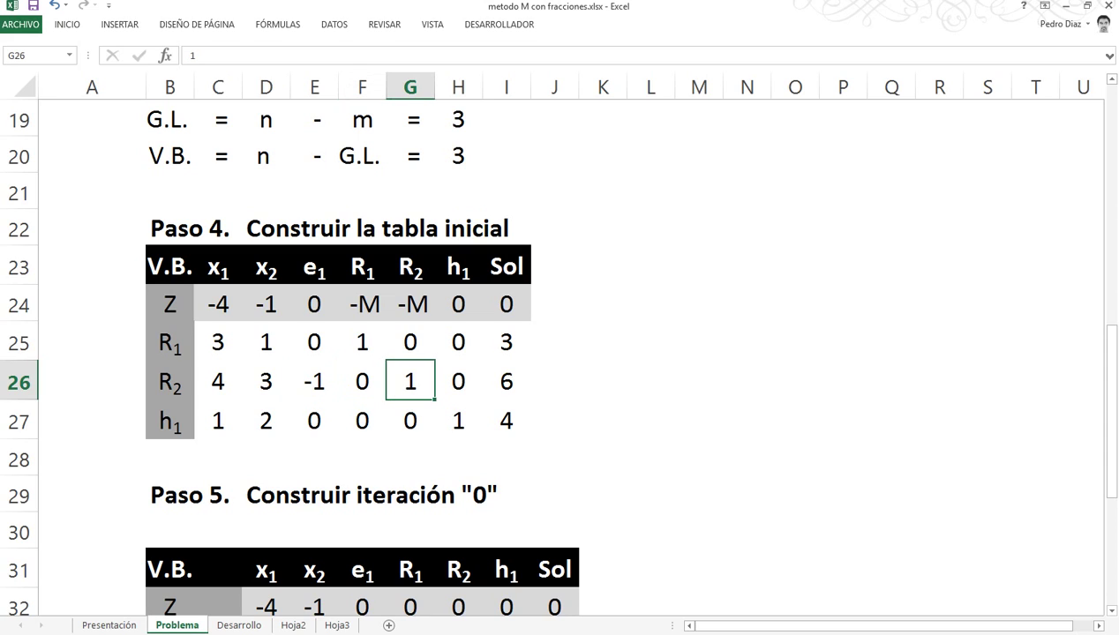
pyautogui.click(458, 382)
pyautogui.click(506, 382)
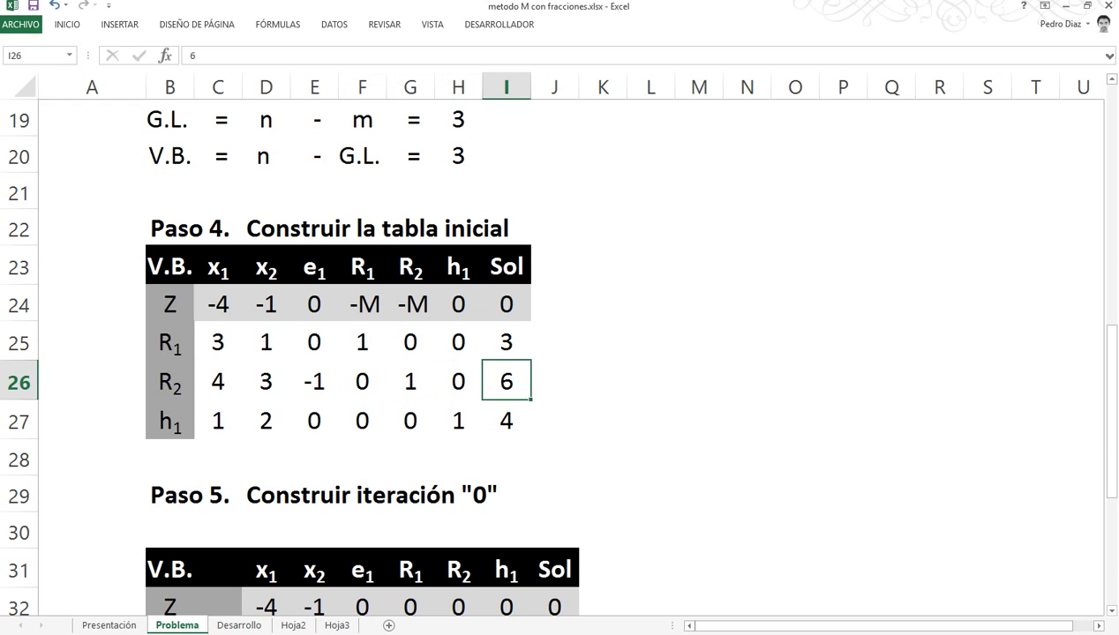
# Inspect the h1 row of the initial table in Paso 4, checking each coefficient from x1 through Sol
pyautogui.click(18, 421)
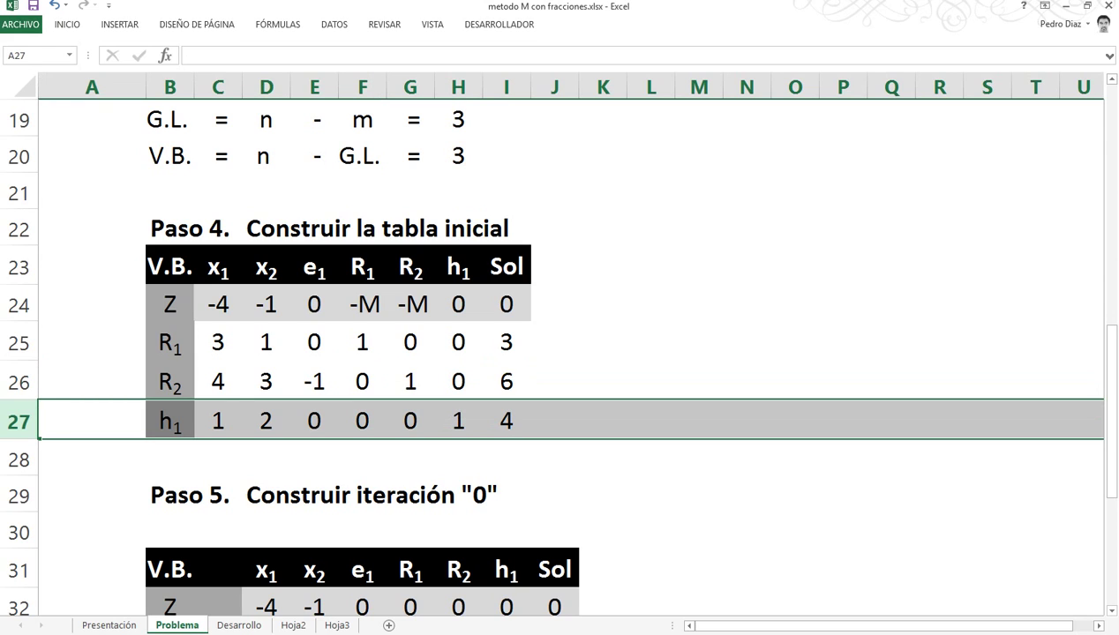
pyautogui.click(218, 422)
pyautogui.click(266, 422)
pyautogui.click(314, 422)
pyautogui.click(362, 422)
pyautogui.click(410, 422)
pyautogui.click(458, 422)
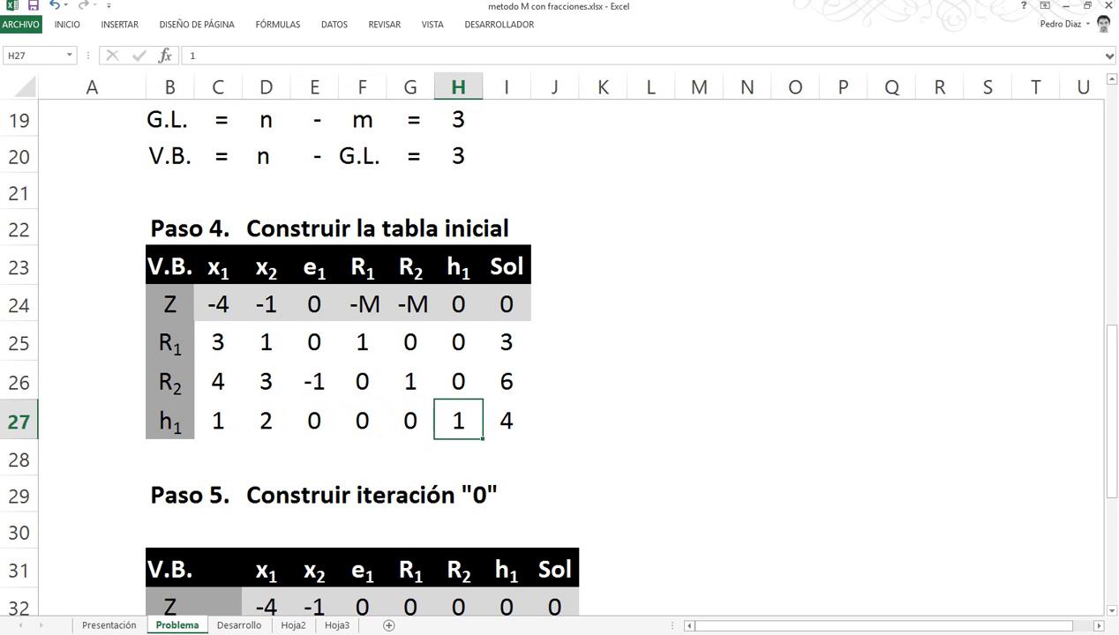
pyautogui.click(506, 422)
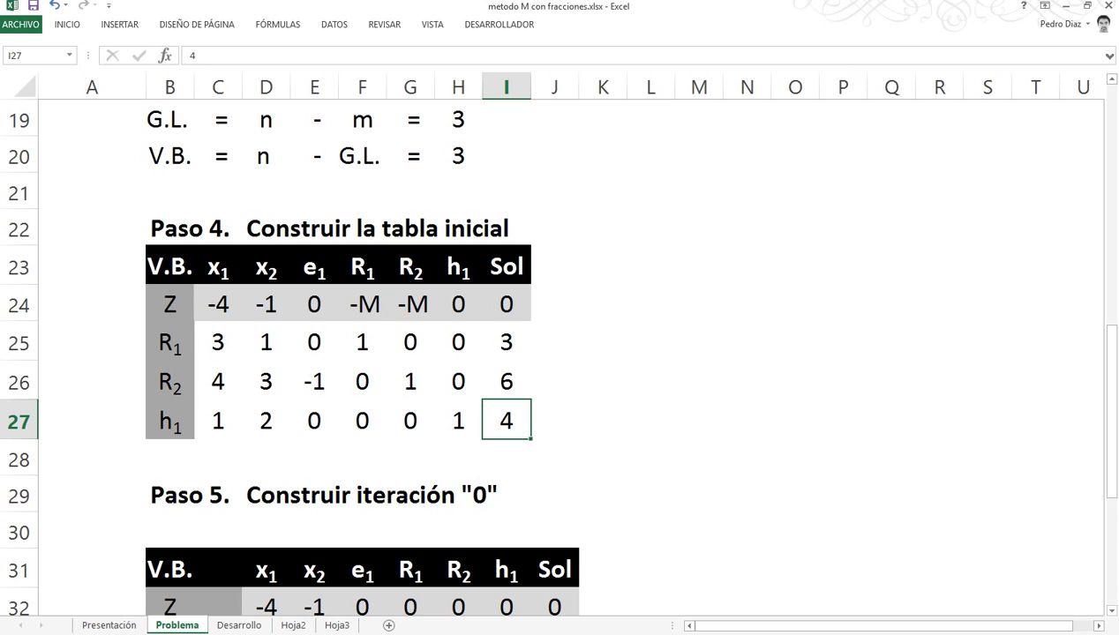
# Copy the Paso 4 initial table, B23:I27, into the Desarrollo sheet starting at cell B3 under the Paso 5 heading
pyautogui.scroll(-1, 554, 353)
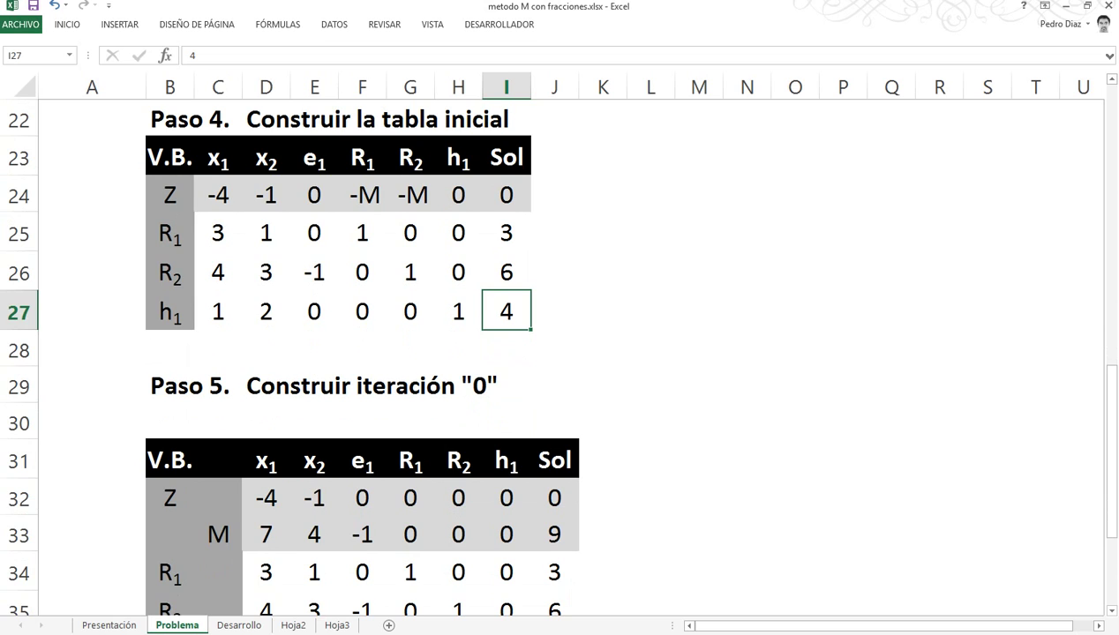
pyautogui.scroll(-1, 554, 353)
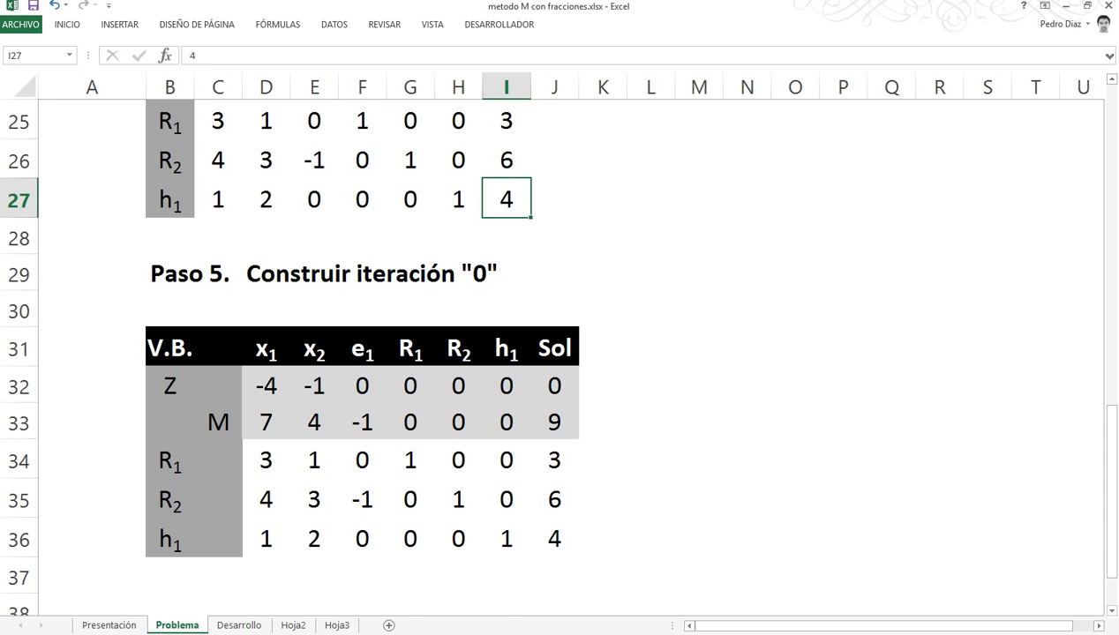
pyautogui.scroll(1, 554, 353)
pyautogui.scroll(1, 554, 353)
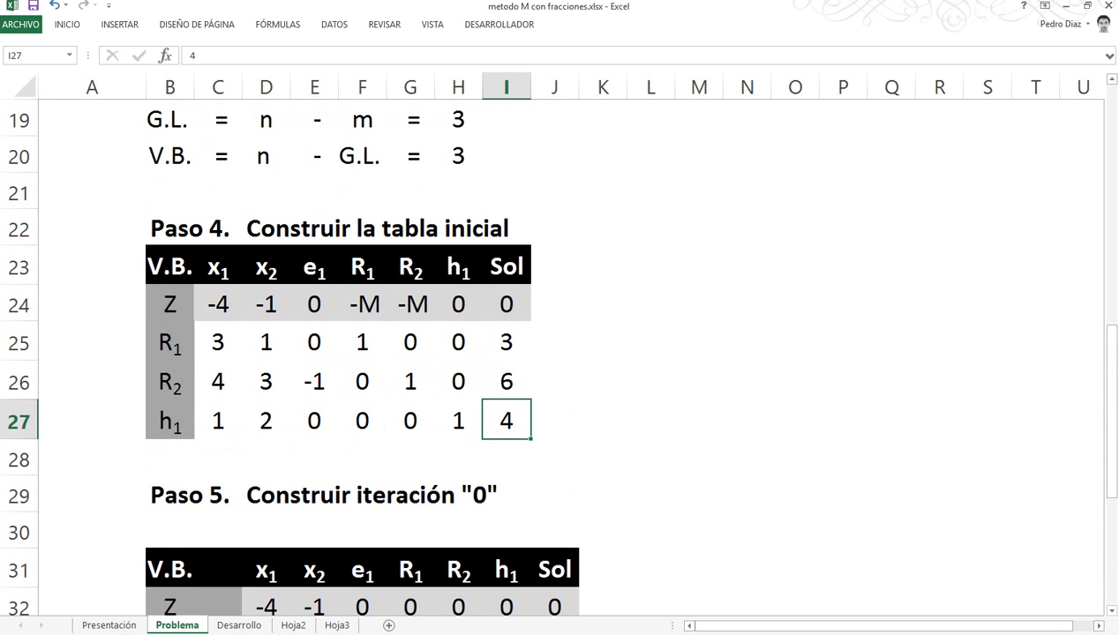
pyautogui.moveTo(174, 268); pyautogui.dragTo(505, 420)
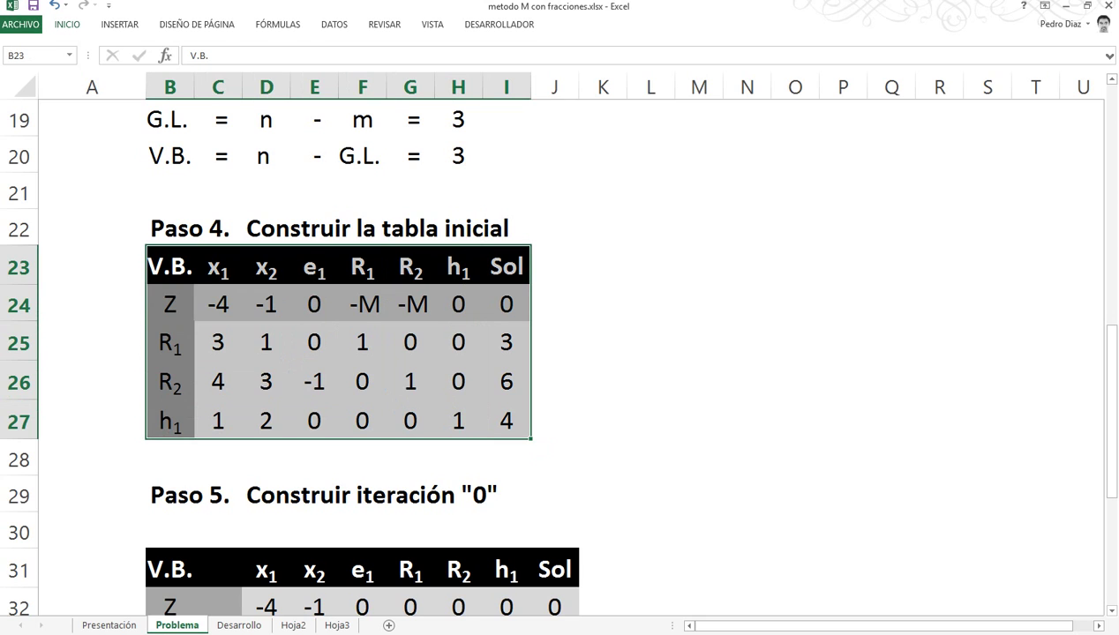
pyautogui.hotkey('ctrl', 'c')
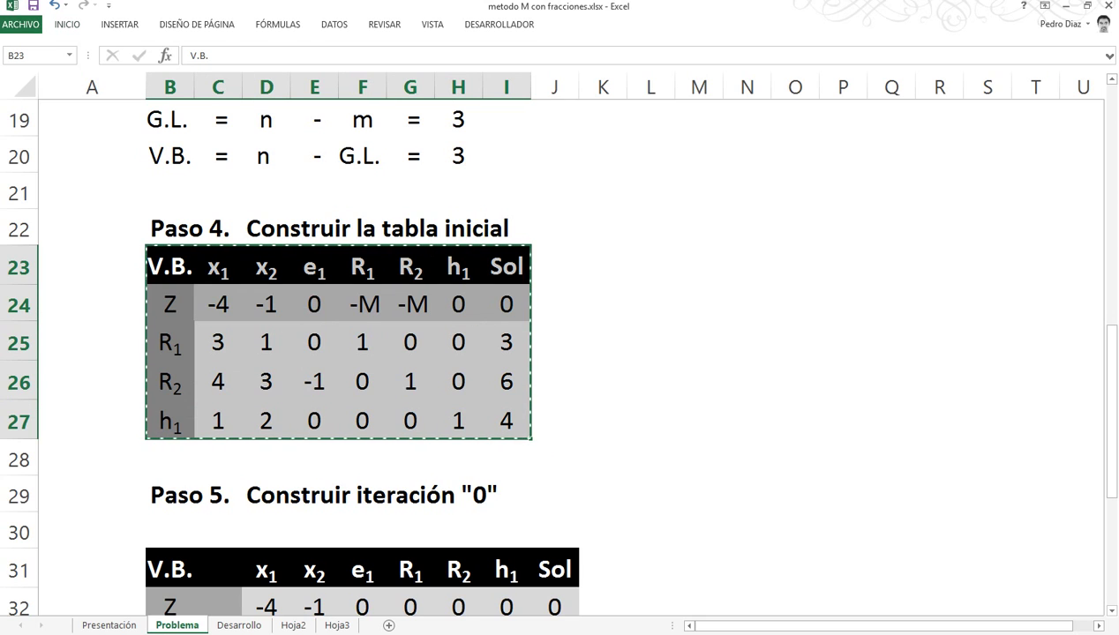
pyautogui.click(239, 625)
pyautogui.click(105, 126)
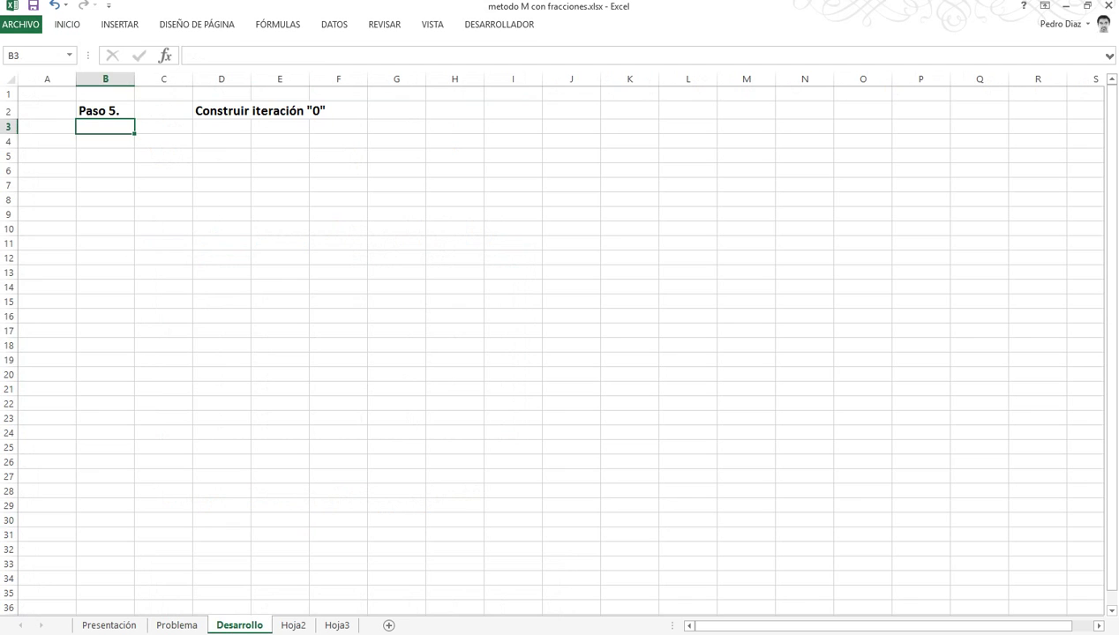
pyautogui.click(21, 24)
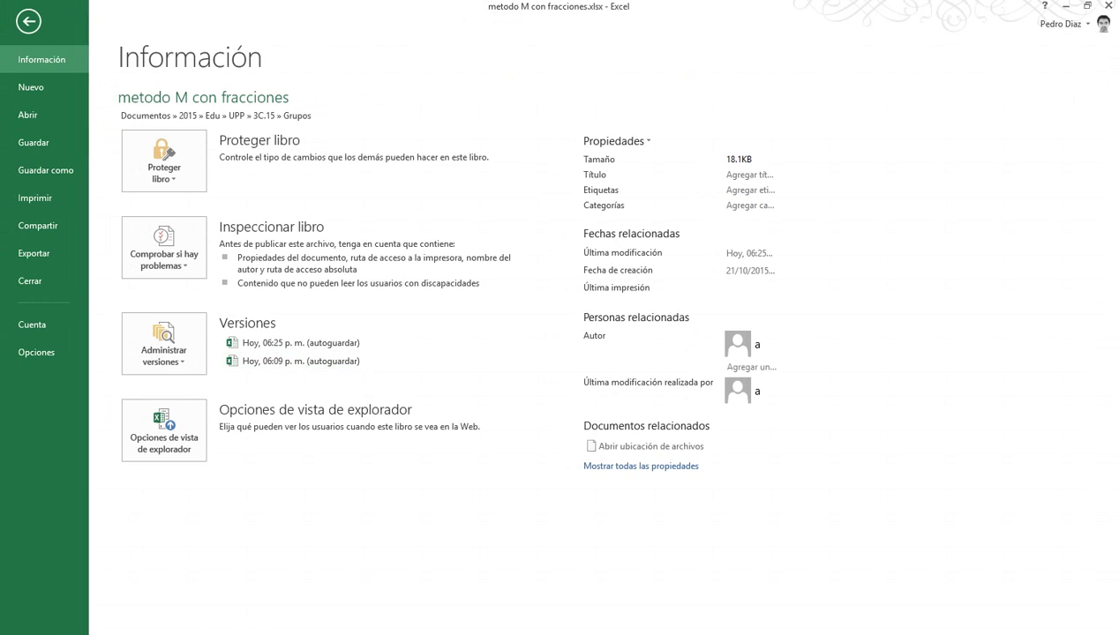
pyautogui.click(28, 21)
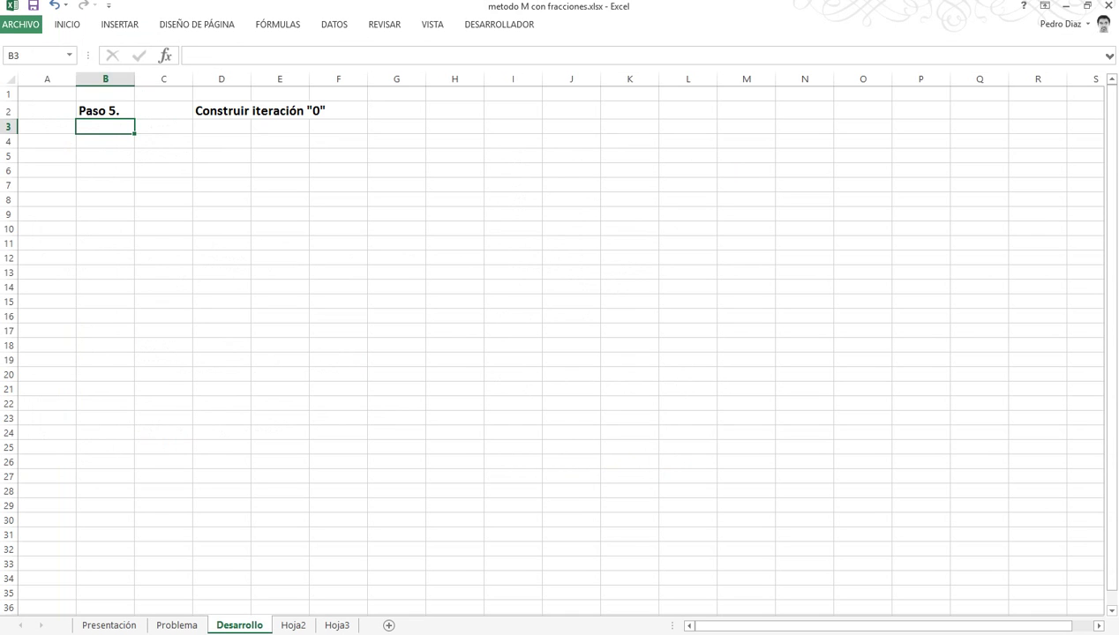
pyautogui.hotkey('ctrl', 'v')
pyautogui.click(455, 456)
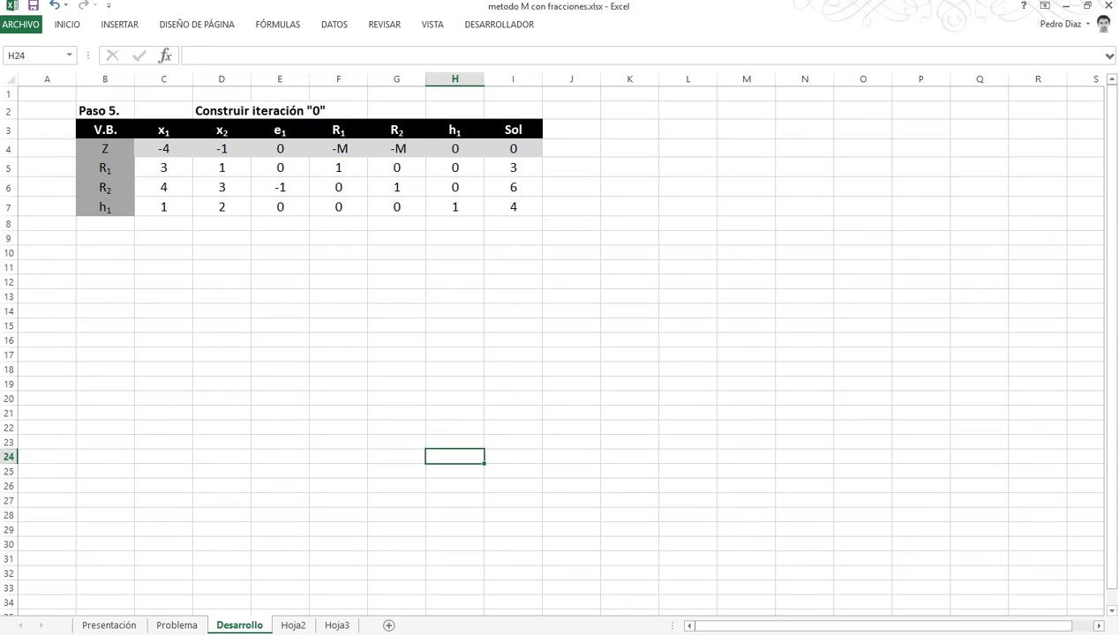
# Examine the -M coefficients of R1 and R2 in the Z row of the Paso 5 table
pyautogui.click(1074, 634)
pyautogui.click(1074, 634)
pyautogui.click(1074, 634)
pyautogui.moveTo(962, 625); pyautogui.dragTo(924, 626)
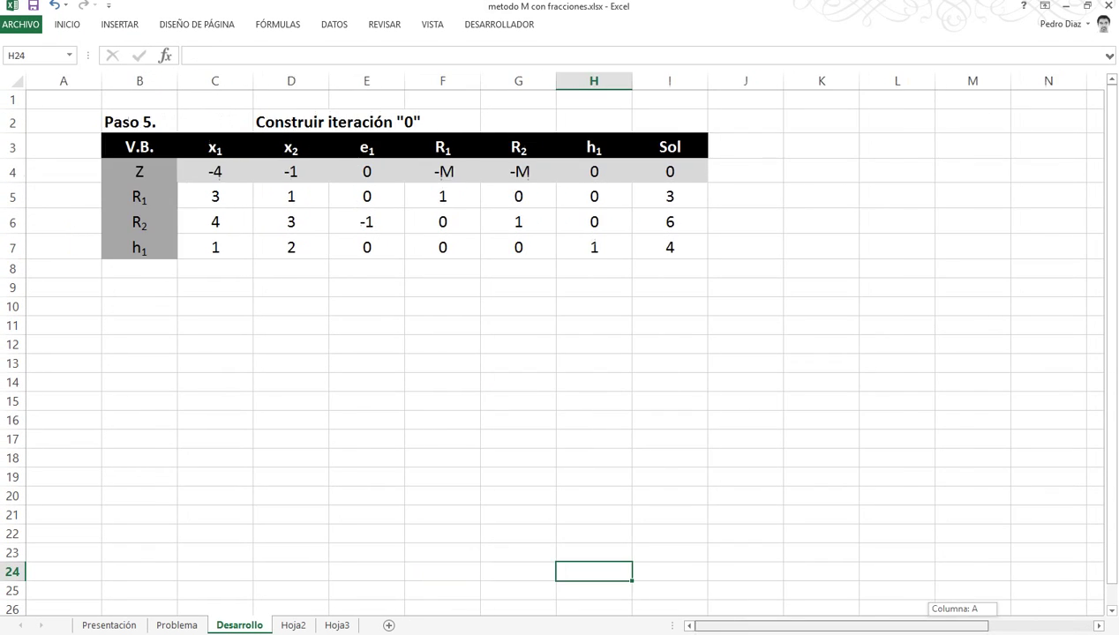
pyautogui.click(1074, 634)
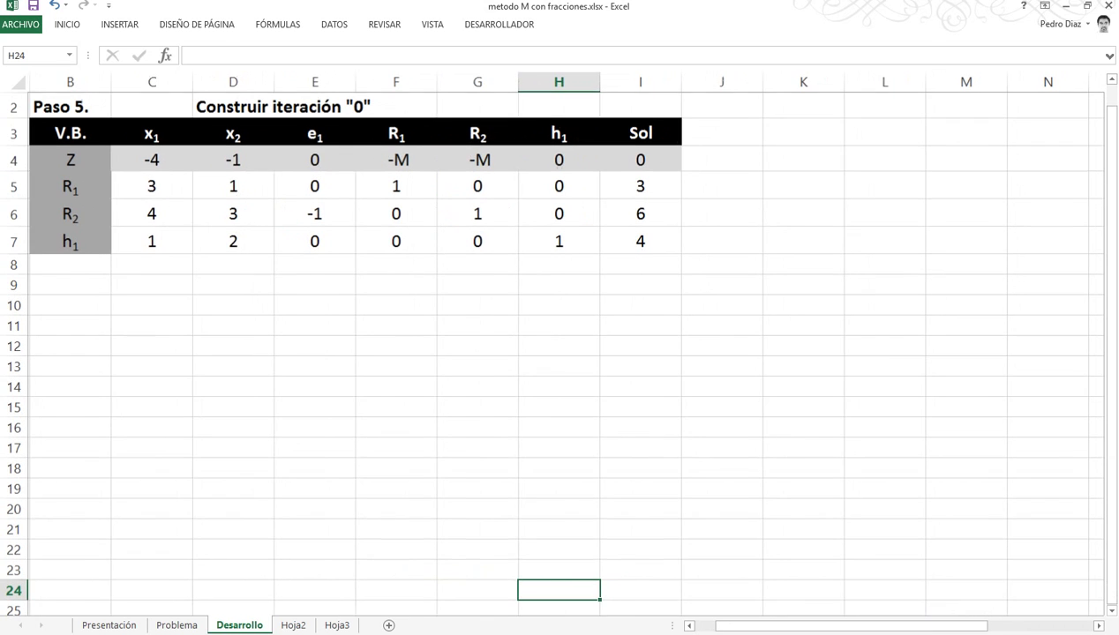
pyautogui.moveTo(844, 626); pyautogui.dragTo(827, 625)
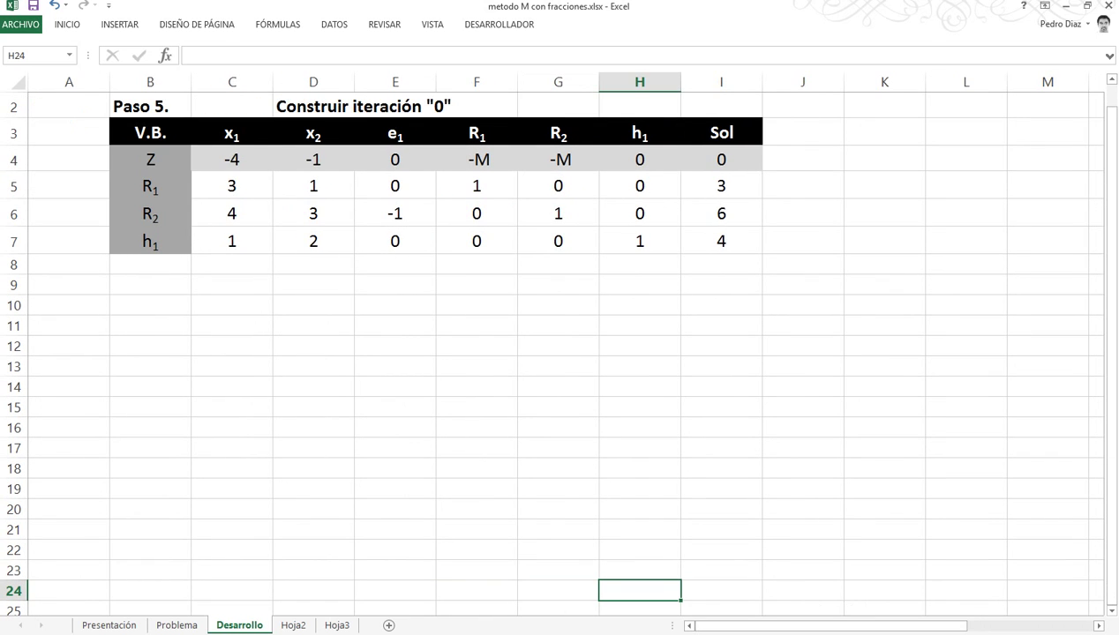
pyautogui.click(313, 305)
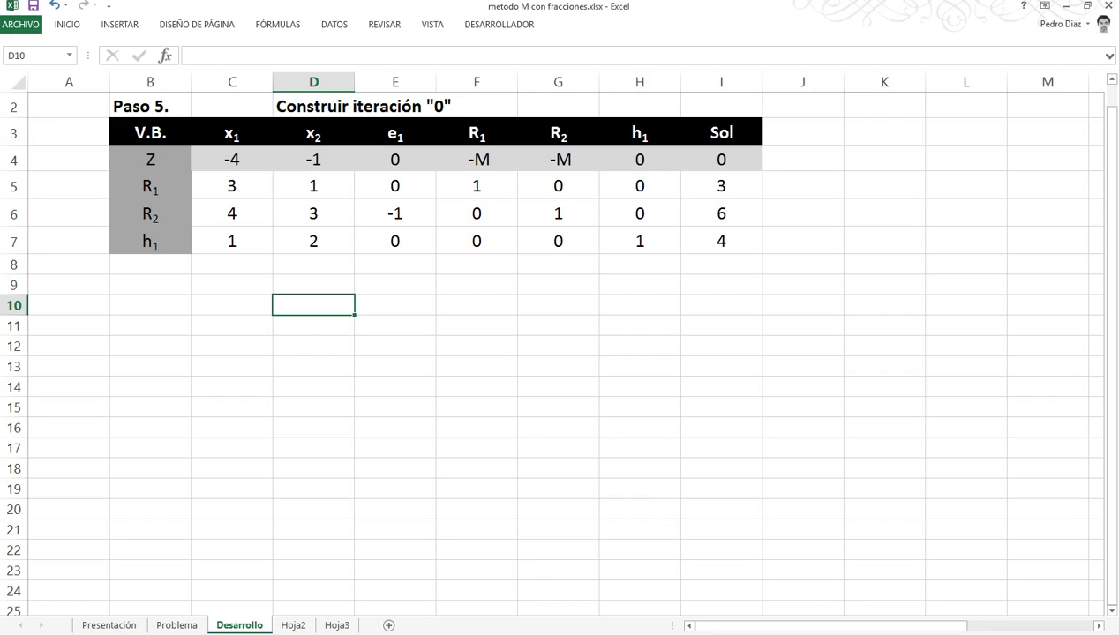
pyautogui.click(476, 160)
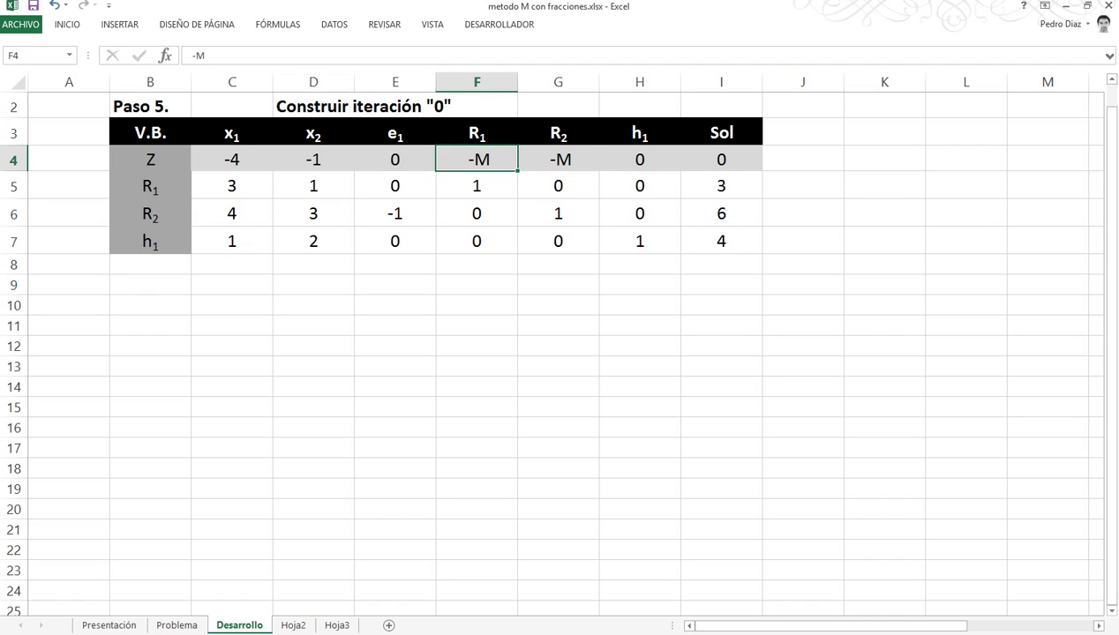
pyautogui.click(558, 159)
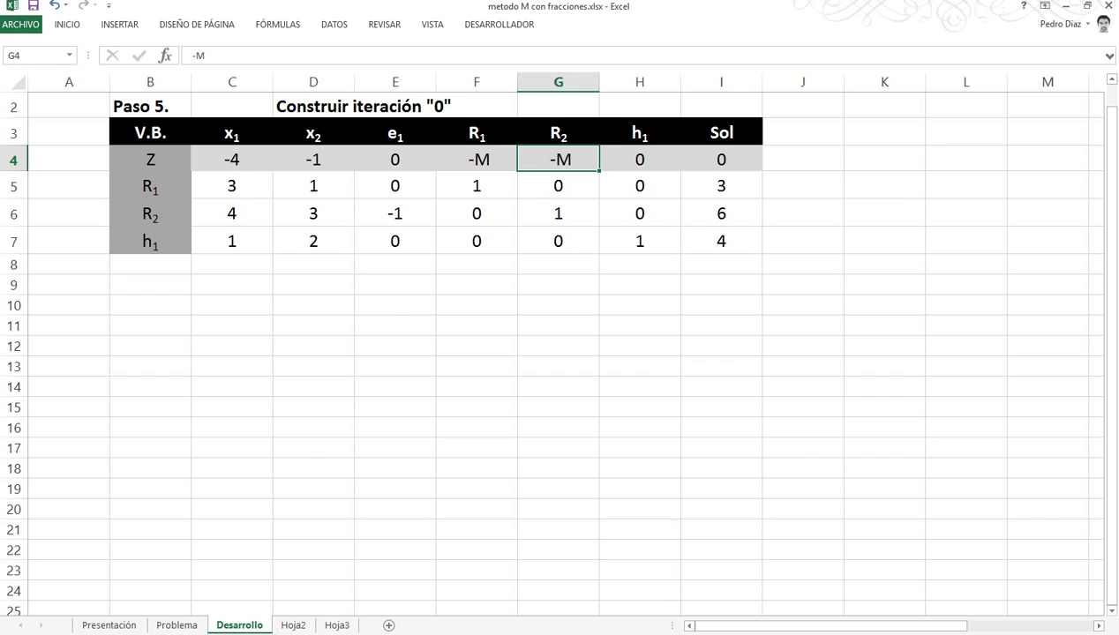
# Write the expression Z=MR1+MR2+Z¨ in cell A5, beside the R1 row of the Paso 5 table
pyautogui.click(69, 185)
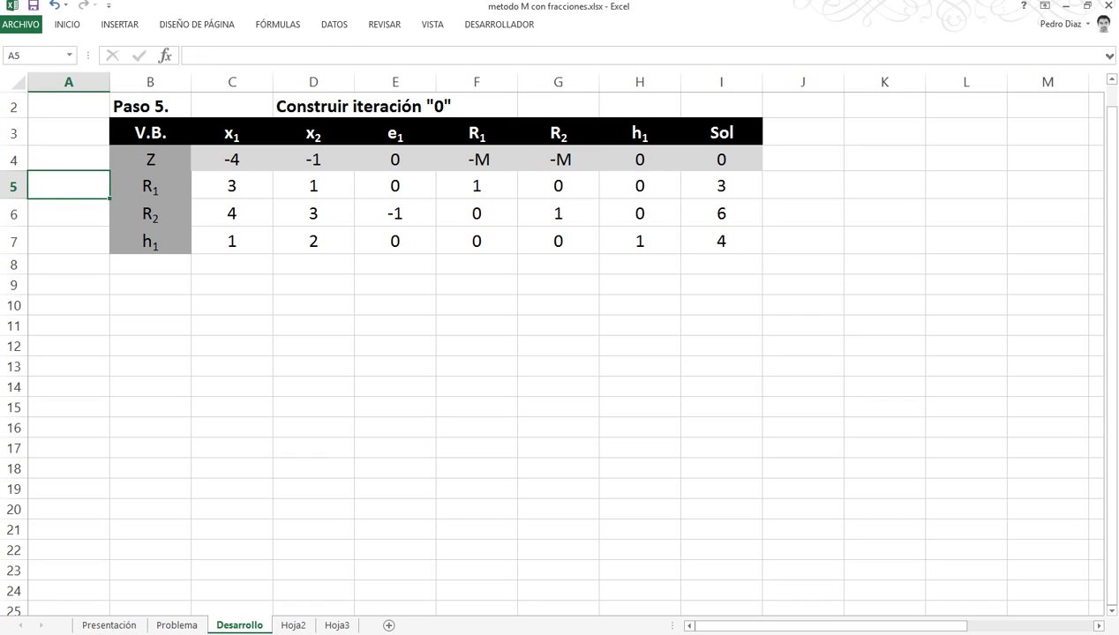
pyautogui.write('Z=MR1+')
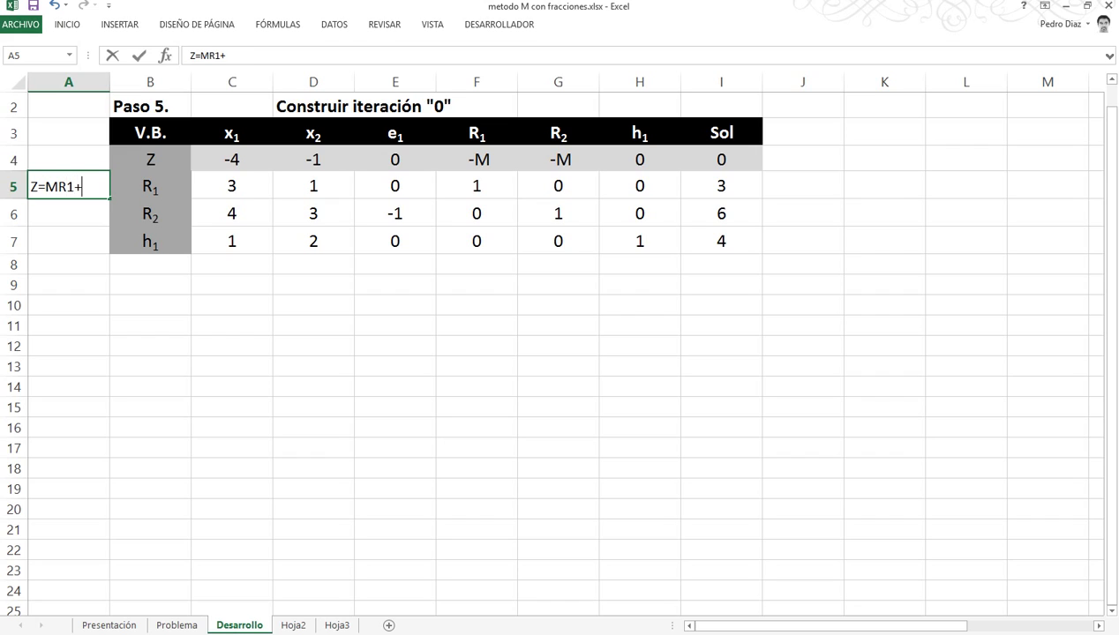
pyautogui.write('MR2')
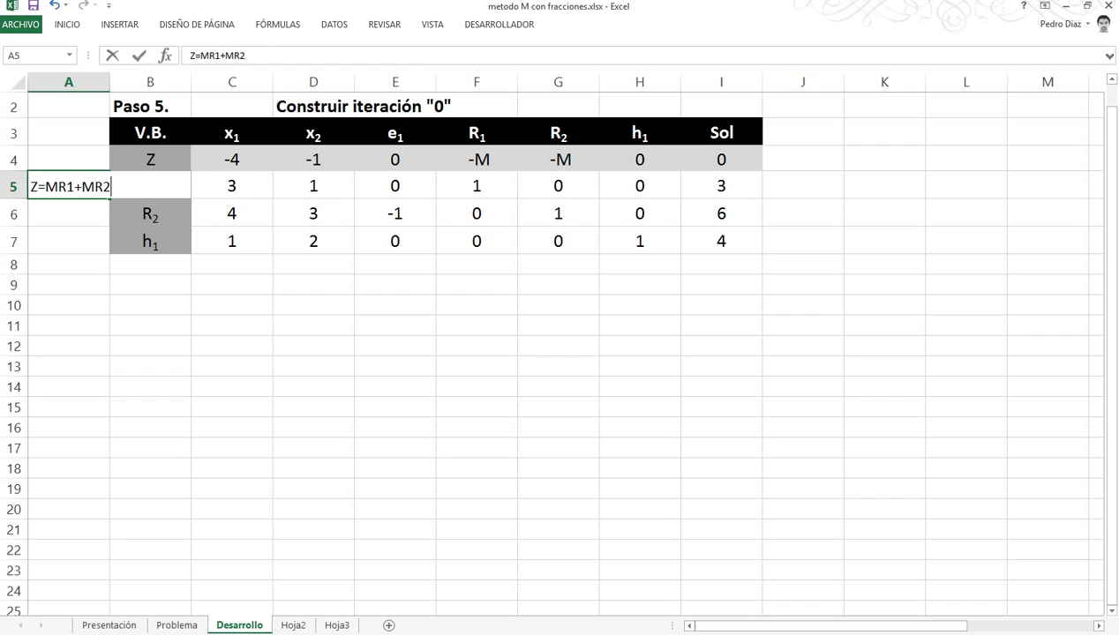
pyautogui.write('+Z')
pyautogui.write('?')
pyautogui.press('BackSpace')
pyautogui.write('[')
pyautogui.press('Return')
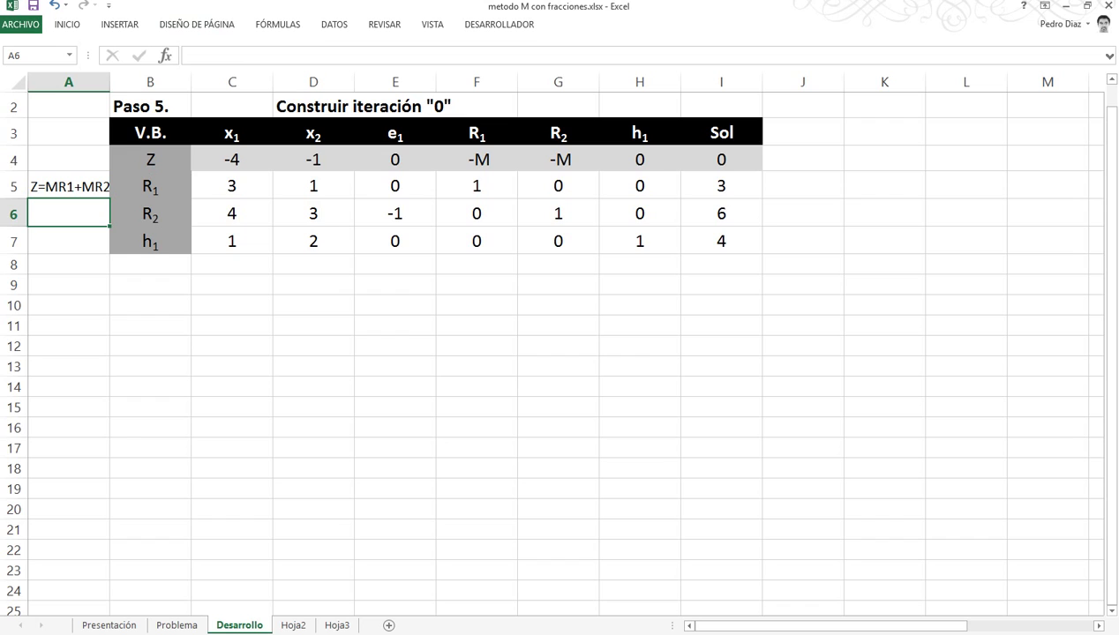
# Move the Z=MR1+MR2+Z¨ expression to cell A4 beside the Z row and widen column A to fit it
pyautogui.moveTo(110, 82); pyautogui.dragTo(177, 82)
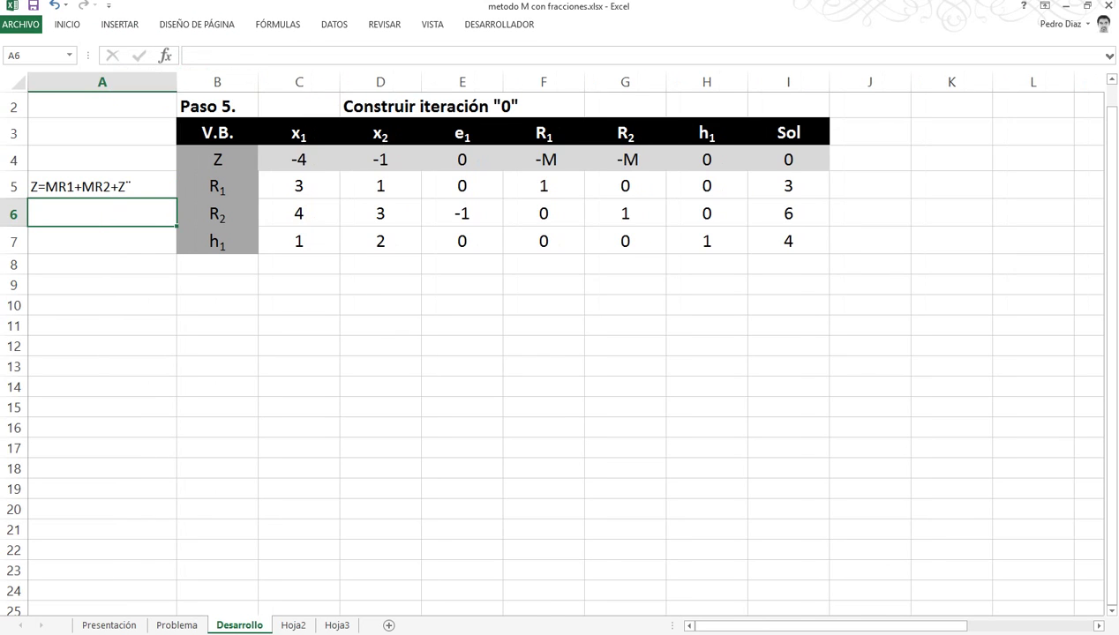
pyautogui.click(102, 186)
pyautogui.moveTo(99, 200); pyautogui.dragTo(120, 175)
pyautogui.moveTo(176, 82); pyautogui.dragTo(145, 82)
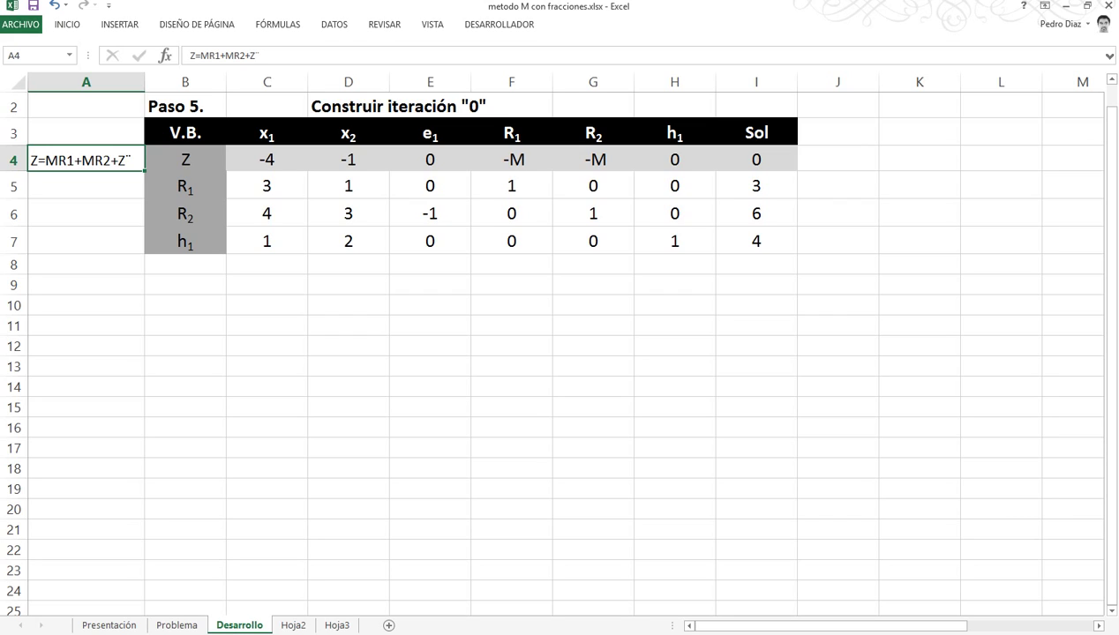
# Change the x1 coefficient in the Z row of the Paso 5 table, cell C4, to -4+7M
pyautogui.click(512, 186)
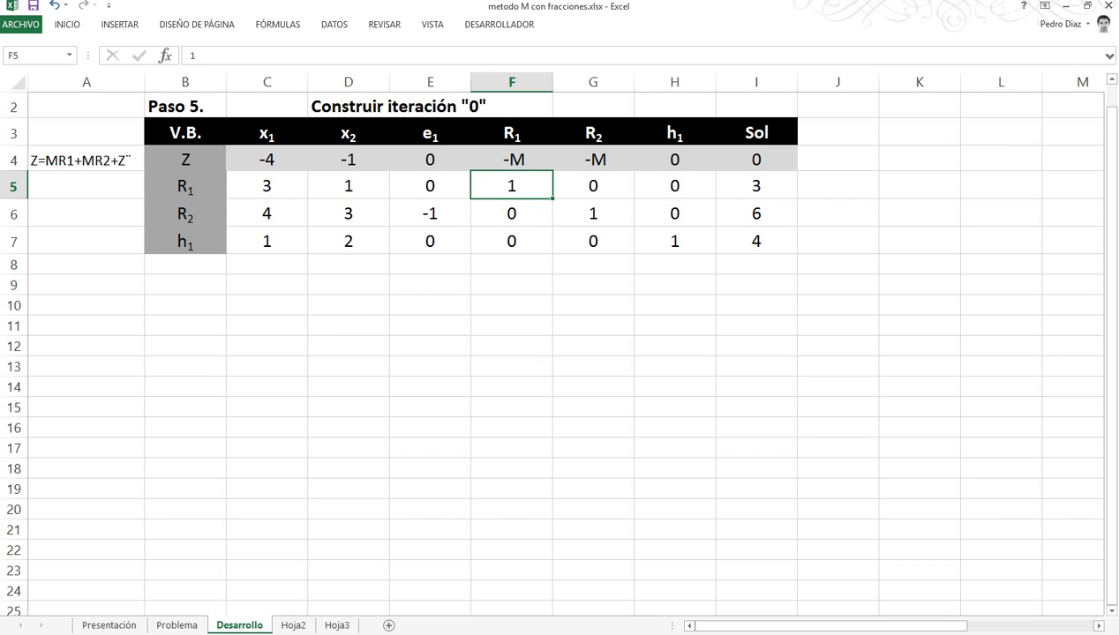
pyautogui.click(593, 214)
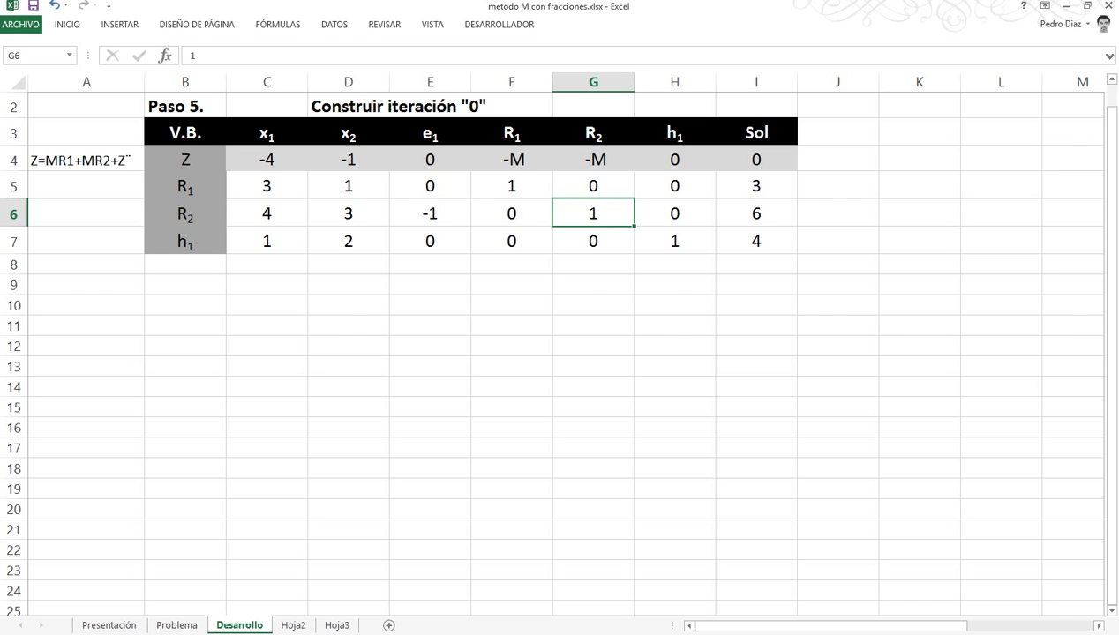
pyautogui.click(87, 185)
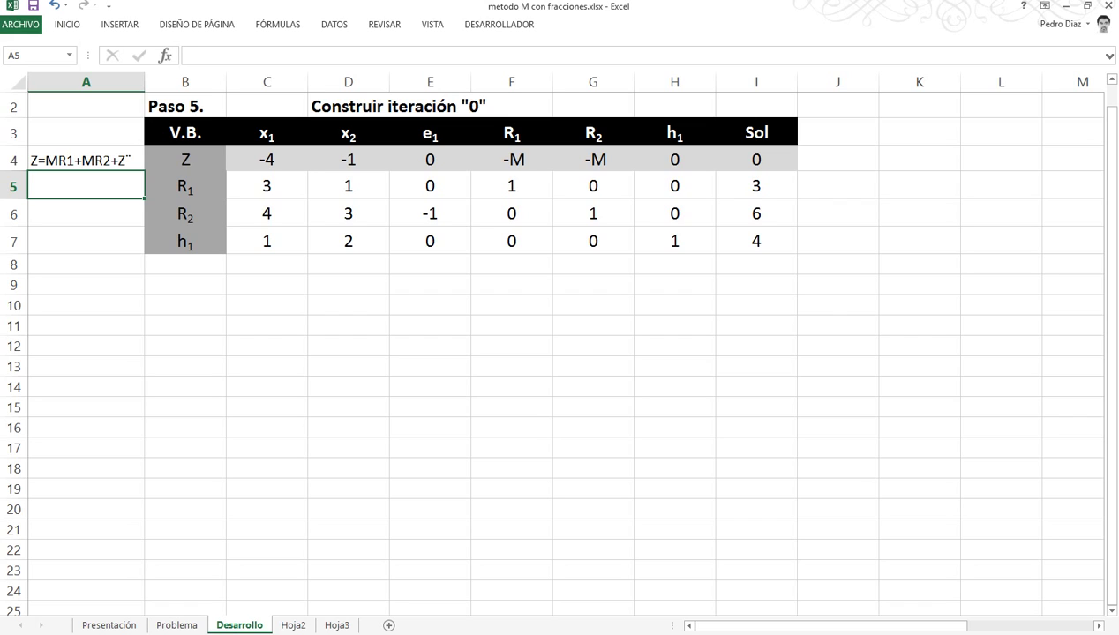
pyautogui.click(267, 160)
pyautogui.press('F2')
pyautogui.write('+')
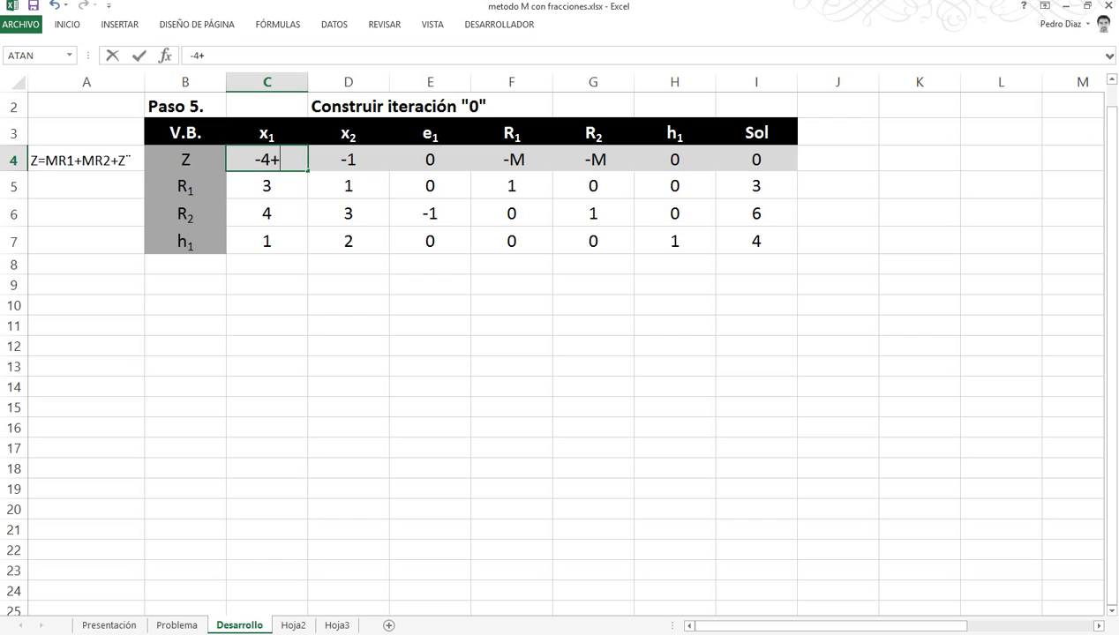
pyautogui.write('7M')
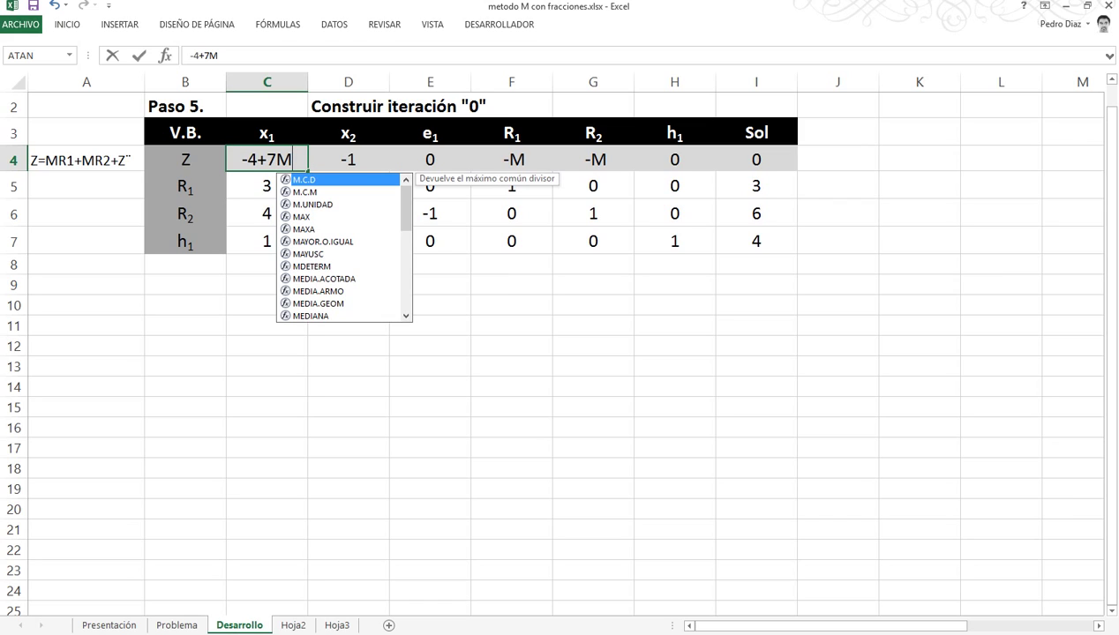
pyautogui.press('Home')
pyautogui.press('Tab')
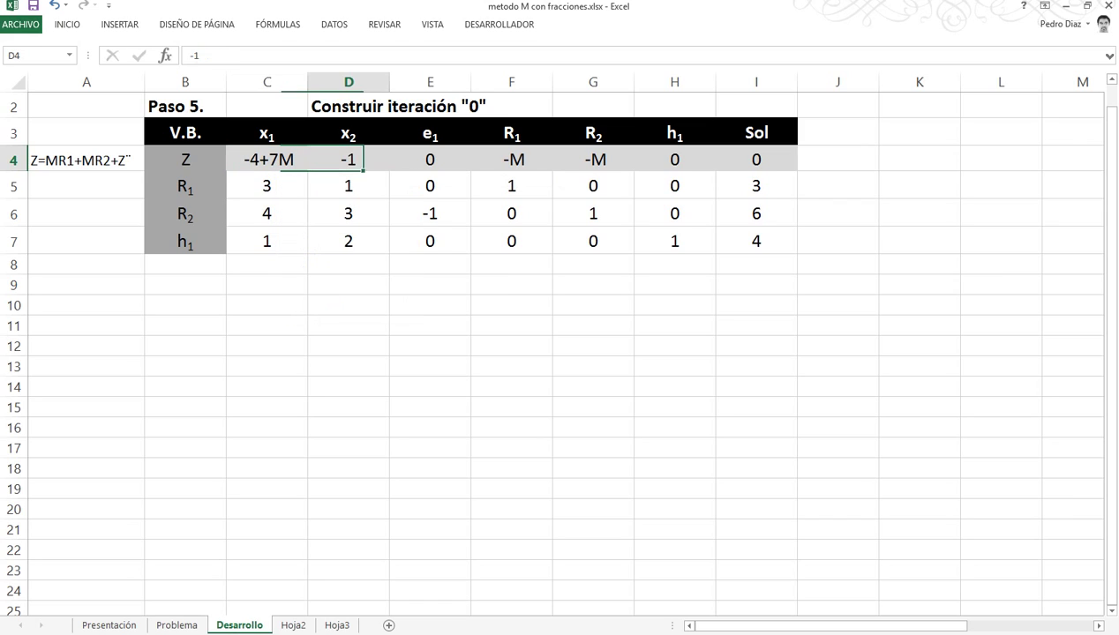
# Set the Z row's x2 coefficient in D4 to -1+4M and its e1 coefficient in E4 to -M
pyautogui.press('F2')
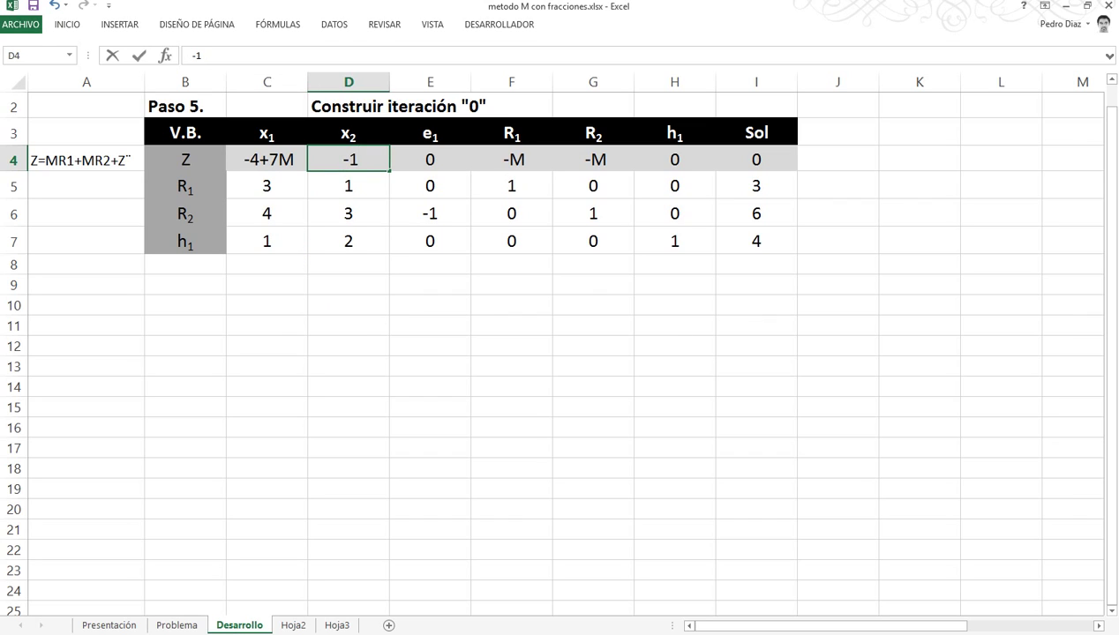
pyautogui.write('+4M')
pyautogui.press('Tab')
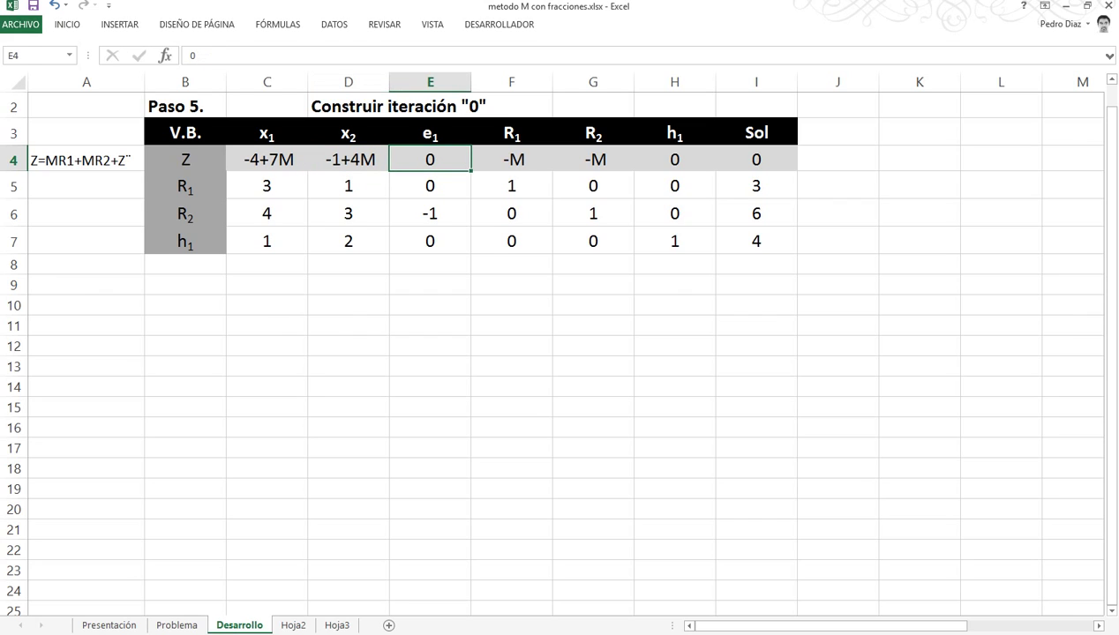
pyautogui.press('F2')
pyautogui.press('BackSpace')
pyautogui.write('-M')
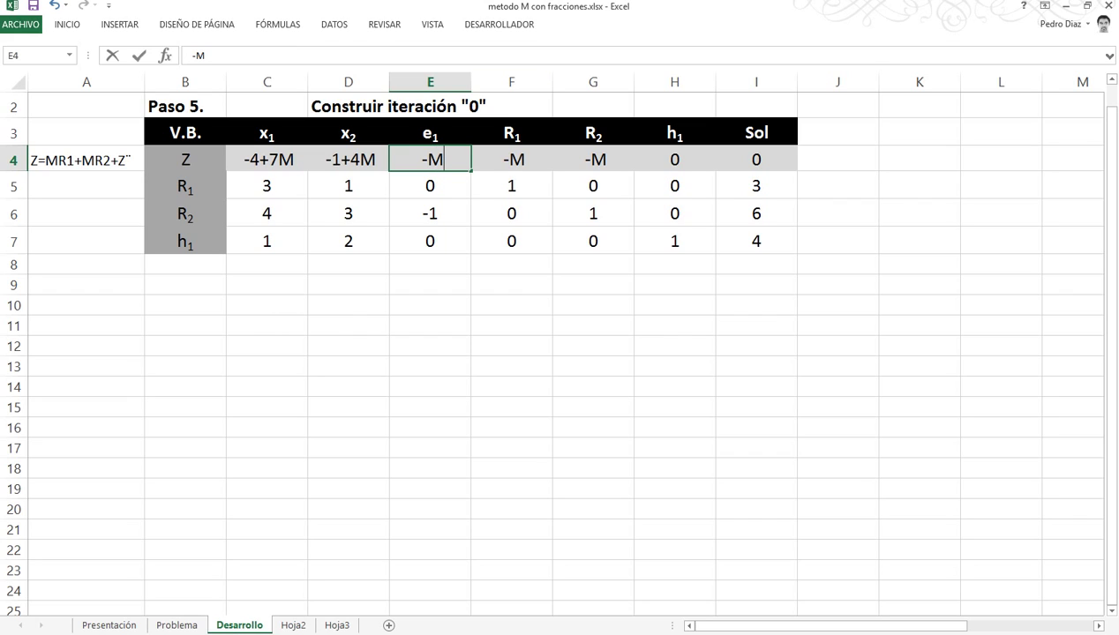
pyautogui.press('Tab')
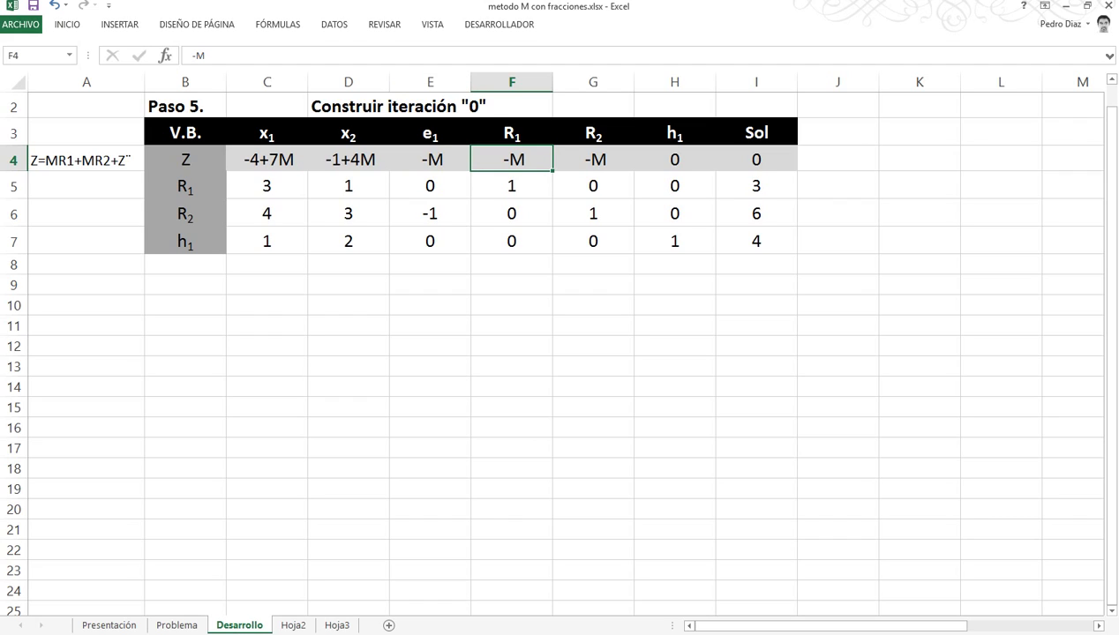
# Set the Z row coefficients of R1 and R2, cells F4 and G4, to 0
pyautogui.write('0')
pyautogui.press('Return')
pyautogui.press('Up')
pyautogui.press('Right')
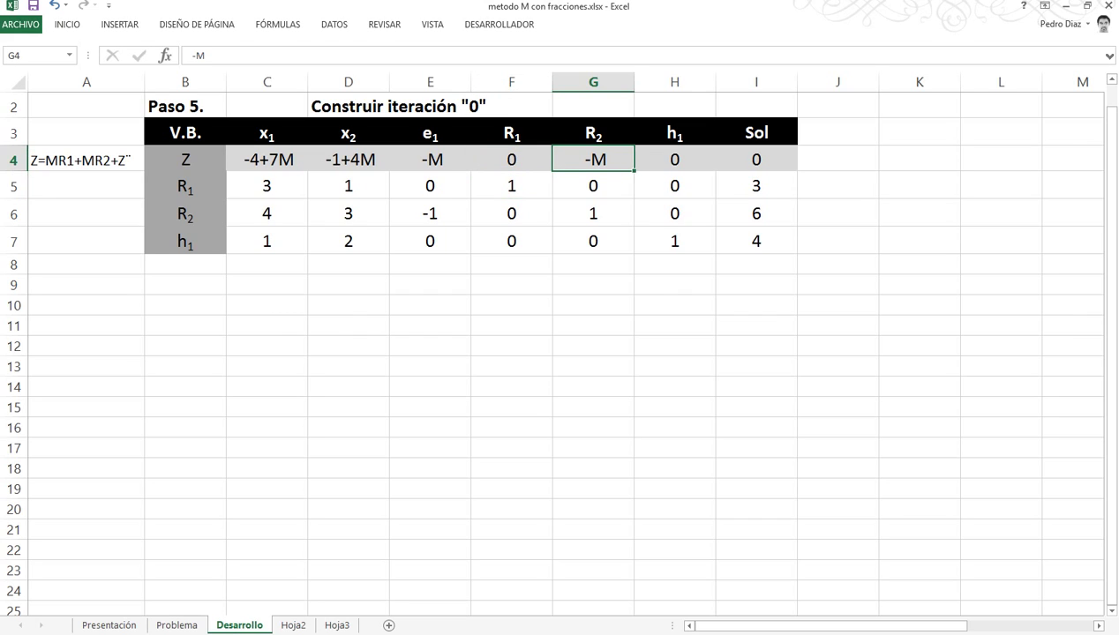
pyautogui.press('Down')
pyautogui.press('Down')
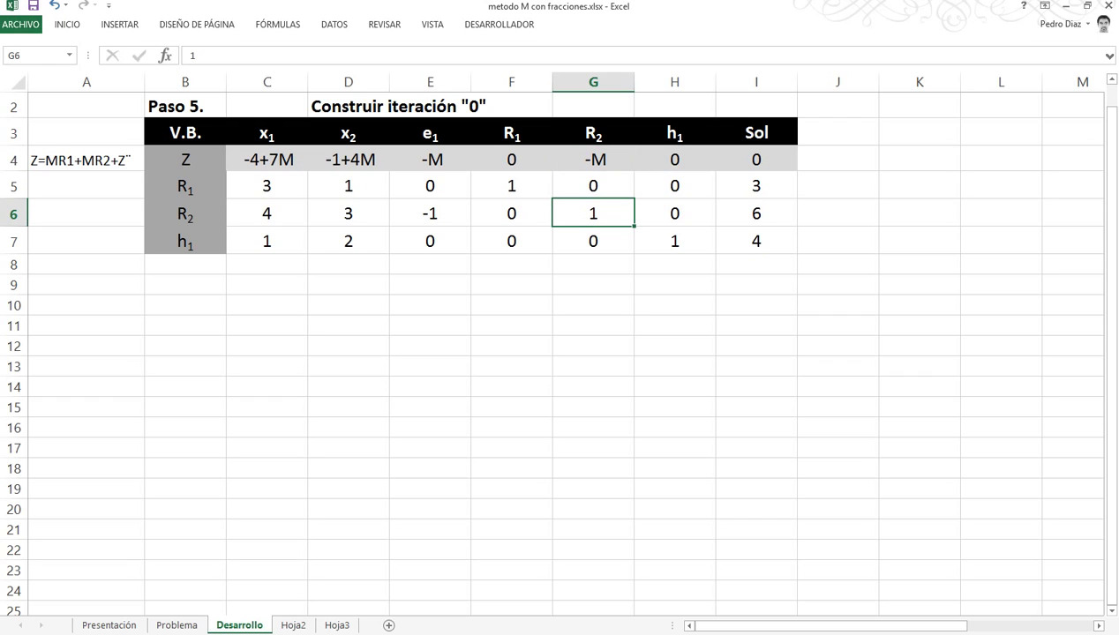
pyautogui.click(14, 213)
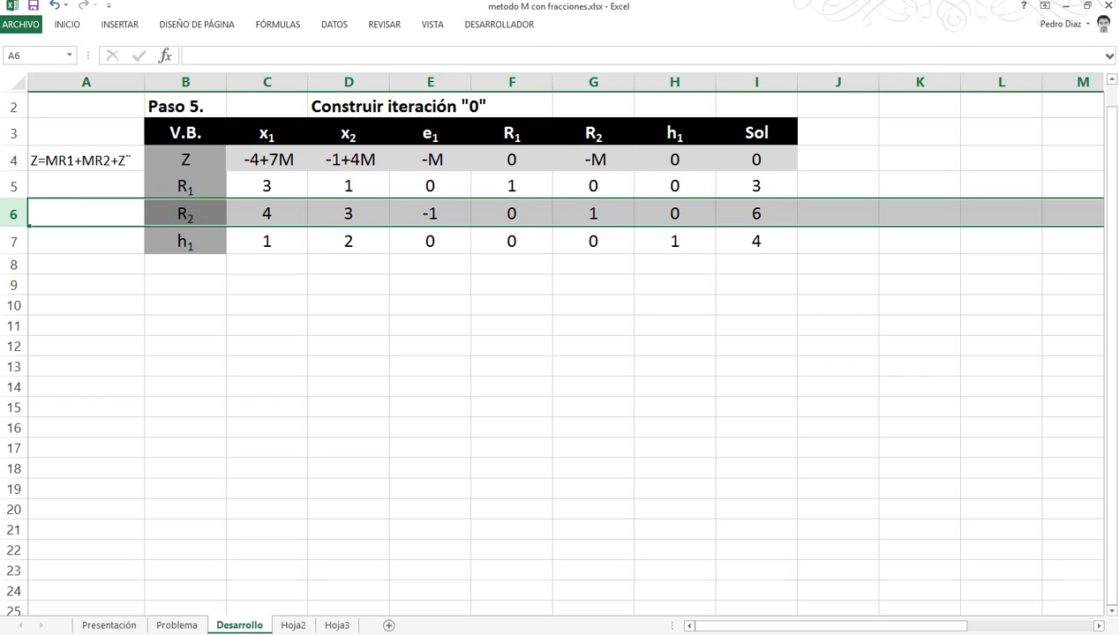
pyautogui.click(593, 213)
pyautogui.click(593, 160)
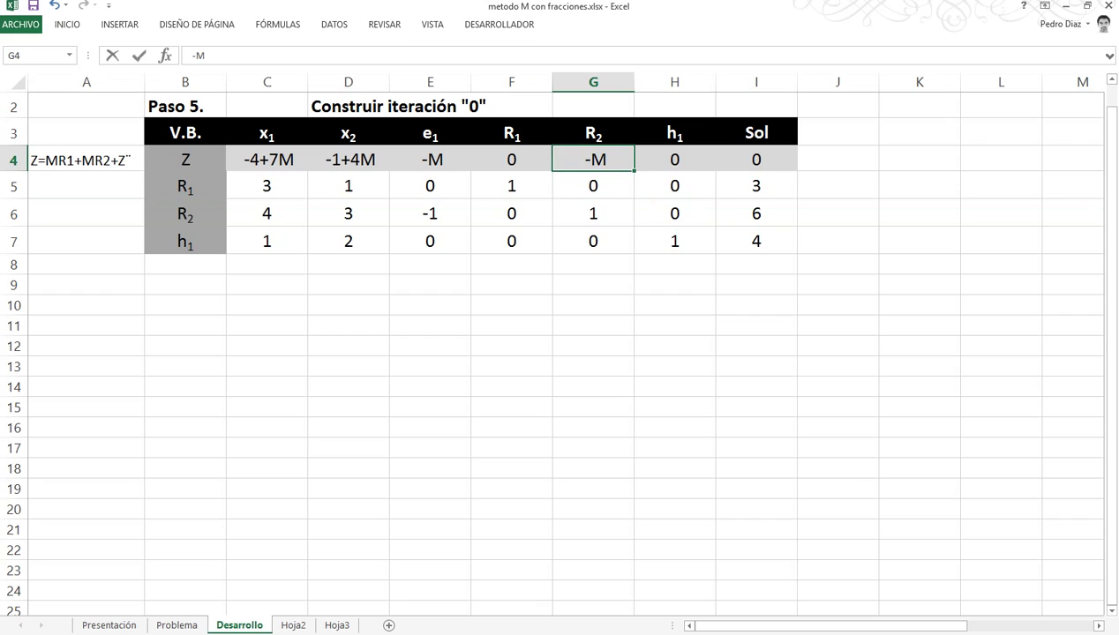
pyautogui.write('0')
pyautogui.press('Return')
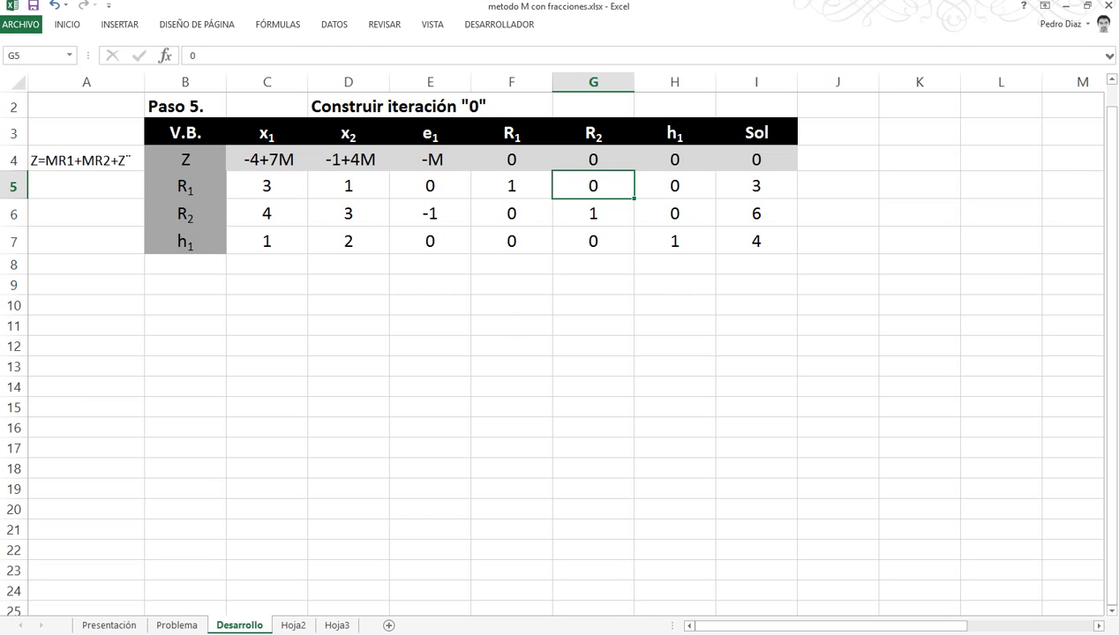
# Set the Z row's solution value in cell I4 to 9M
pyautogui.click(756, 160)
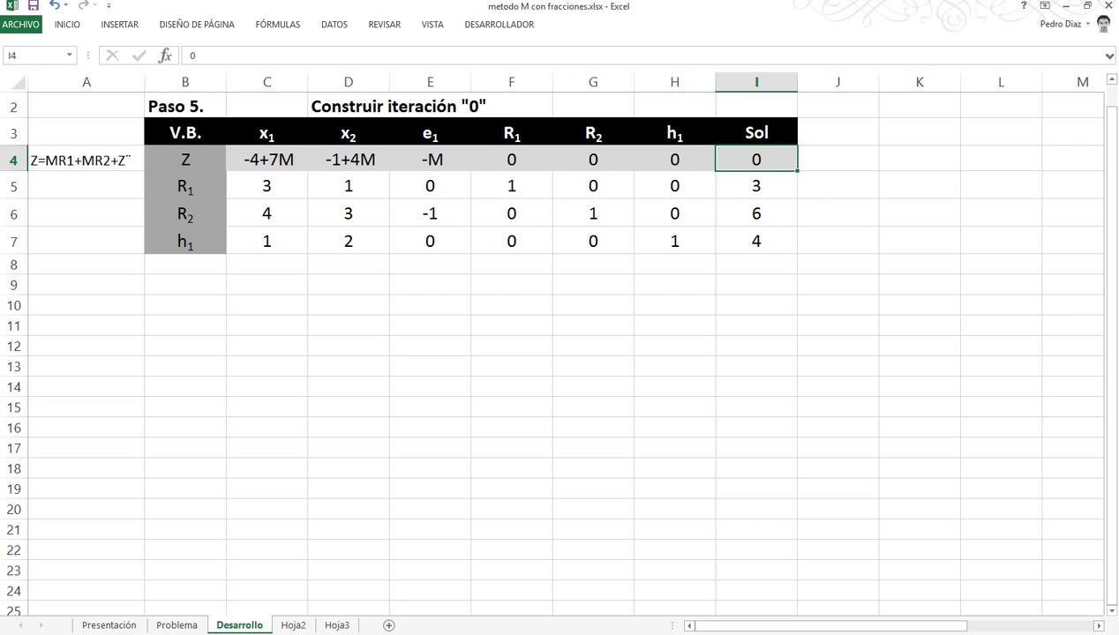
pyautogui.press('BackSpace')
pyautogui.write('9M')
pyautogui.hotkey('ctrl', 'Return')
pyautogui.press('Return')
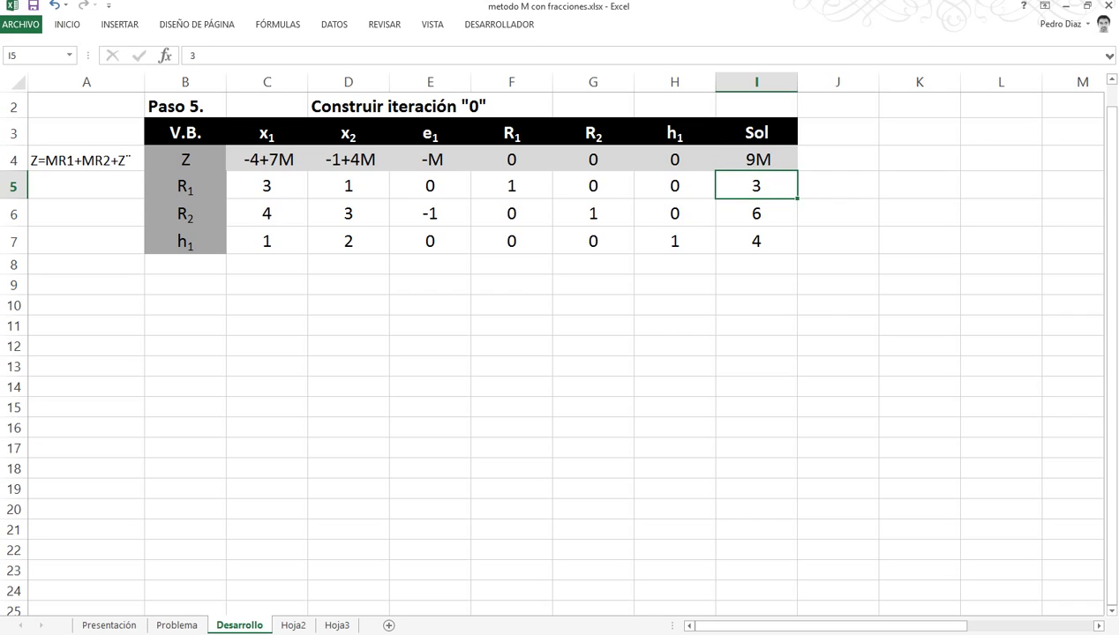
# Check the R1, R2 and h1 rows of the Paso 5 table against their matching variable columns
pyautogui.click(512, 326)
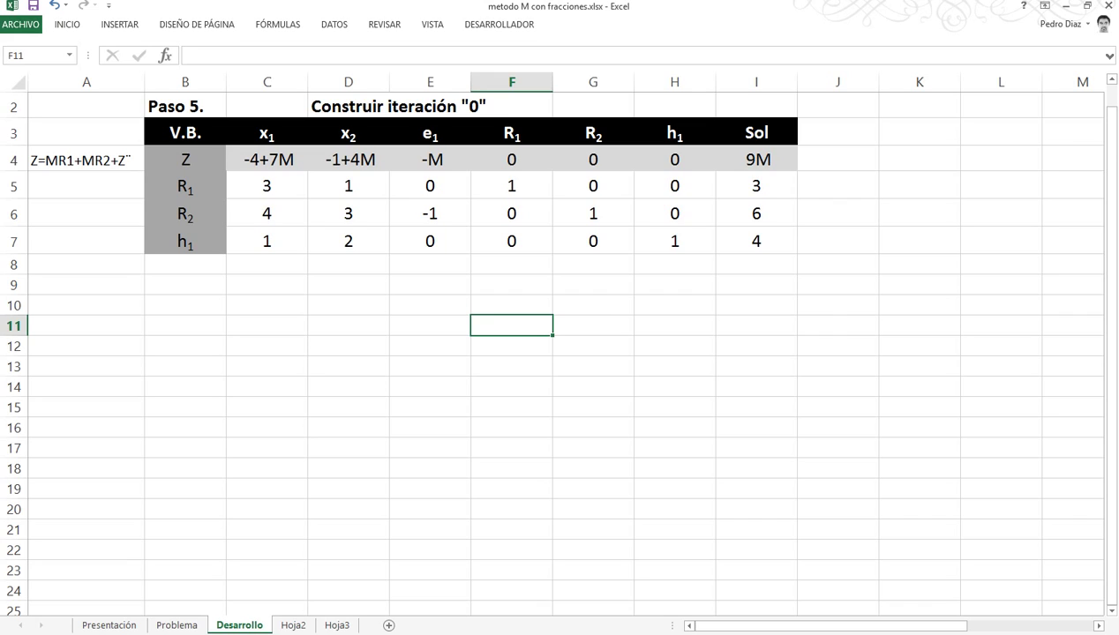
pyautogui.click(185, 187)
pyautogui.moveTo(512, 186); pyautogui.dragTo(512, 241)
pyautogui.click(185, 214)
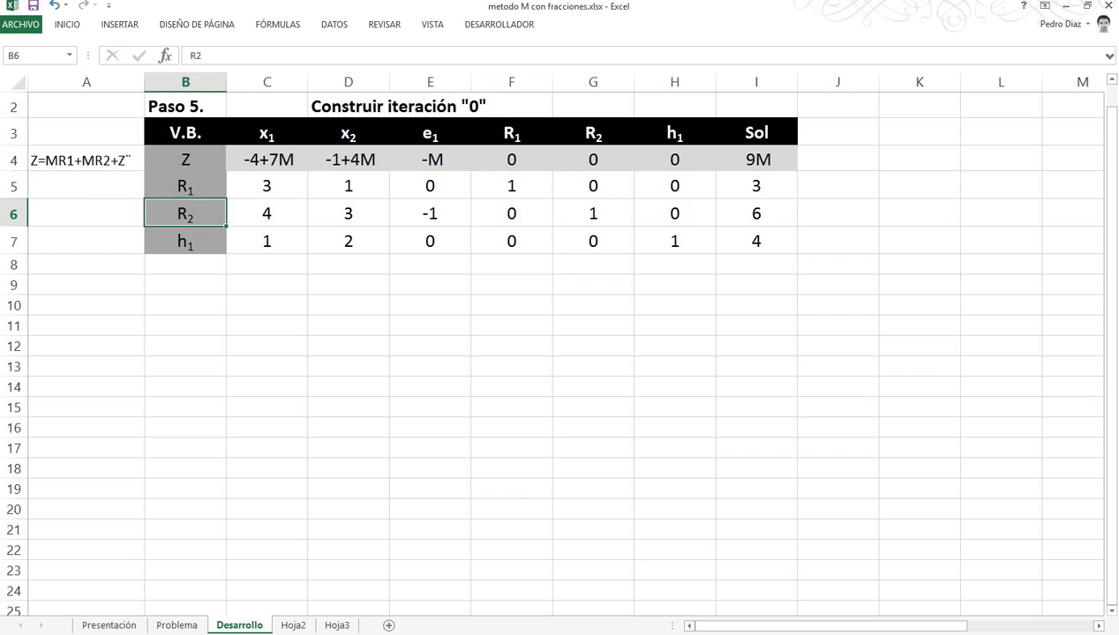
pyautogui.moveTo(593, 159); pyautogui.dragTo(593, 241)
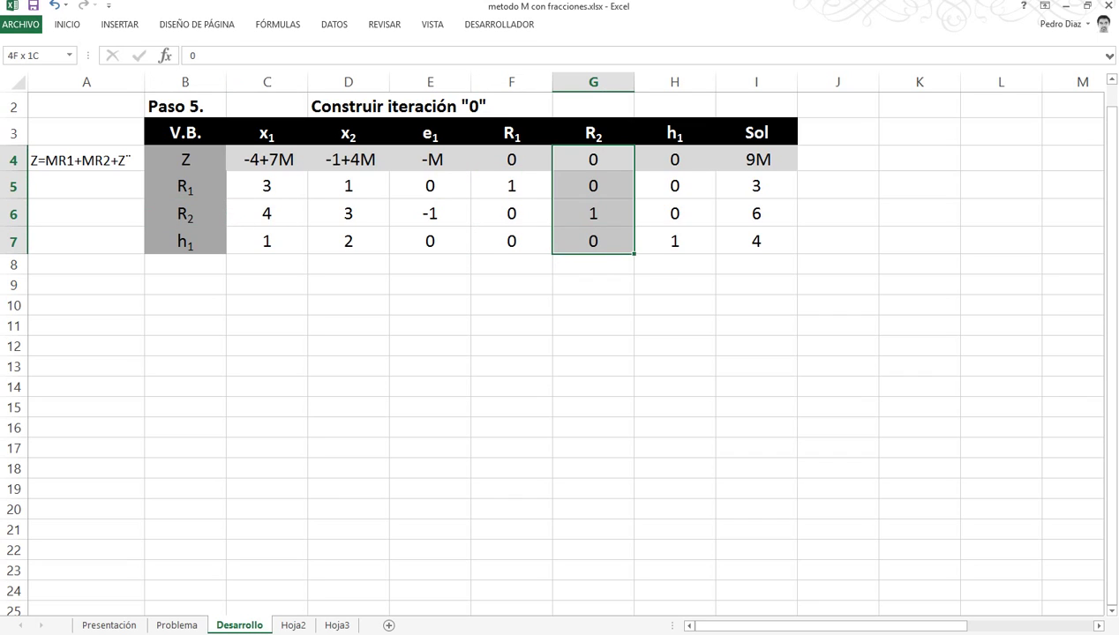
pyautogui.click(185, 241)
pyautogui.moveTo(675, 159); pyautogui.dragTo(675, 241)
pyautogui.click(512, 346)
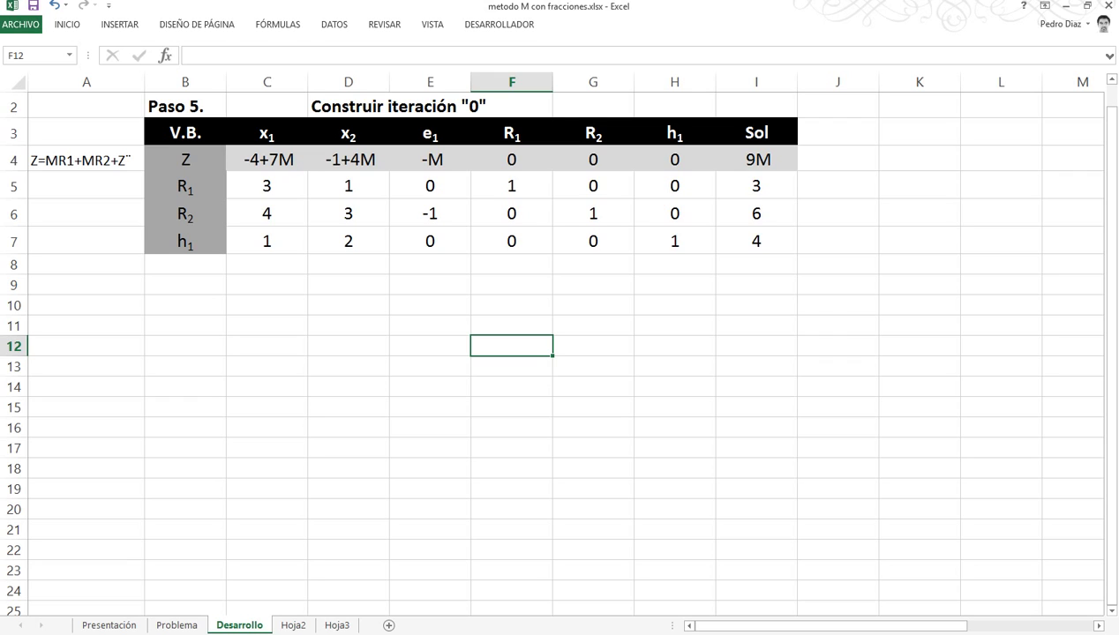
# Copy the recalculated Paso 5 table, B3:I8, to the area starting at cell B10
pyautogui.moveTo(186, 132); pyautogui.dragTo(756, 264)
pyautogui.click(67, 24)
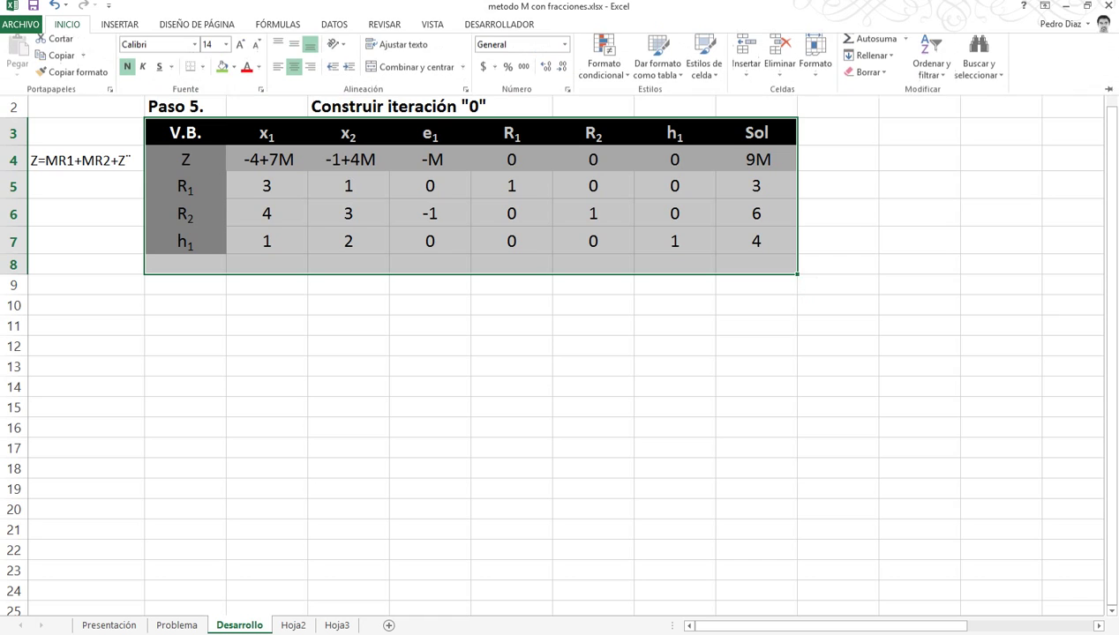
pyautogui.click(55, 61)
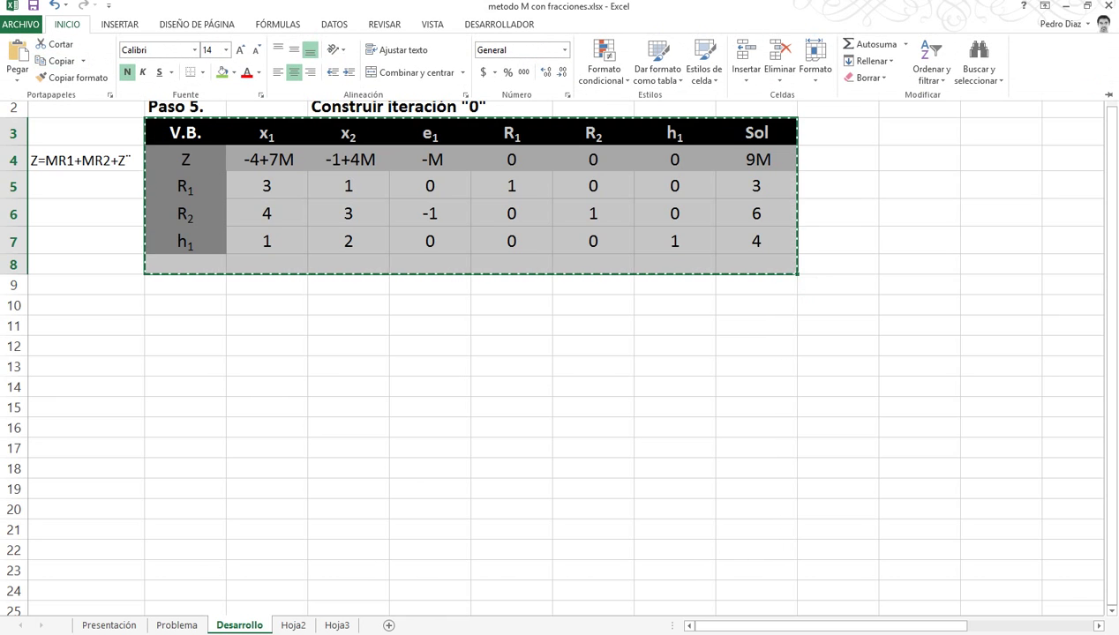
pyautogui.click(185, 305)
pyautogui.click(186, 305)
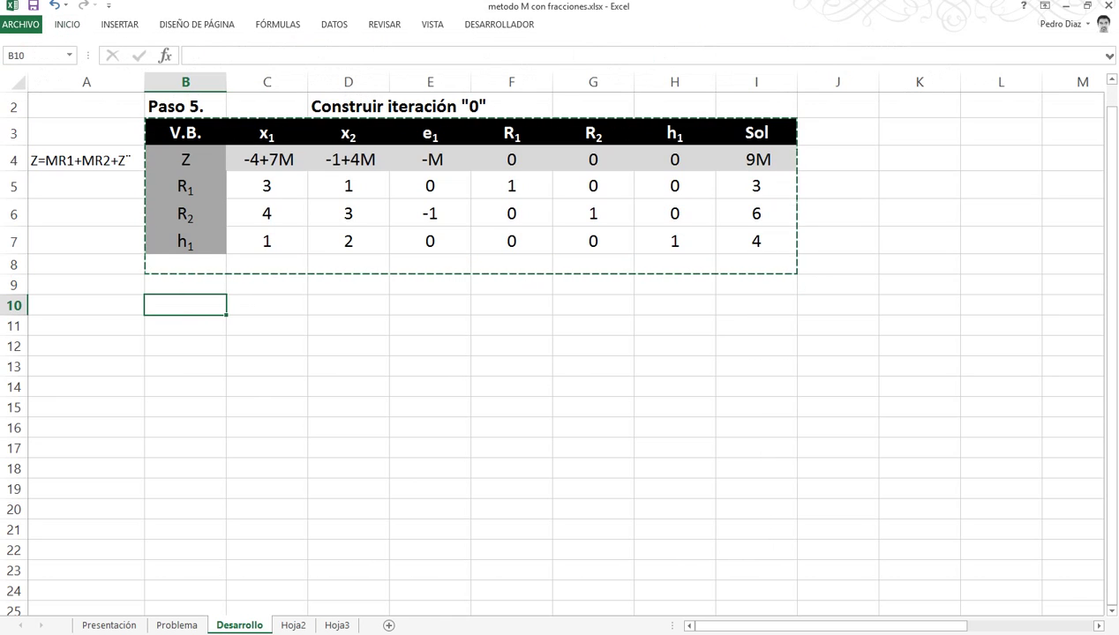
pyautogui.hotkey('ctrl', 'v')
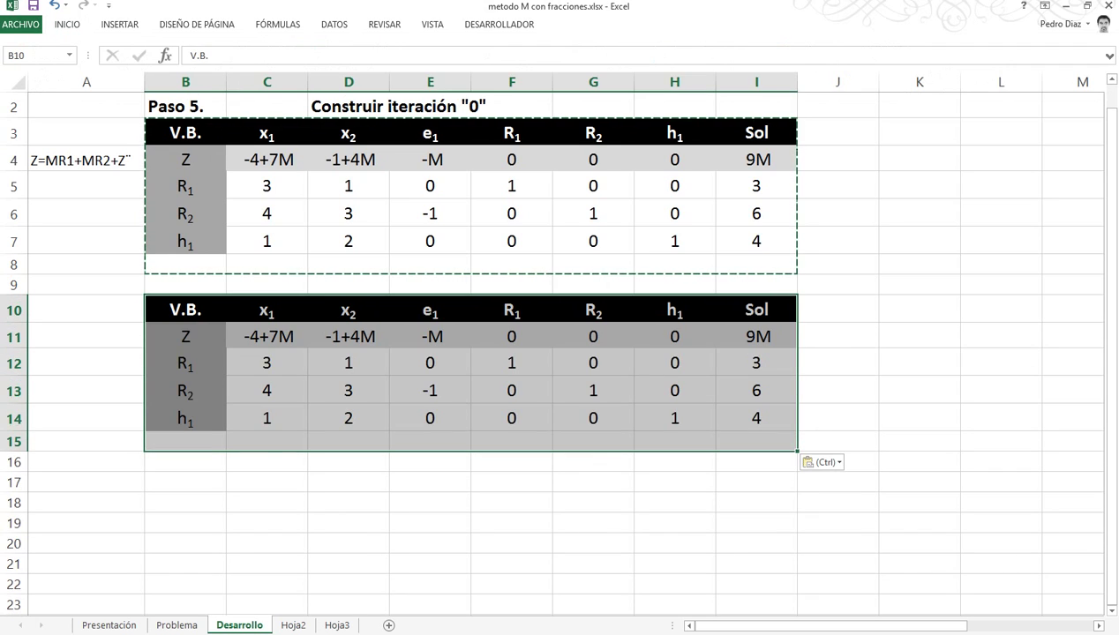
# Label the copied table as iteration 0 with IT in cell B9 and 0 in C9
pyautogui.press('Up')
pyautogui.press('Escape')
pyautogui.write('It')
pyautogui.press('BackSpace')
pyautogui.press('BackSpace')
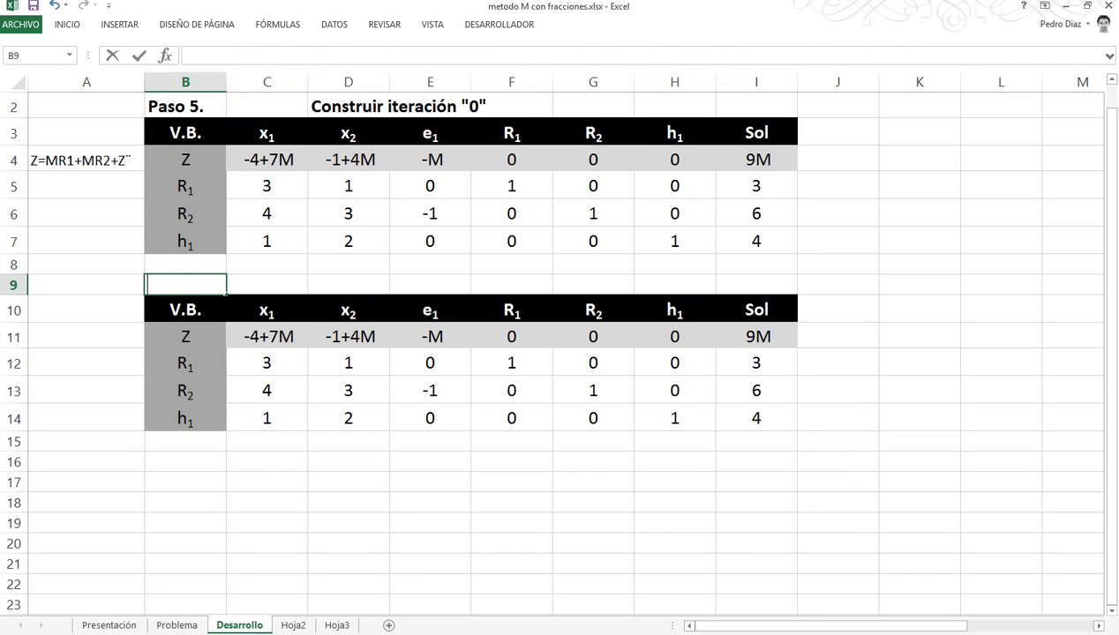
pyautogui.write('IT')
pyautogui.press('Tab')
pyautogui.write('0')
pyautogui.press('Return')
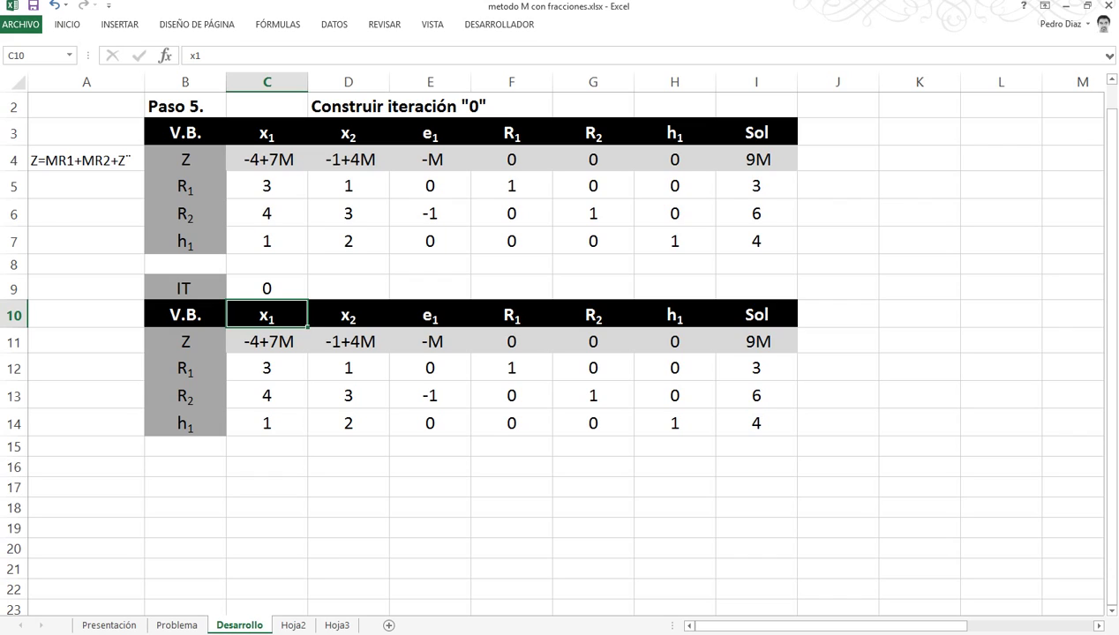
# Insert a blank row 12 between the Z and R1 rows of the iteration 0 table
pyautogui.click(13, 342)
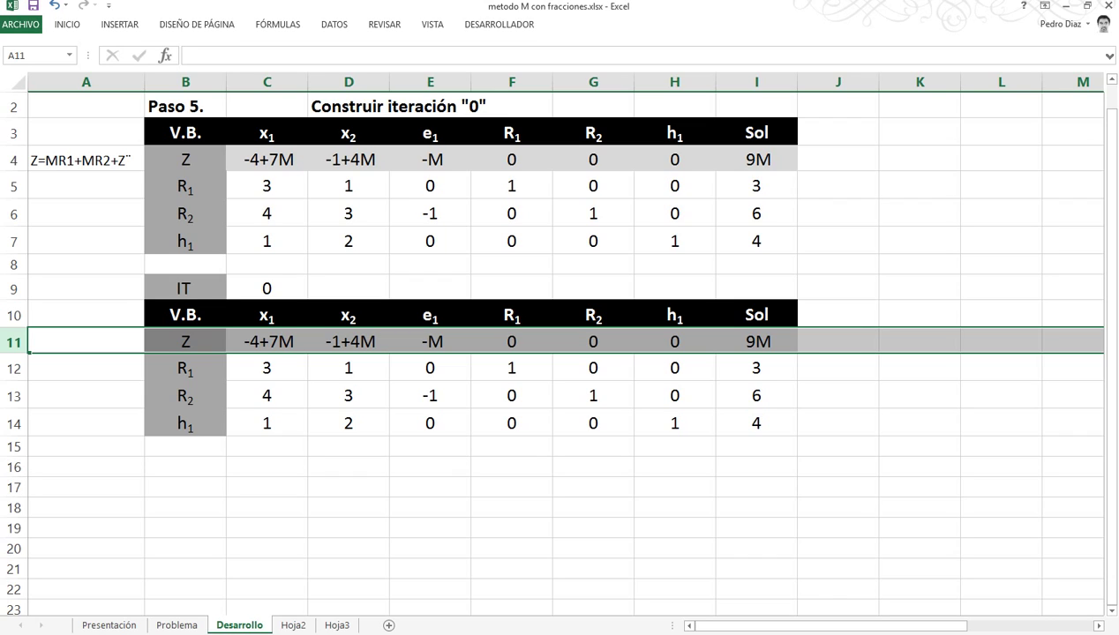
pyautogui.click(14, 368)
pyautogui.rightClick(16, 368)
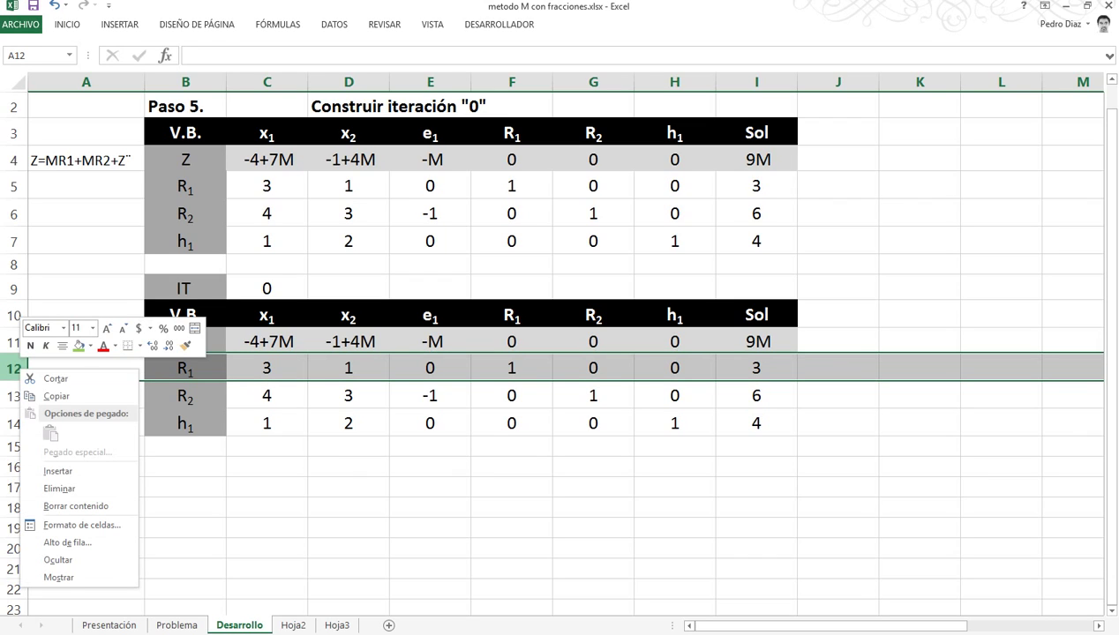
pyautogui.click(57, 471)
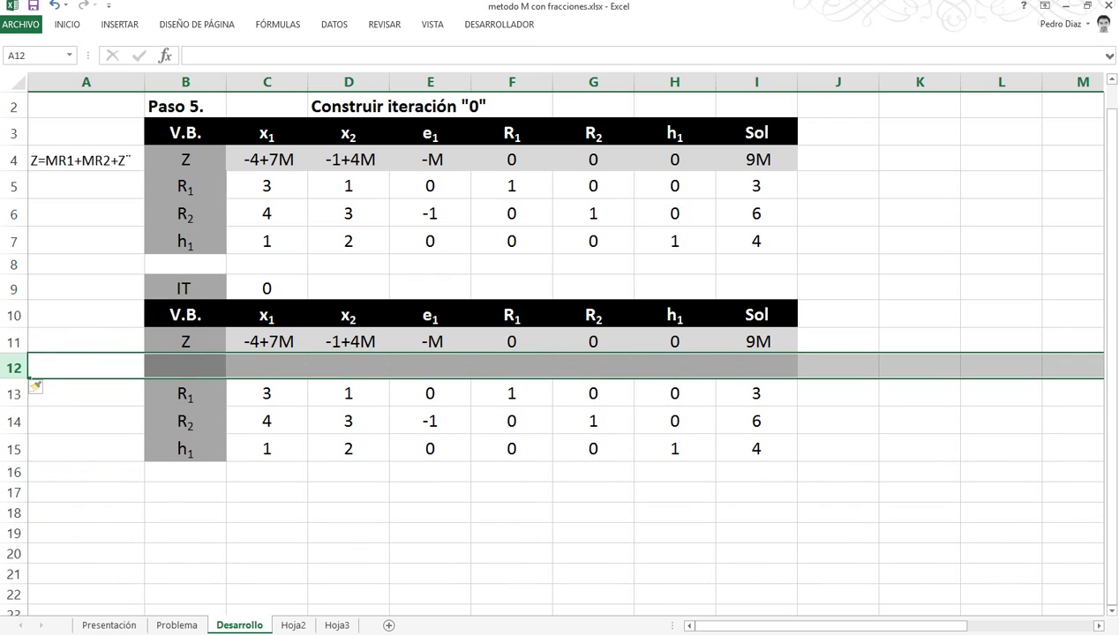
# Label the inserted row M in cell B12 and align the label to the right
pyautogui.click(185, 342)
pyautogui.click(186, 366)
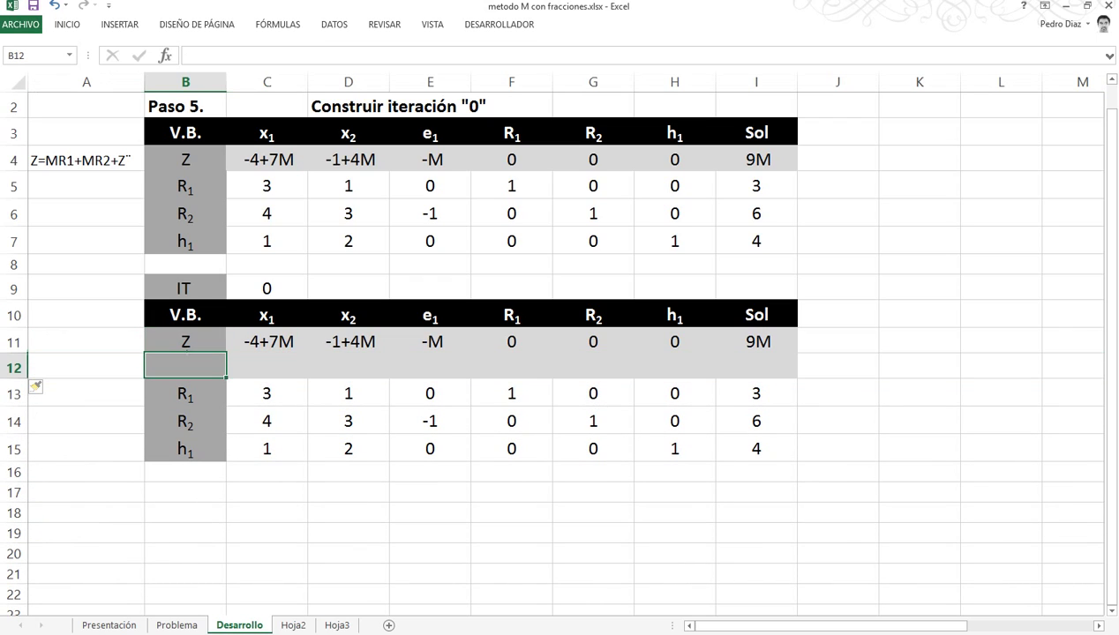
pyautogui.write('m')
pyautogui.press('BackSpace')
pyautogui.write('M')
pyautogui.press('Return')
pyautogui.press('Return')
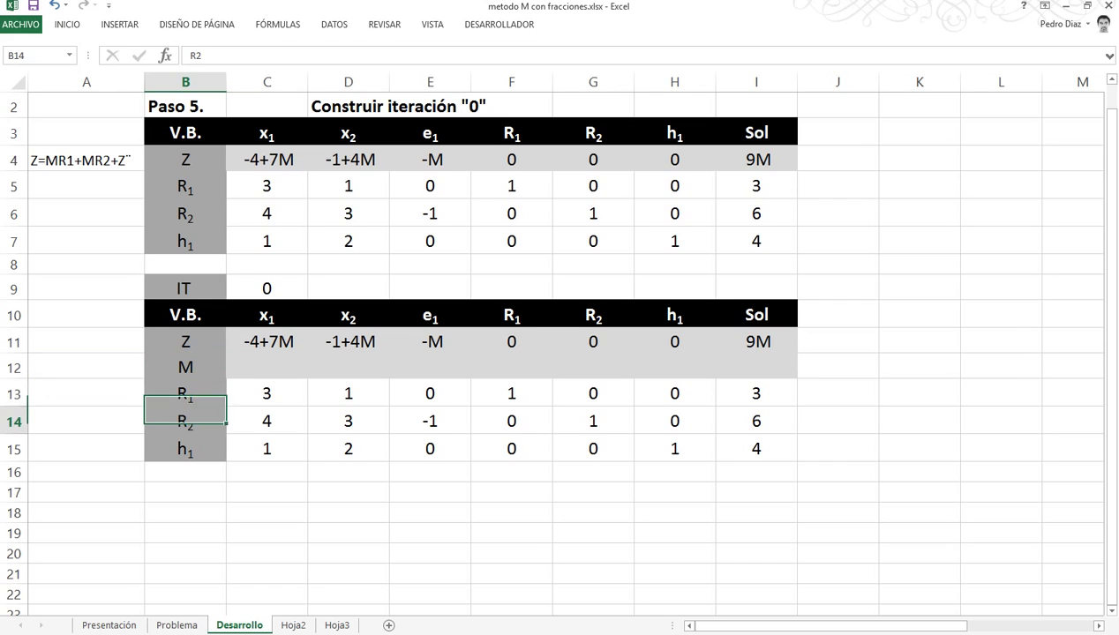
pyautogui.press('Up')
pyautogui.press('Up')
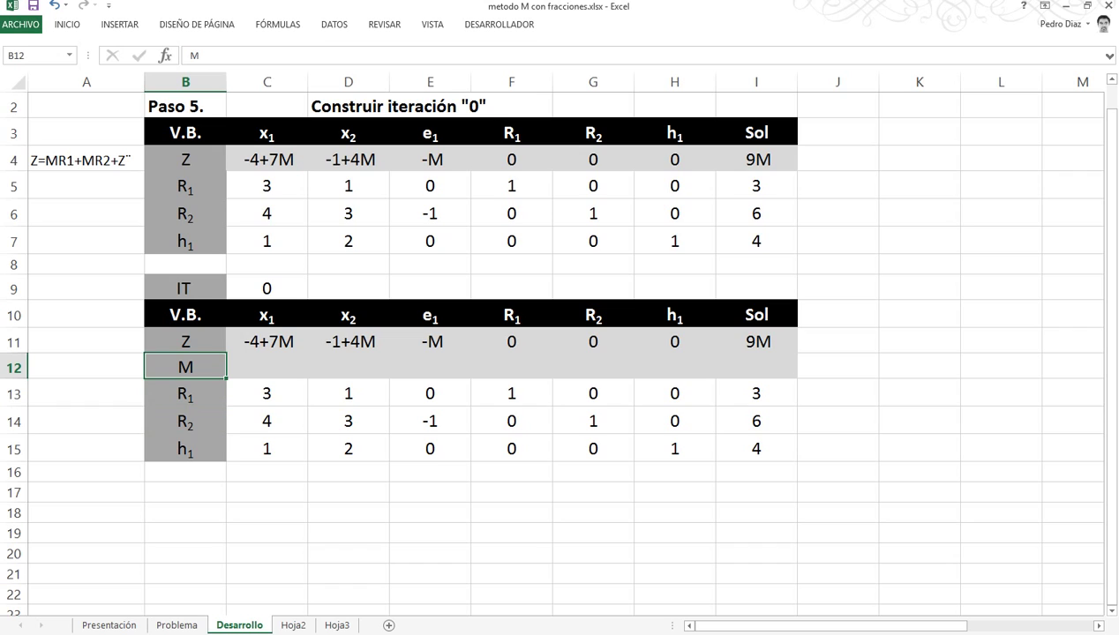
pyautogui.click(67, 24)
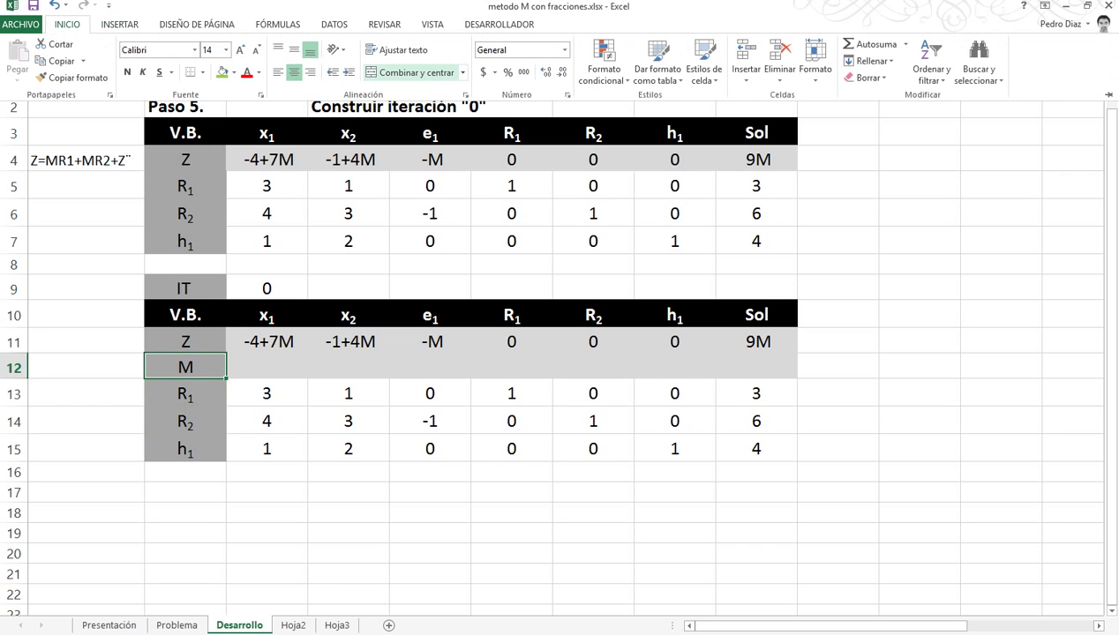
pyautogui.click(309, 72)
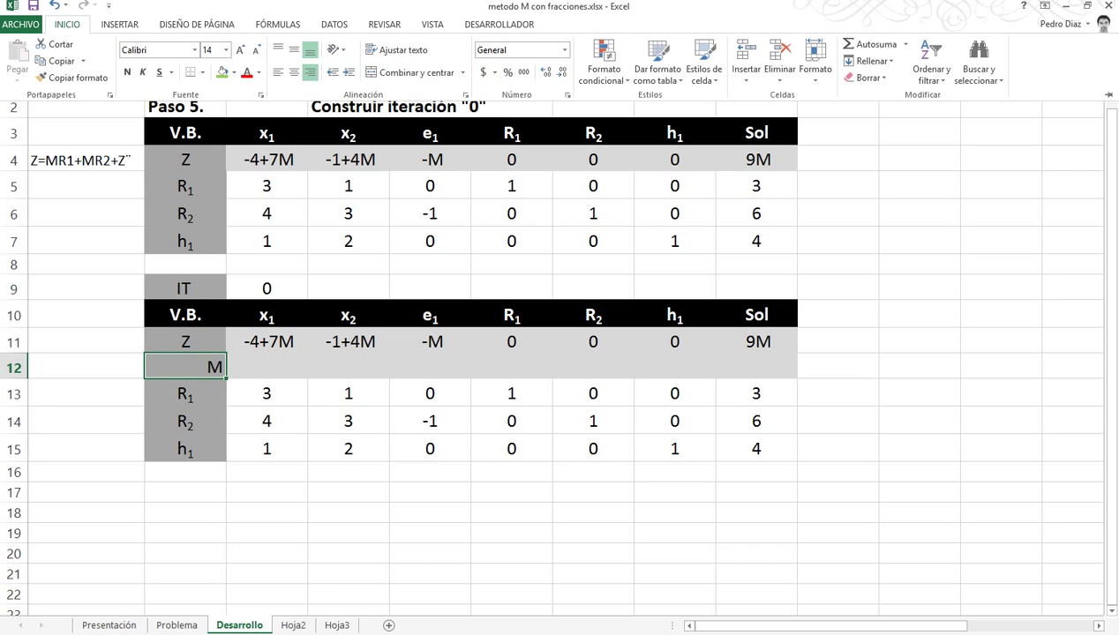
# Split the x1 coefficient of the iteration 0 table into -4 in Z cell C11 and 7 in M cell C12
pyautogui.click(266, 341)
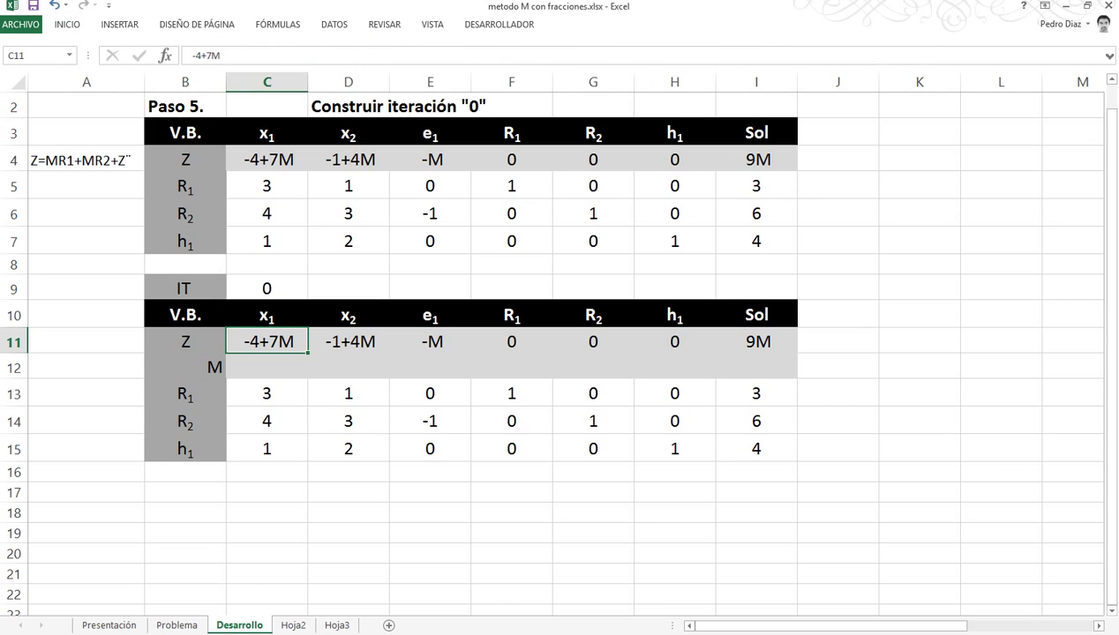
pyautogui.press('F2')
pyautogui.press('BackSpace')
pyautogui.press('BackSpace')
pyautogui.press('BackSpace')
pyautogui.press('Return')
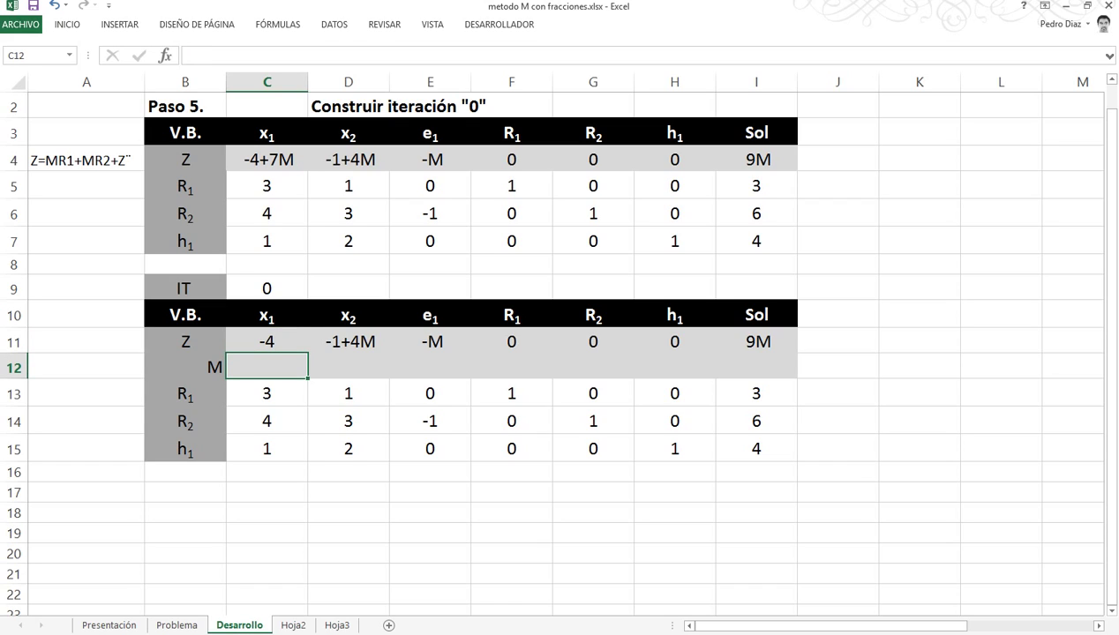
pyautogui.write('7')
pyautogui.press('Return')
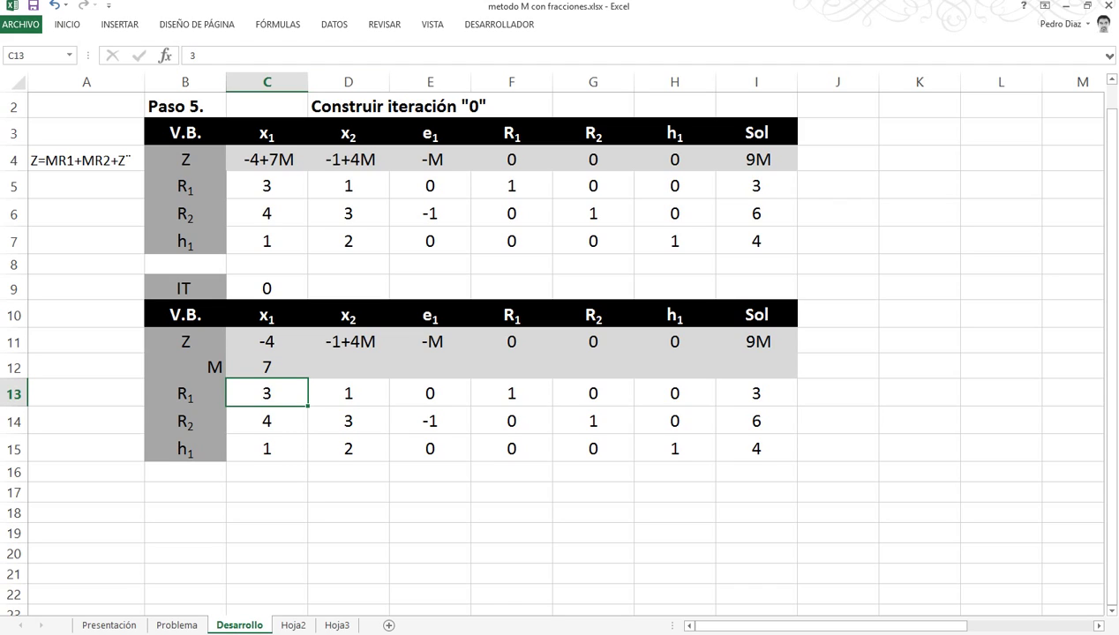
# Split the x2 coefficient of the iteration 0 table into -1 in Z cell D11 and 4 in M cell D12
pyautogui.press('Up')
pyautogui.press('Left')
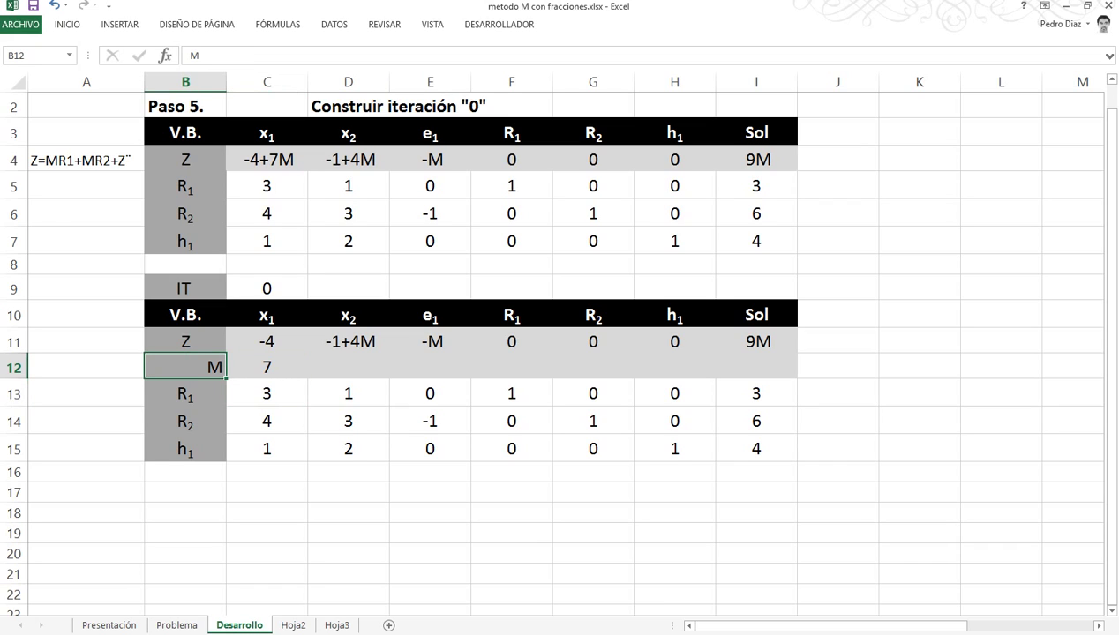
pyautogui.press('Up')
pyautogui.press('Right')
pyautogui.press('Right')
pyautogui.press('F2')
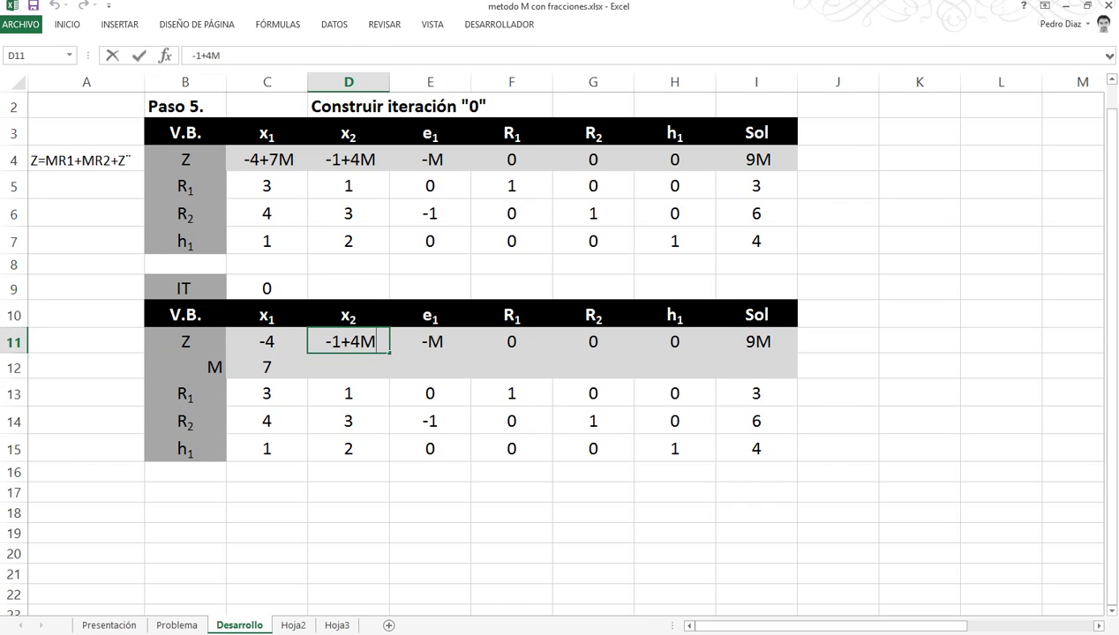
pyautogui.press('BackSpace')
pyautogui.press('BackSpace')
pyautogui.press('BackSpace')
pyautogui.press('Return')
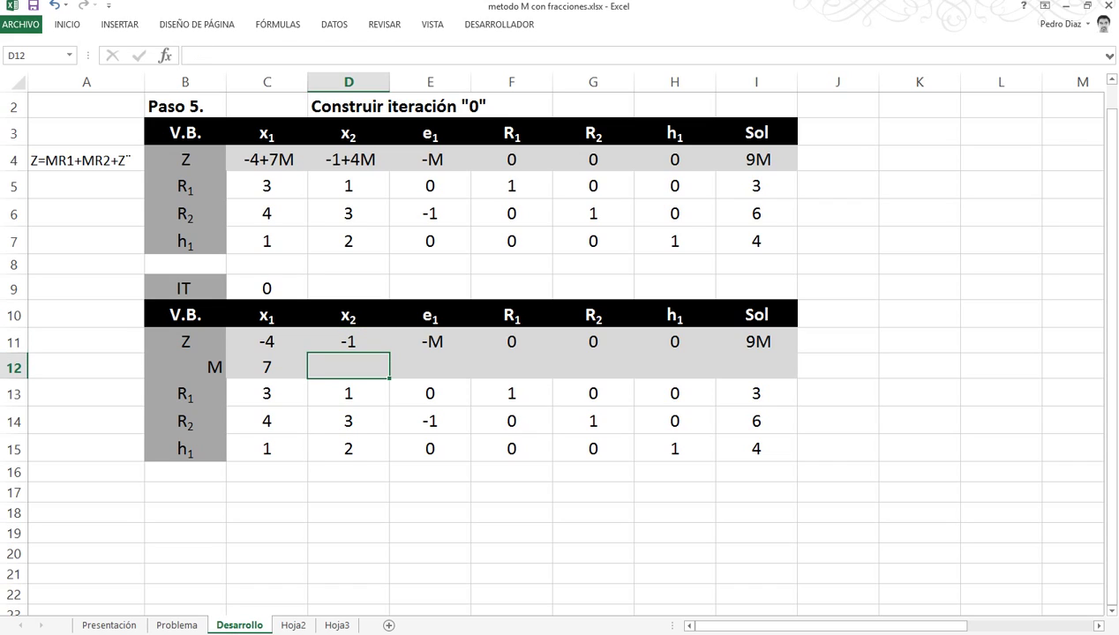
pyautogui.write('4')
pyautogui.press('Tab')
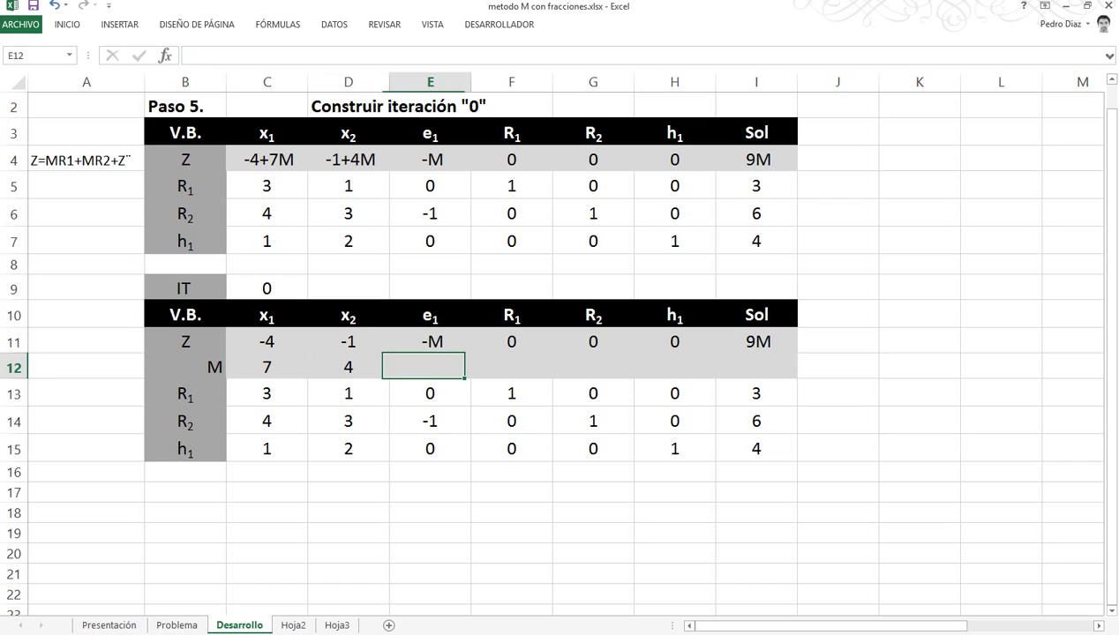
# Split the e1 coefficient of the iteration 0 table into 0 in Z cell E11 and -1 in M cell E12
pyautogui.press('Up')
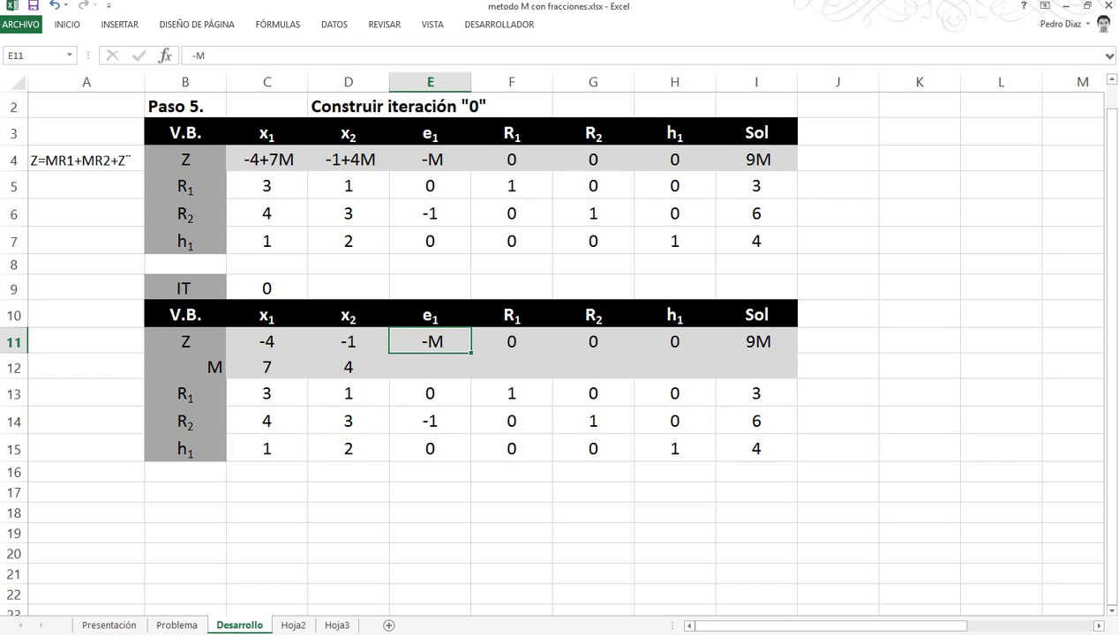
pyautogui.write('0')
pyautogui.press('Return')
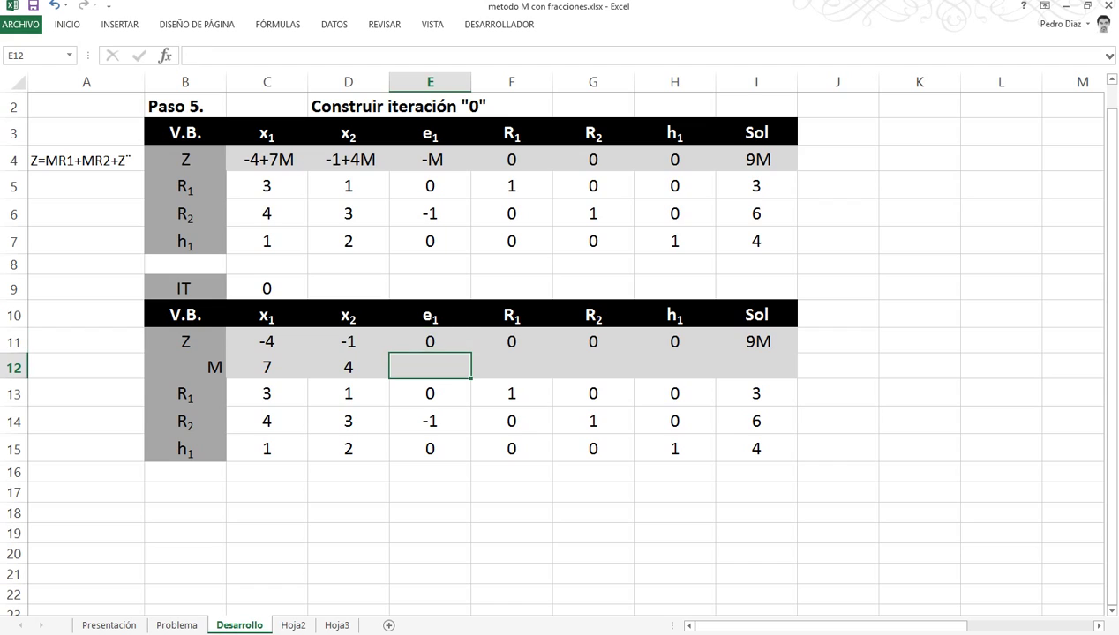
pyautogui.write('-1')
pyautogui.press('Return')
pyautogui.press('Up')
pyautogui.click(430, 160)
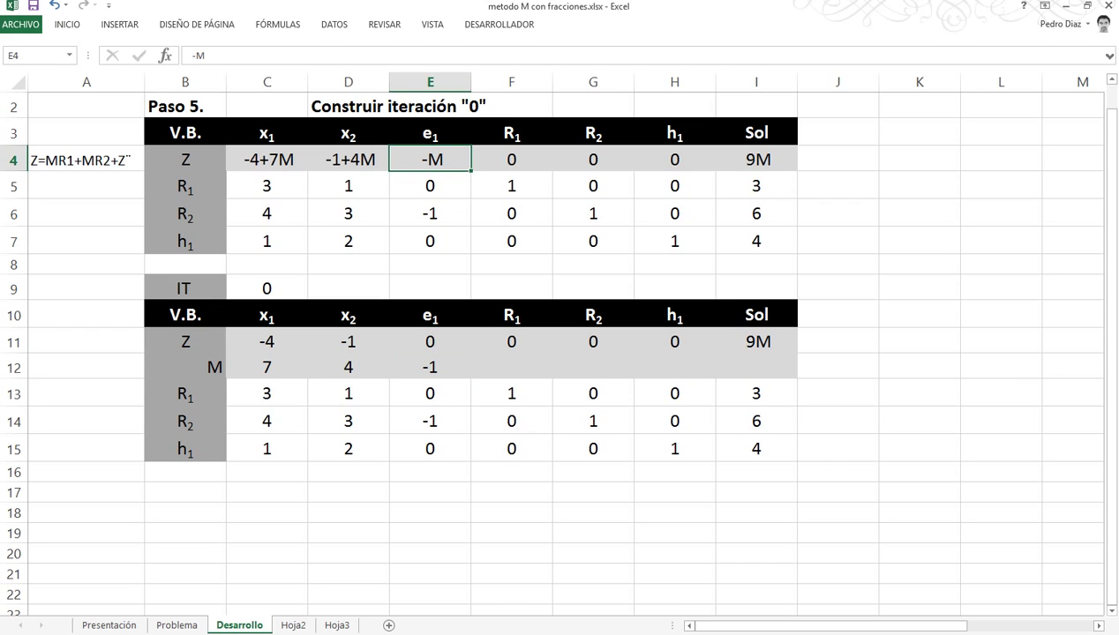
pyautogui.click(430, 367)
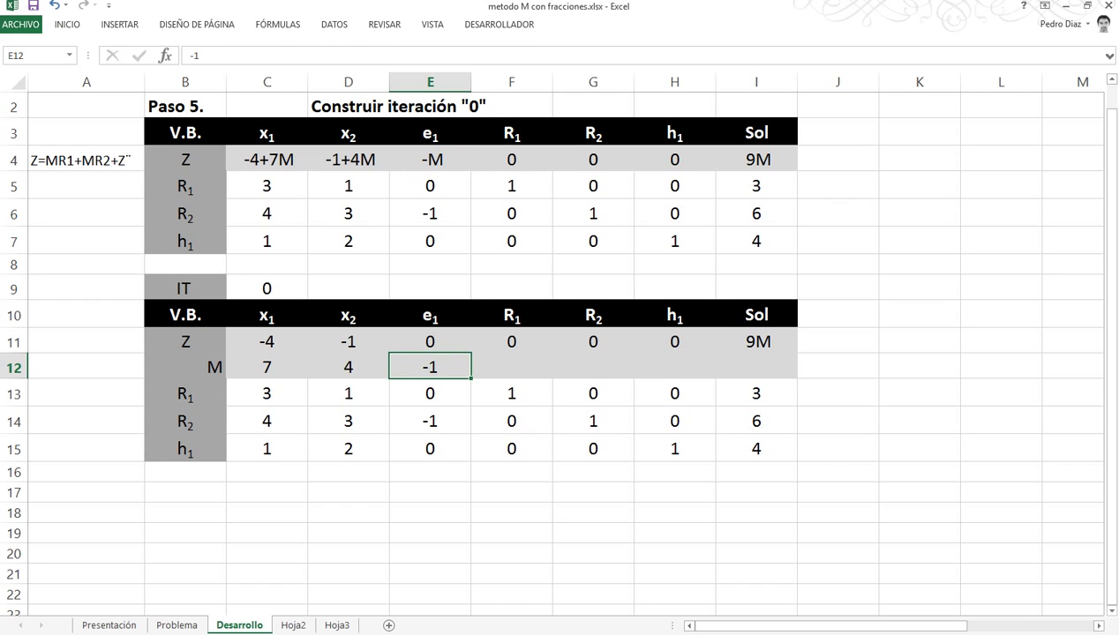
# Enter 0 in the M row for the R1, R2 and h1 columns, cells F12 to H12
pyautogui.click(512, 367)
pyautogui.write('0')
pyautogui.press('Return')
pyautogui.press('Up')
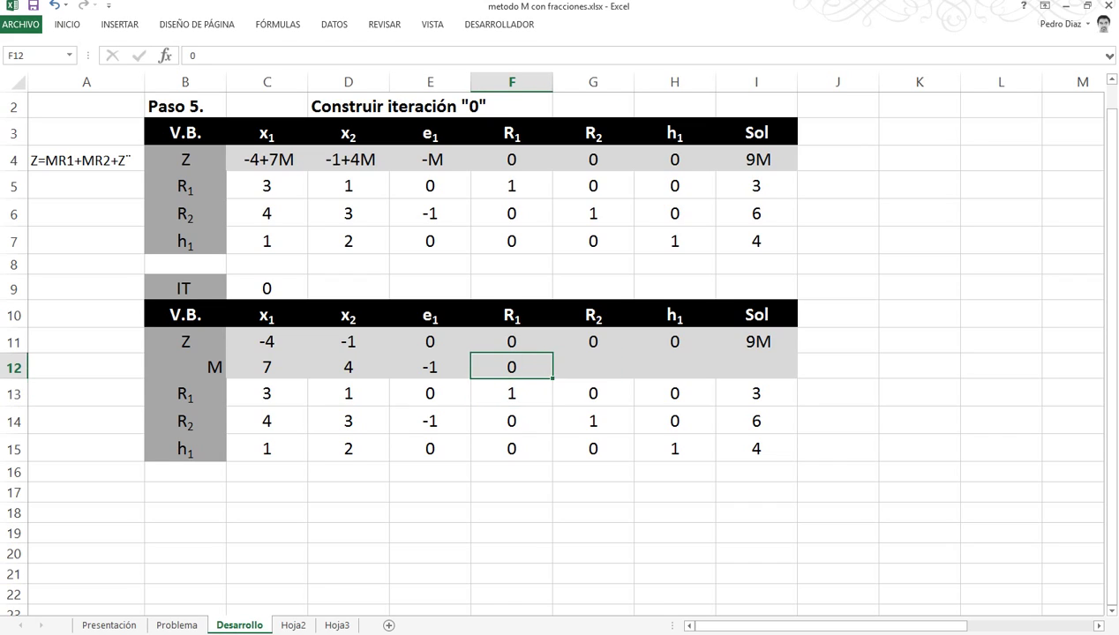
pyautogui.press('Right')
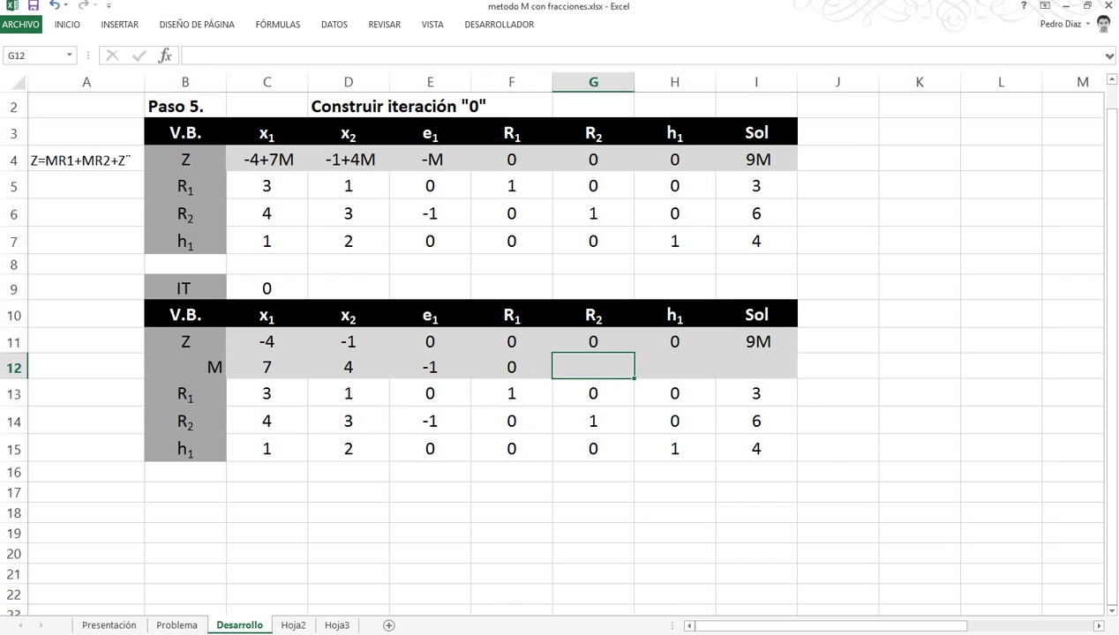
pyautogui.write('0')
pyautogui.press('Return')
pyautogui.press('Up')
pyautogui.press('Right')
pyautogui.write('0')
pyautogui.press('Return')
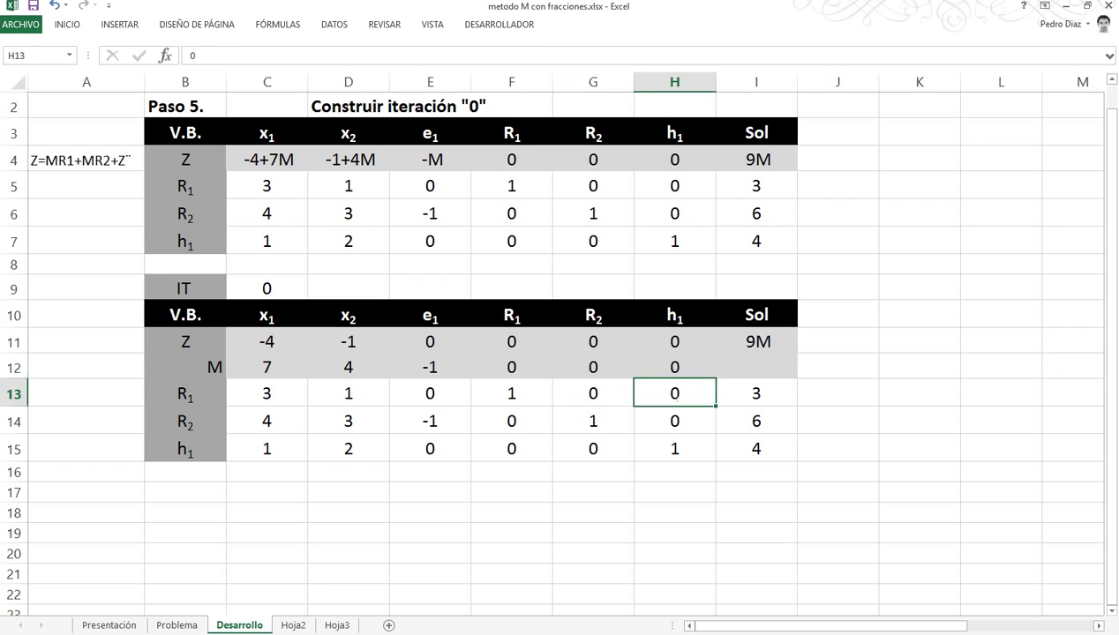
# Split the Sol value of the iteration 0 table into 0 in Z cell I11 and 9 in M cell I12
pyautogui.press('Up')
pyautogui.press('Right')
pyautogui.press('Up')
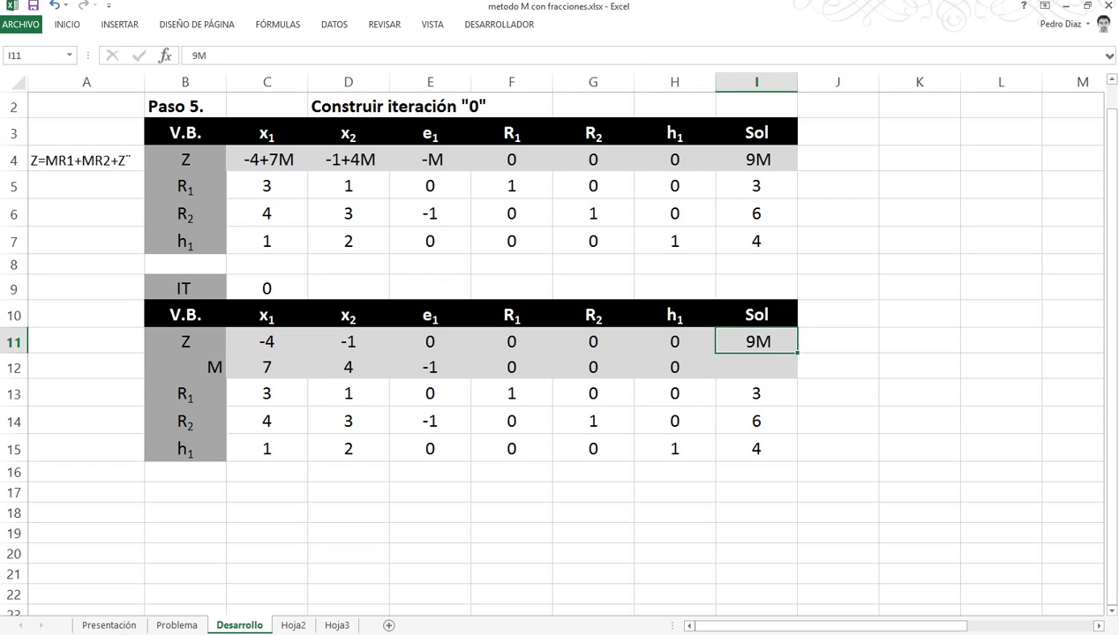
pyautogui.write('0')
pyautogui.press('Return')
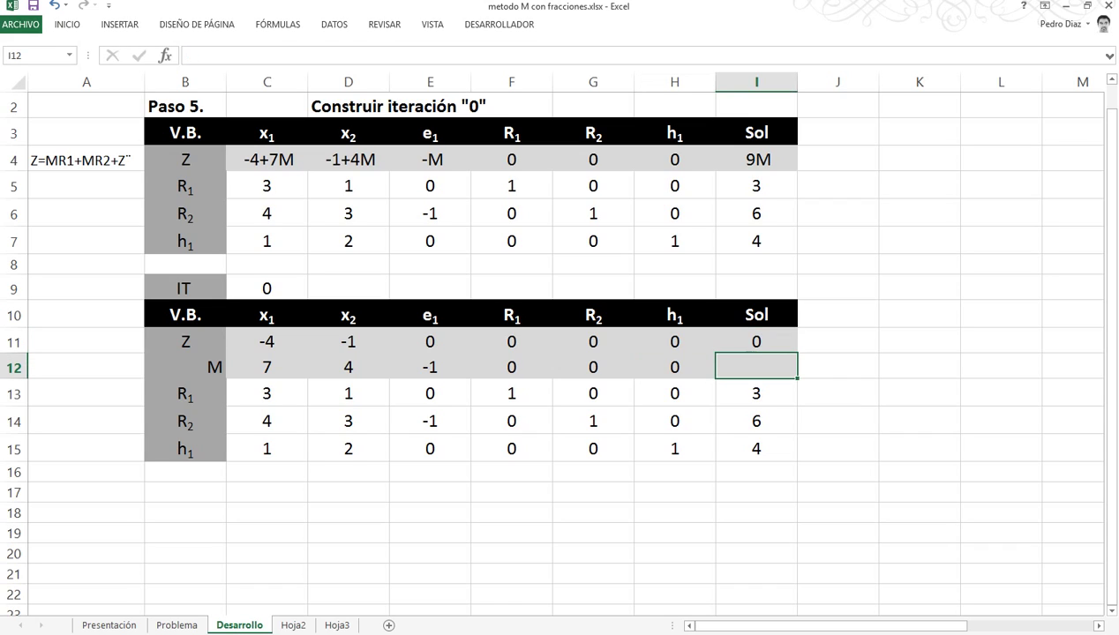
pyautogui.write('9')
pyautogui.press('Return')
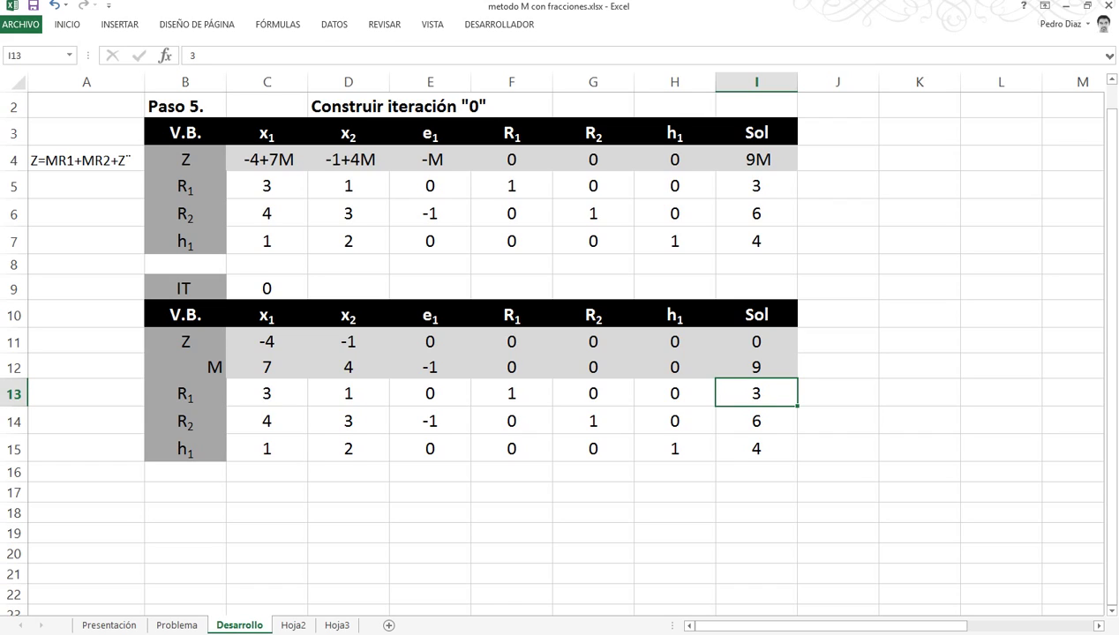
pyautogui.click(837, 340)
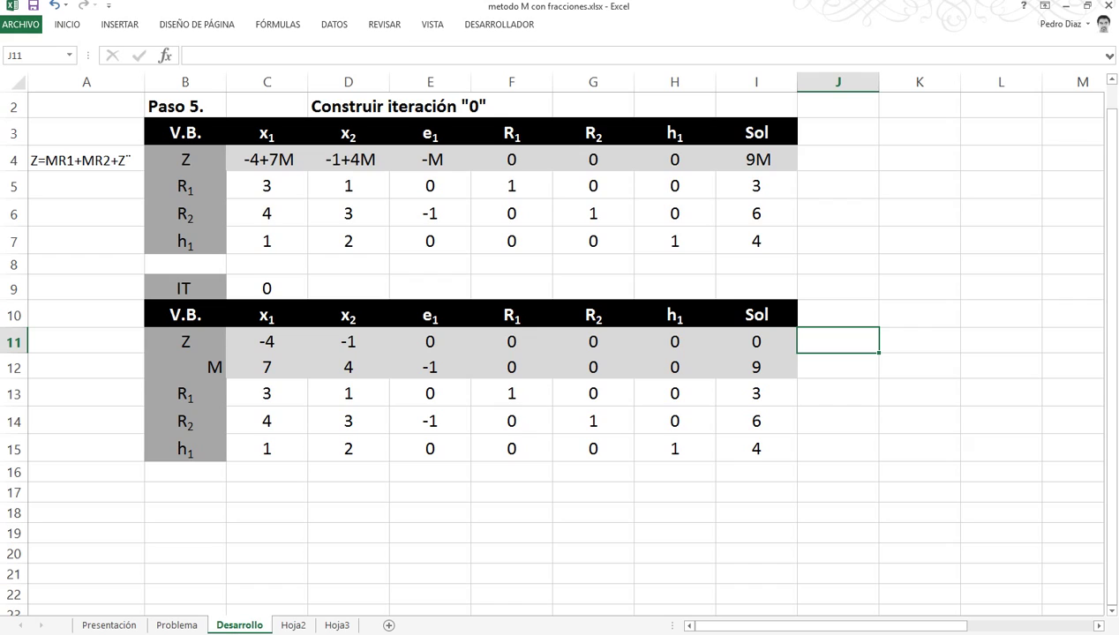
# Shade the x1 pivot column of the iteration 0 table, C11:C15, with a light blue fill
pyautogui.click(185, 367)
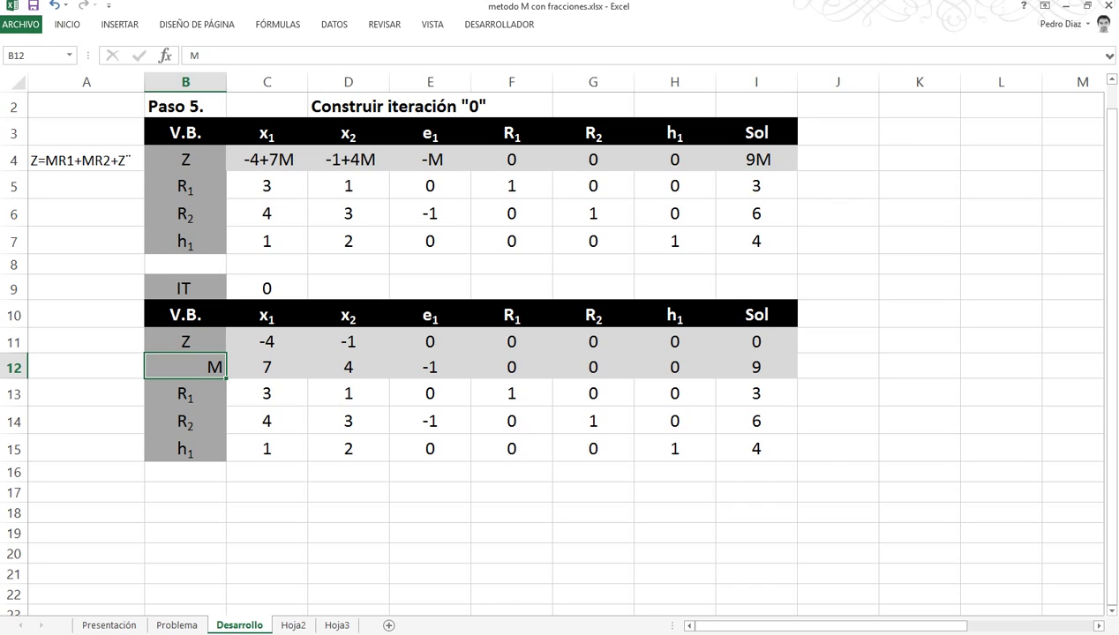
pyautogui.click(267, 341)
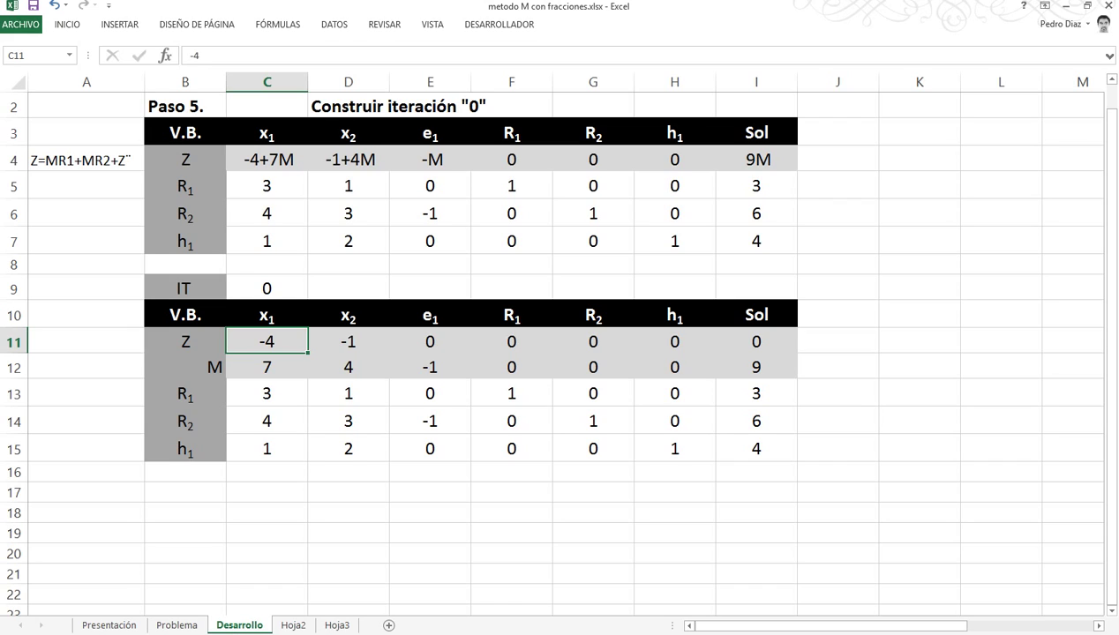
pyautogui.click(266, 367)
pyautogui.moveTo(266, 341); pyautogui.dragTo(267, 448)
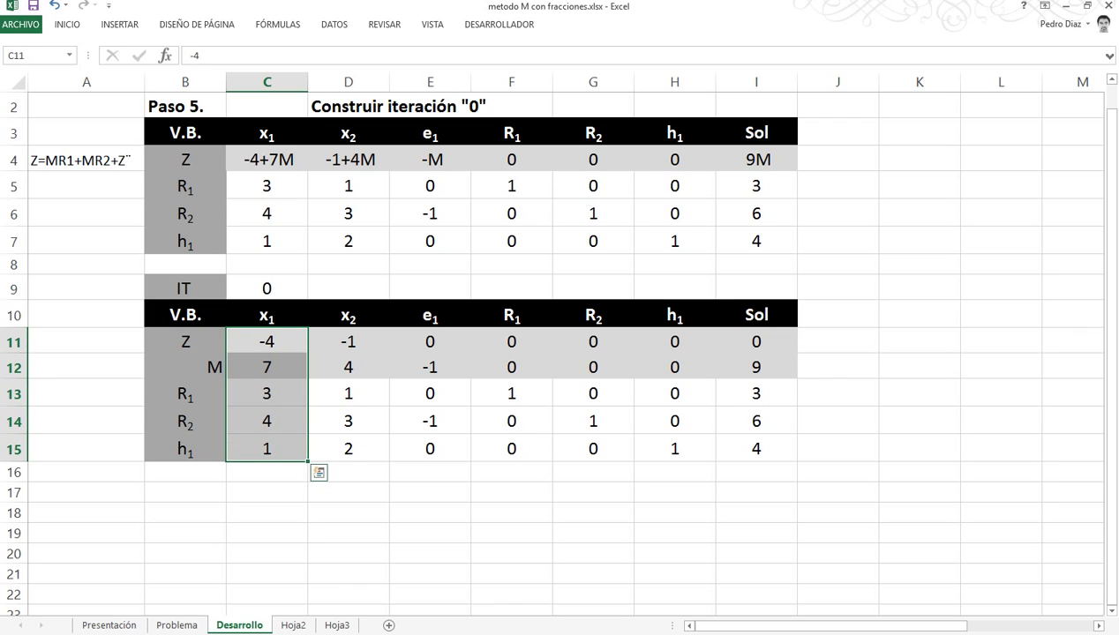
pyautogui.click(67, 24)
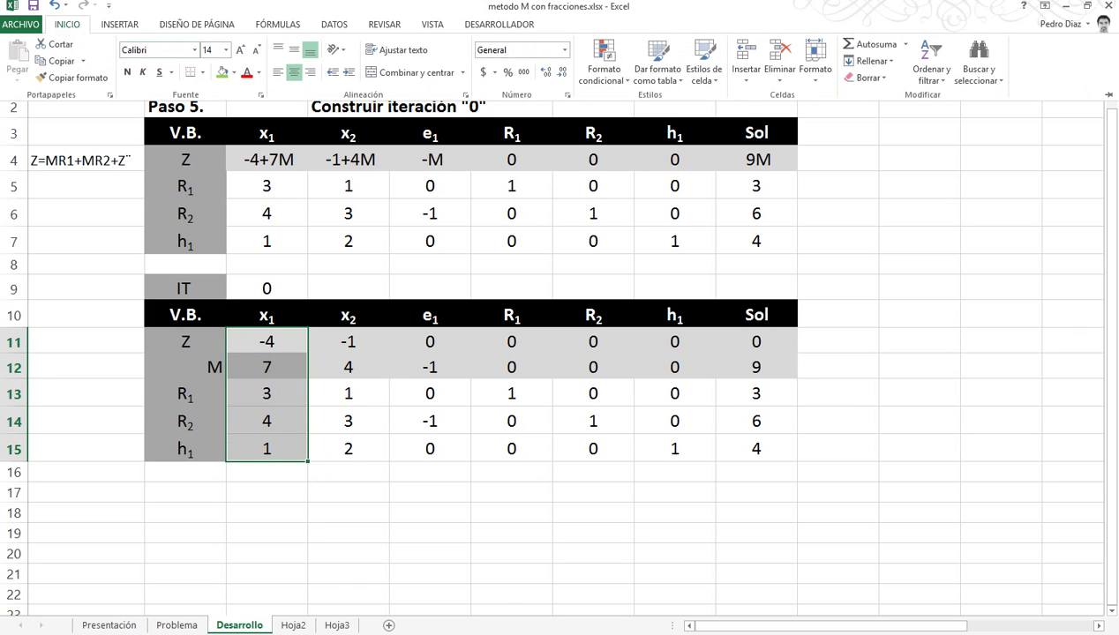
pyautogui.click(234, 72)
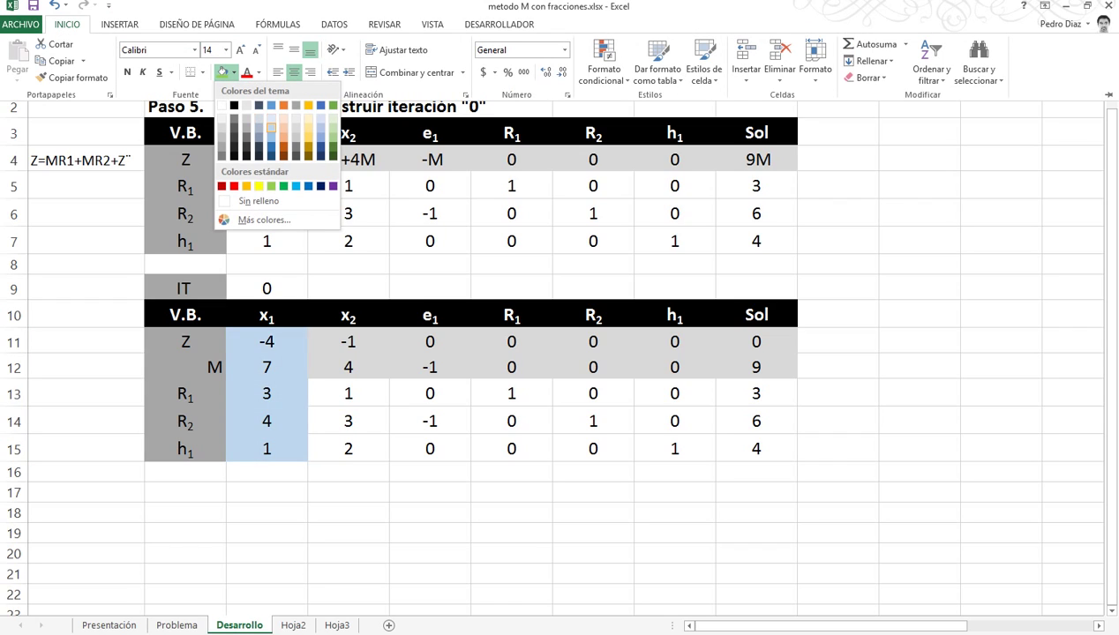
pyautogui.click(271, 128)
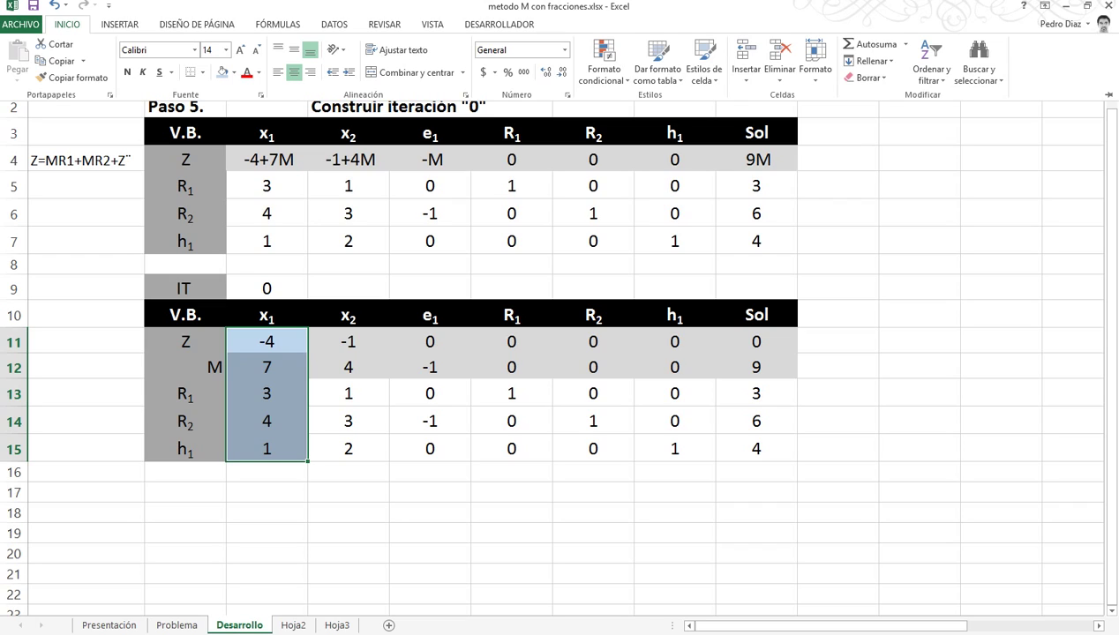
# Calculate the Sol to x1 ratios for the R1, R2 and h1 rows in J13:J15, using +I13/C13 in J13 and copying it down
pyautogui.click(838, 394)
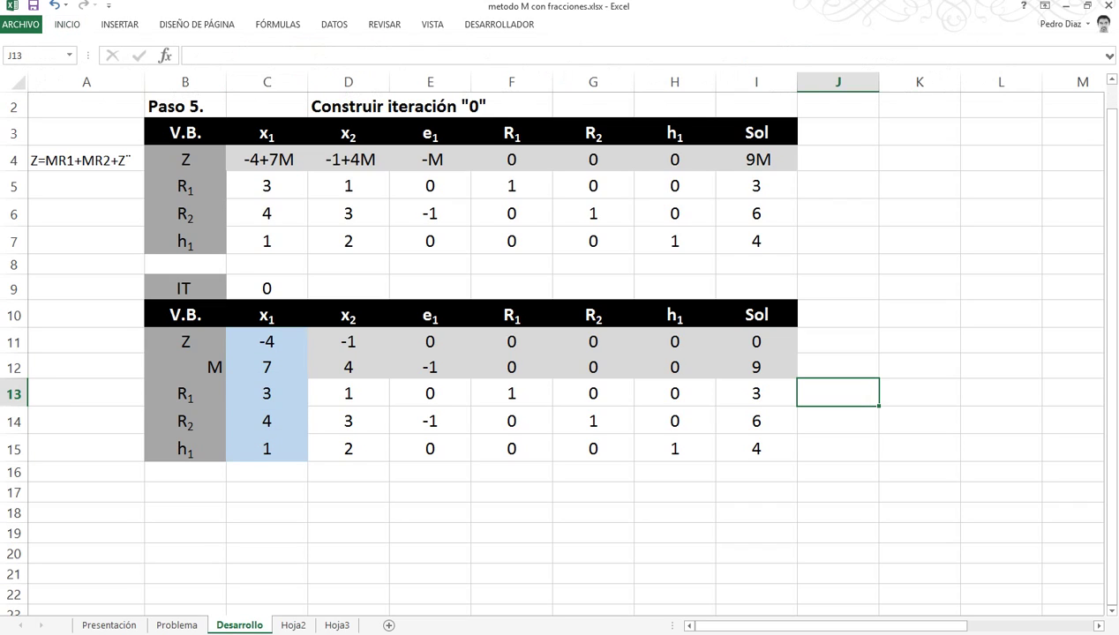
pyautogui.write('++')
pyautogui.press('Left')
pyautogui.write('/')
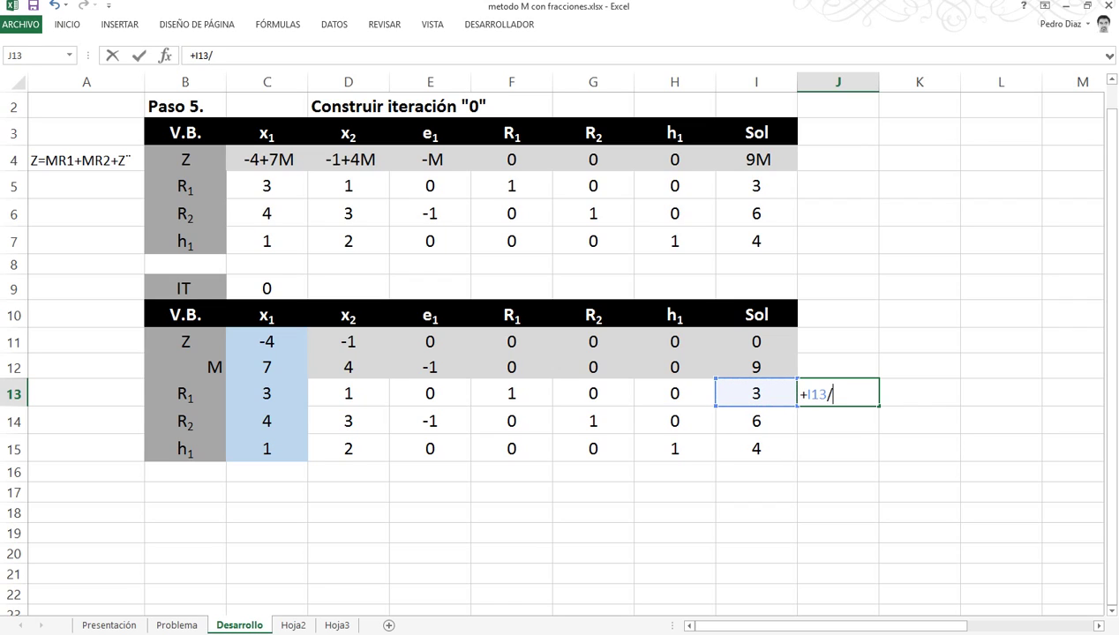
pyautogui.click(267, 394)
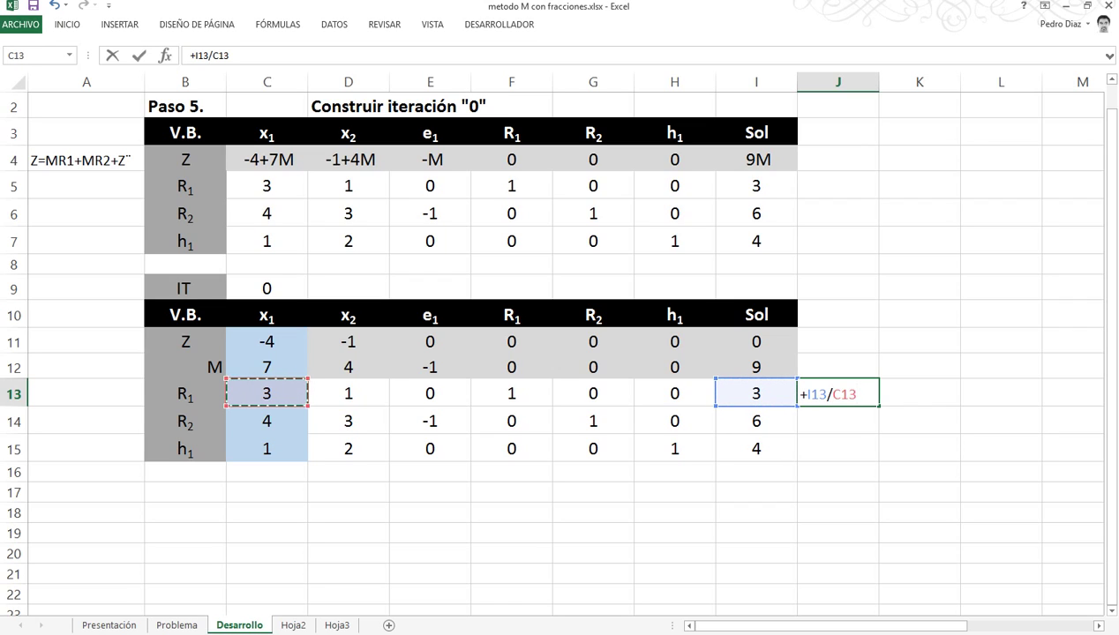
pyautogui.press('Return')
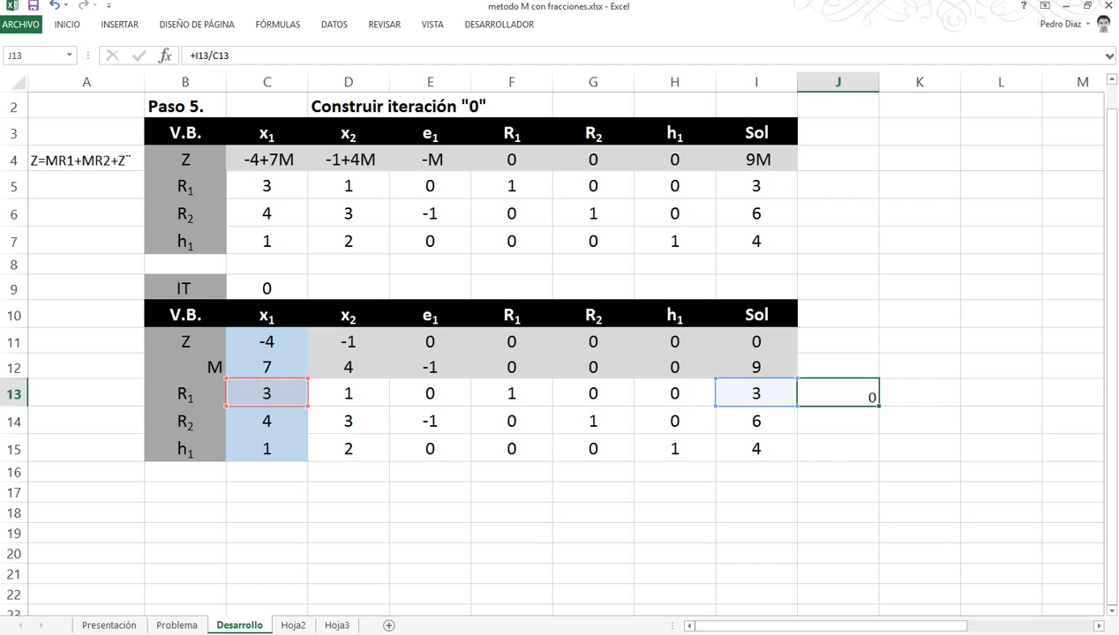
pyautogui.click(837, 393)
pyautogui.moveTo(878, 405); pyautogui.dragTo(876, 457)
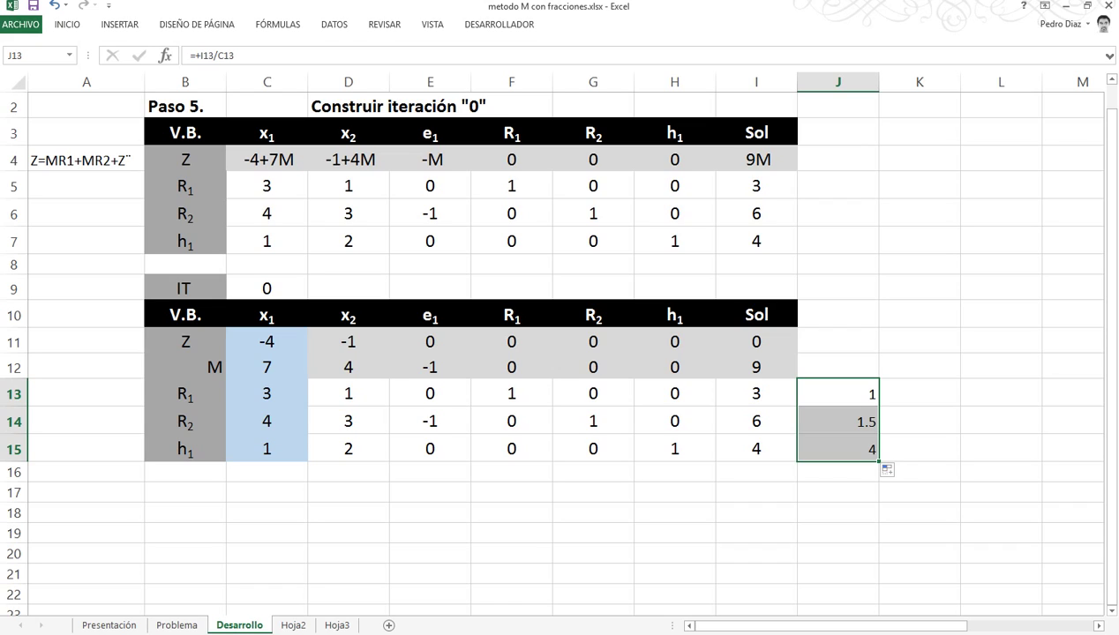
# Shade the R1 pivot row of the iteration 0 table, C13:I13, with the same light blue fill
pyautogui.click(430, 472)
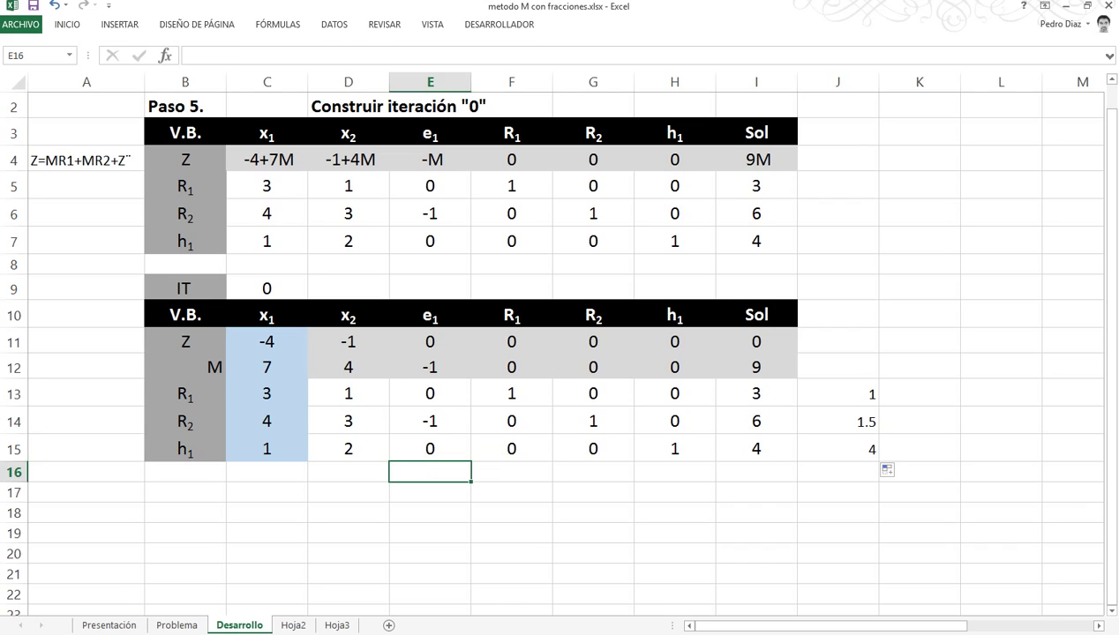
pyautogui.moveTo(267, 394); pyautogui.dragTo(756, 394)
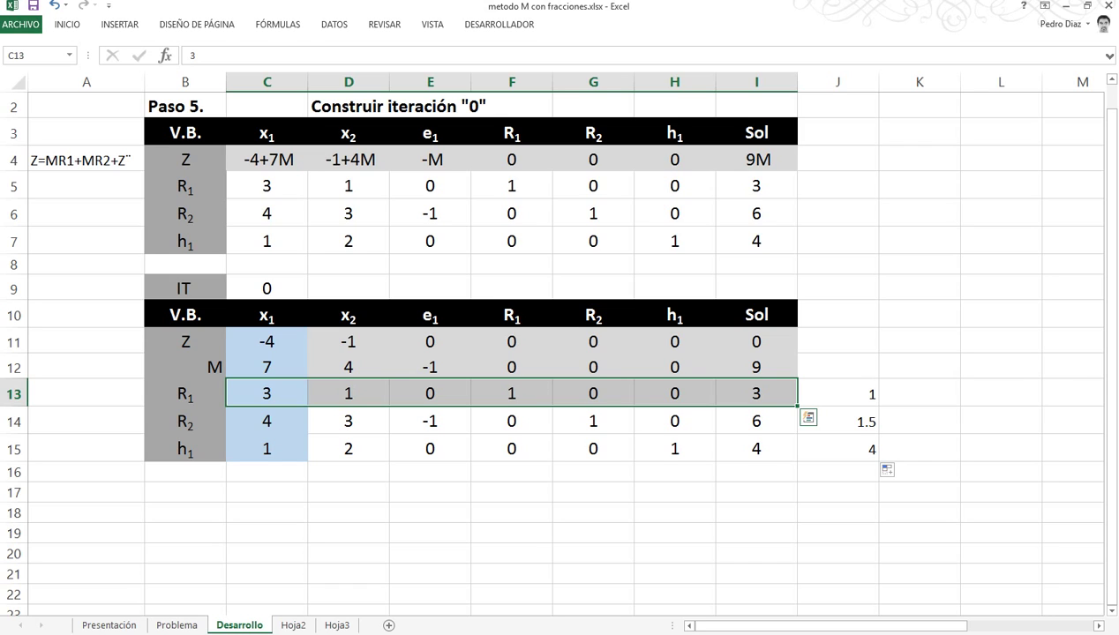
pyautogui.click(67, 25)
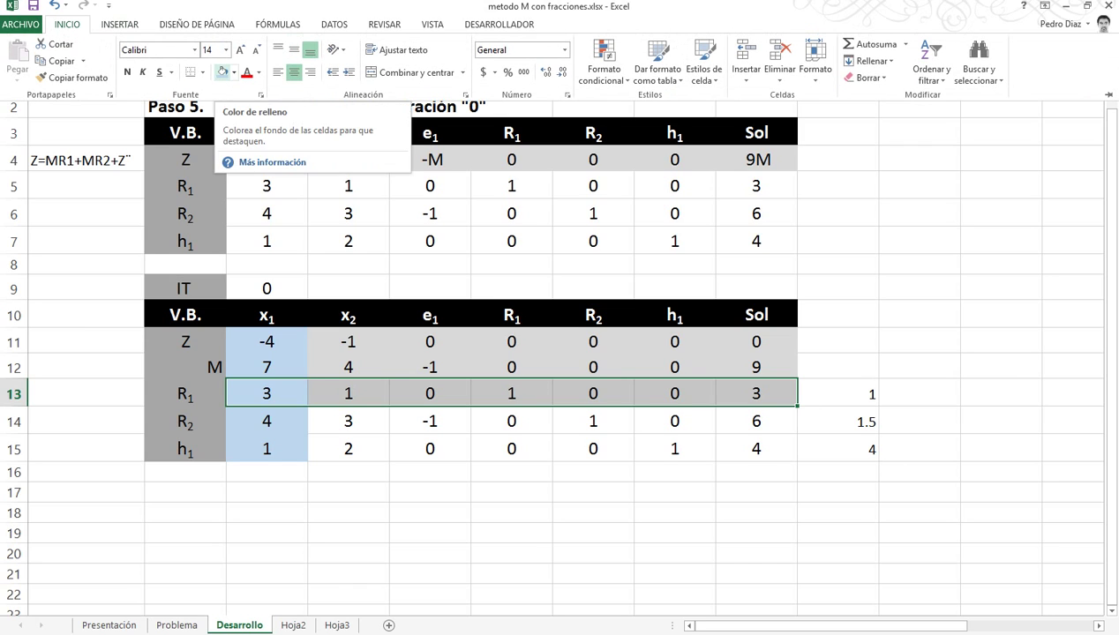
pyautogui.click(222, 71)
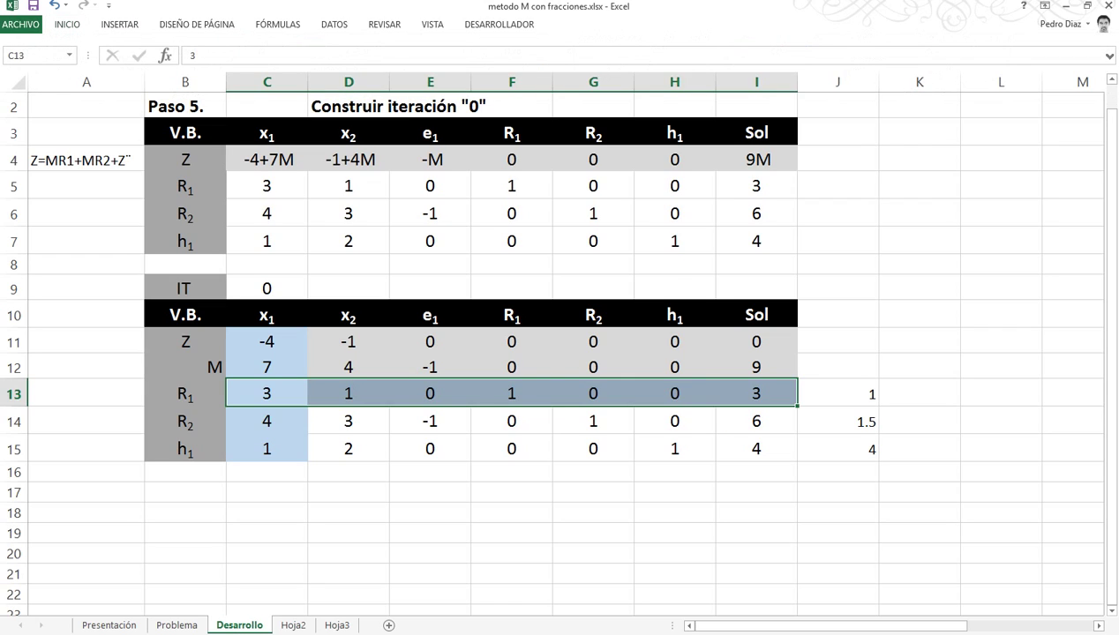
pyautogui.click(267, 513)
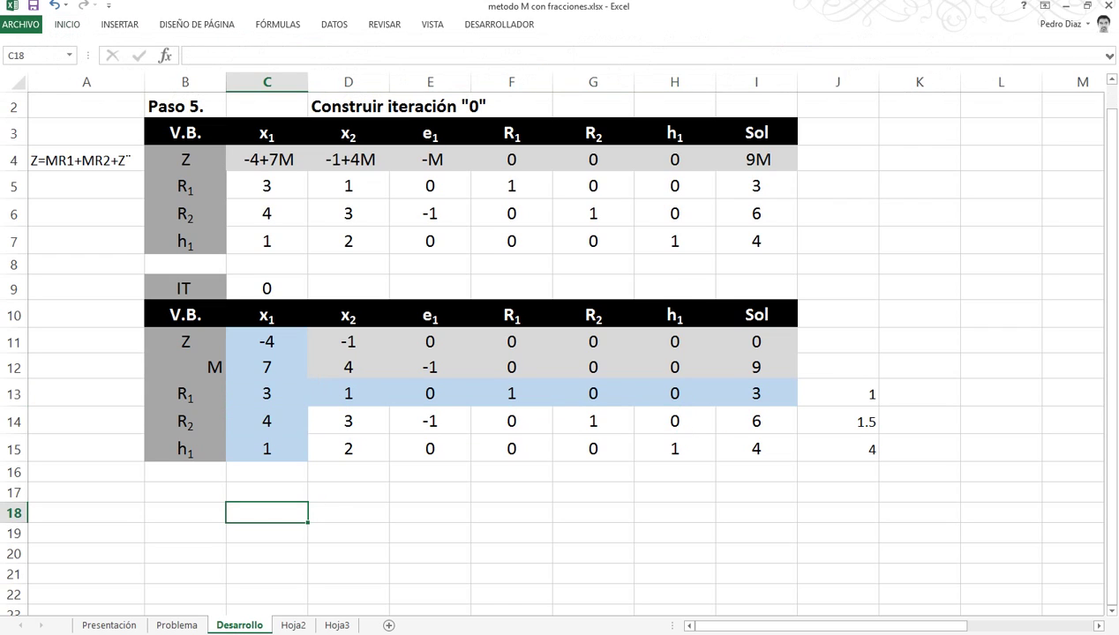
# Duplicate the iteration 0 table B9:I15 starting at B17 and set the copy's iteration number in C17 to 1
pyautogui.moveTo(186, 287); pyautogui.dragTo(750, 448)
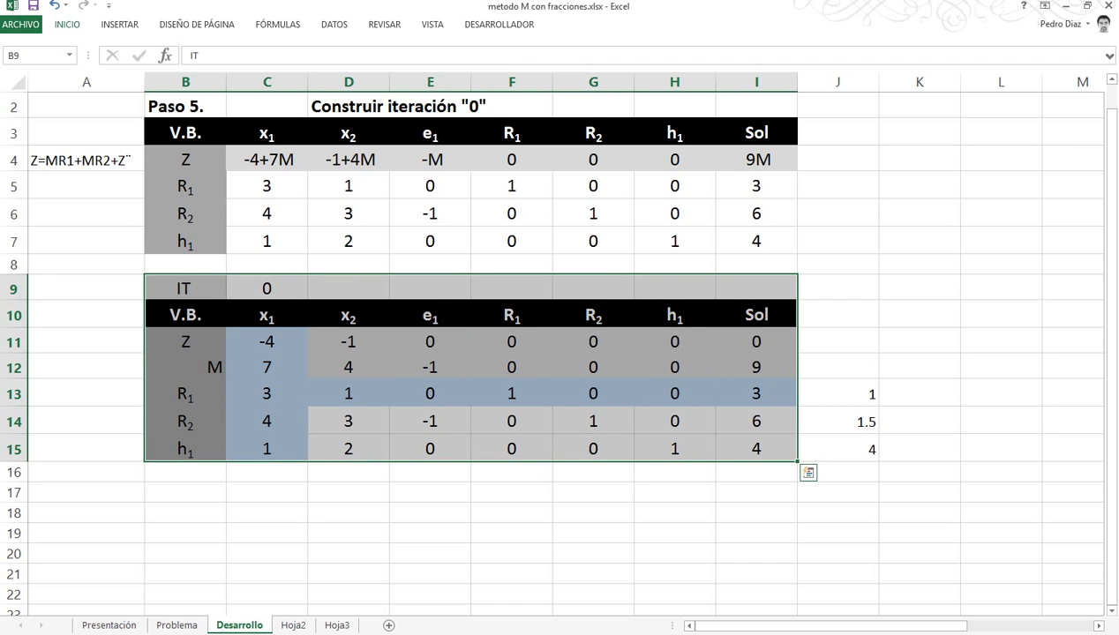
pyautogui.hotkey('ctrl', 'c')
pyautogui.click(186, 492)
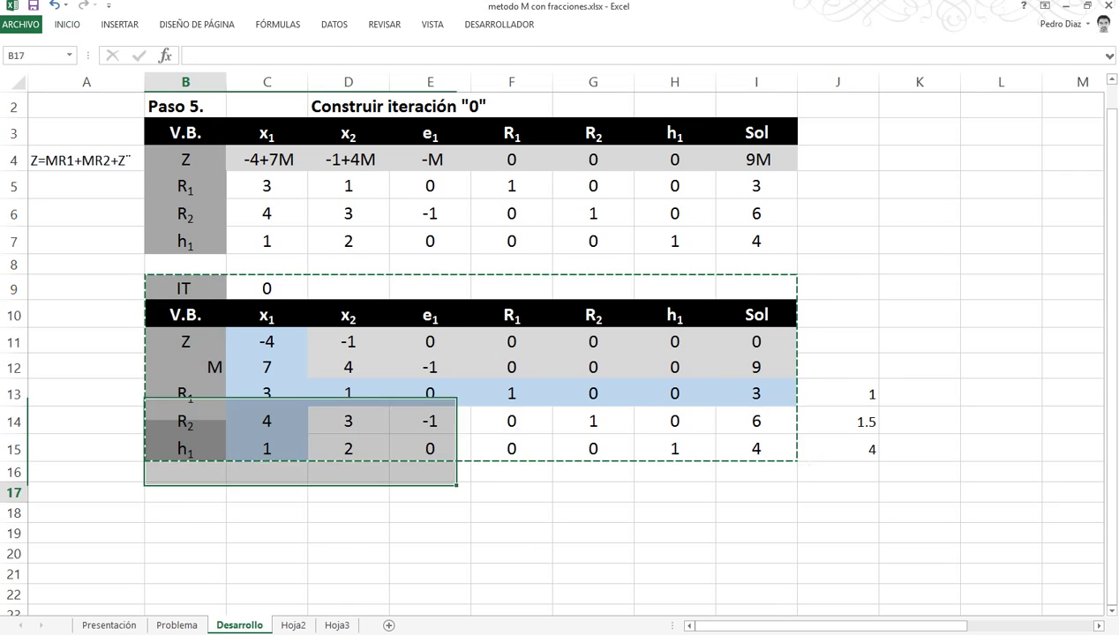
pyautogui.hotkey('ctrl', 'v')
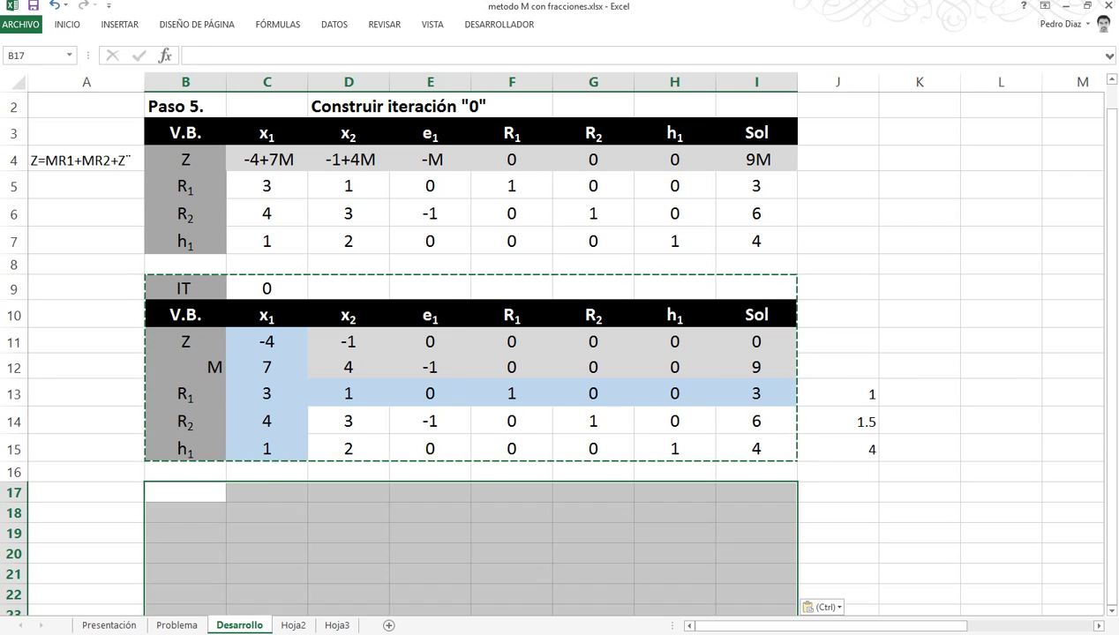
pyautogui.scroll(-2, 512, 353)
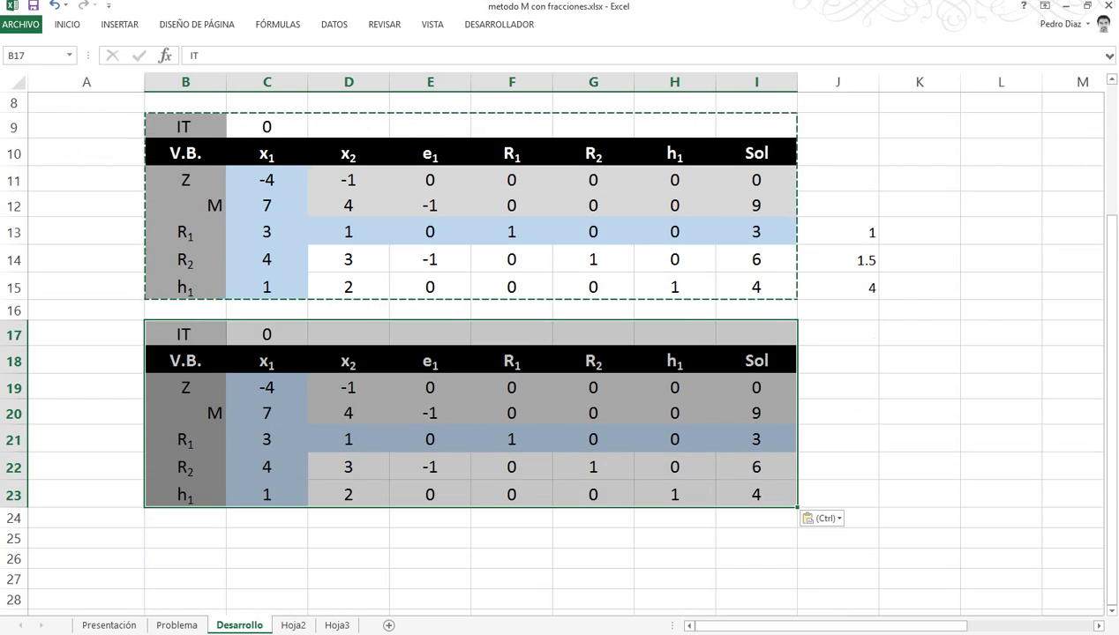
pyautogui.click(266, 335)
pyautogui.write('1')
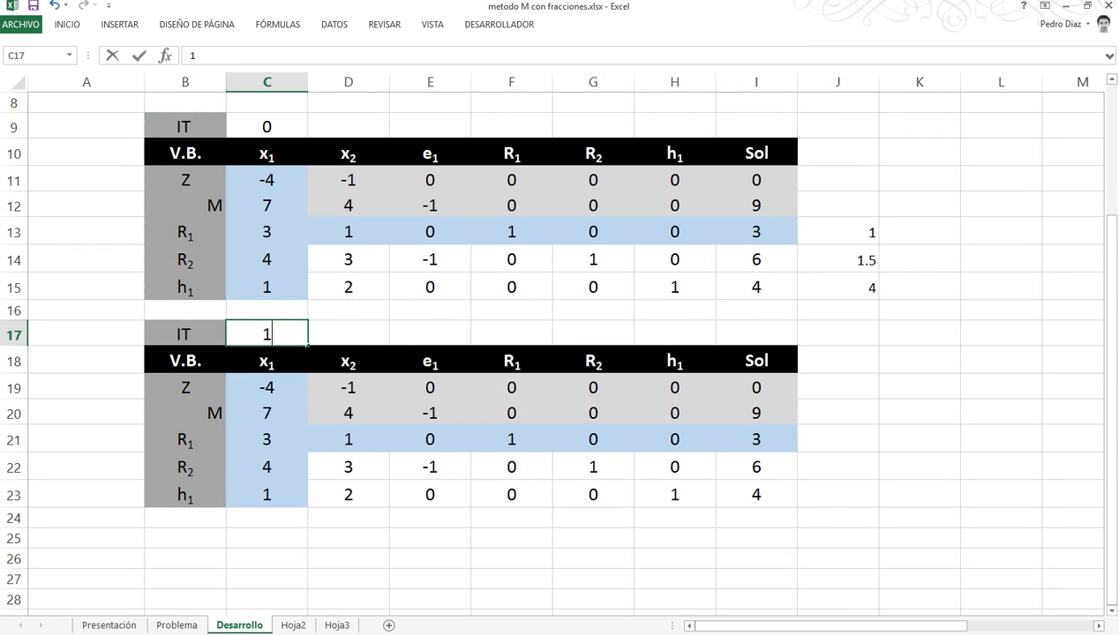
pyautogui.press('Return')
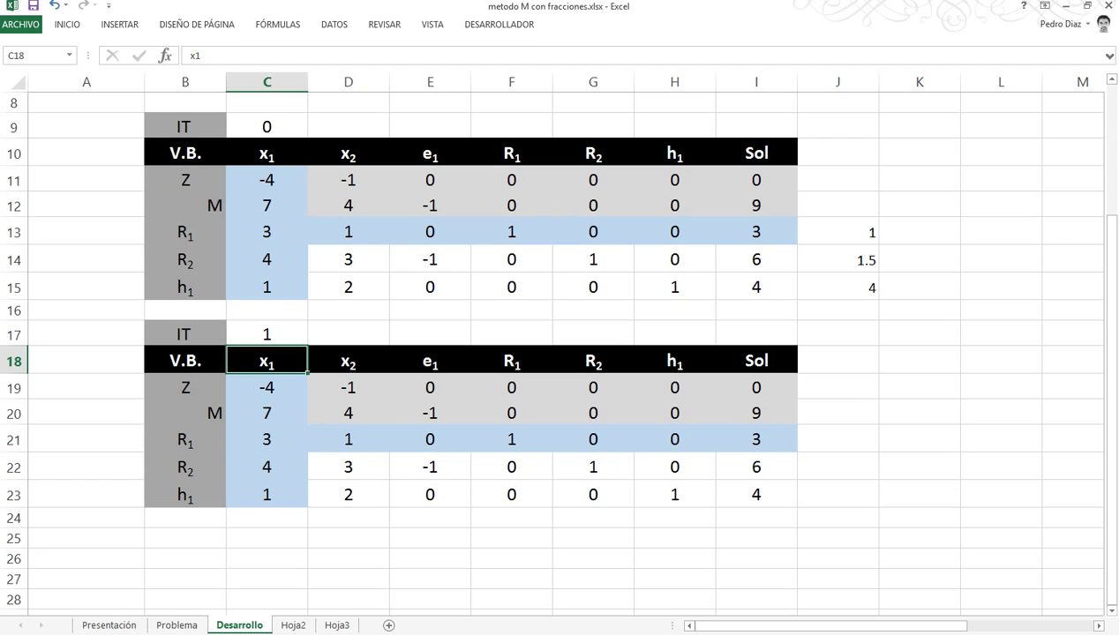
# Replace the R1 basic variable in B21 with a copy of the x1 header and clear the values in C19:I23
pyautogui.hotkey('ctrl', 'c')
pyautogui.click(186, 439)
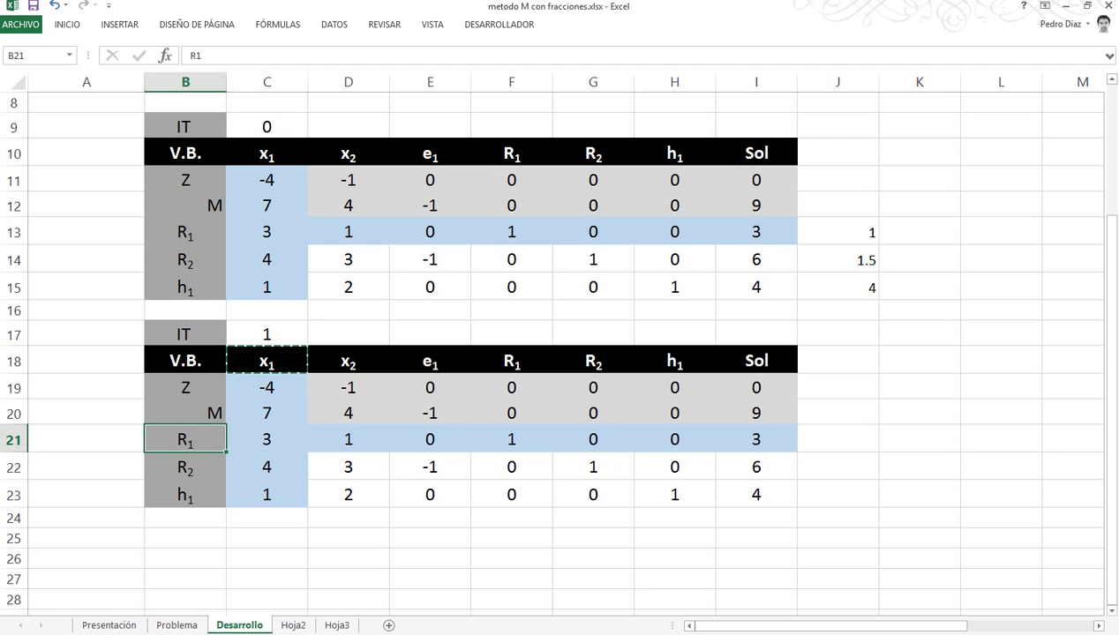
pyautogui.hotkey('ctrl', 'v')
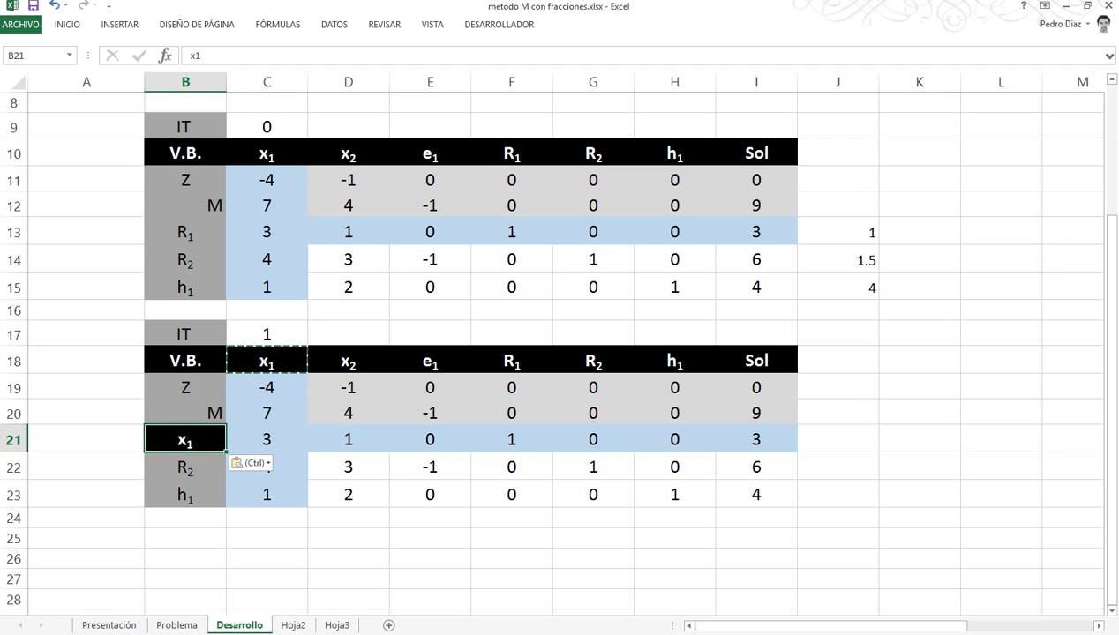
pyautogui.moveTo(266, 388); pyautogui.dragTo(756, 495)
pyautogui.press('Delete')
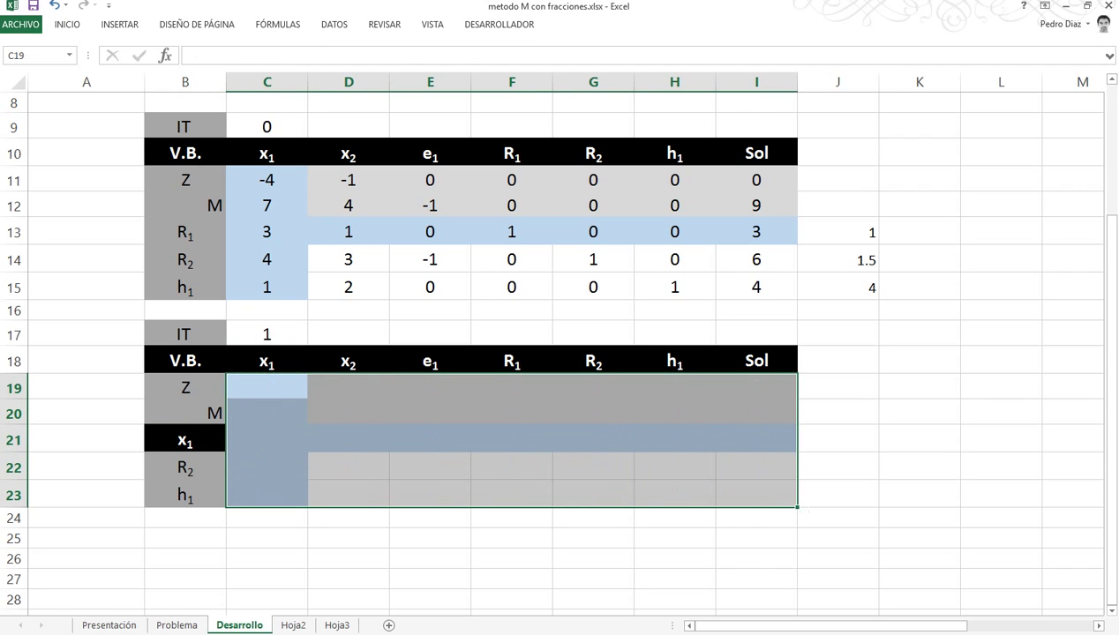
# Calculate the new x1 pivot row by entering +C13/$C$13 in C21 and copying it across to I21
pyautogui.click(266, 439)
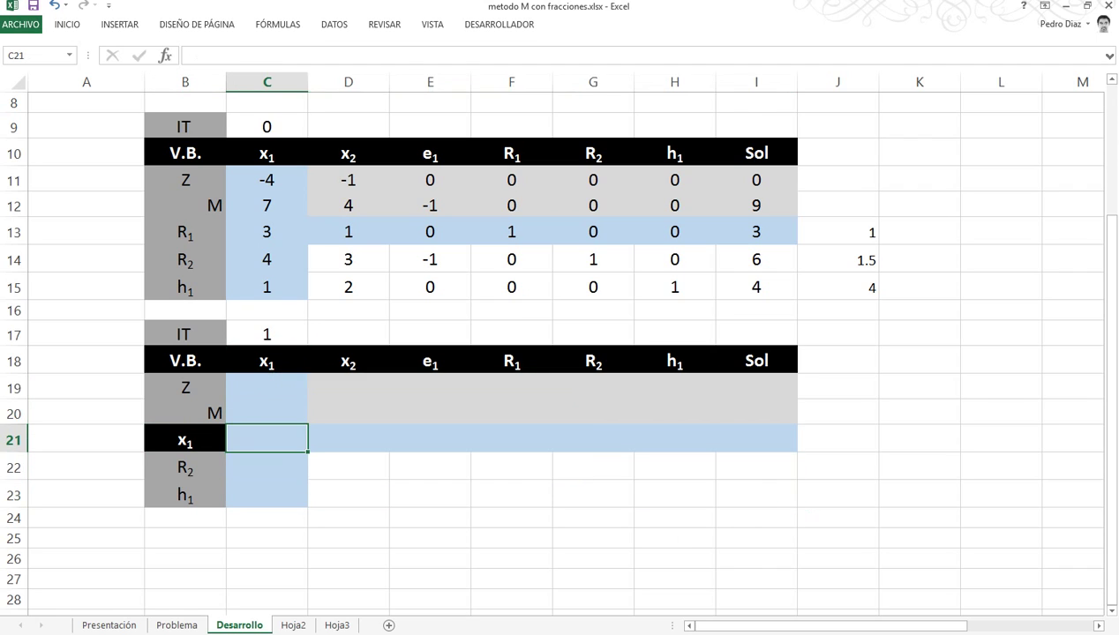
pyautogui.click(267, 232)
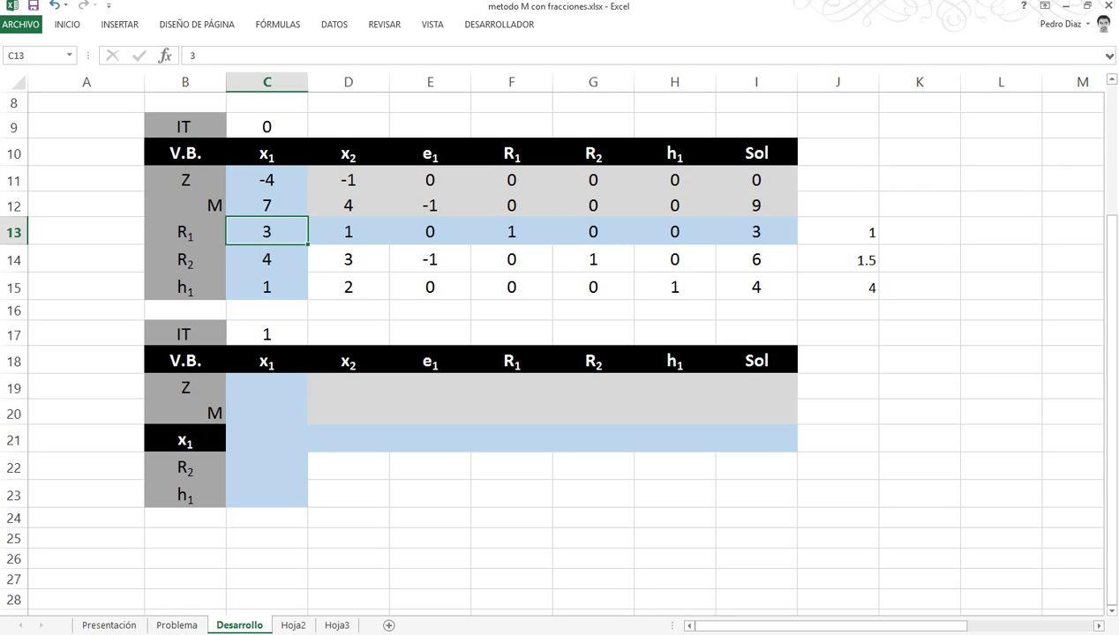
pyautogui.click(267, 440)
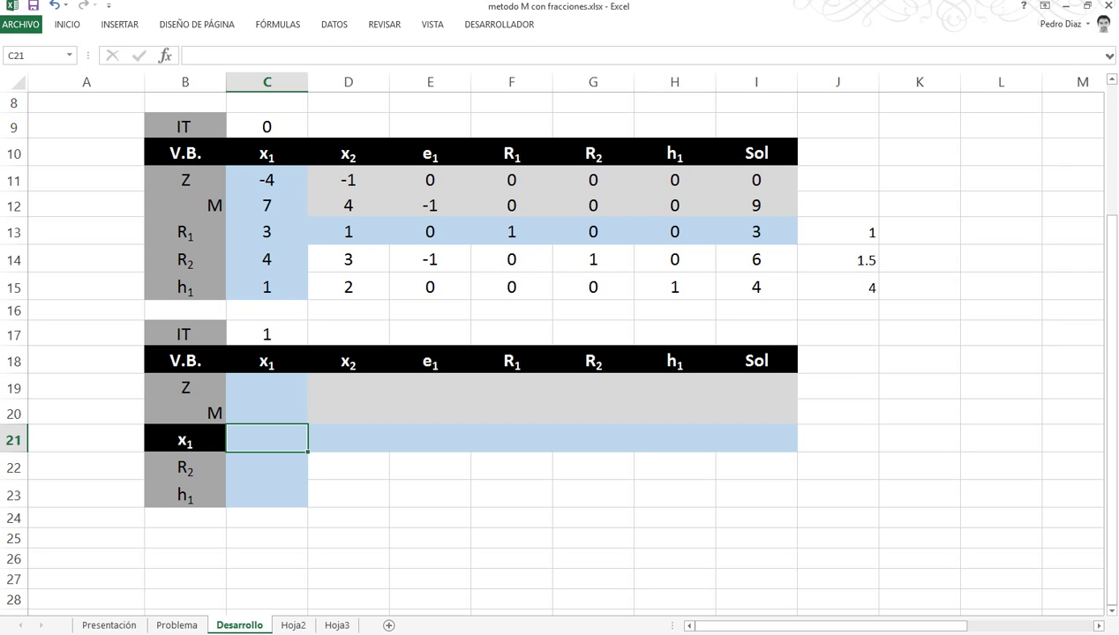
pyautogui.write('+')
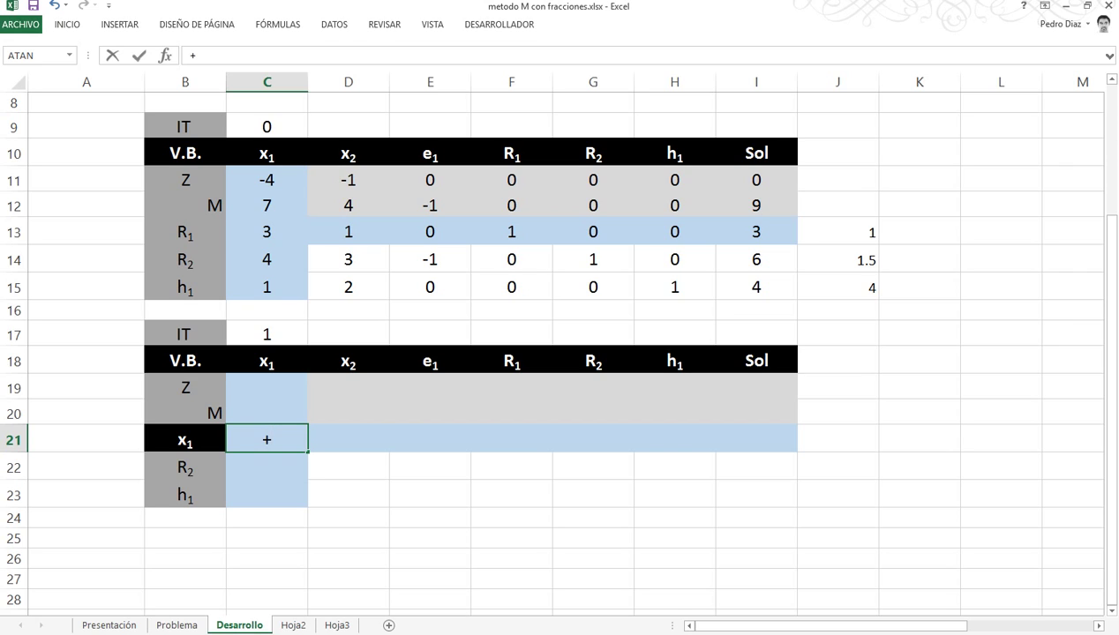
pyautogui.click(267, 232)
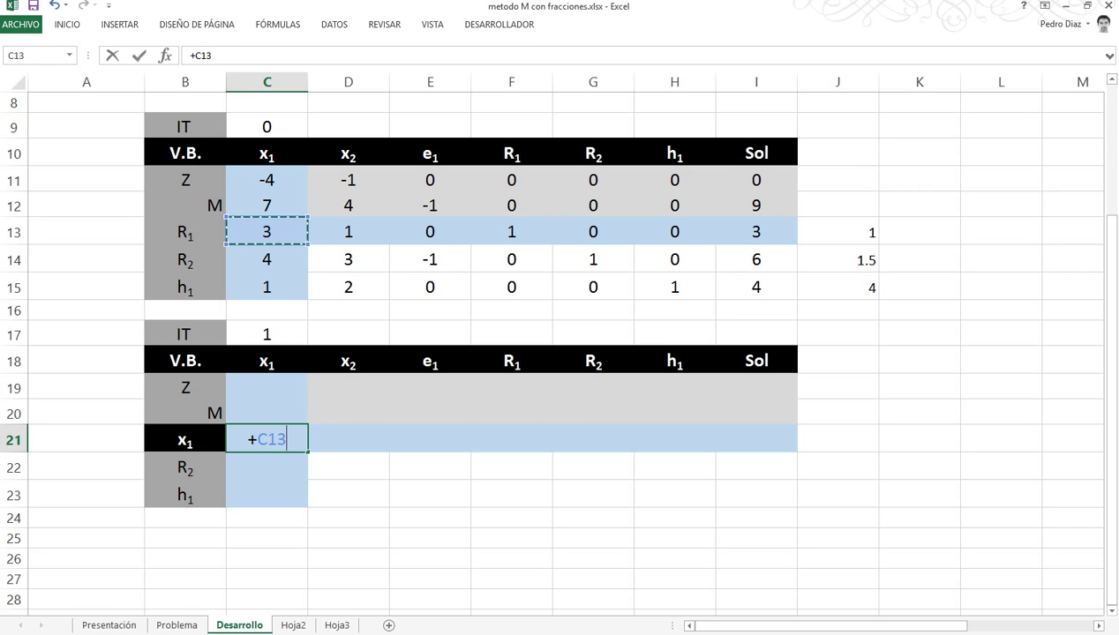
pyautogui.write('/')
pyautogui.click(267, 232)
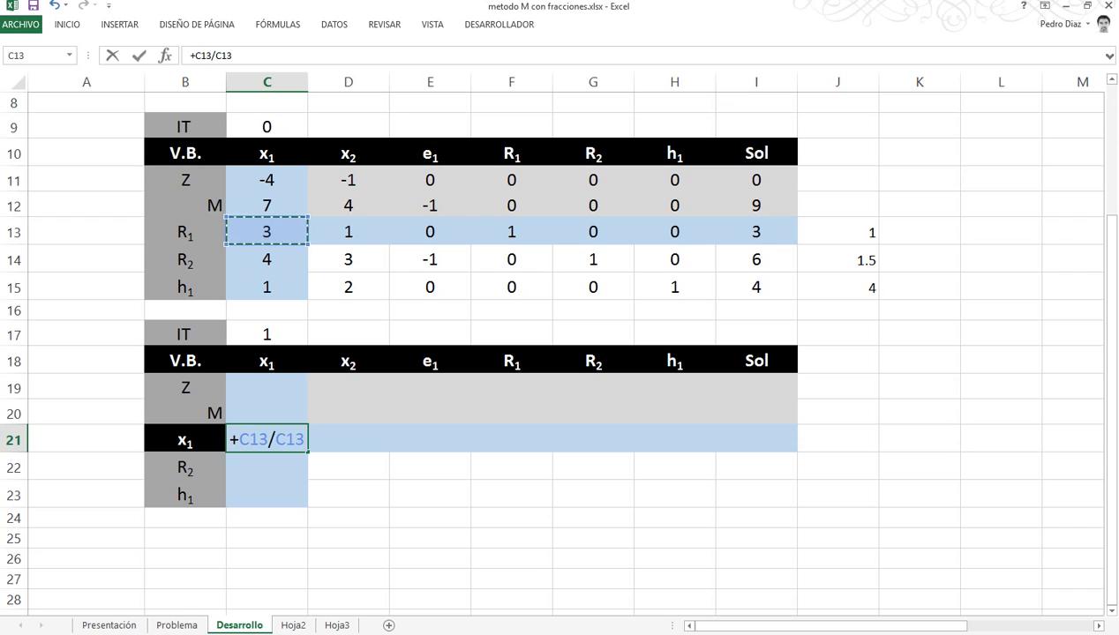
pyautogui.press('F4')
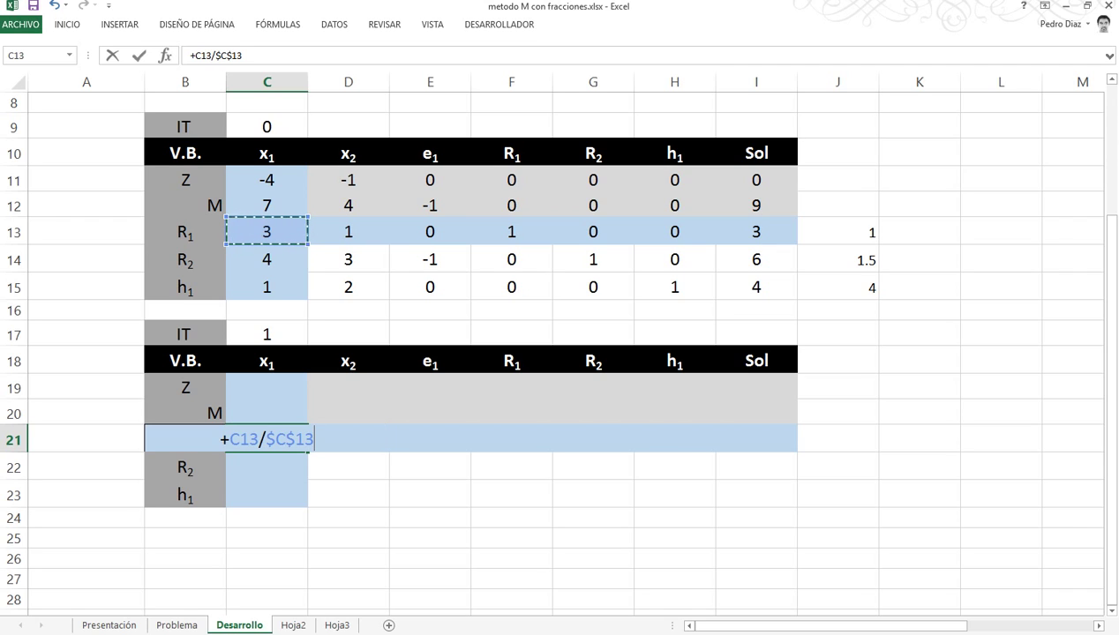
pyautogui.press('Return')
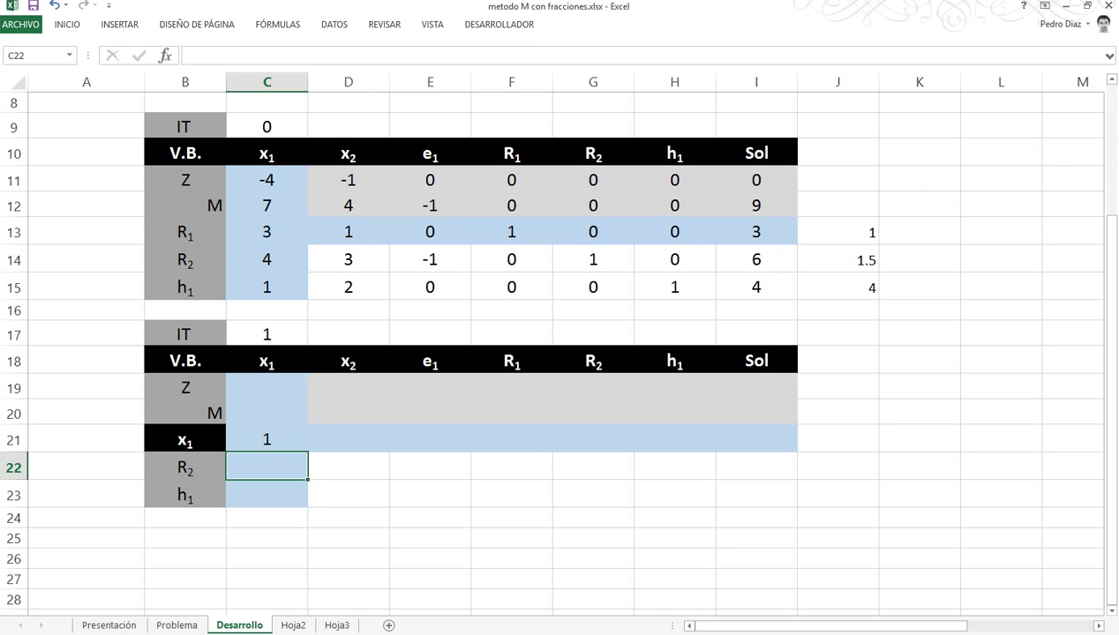
pyautogui.click(266, 439)
pyautogui.moveTo(307, 452); pyautogui.dragTo(790, 445)
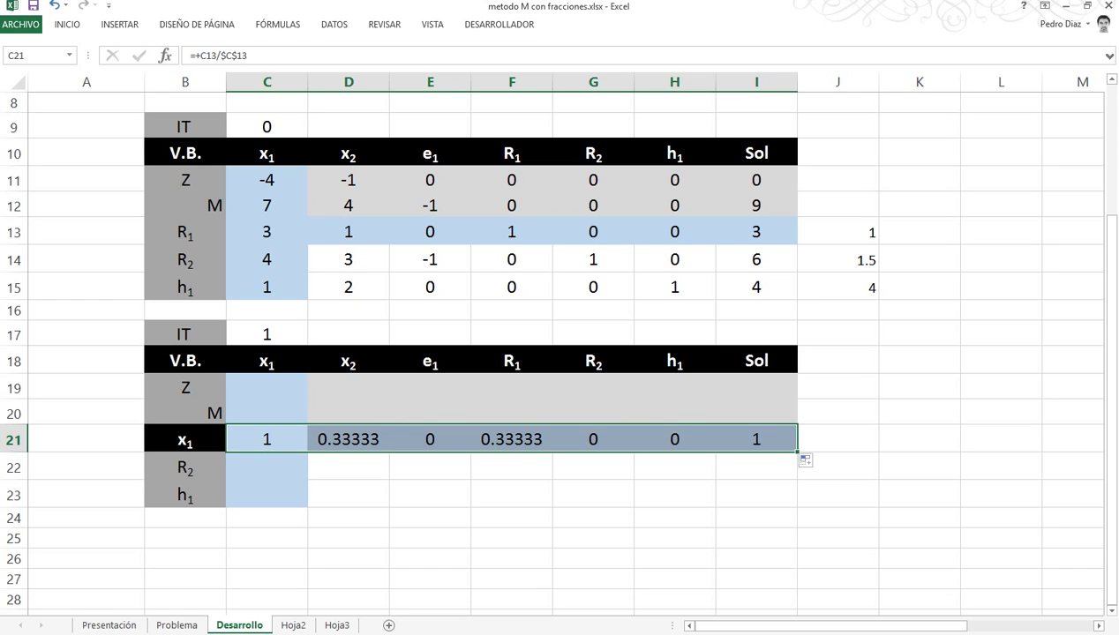
# Apply the Fraction (Fracción) number format to the whole worksheet
pyautogui.click(15, 81)
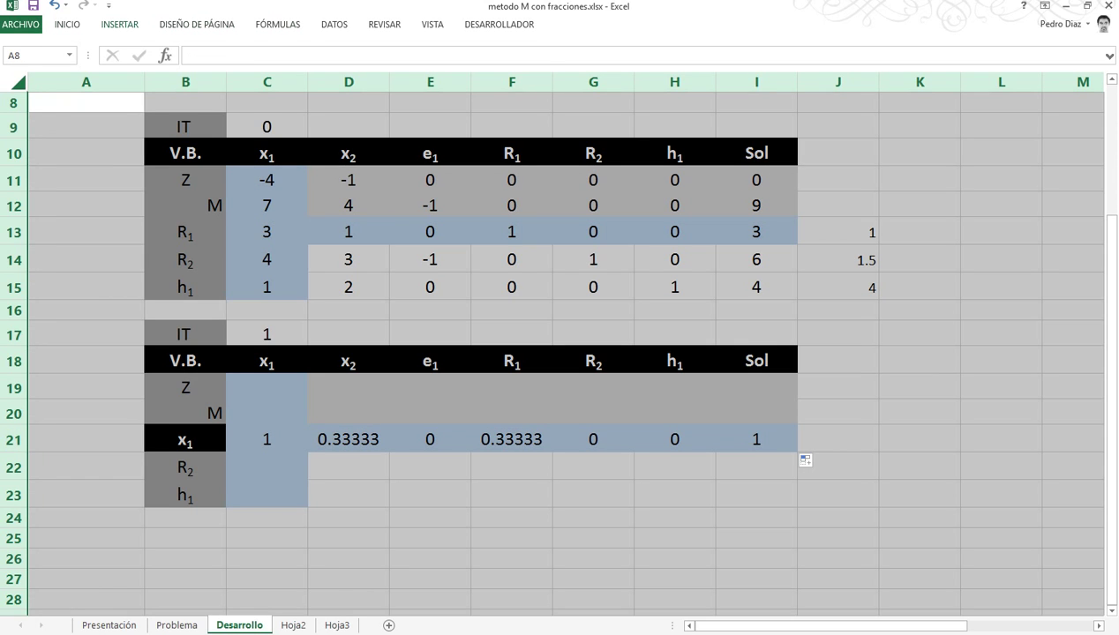
pyautogui.click(67, 24)
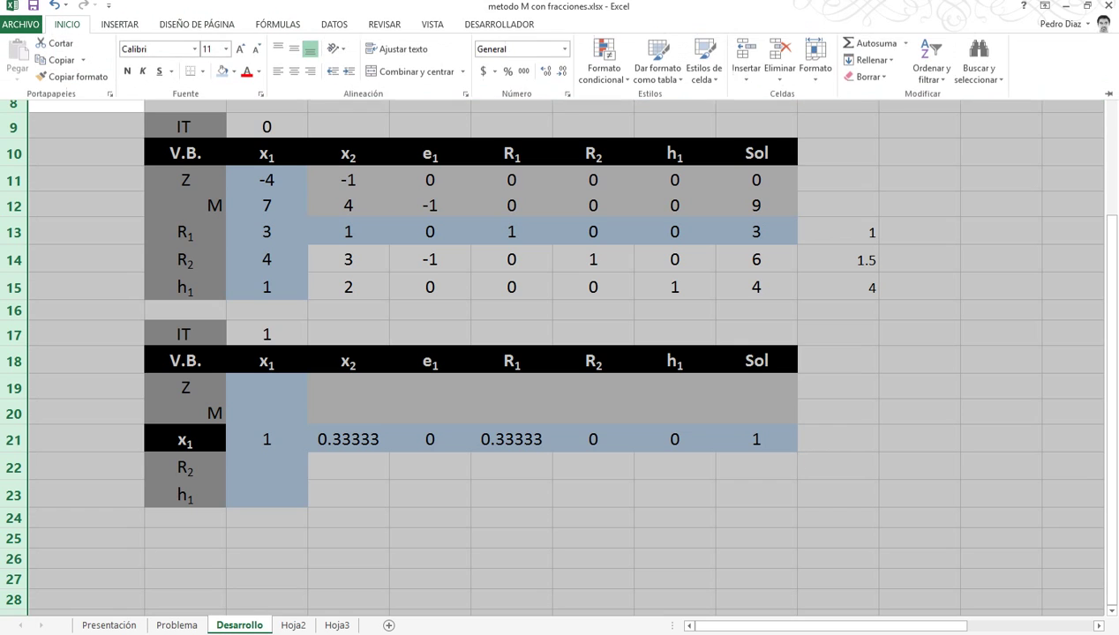
pyautogui.click(565, 49)
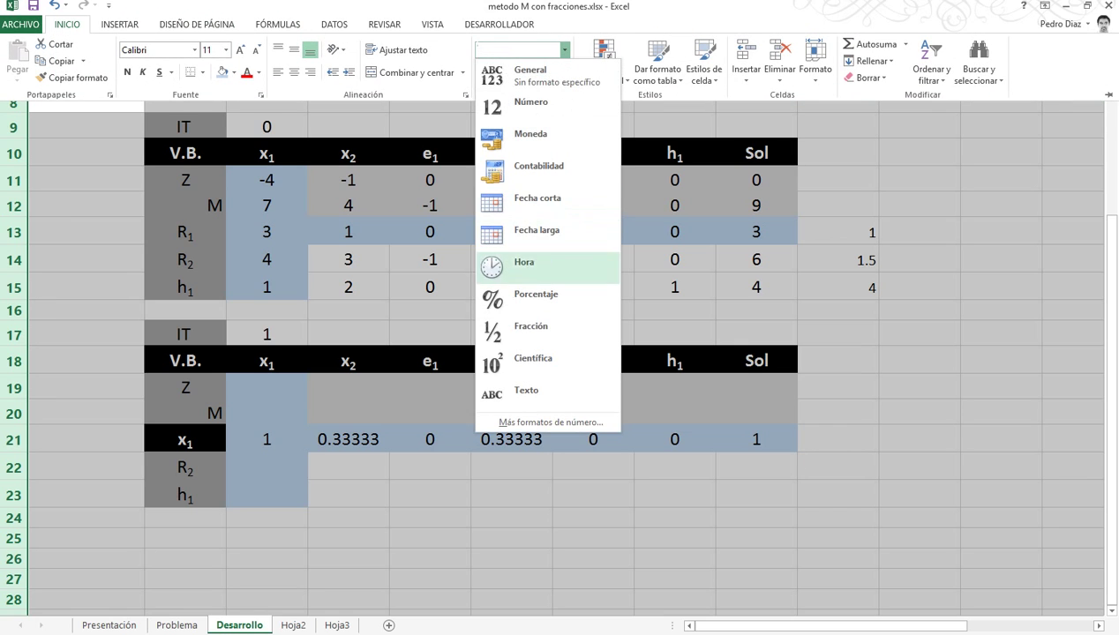
pyautogui.click(530, 326)
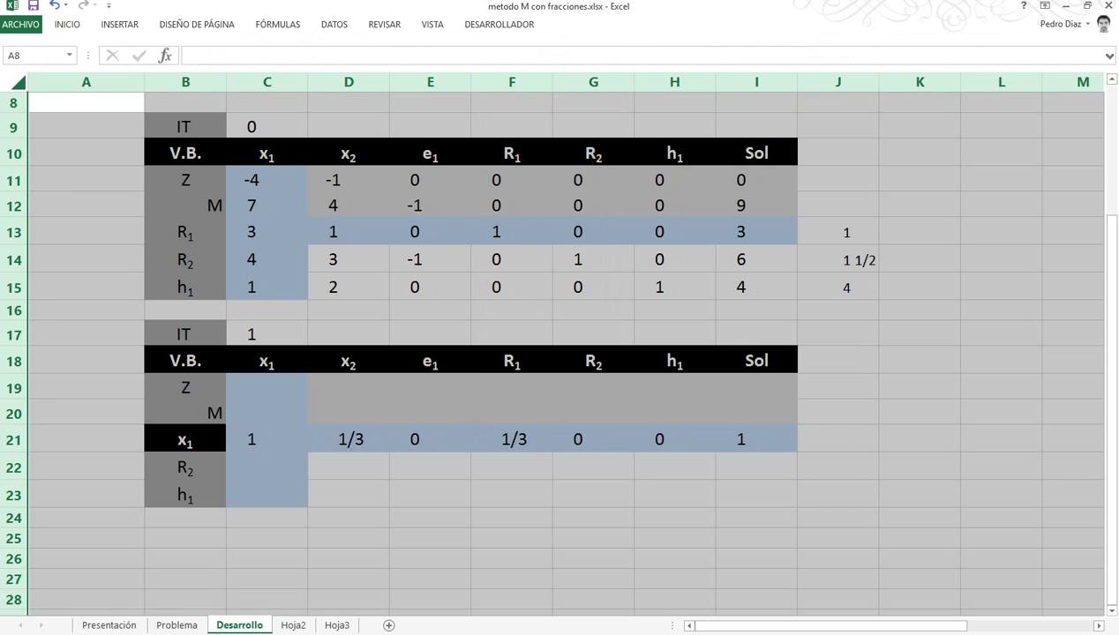
pyautogui.click(268, 439)
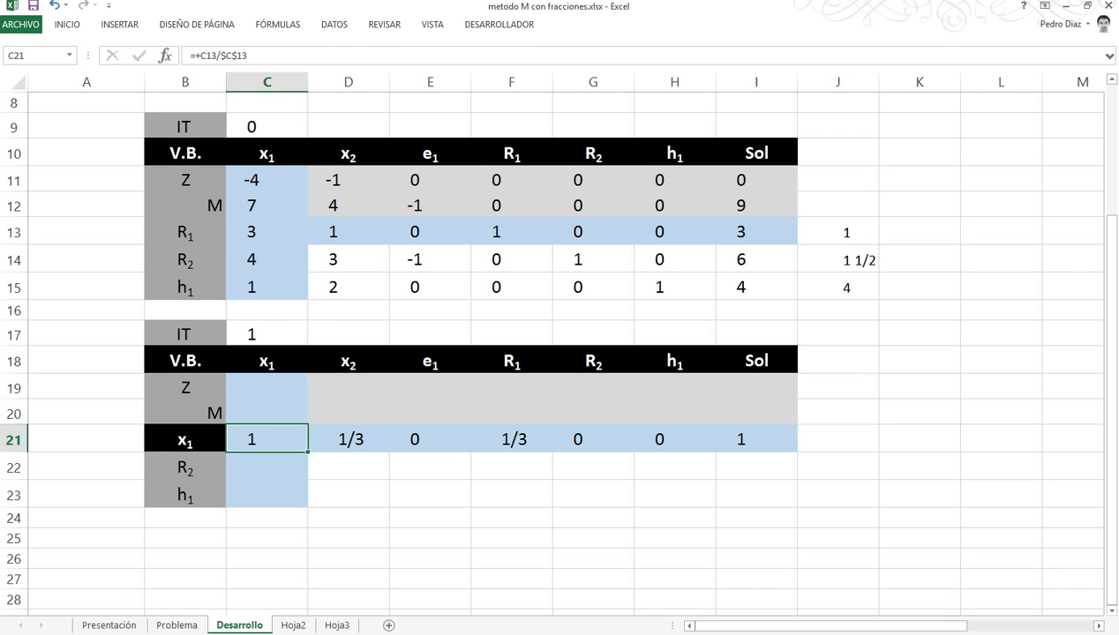
# Enter the formula -$C$11*C21+C11 in C19 for the Z row of the iteration 1 table
pyautogui.click(267, 388)
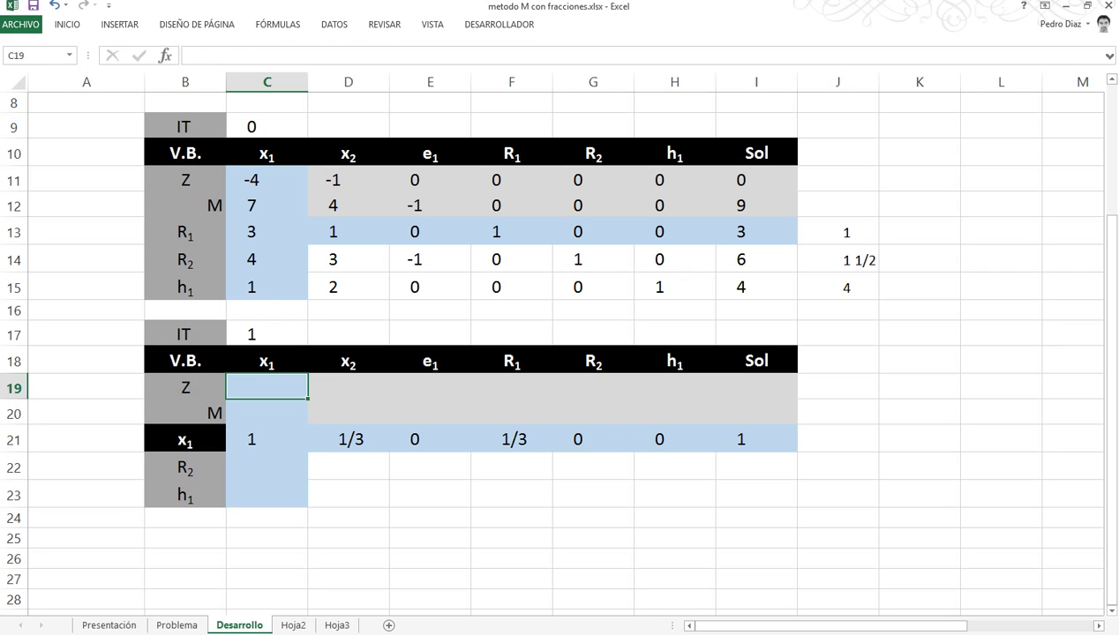
pyautogui.write('-')
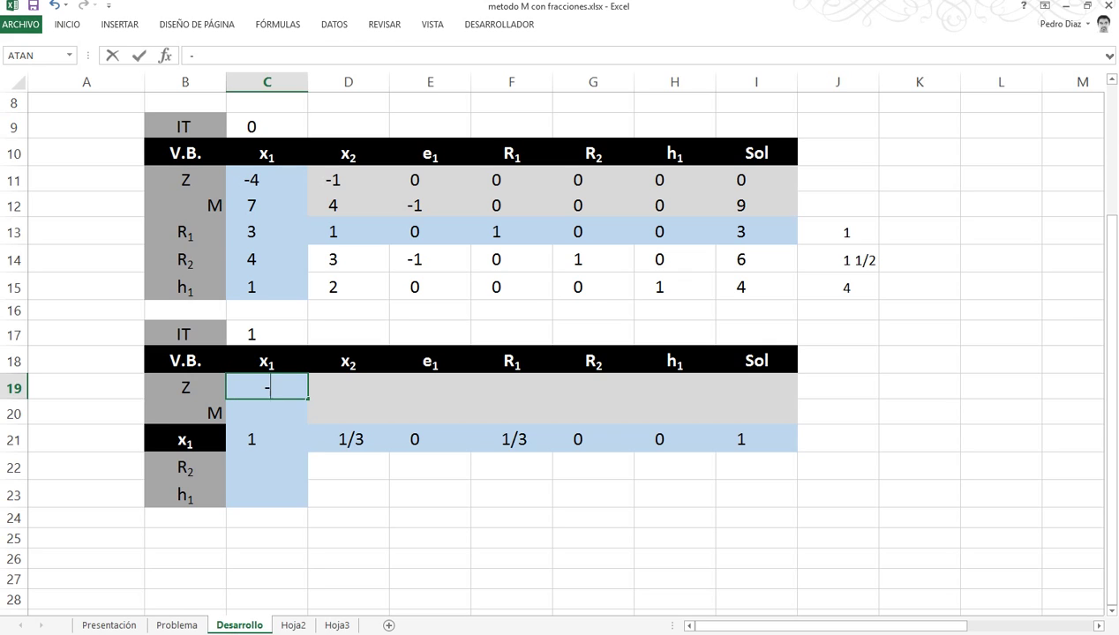
pyautogui.click(267, 180)
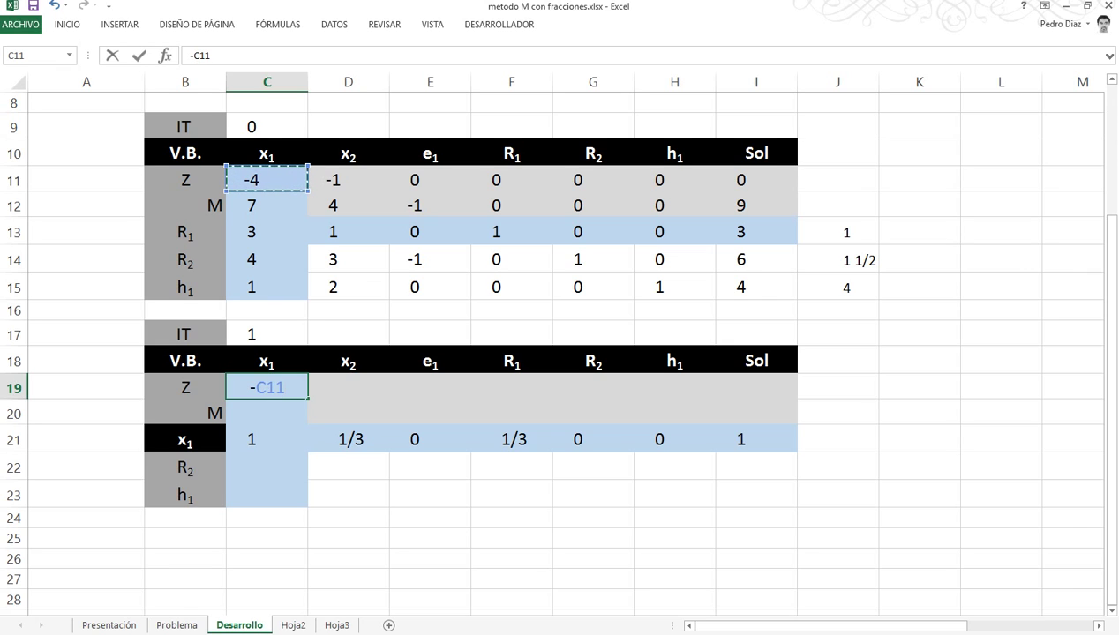
pyautogui.press('F4')
pyautogui.write('*')
pyautogui.press('Down')
pyautogui.press('Down')
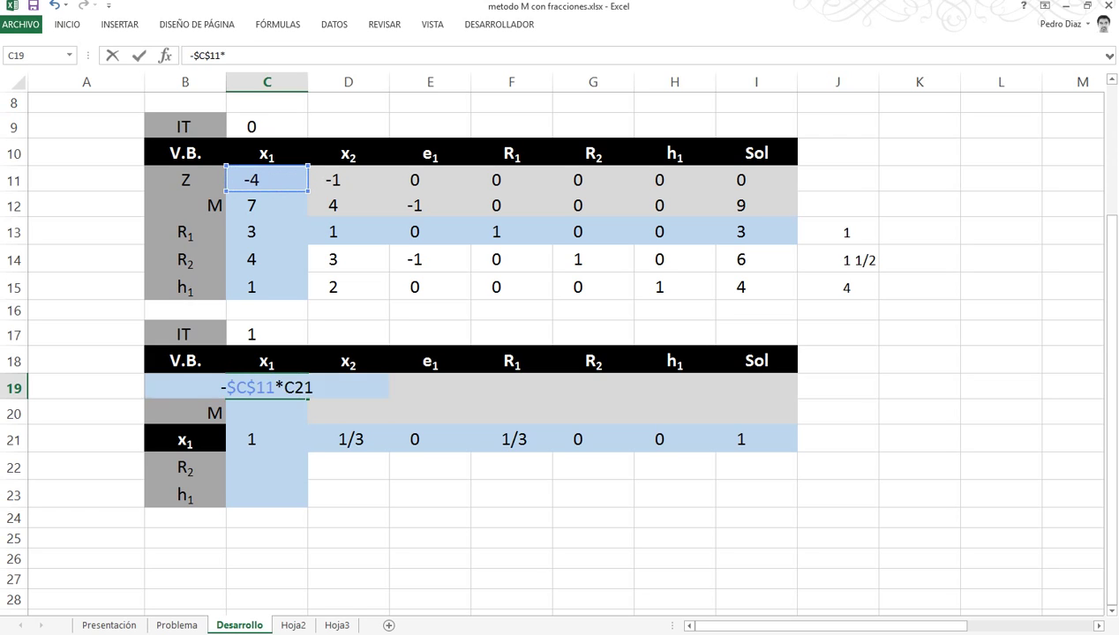
pyautogui.write('+')
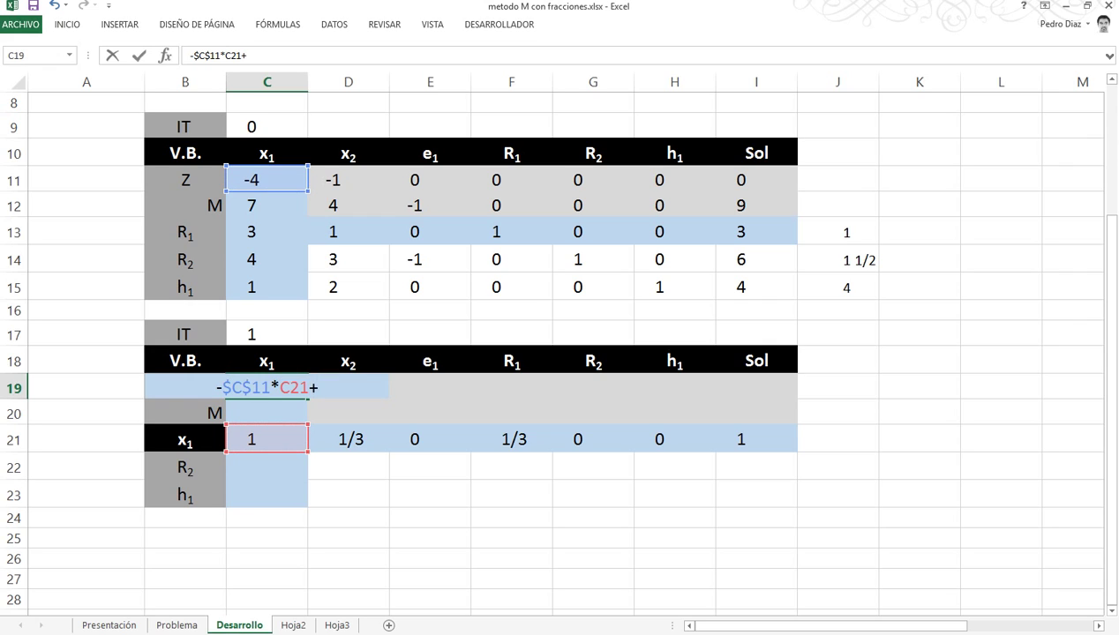
pyautogui.press('Up')
pyautogui.press('Up')
pyautogui.press('Up')
pyautogui.press('Up')
pyautogui.press('Up')
pyautogui.press('Up')
pyautogui.press('Up')
pyautogui.press('Up')
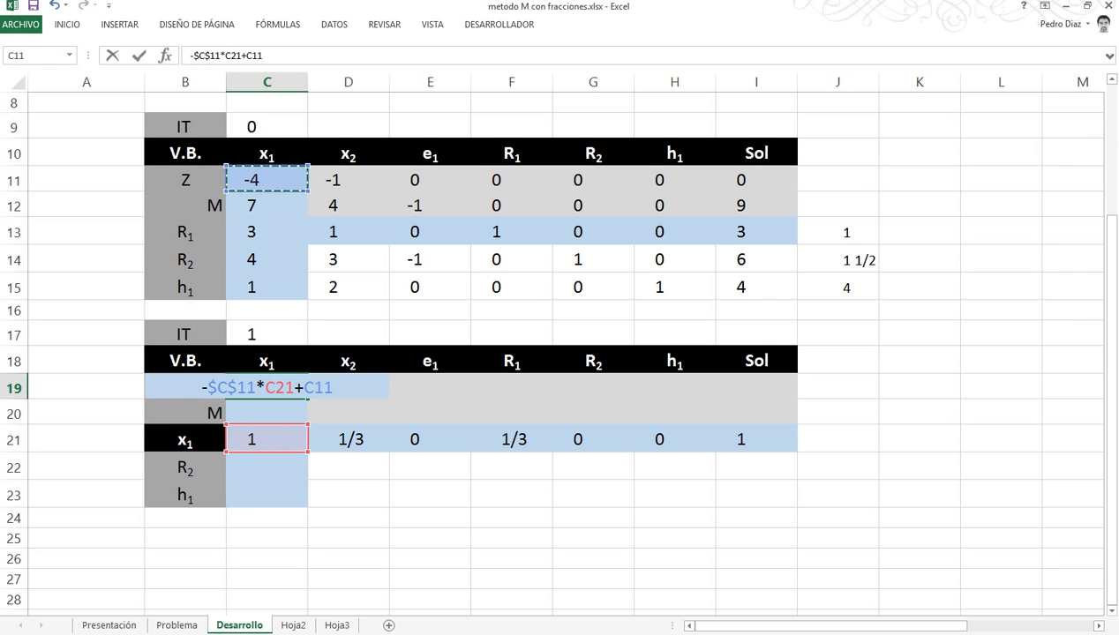
pyautogui.press('Return')
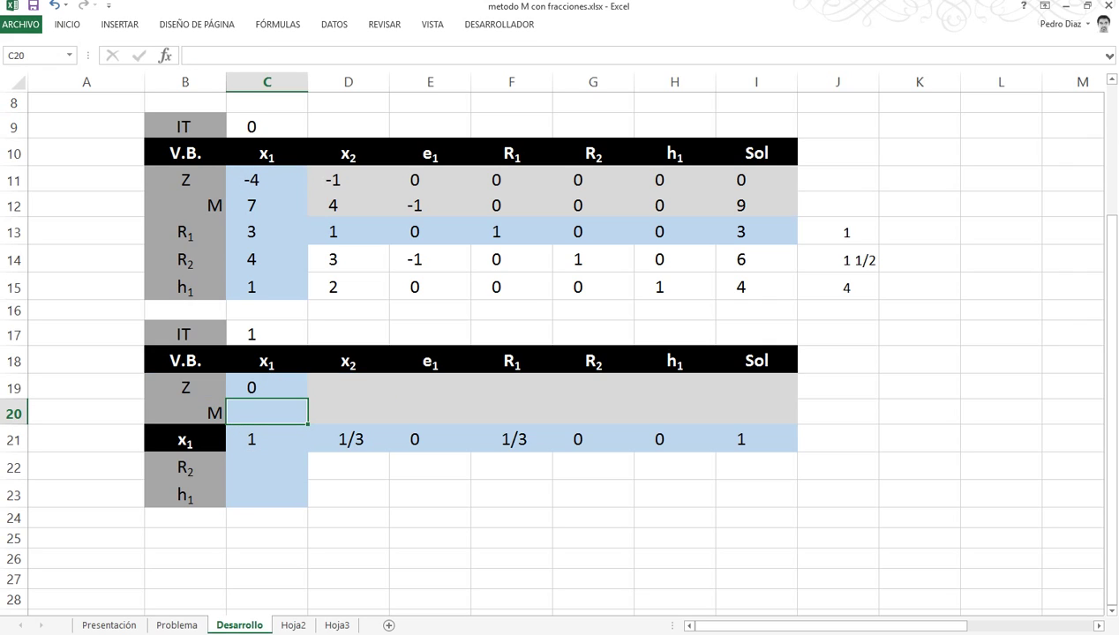
# Copy the Z row formula from C19 across to I19
pyautogui.press('Up')
pyautogui.hotkey('shift', 'Right')
pyautogui.hotkey('shift', 'Right')
pyautogui.hotkey('shift', 'Right')
pyautogui.hotkey('shift', 'Right')
pyautogui.hotkey('shift', 'Right')
pyautogui.hotkey('shift', 'Right')
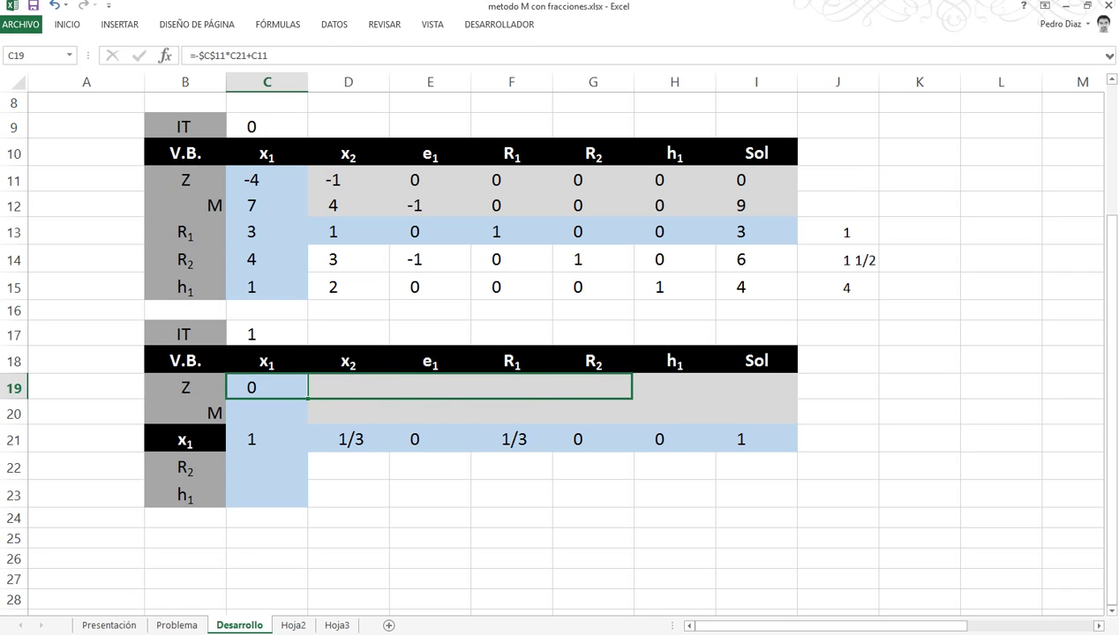
pyautogui.hotkey('ctrl', 'd')
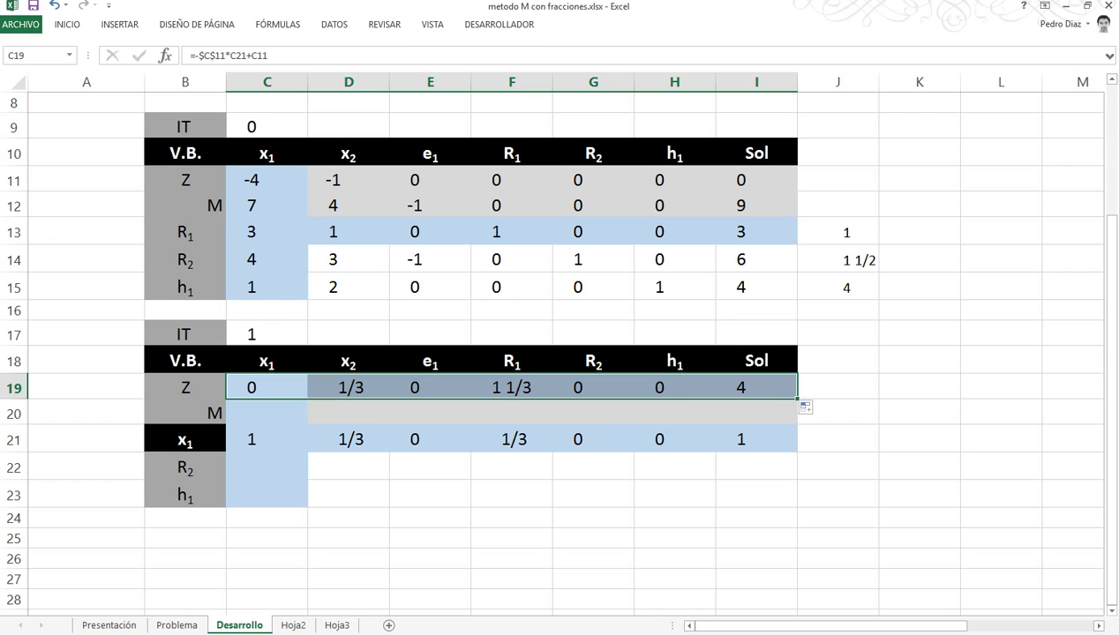
# Calculate the M row of the iteration 1 table by entering -$C$12*C21+C12 in C20 and copying it across to I20
pyautogui.press('Down')
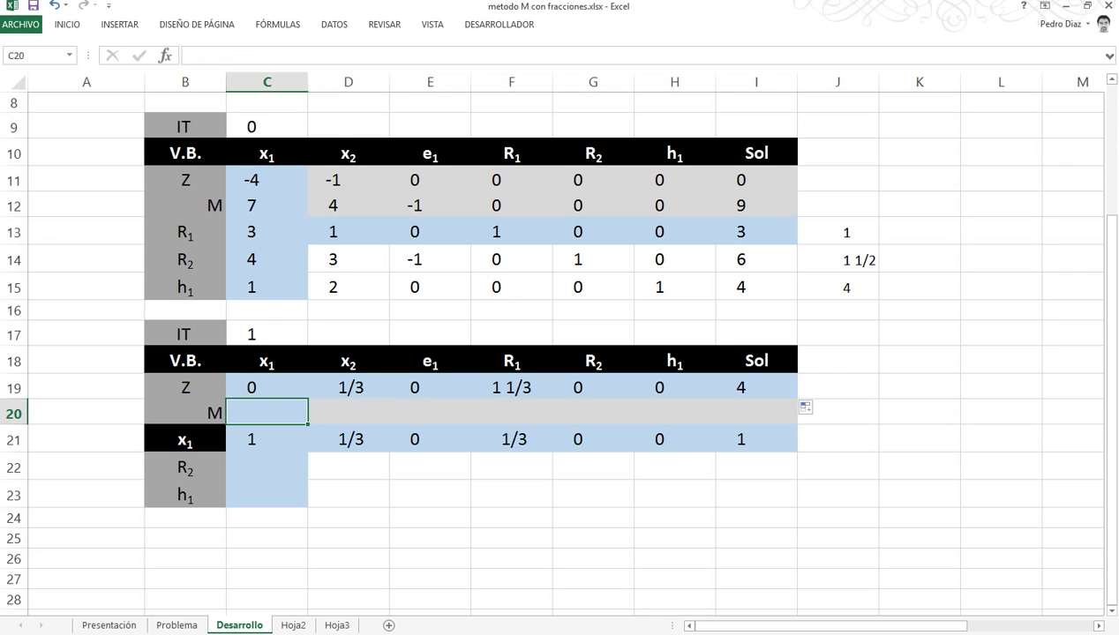
pyautogui.write('-')
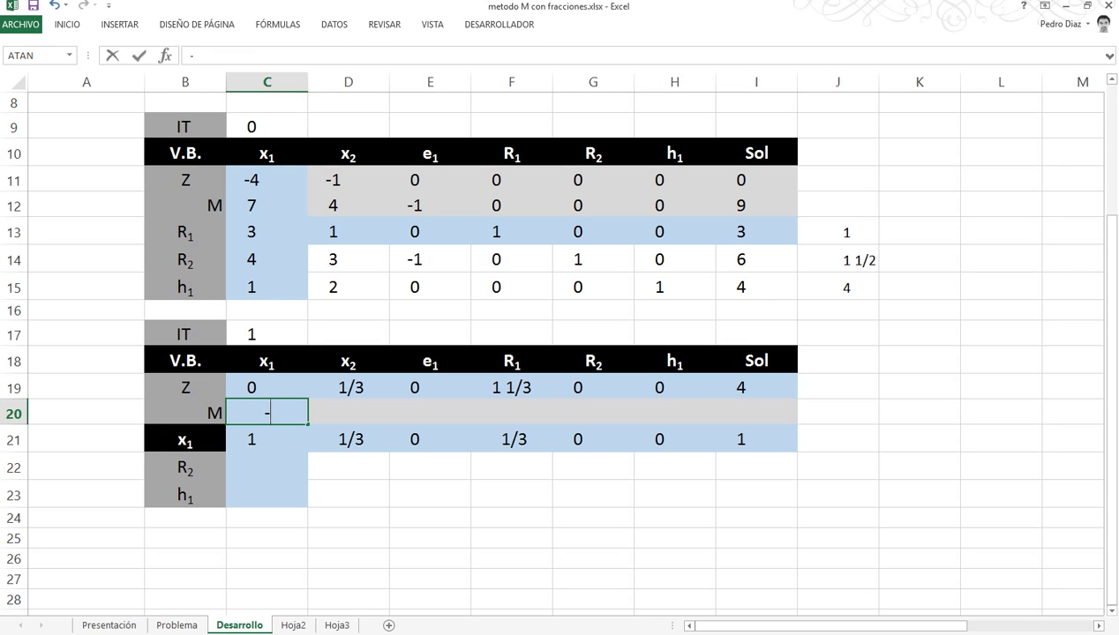
pyautogui.click(267, 205)
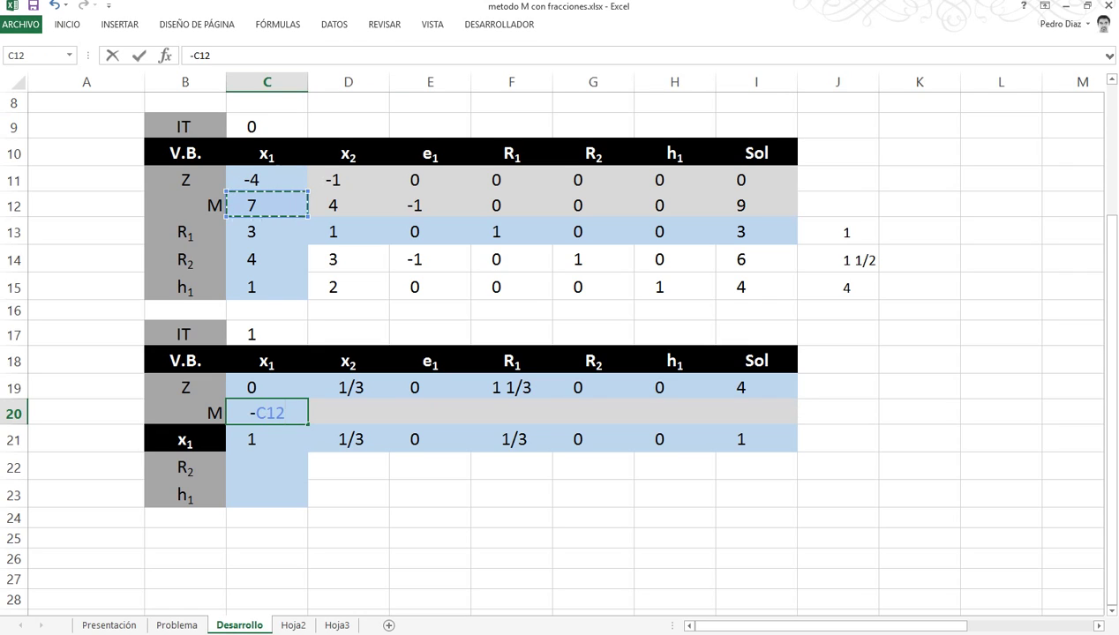
pyautogui.press('F4')
pyautogui.write('*')
pyautogui.press('Down')
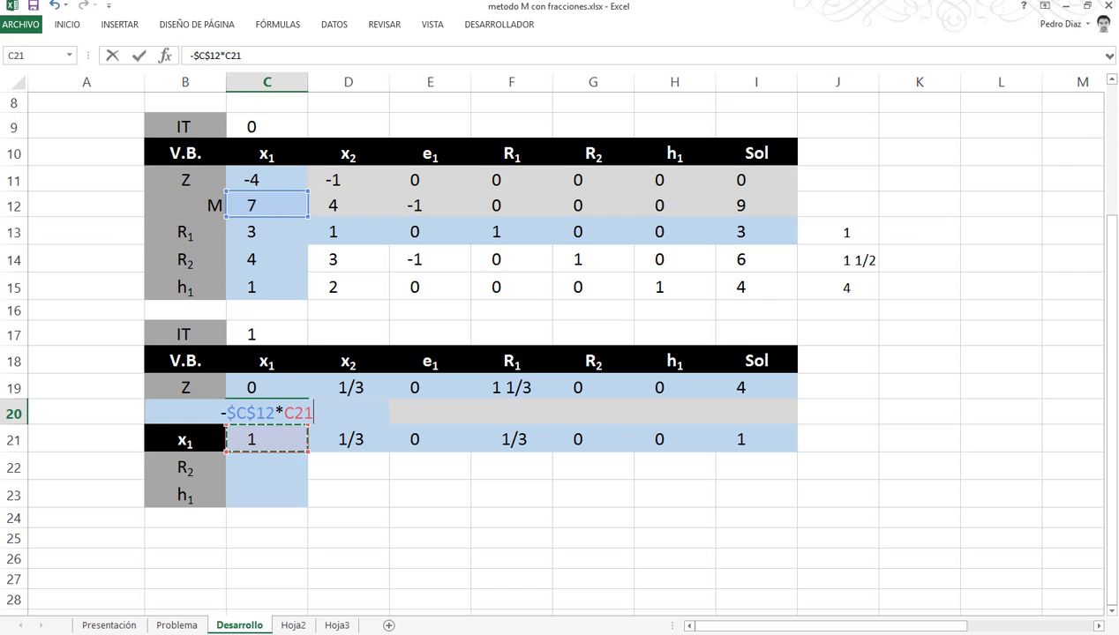
pyautogui.write('+')
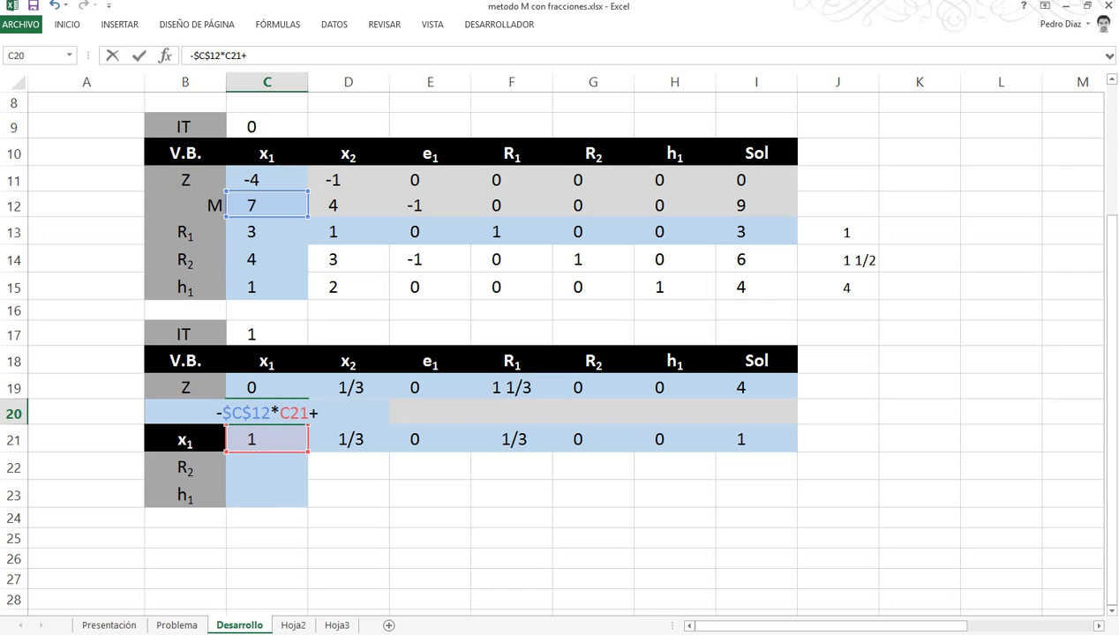
pyautogui.press('Up')
pyautogui.press('Up')
pyautogui.press('Up')
pyautogui.press('Up')
pyautogui.press('Up')
pyautogui.press('Up')
pyautogui.press('Up')
pyautogui.press('Up')
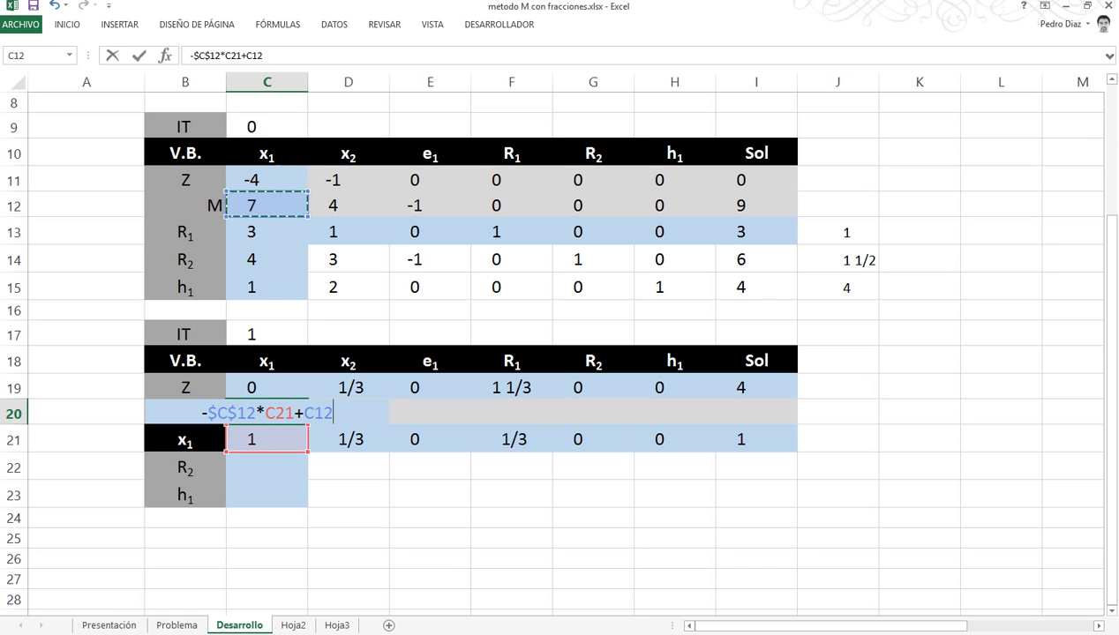
pyautogui.press('Return')
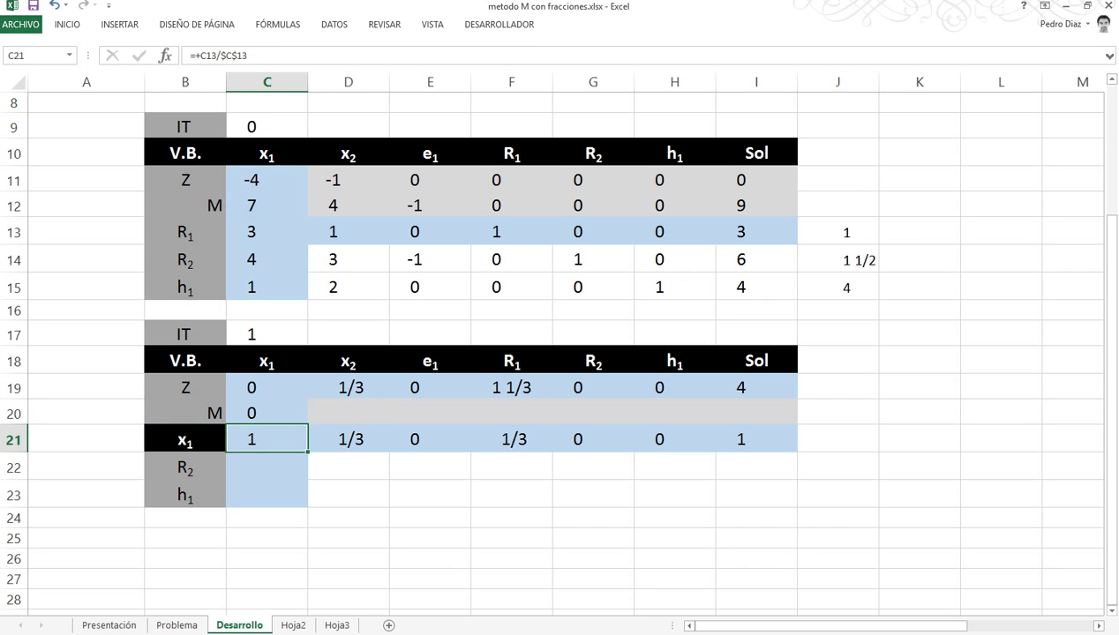
pyautogui.press('Up')
pyautogui.moveTo(308, 424); pyautogui.dragTo(794, 415)
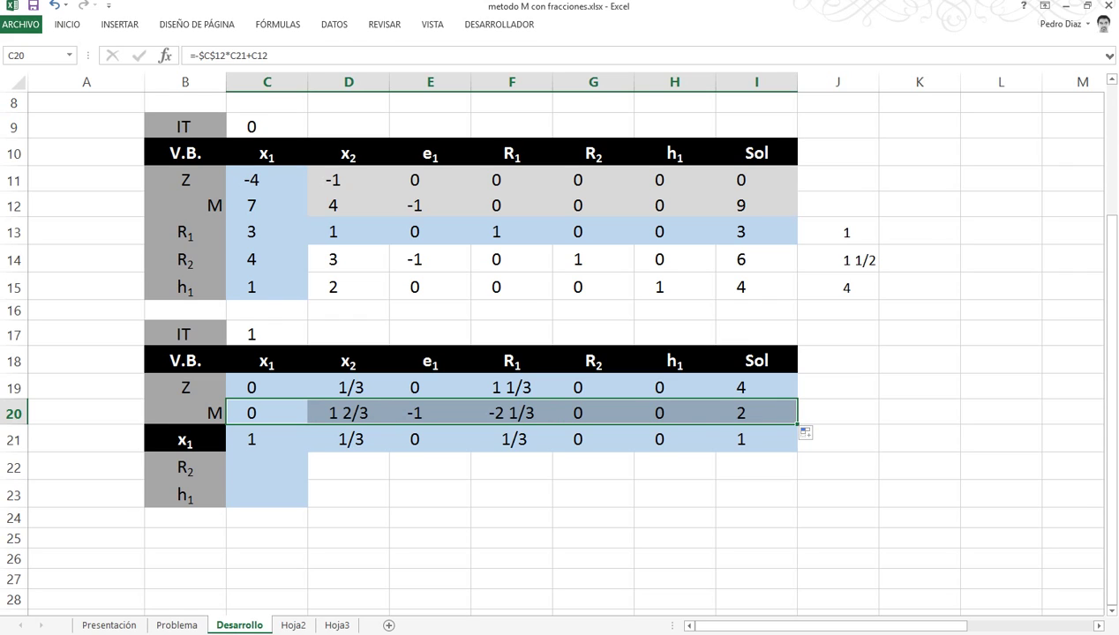
# Calculate the R2 row of the iteration 1 table by entering -$C$14*C21+C14 in C22 and copying it across to I22
pyautogui.click(267, 467)
pyautogui.write('-')
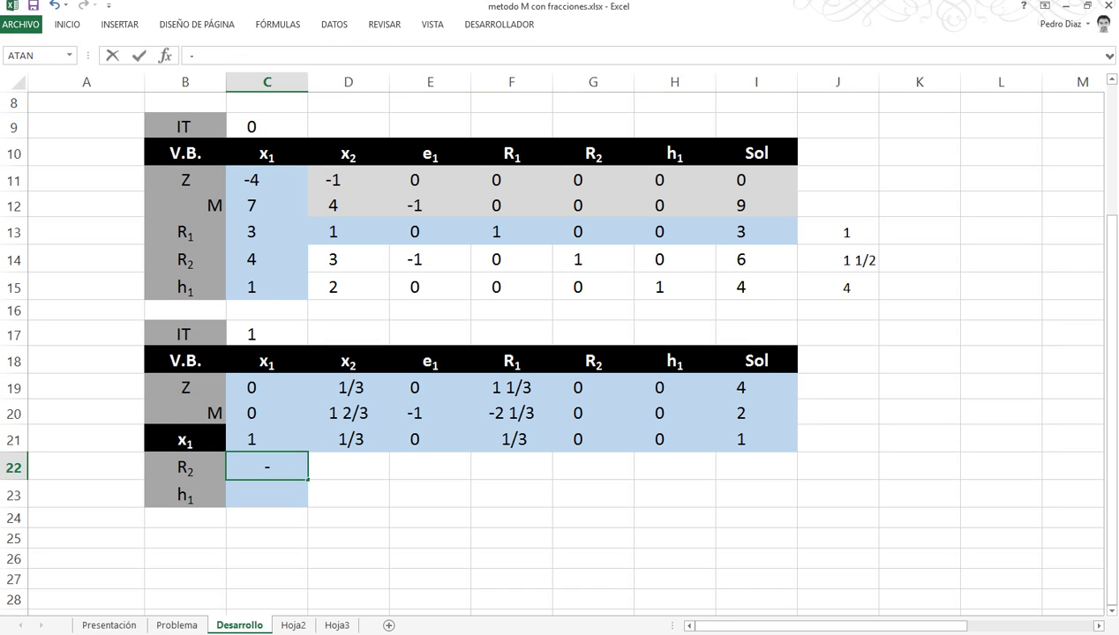
pyautogui.click(266, 259)
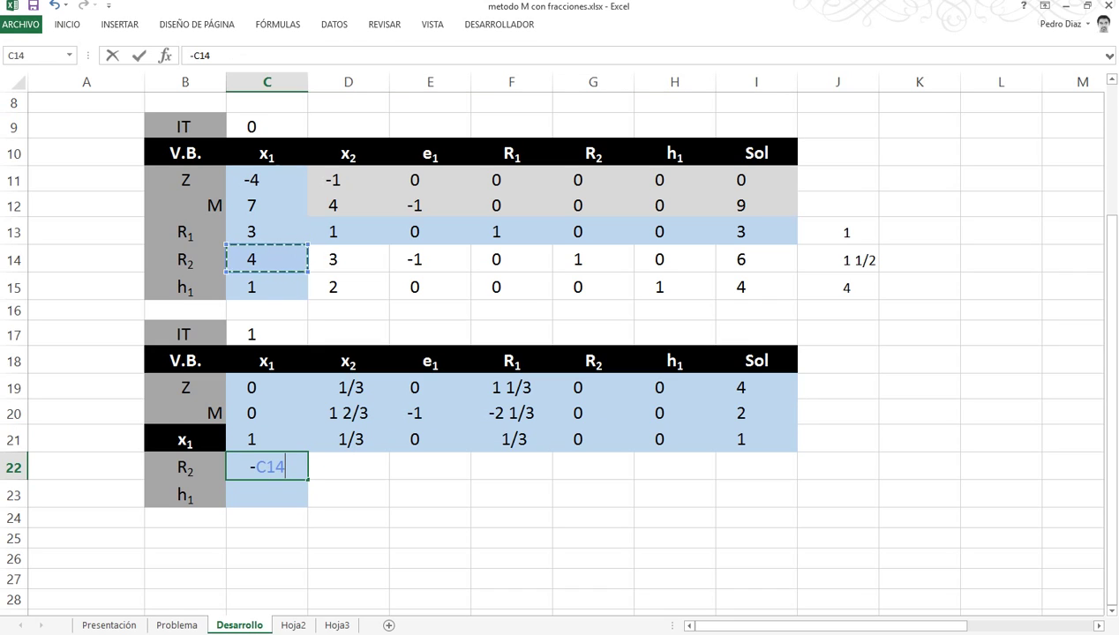
pyautogui.press('F4')
pyautogui.write('*')
pyautogui.press('Up')
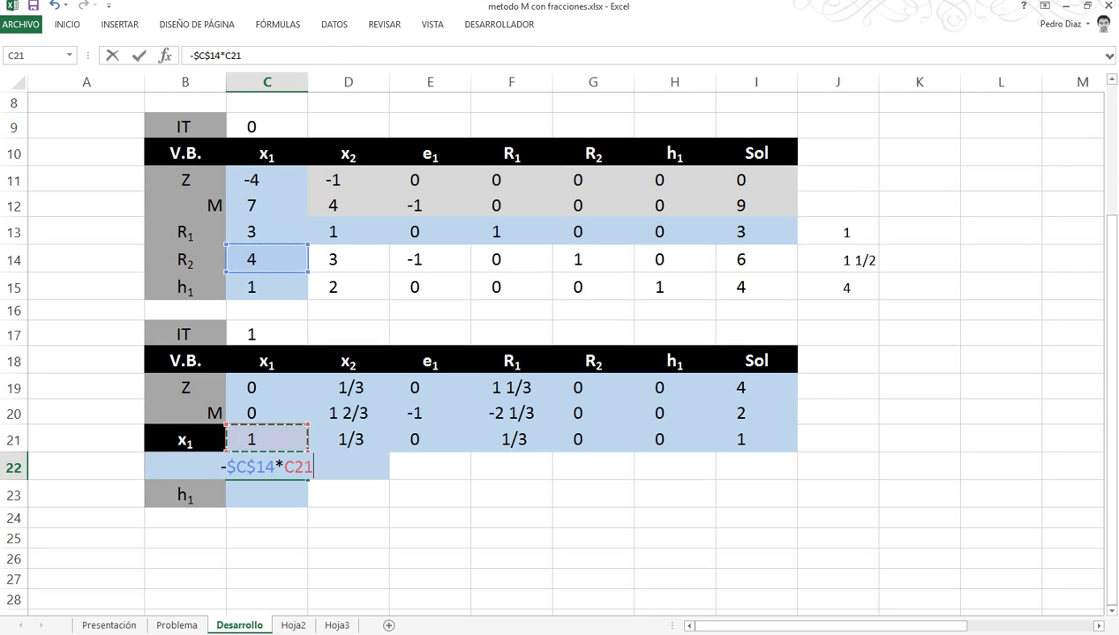
pyautogui.write('+C14')
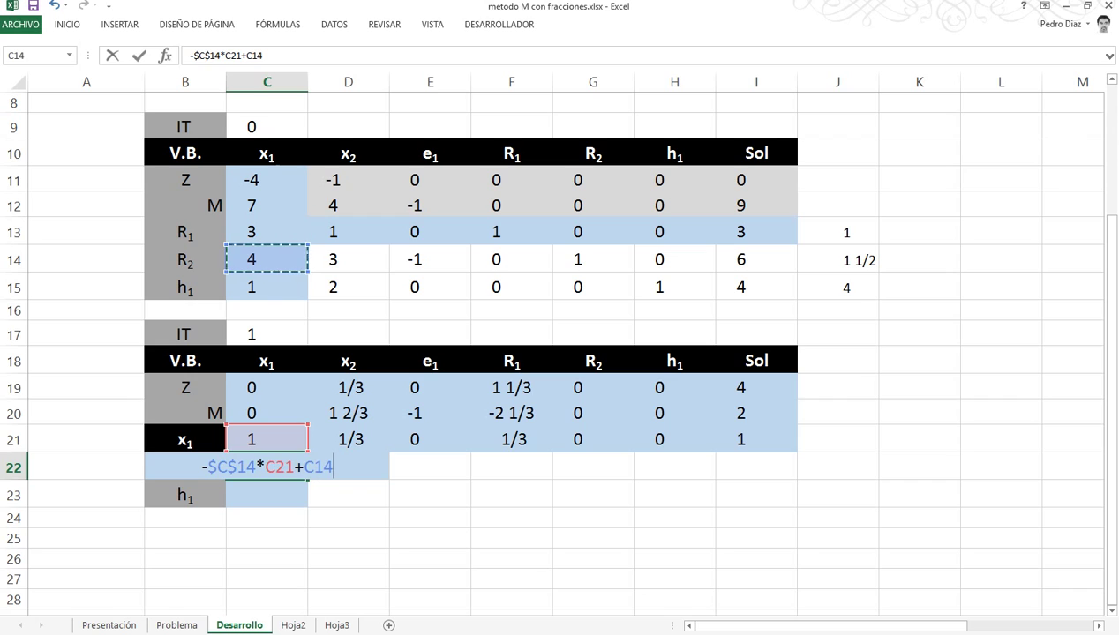
pyautogui.press('Return')
pyautogui.click(267, 467)
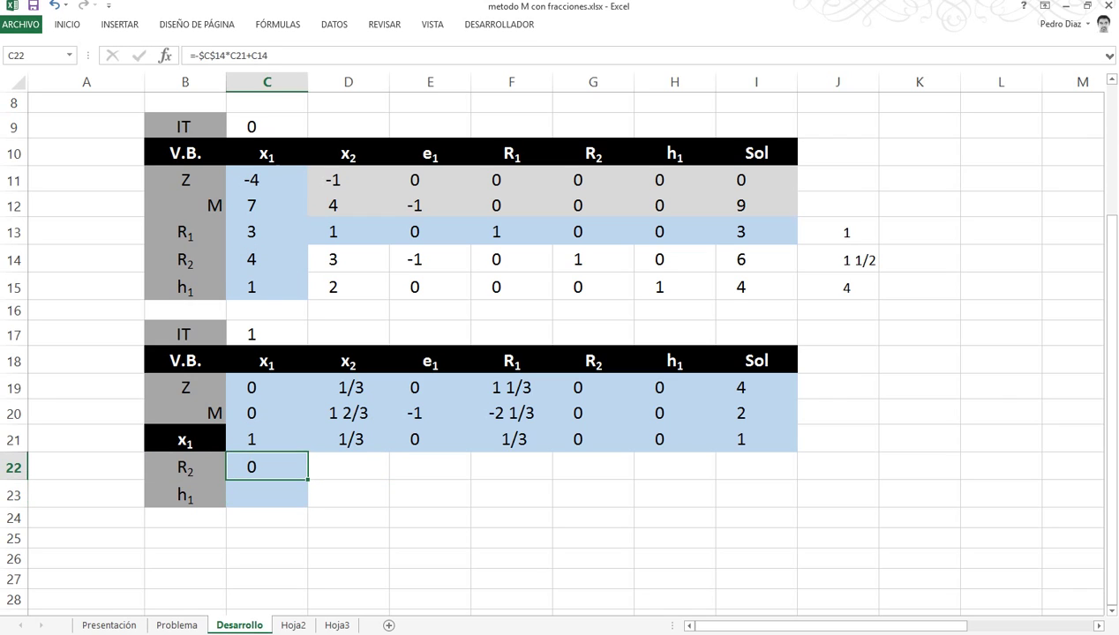
pyautogui.moveTo(307, 479); pyautogui.dragTo(794, 476)
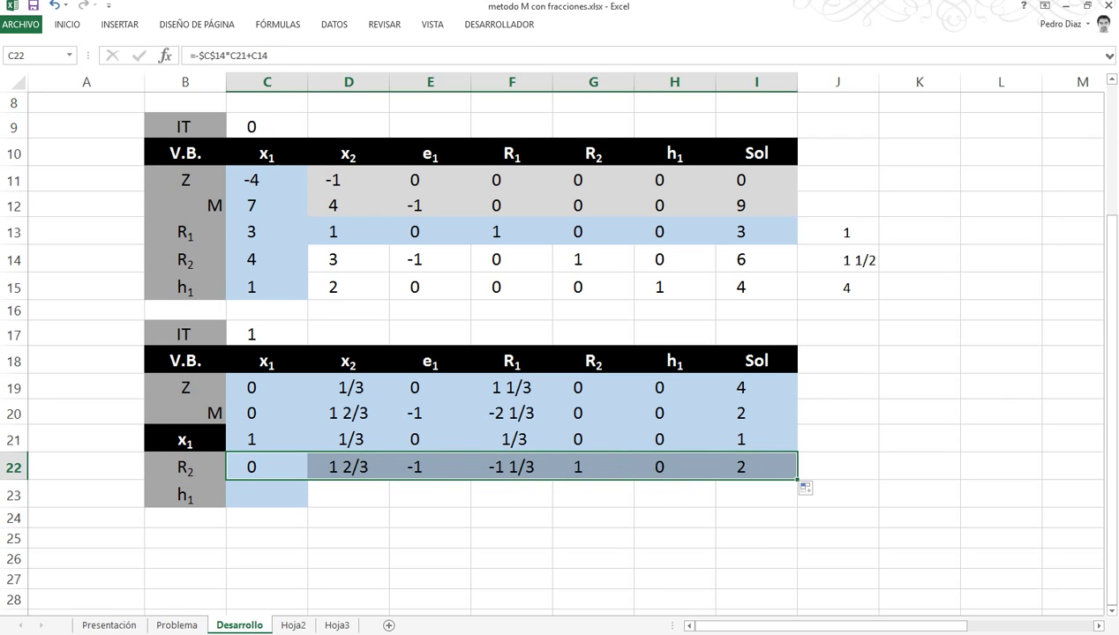
# Calculate the h1 row of the iteration 1 table by entering -$C$15*C21+C15 in C23 and copying it across to I23
pyautogui.press('Down')
pyautogui.write('-')
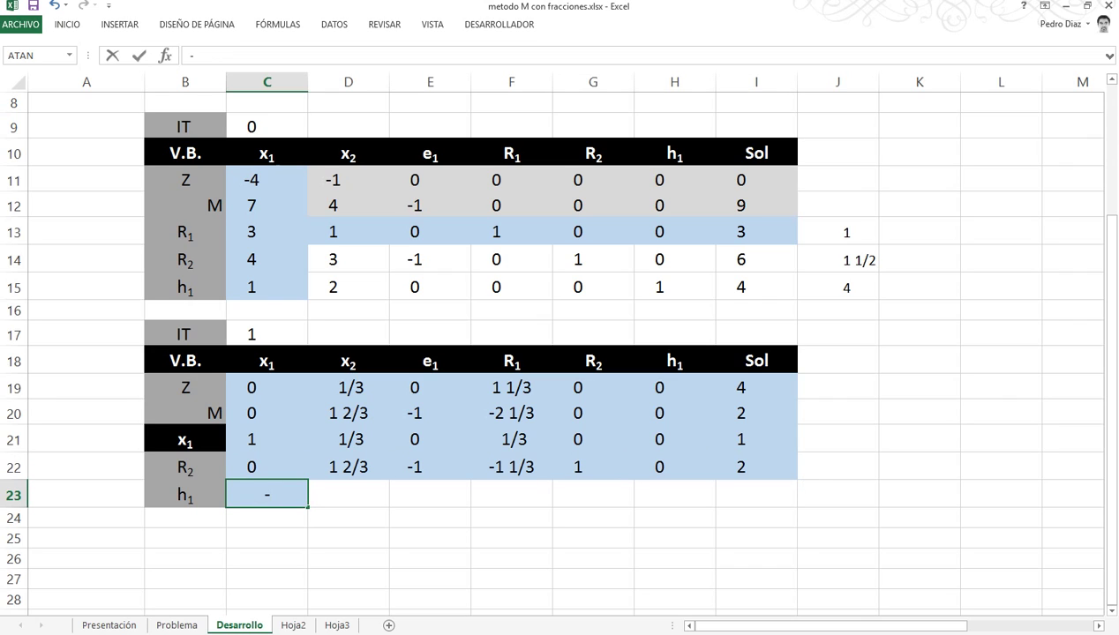
pyautogui.click(266, 286)
pyautogui.press('F4')
pyautogui.write('*')
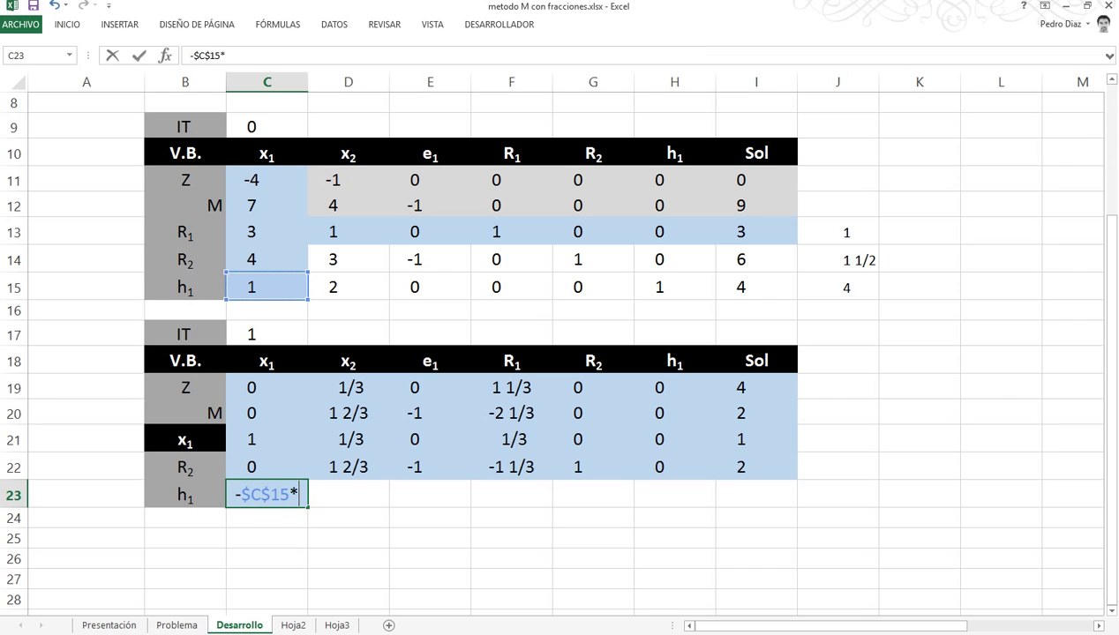
pyautogui.click(266, 439)
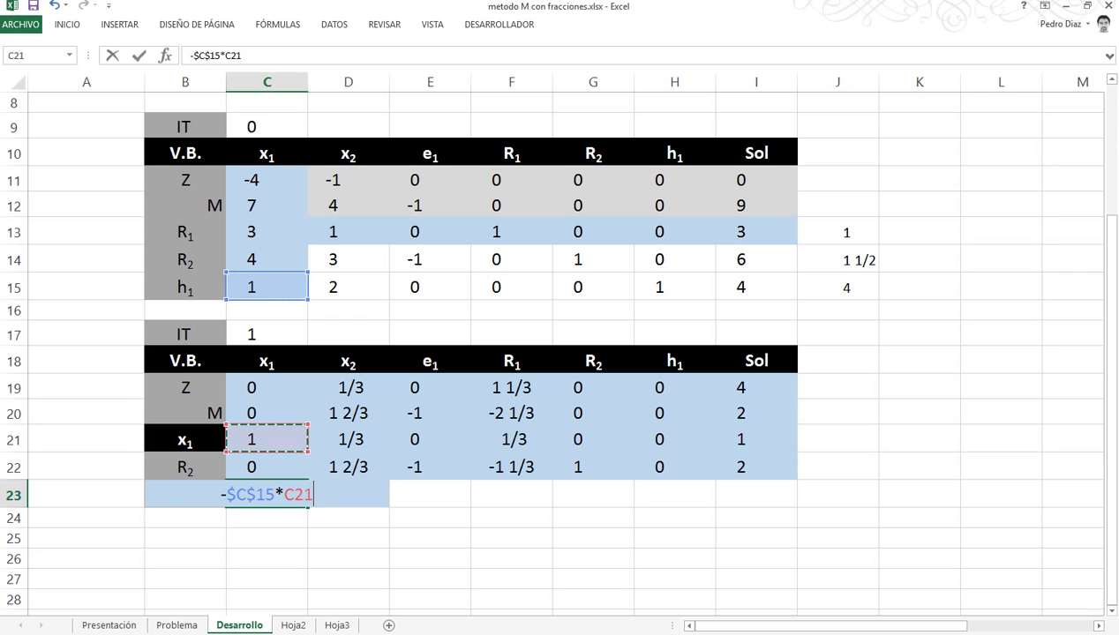
pyautogui.write('+')
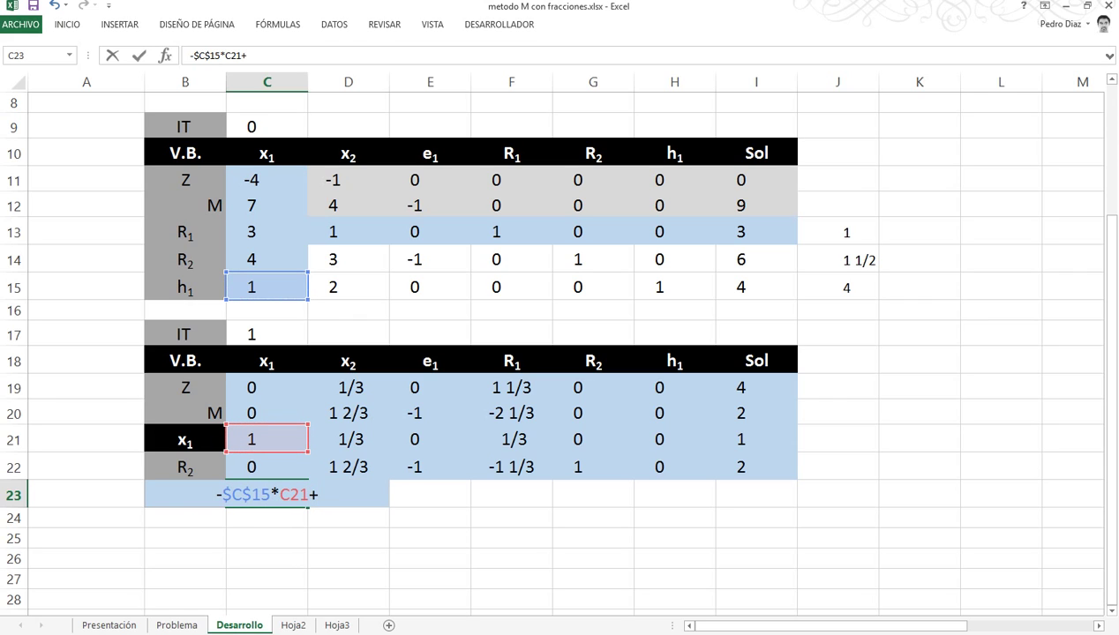
pyautogui.click(267, 286)
pyautogui.press('Return')
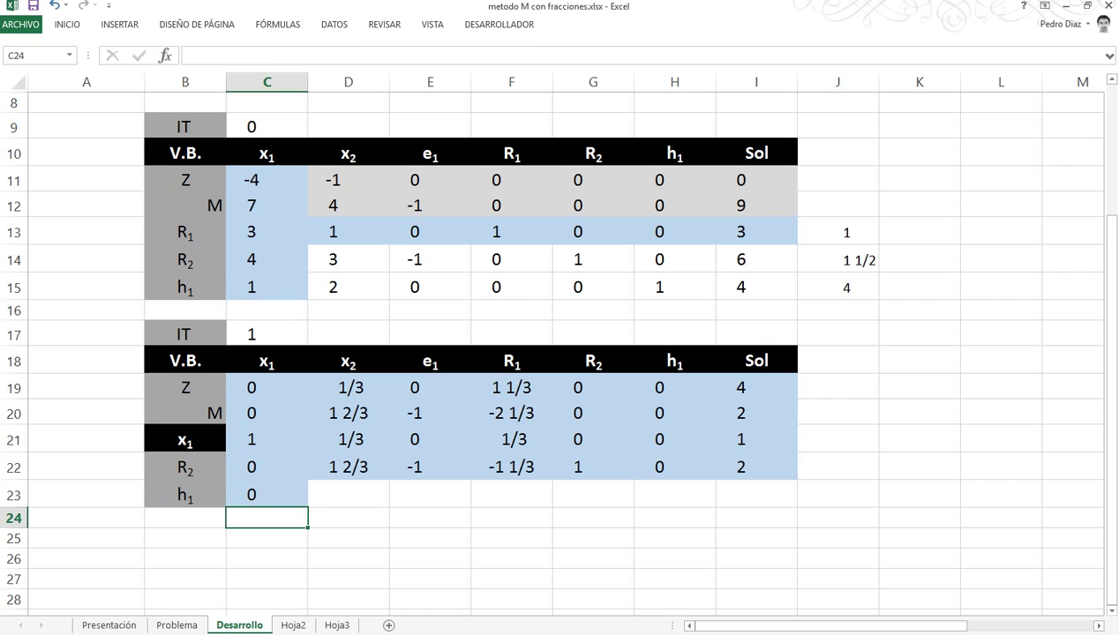
pyautogui.click(267, 495)
pyautogui.moveTo(308, 507); pyautogui.dragTo(796, 508)
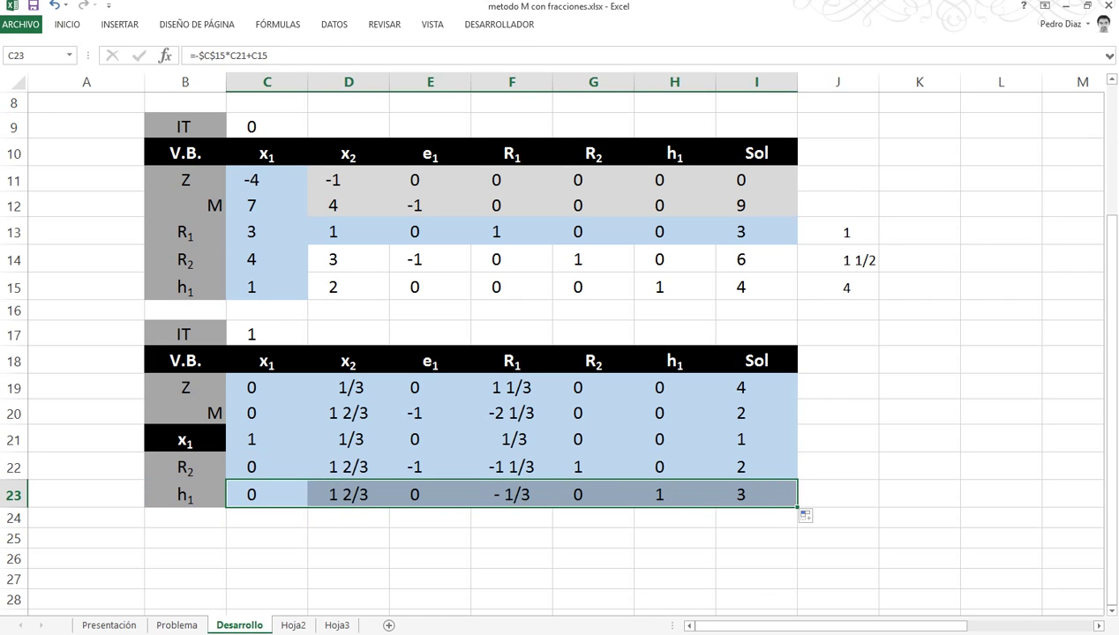
# Remove the fill colour from the iteration 1 values in C19:I23
pyautogui.moveTo(266, 389); pyautogui.dragTo(756, 495)
pyautogui.click(67, 24)
pyautogui.click(234, 72)
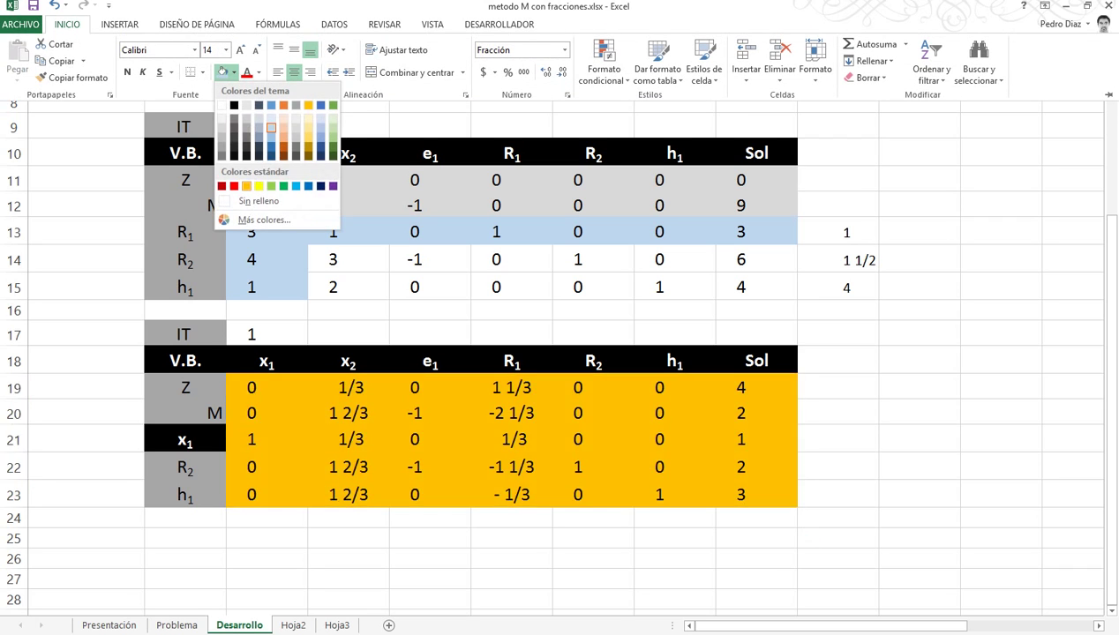
pyautogui.click(259, 202)
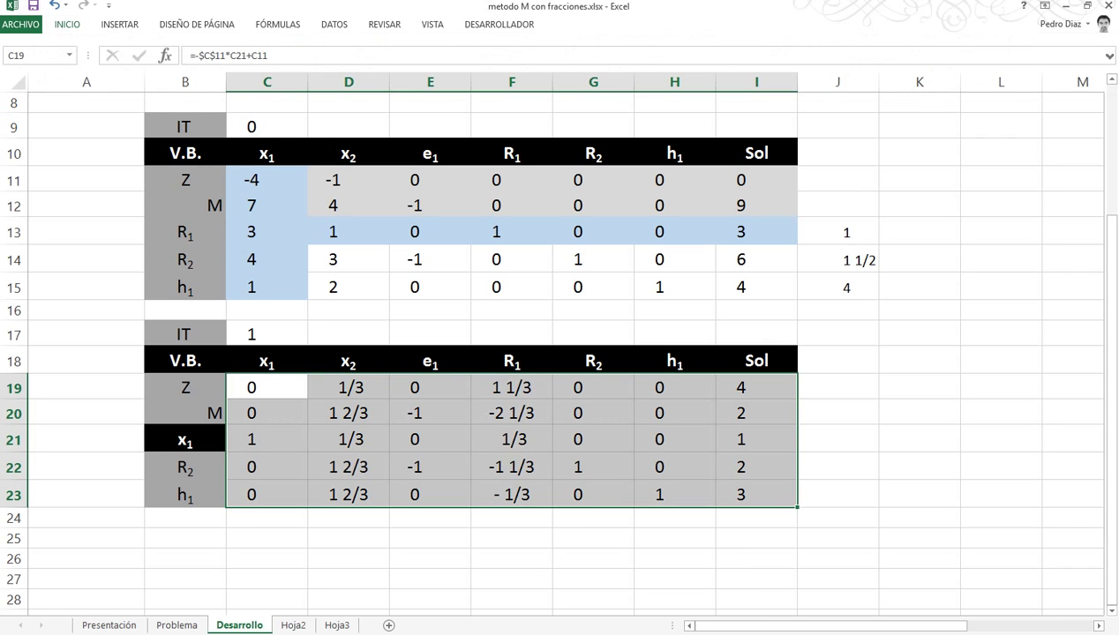
# Fill the Z and M rows of the iteration 1 table, C19:I20, with light gray
pyautogui.moveTo(265, 388); pyautogui.dragTo(750, 413)
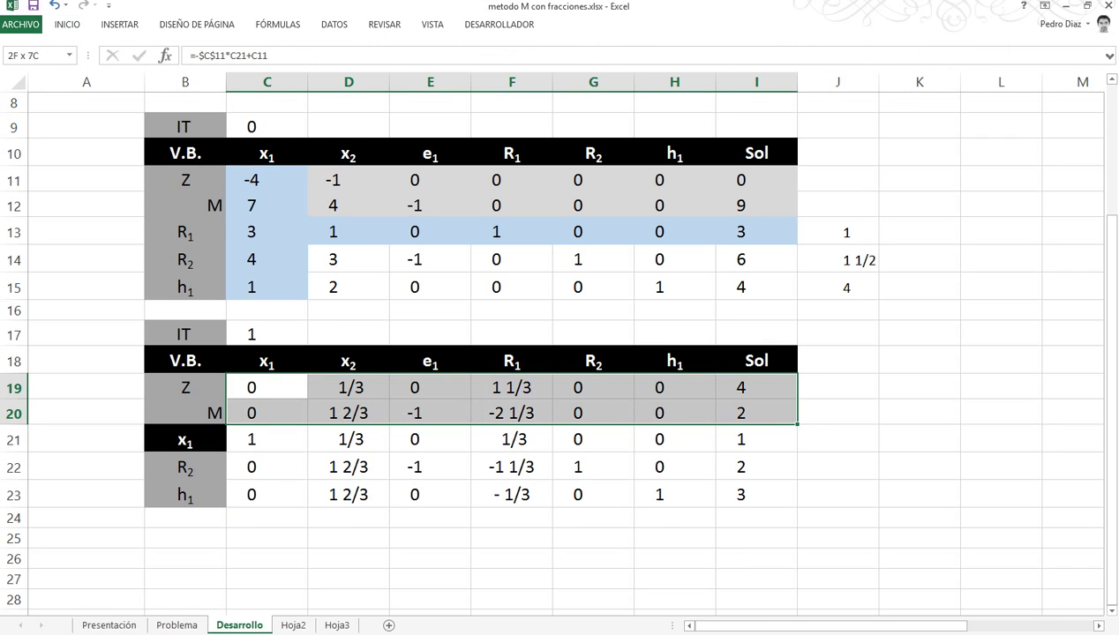
pyautogui.click(67, 25)
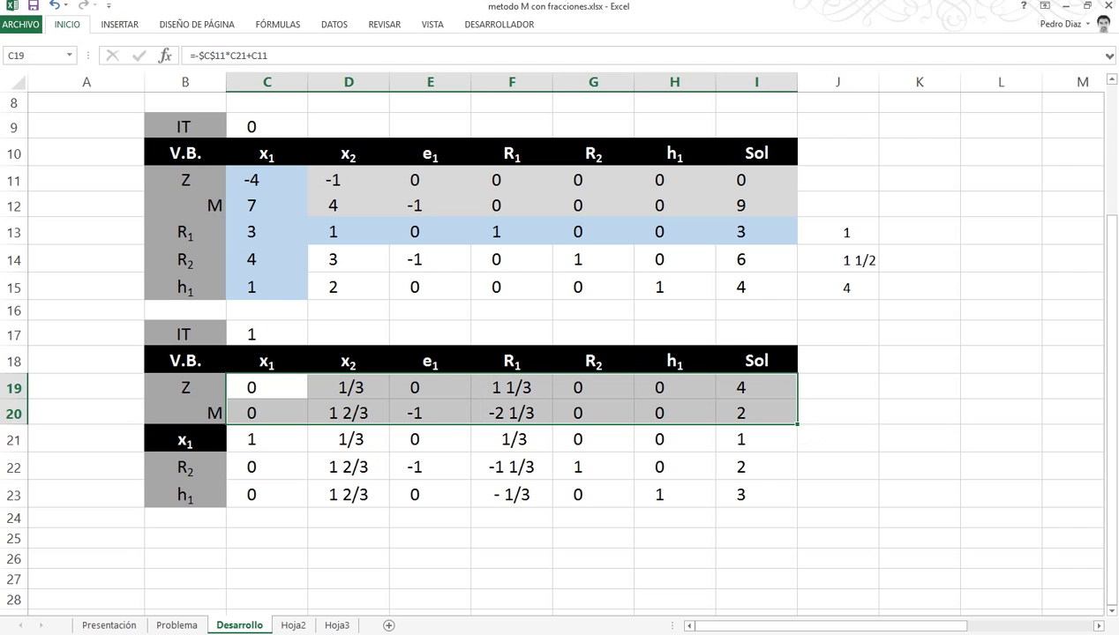
pyautogui.click(233, 73)
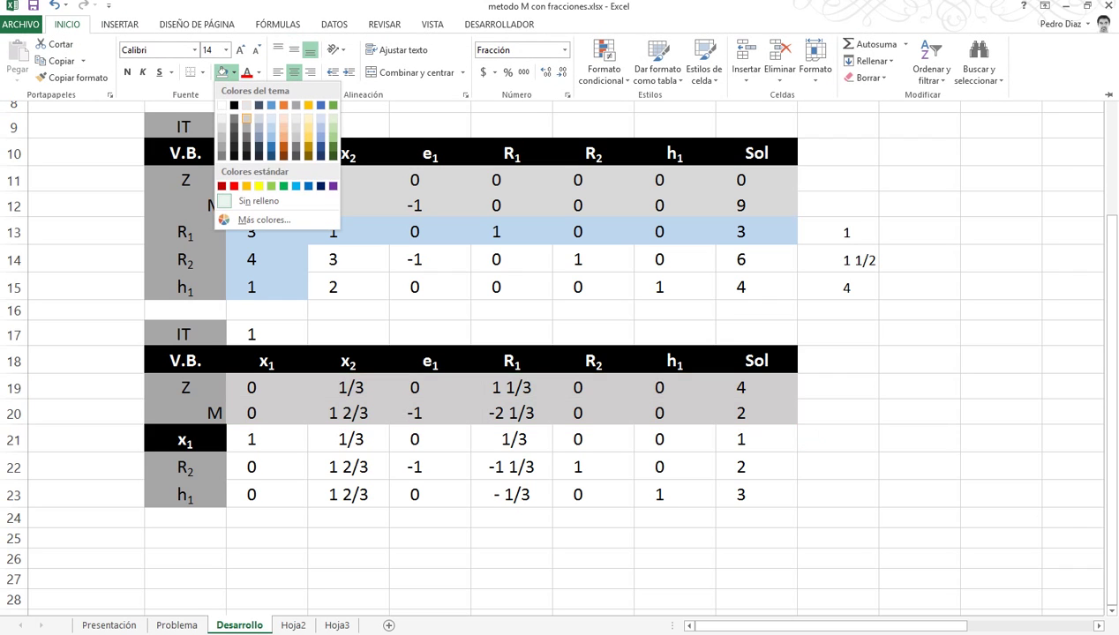
pyautogui.click(246, 125)
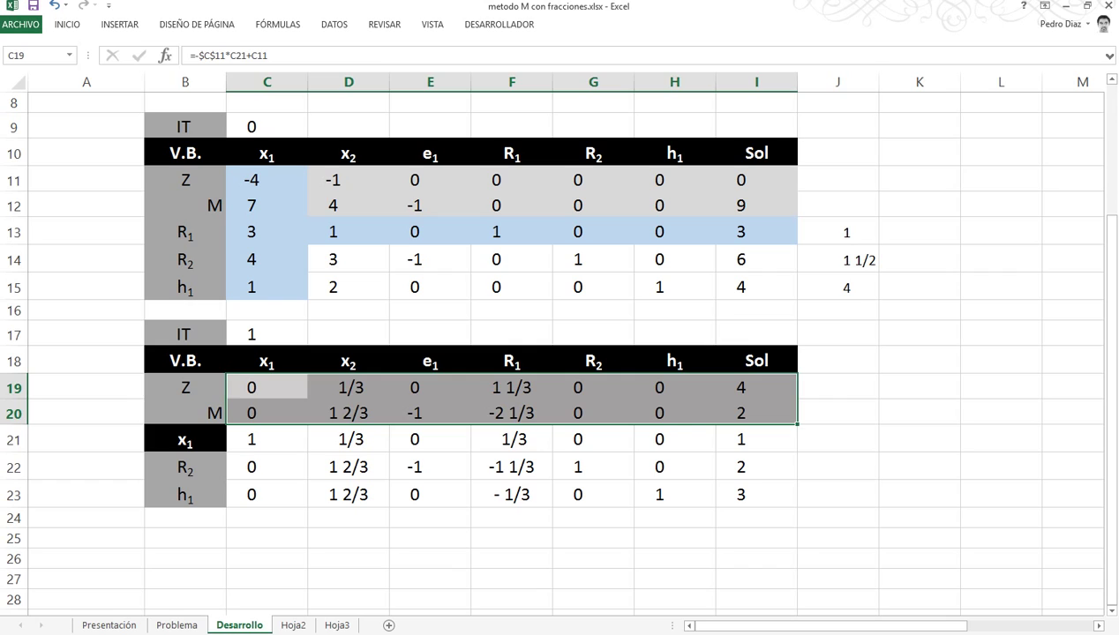
# Check the basic variables x1, R2 and h1 of iteration 1 against their columns in the table
pyautogui.click(186, 439)
pyautogui.moveTo(267, 387); pyautogui.dragTo(266, 496)
pyautogui.click(186, 467)
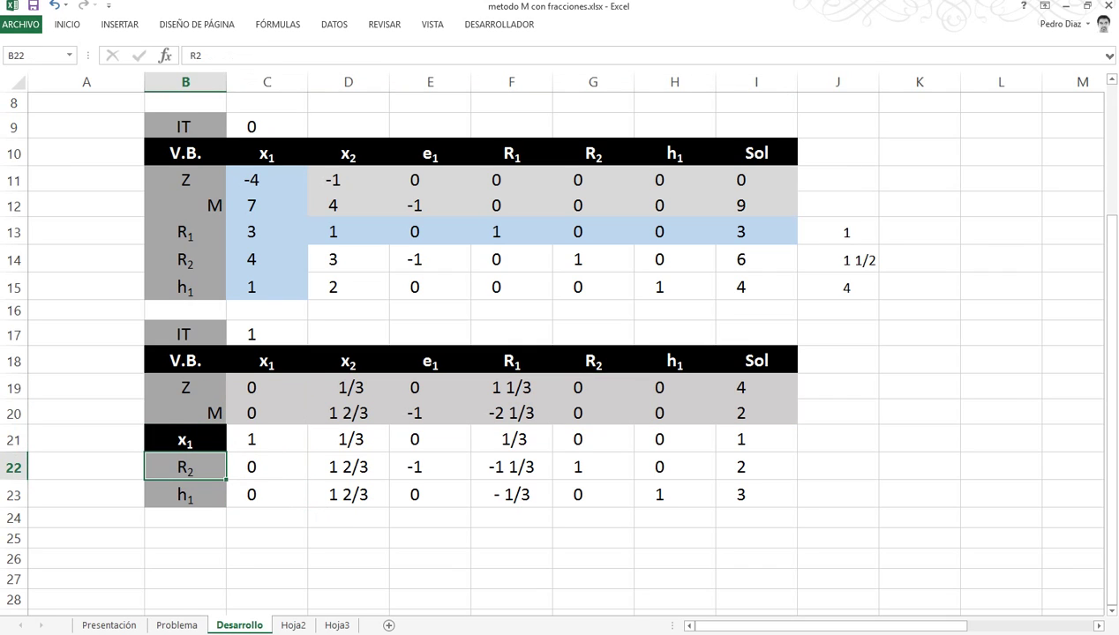
pyautogui.moveTo(593, 388); pyautogui.dragTo(593, 494)
pyautogui.click(186, 495)
pyautogui.moveTo(674, 387); pyautogui.dragTo(674, 494)
pyautogui.click(837, 439)
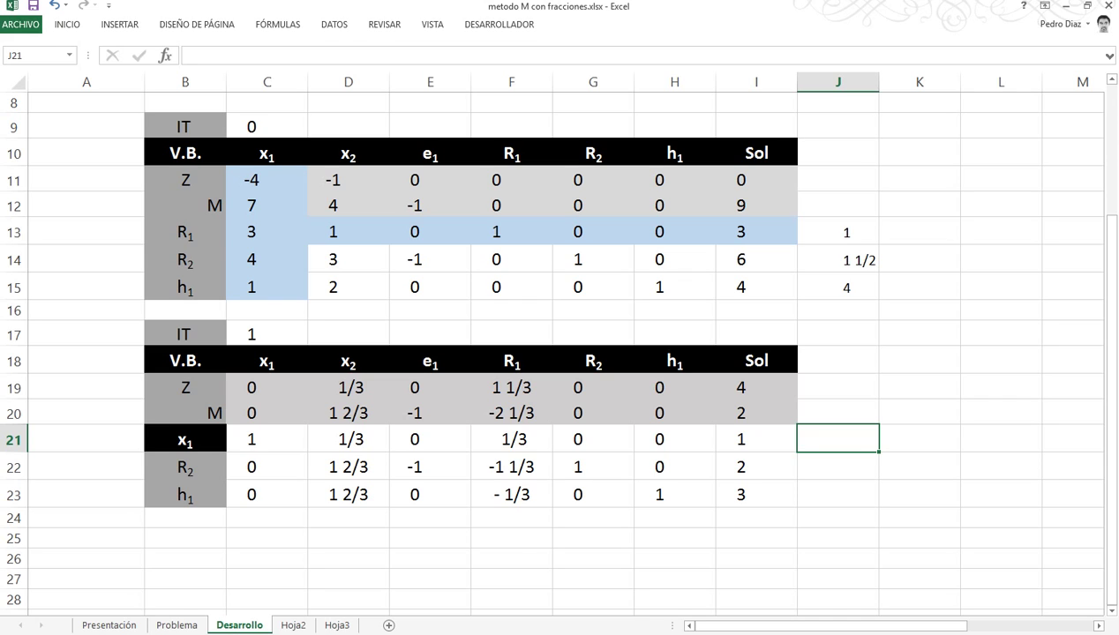
# Compare the Z and M coefficients of x2, e1 and R1 in iteration 1 to identify the entering variable
pyautogui.click(348, 389)
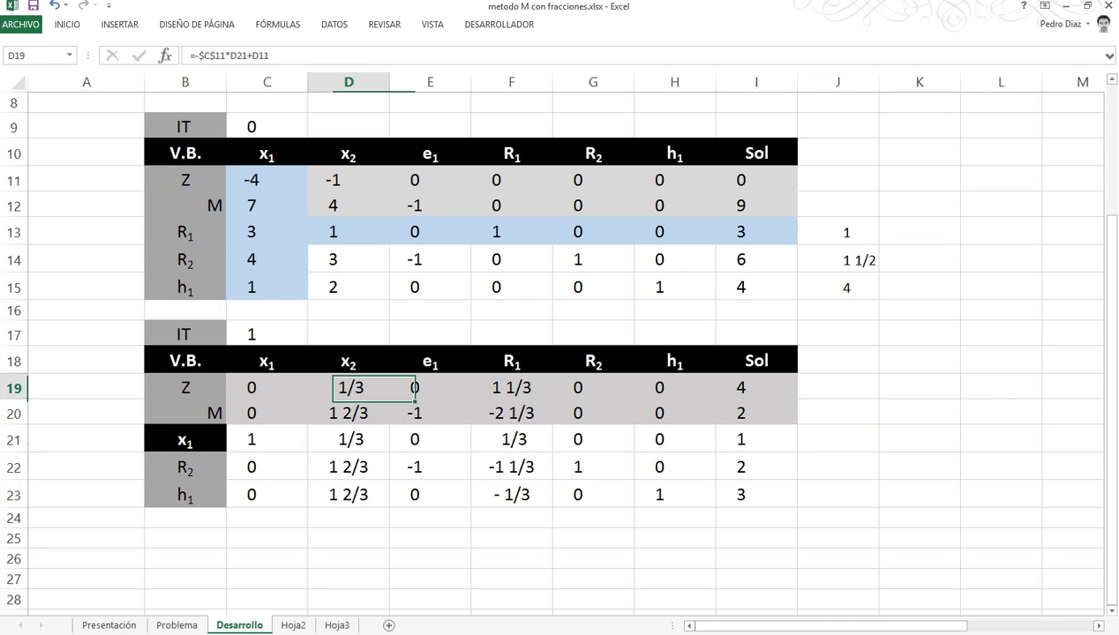
pyautogui.click(349, 413)
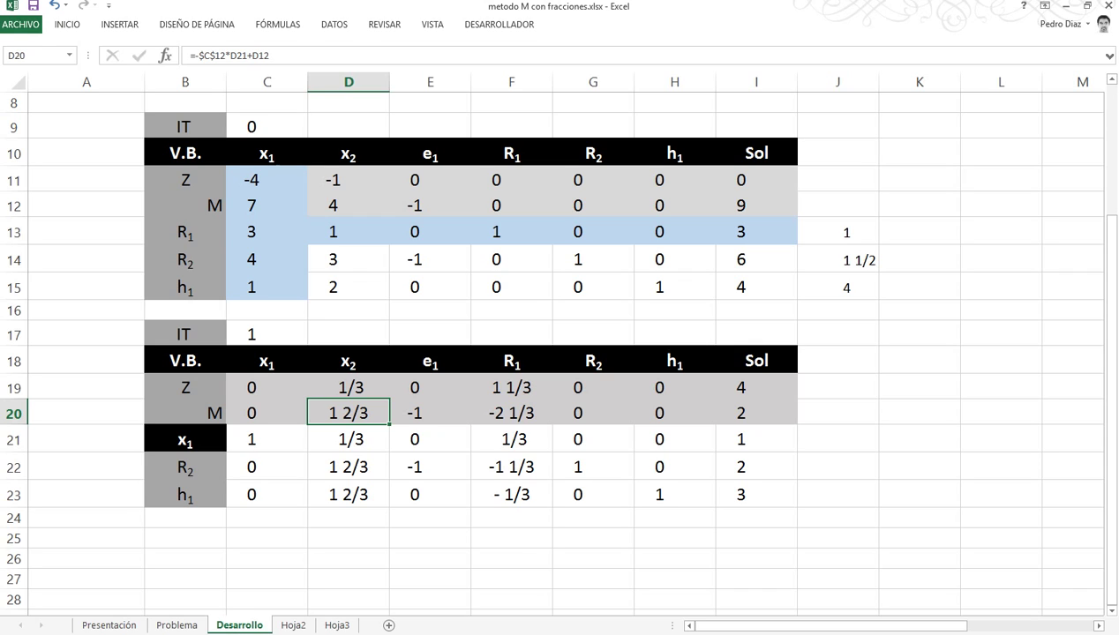
pyautogui.click(349, 387)
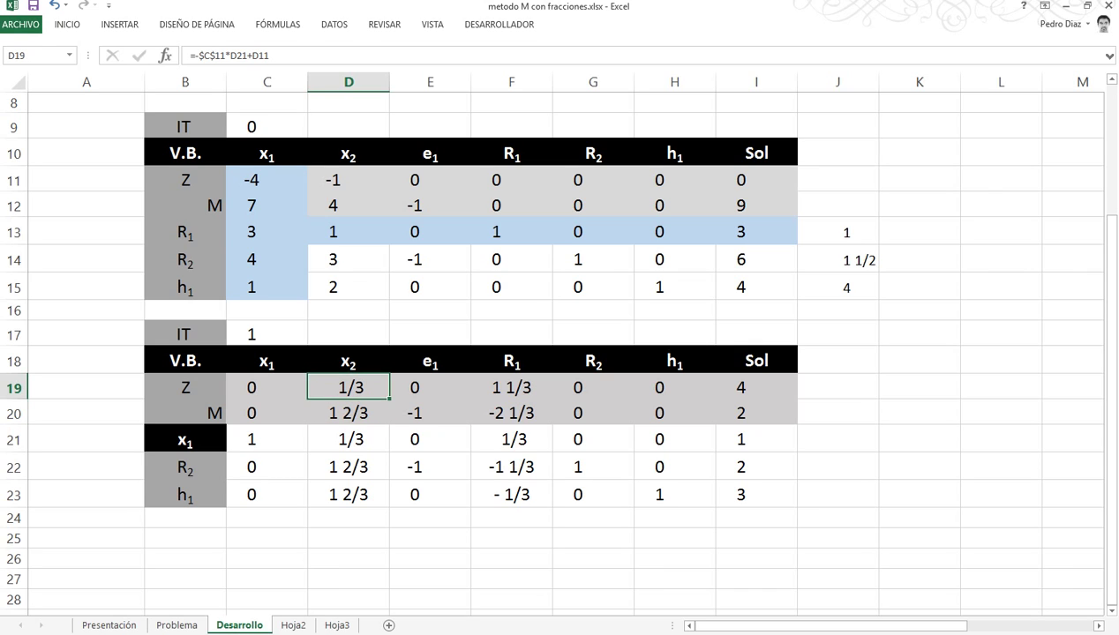
pyautogui.click(429, 413)
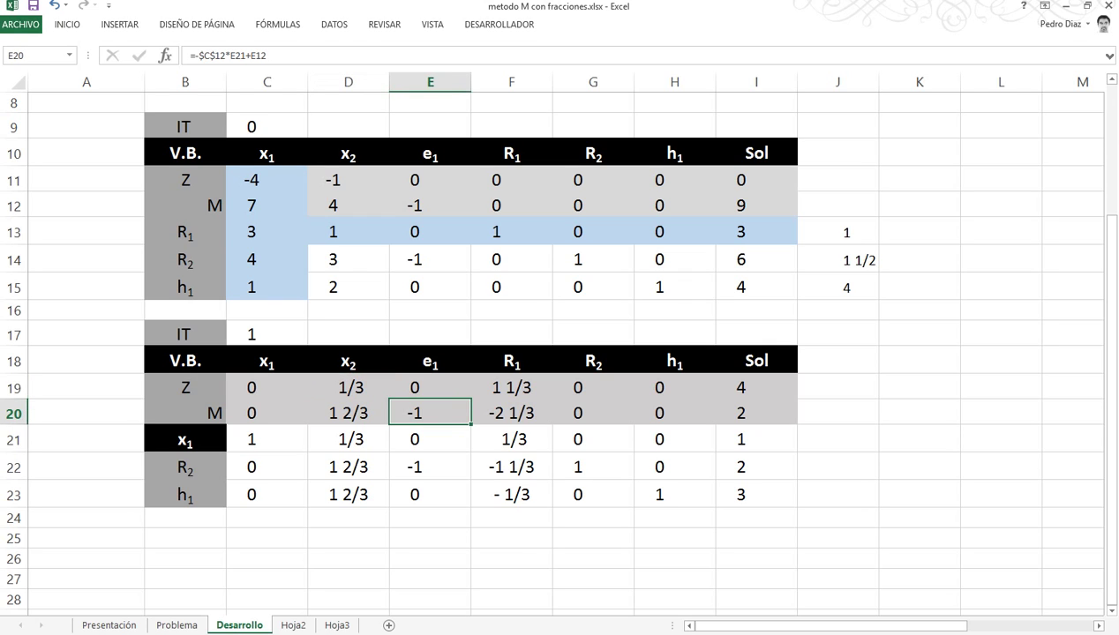
pyautogui.click(511, 413)
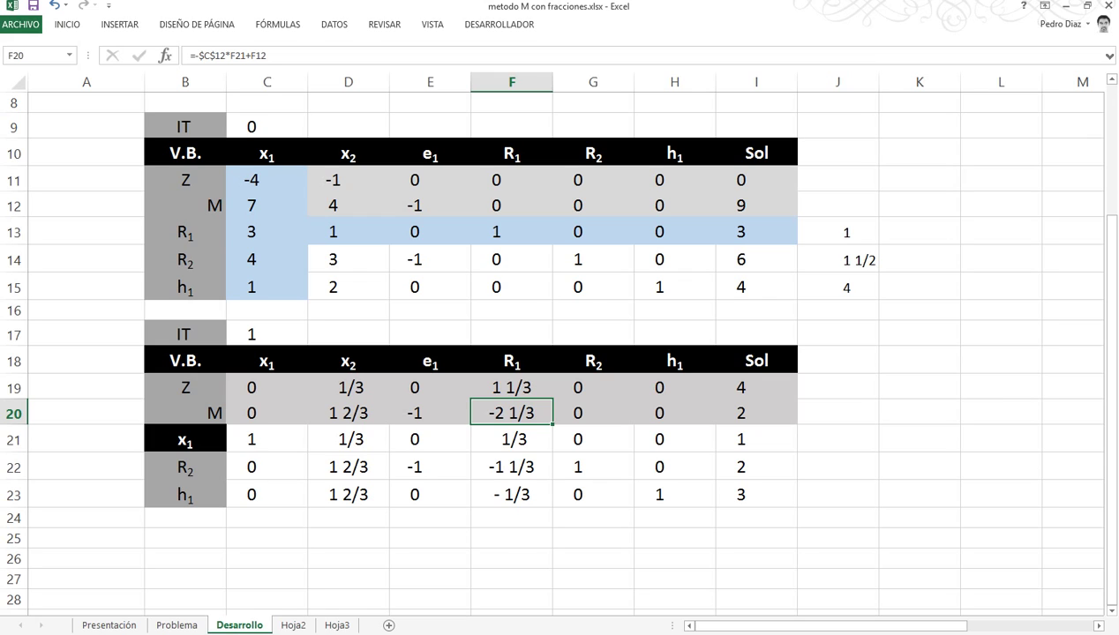
pyautogui.click(512, 387)
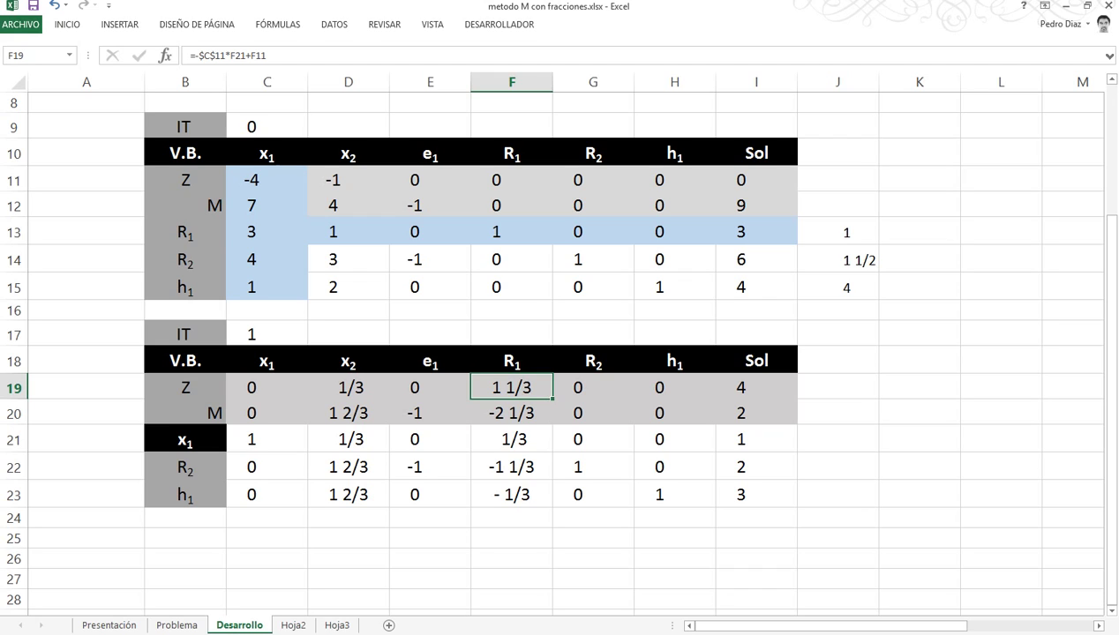
# Fill the x2 column of the iteration 1 table, D19:D23, with light blue to mark the pivot column
pyautogui.moveTo(349, 388); pyautogui.dragTo(349, 495)
pyautogui.click(67, 25)
pyautogui.click(233, 73)
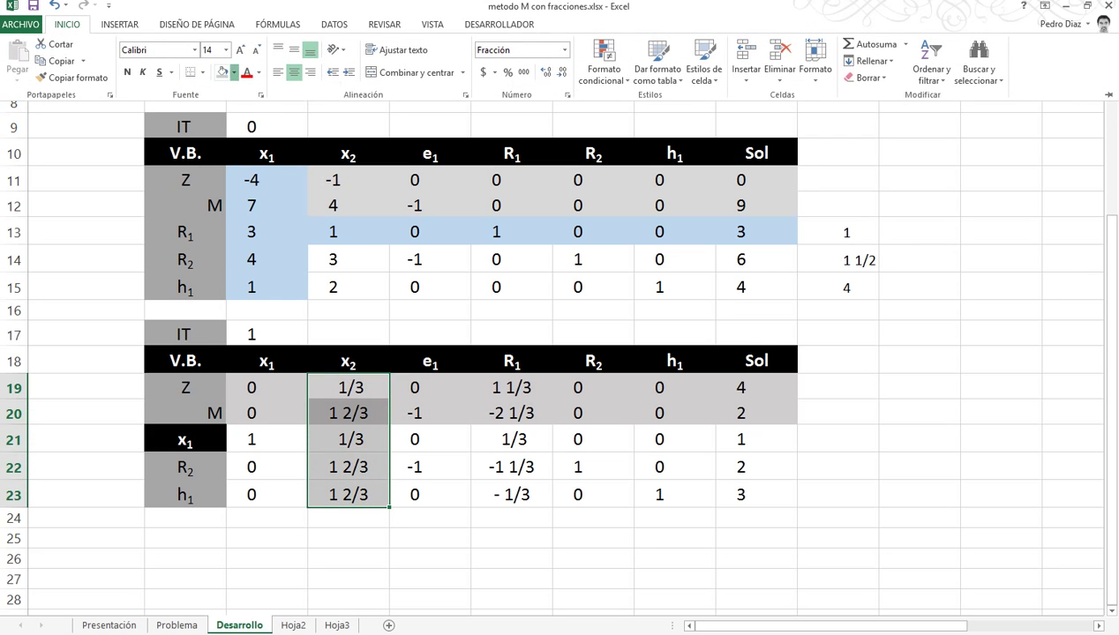
pyautogui.click(271, 128)
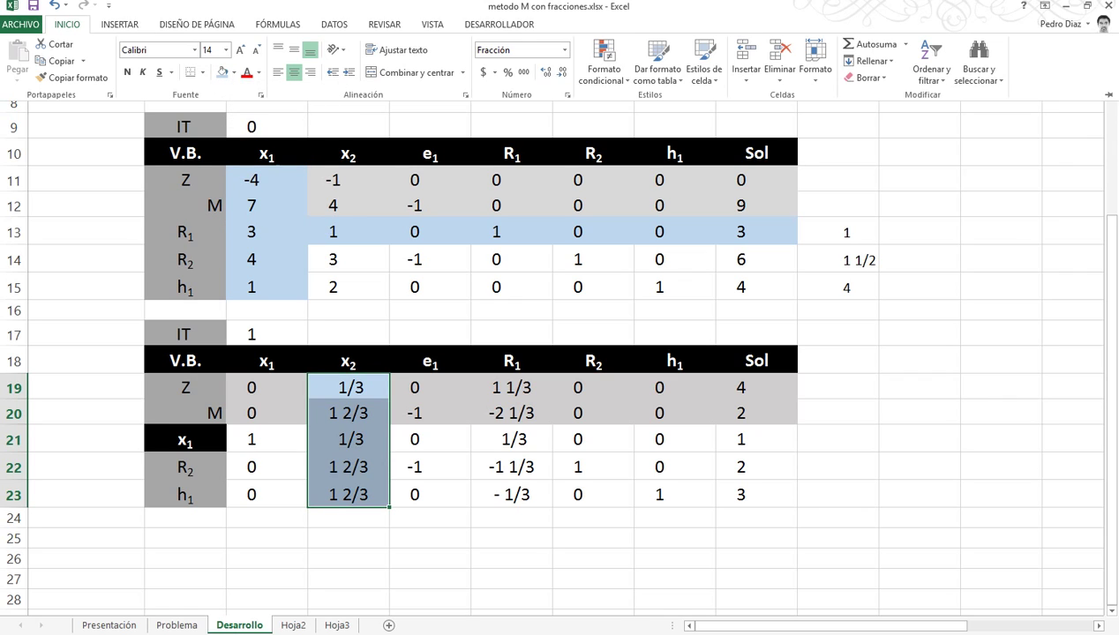
# Compute the iteration 1 ratios by entering +I21/D21 in J21 and filling it down to J23
pyautogui.click(837, 440)
pyautogui.click(837, 439)
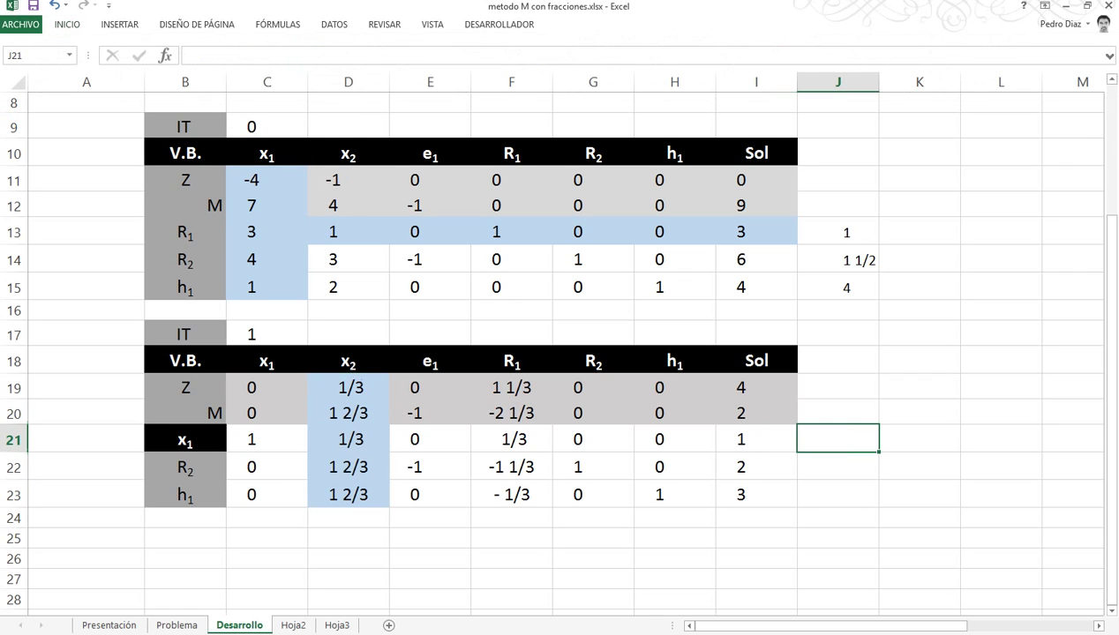
pyautogui.write('+')
pyautogui.press('Left')
pyautogui.write('/')
pyautogui.click(349, 439)
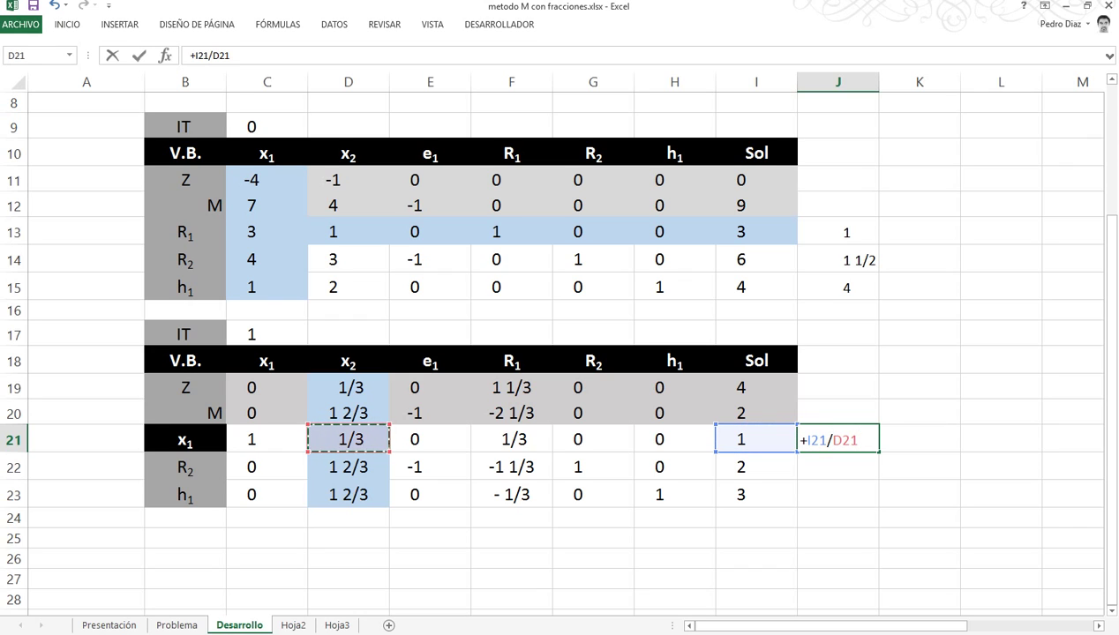
pyautogui.press('Return')
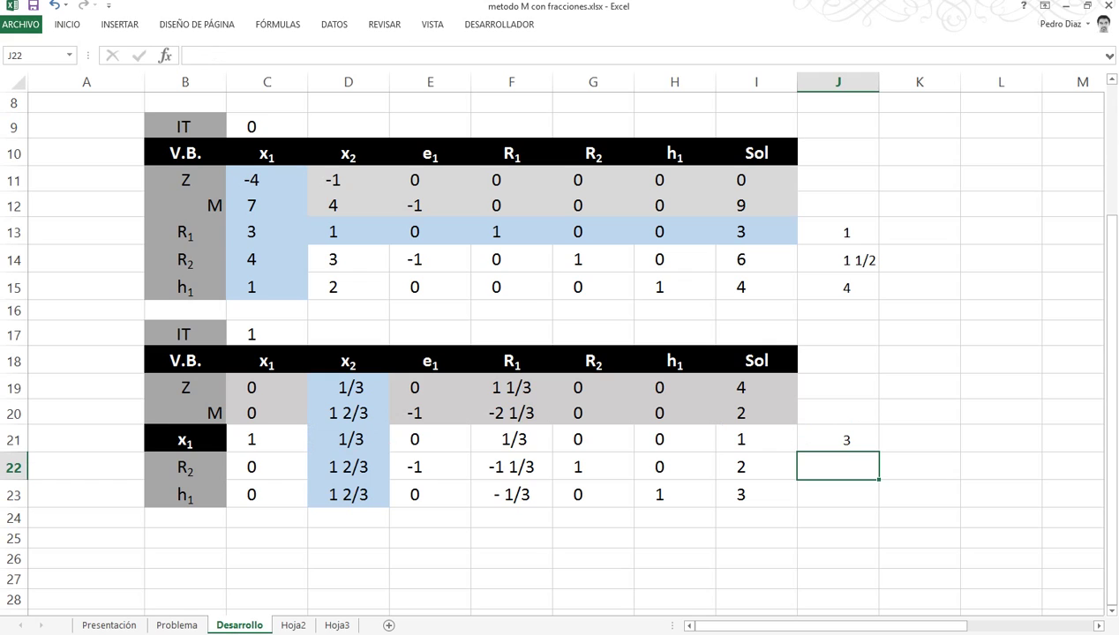
pyautogui.click(838, 439)
pyautogui.moveTo(879, 452); pyautogui.dragTo(874, 499)
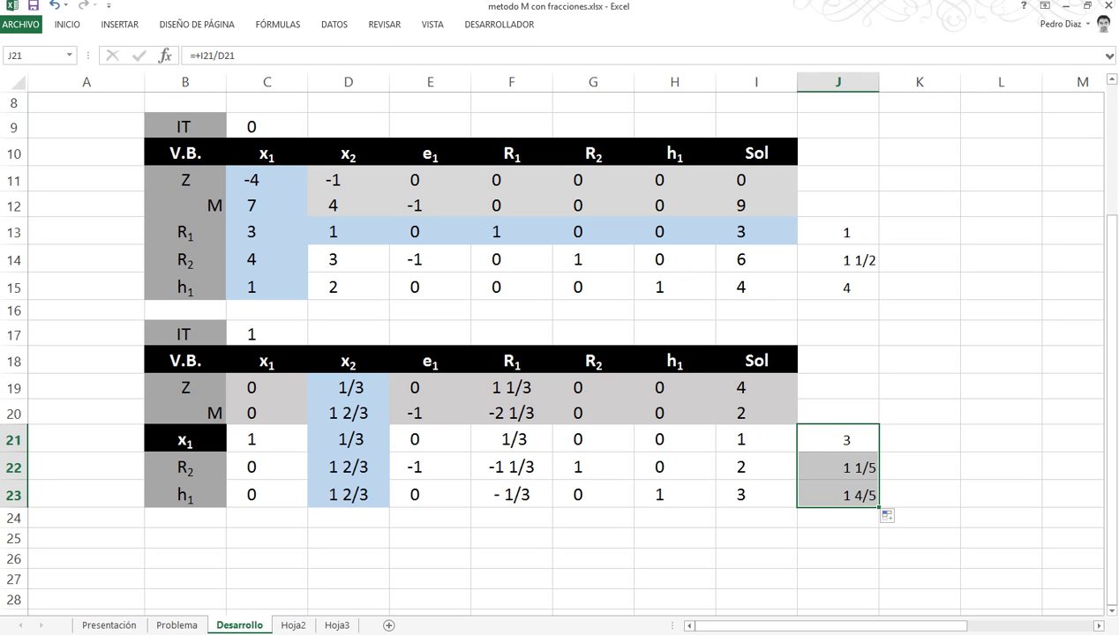
# Mark the R2 row of iteration 1, C22:I22, as the pivot row with the same light blue fill
pyautogui.click(838, 468)
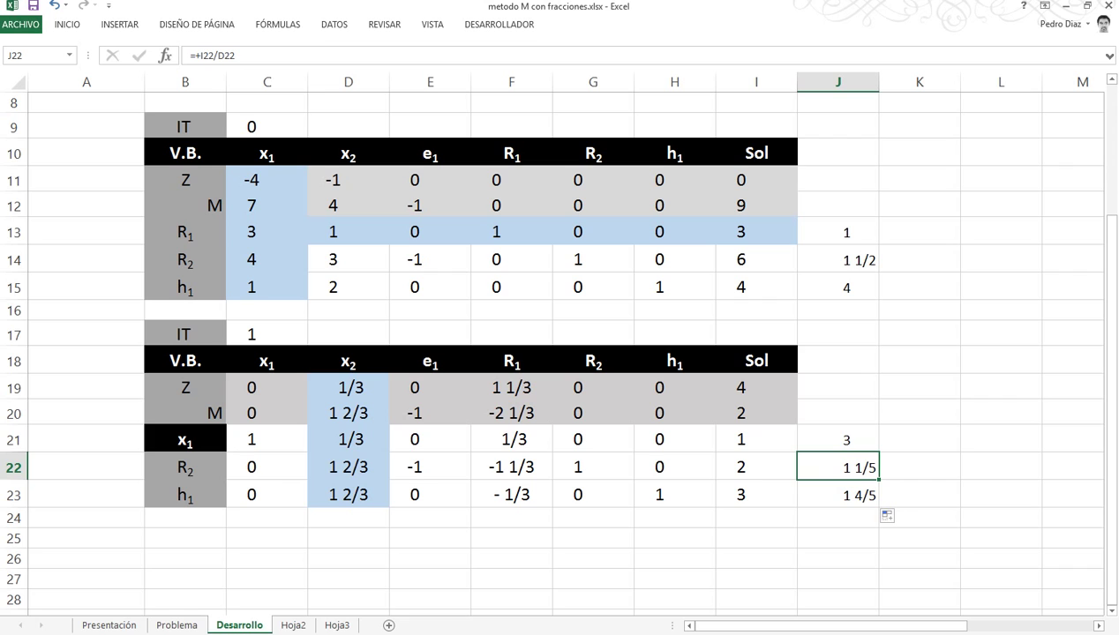
pyautogui.moveTo(266, 468); pyautogui.dragTo(756, 468)
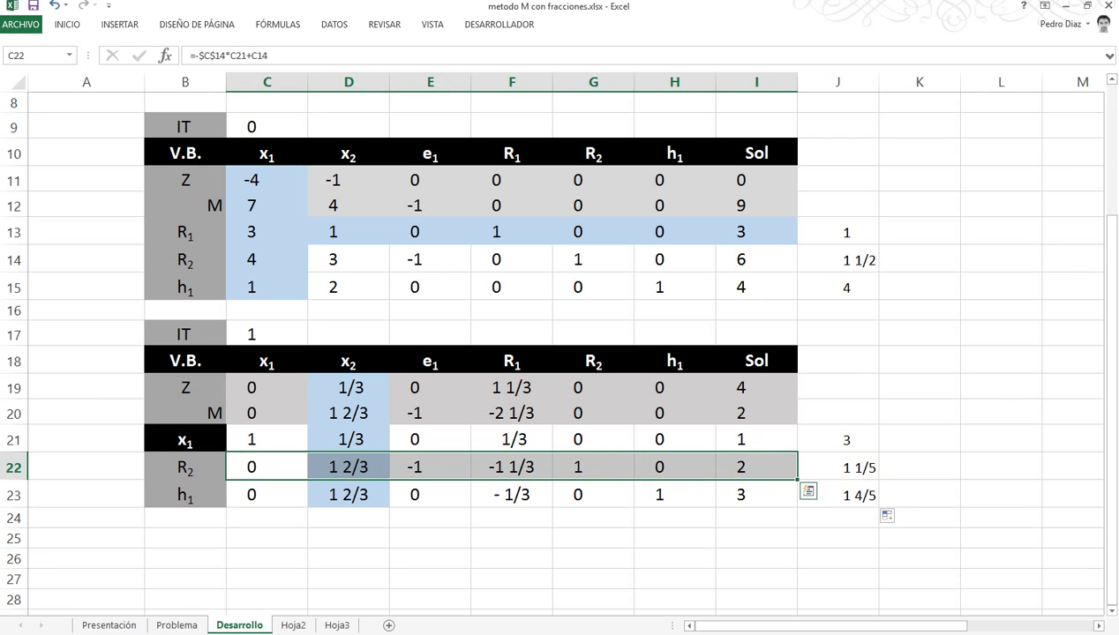
pyautogui.click(67, 24)
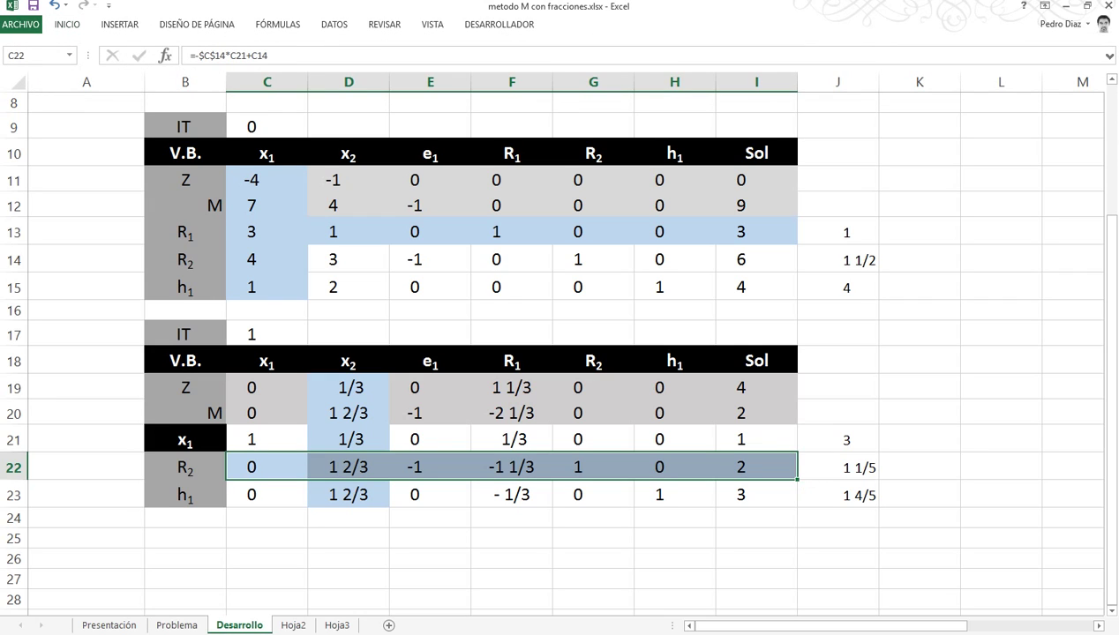
# Copy the iteration 1 table B17:I23 and paste it starting at B25
pyautogui.click(185, 334)
pyautogui.moveTo(186, 334); pyautogui.dragTo(756, 494)
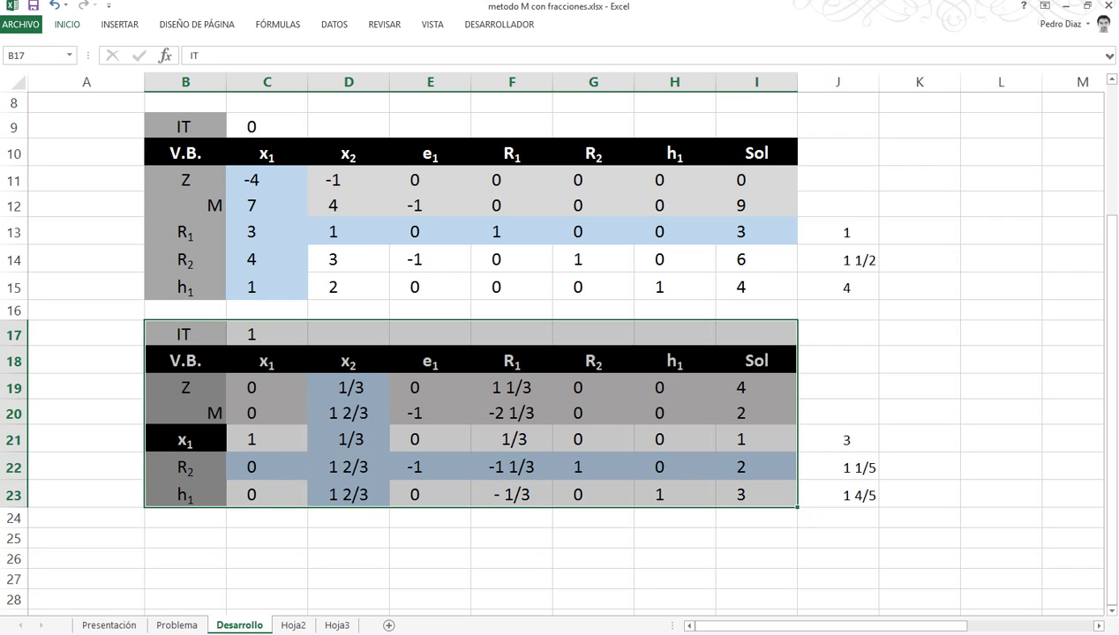
pyautogui.hotkey('ctrl', 'c')
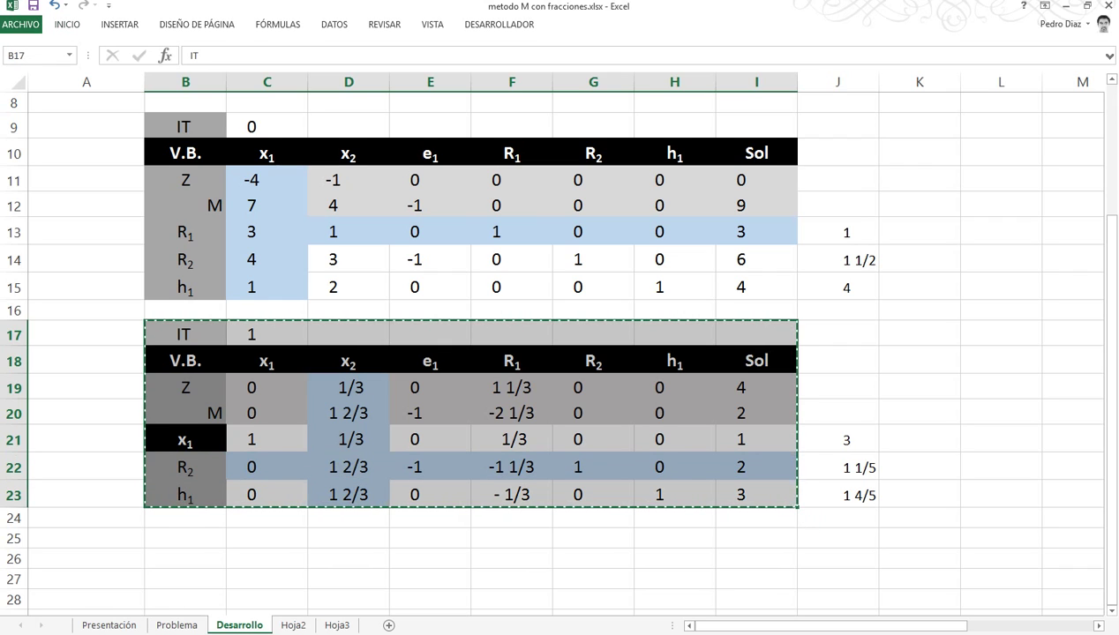
pyautogui.click(185, 538)
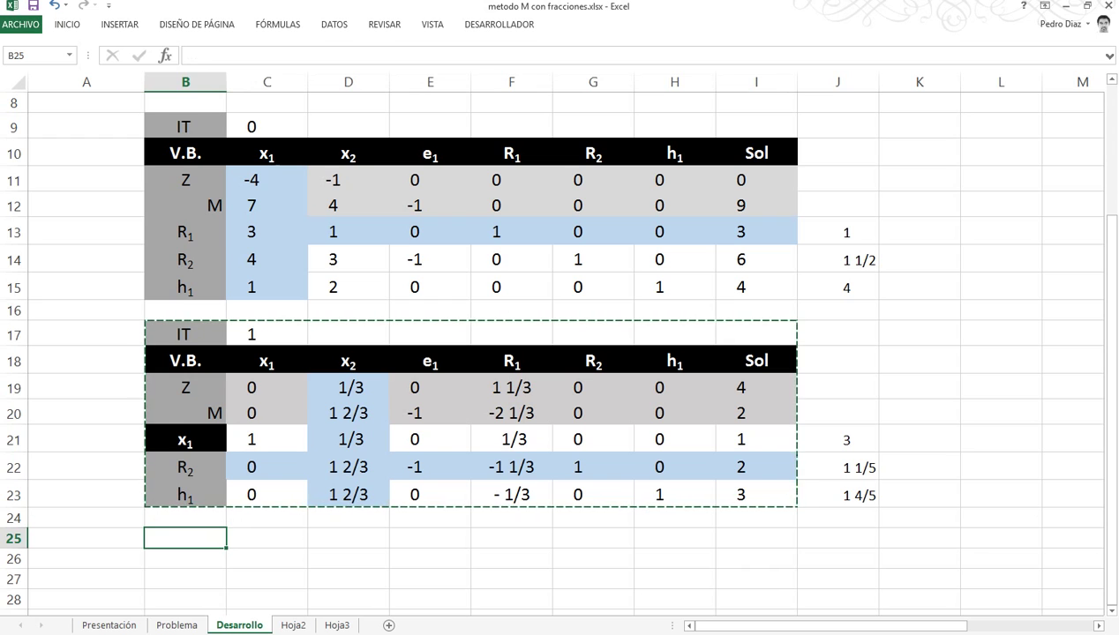
pyautogui.hotkey('ctrl', 'v')
pyautogui.scroll(-3, 554, 349)
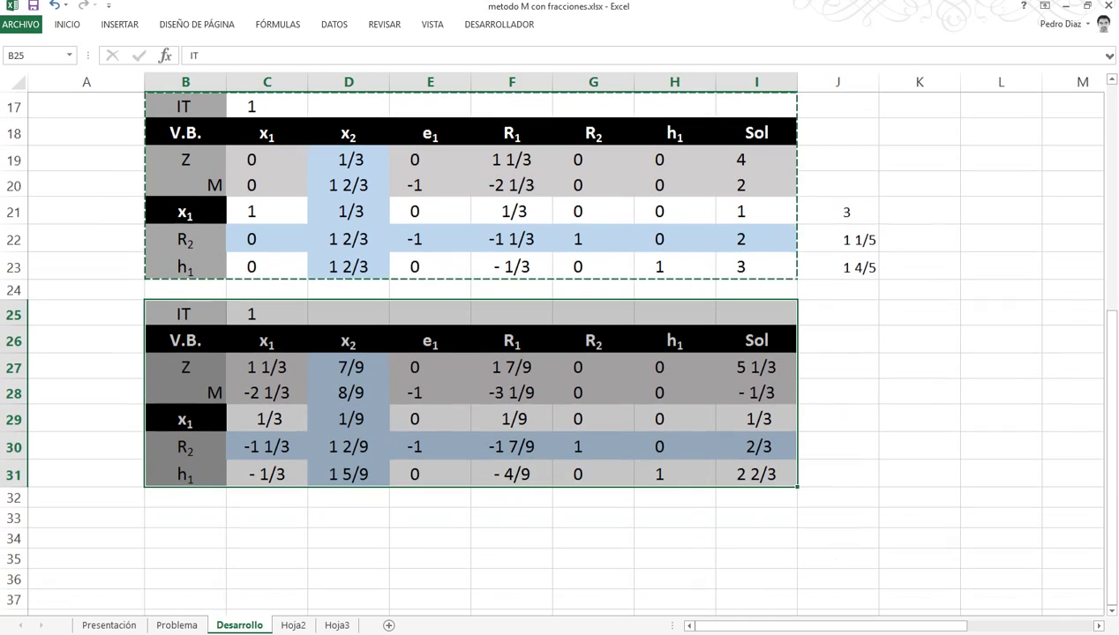
# Set the iteration number in C25 to 2 and replace the R2 label in B30 with a copy of the x2 heading
pyautogui.click(266, 313)
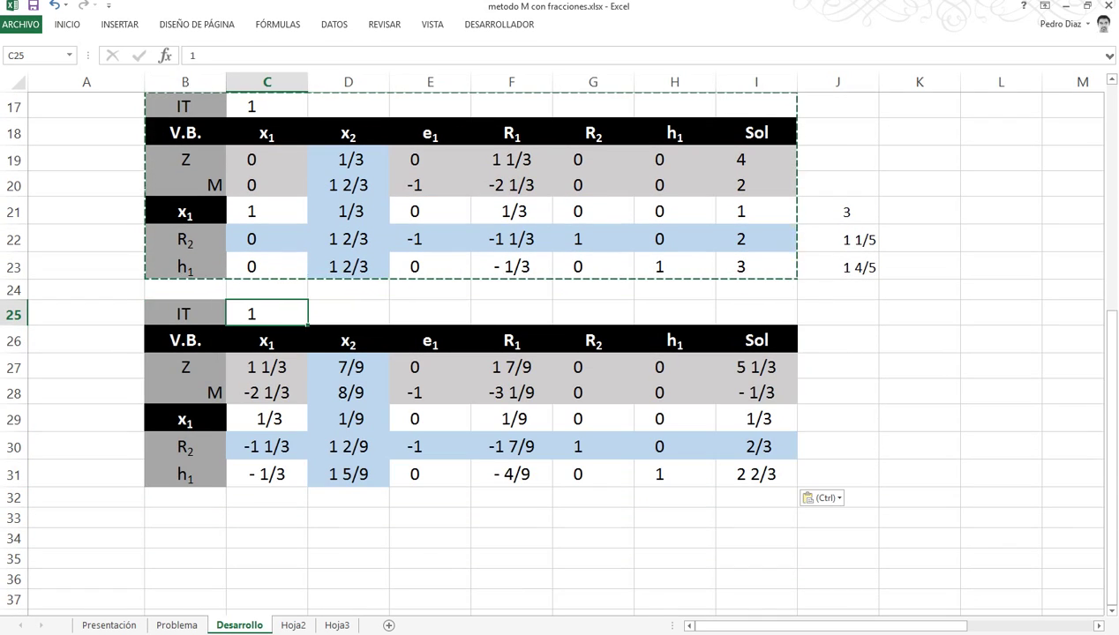
pyautogui.write('2')
pyautogui.press('Return')
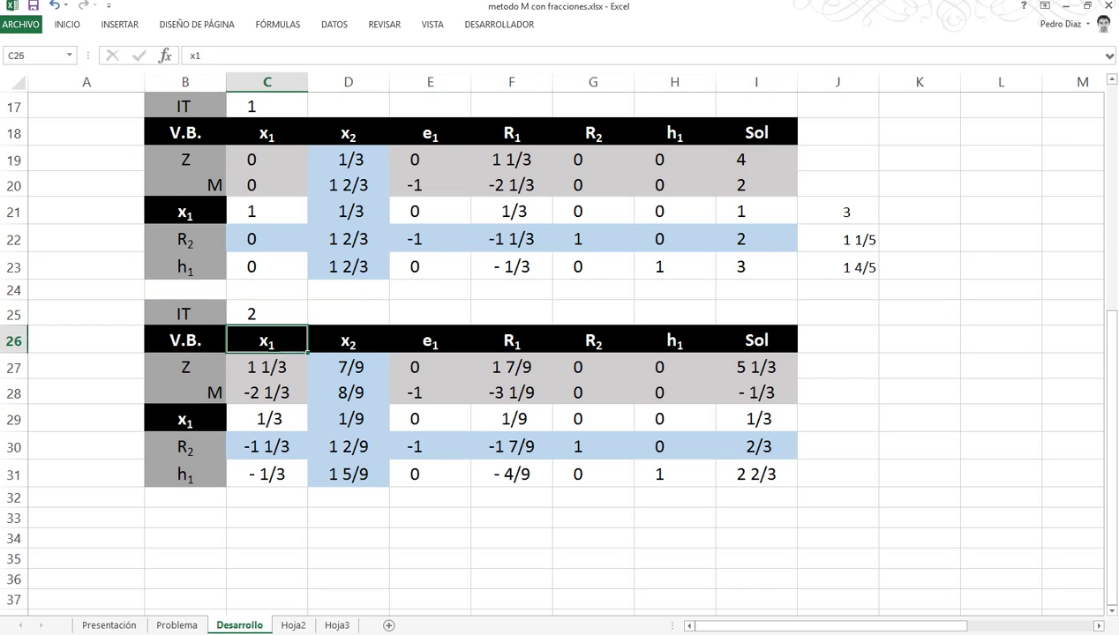
pyautogui.press('Right')
pyautogui.hotkey('ctrl', 'c')
pyautogui.click(186, 446)
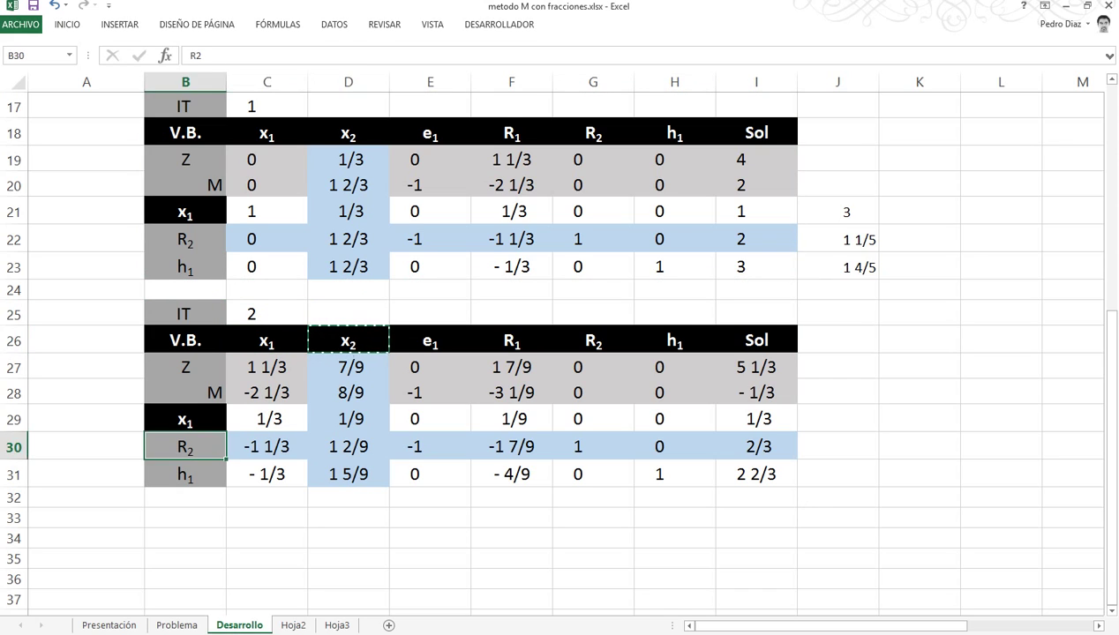
pyautogui.hotkey('ctrl', 'v')
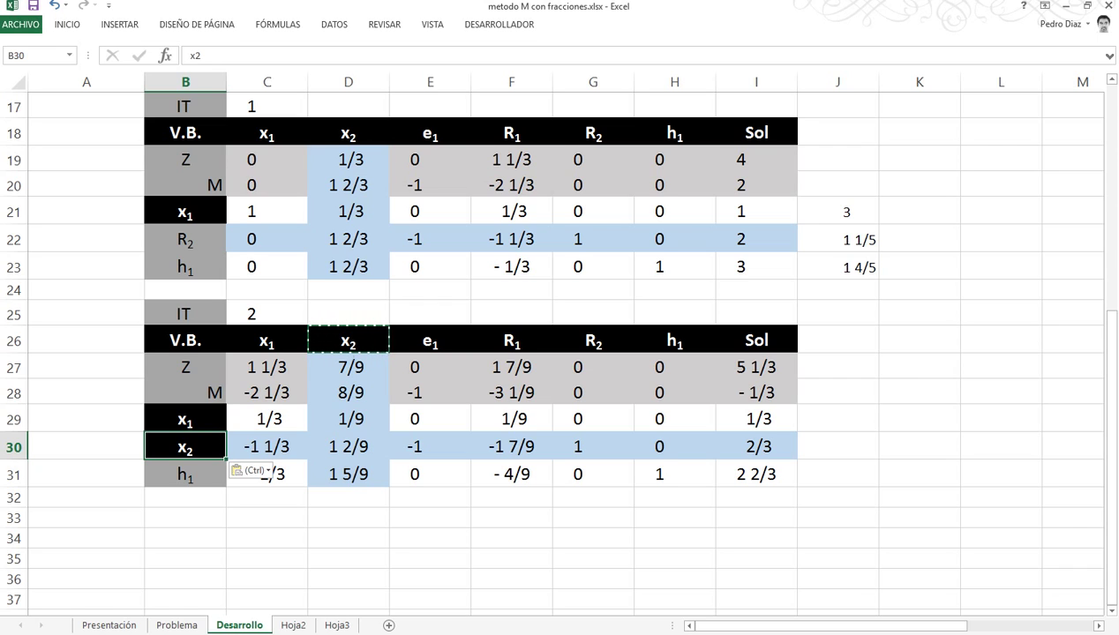
# Clear the copied values from C27:I31 in the iteration 2 table
pyautogui.moveTo(267, 367); pyautogui.dragTo(756, 474)
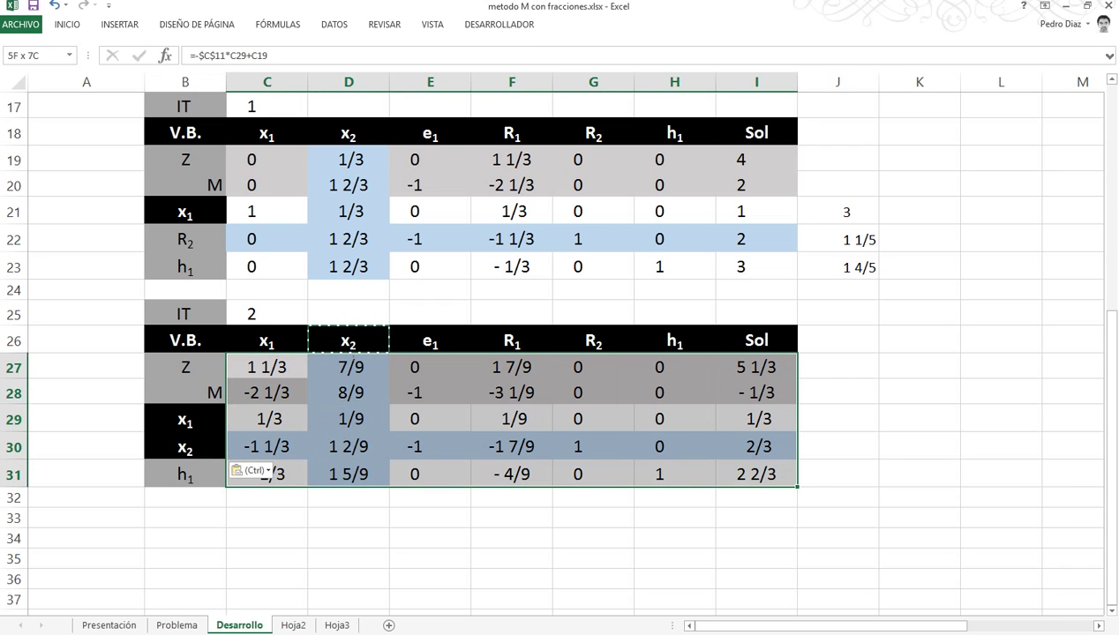
pyautogui.press('Delete')
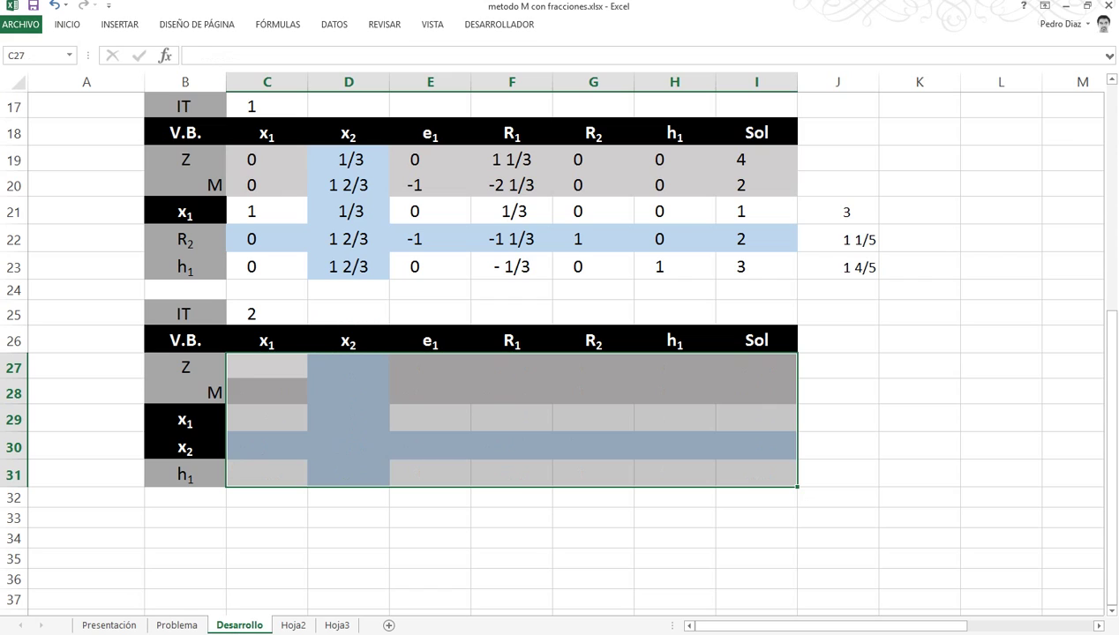
pyautogui.click(349, 445)
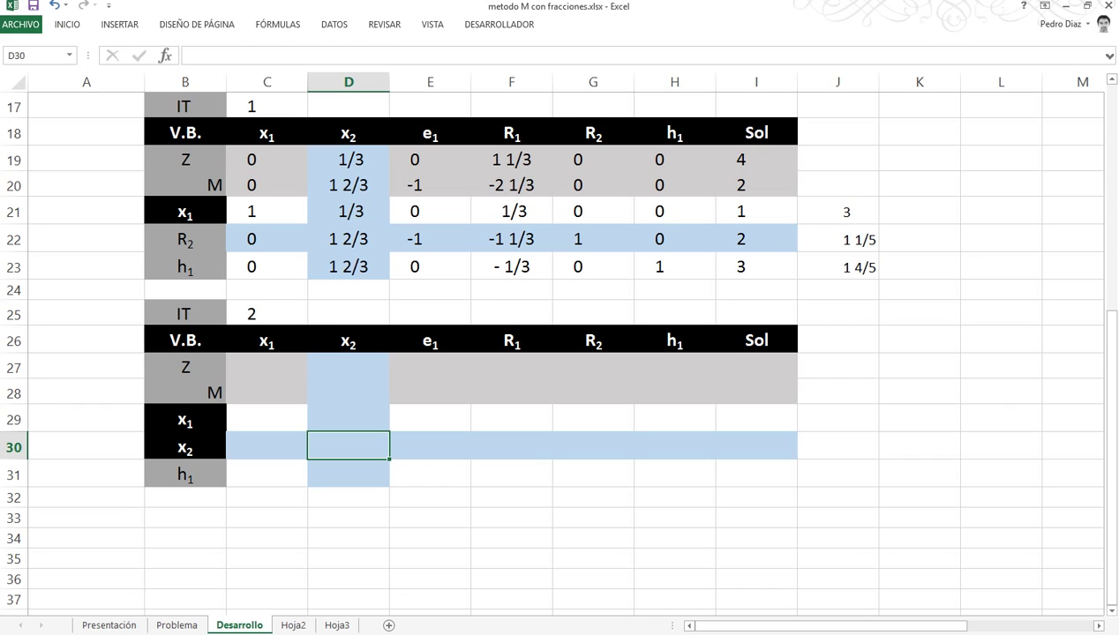
# Enter the pivot row formula +C22/$D$22 in C30, dividing by the absolute pivot element
pyautogui.click(267, 446)
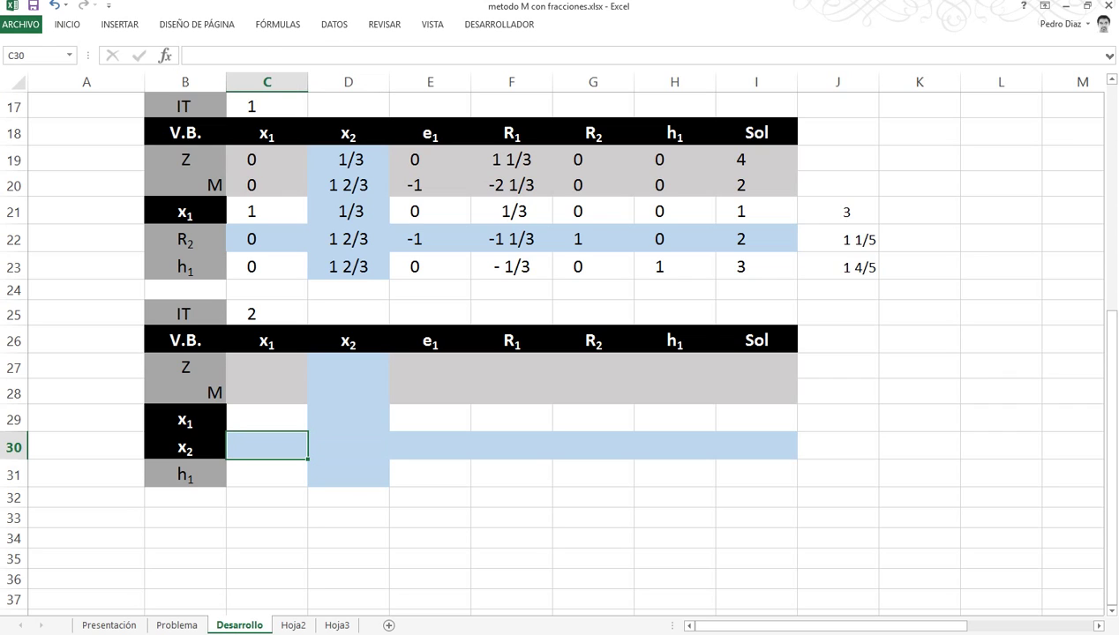
pyautogui.click(348, 239)
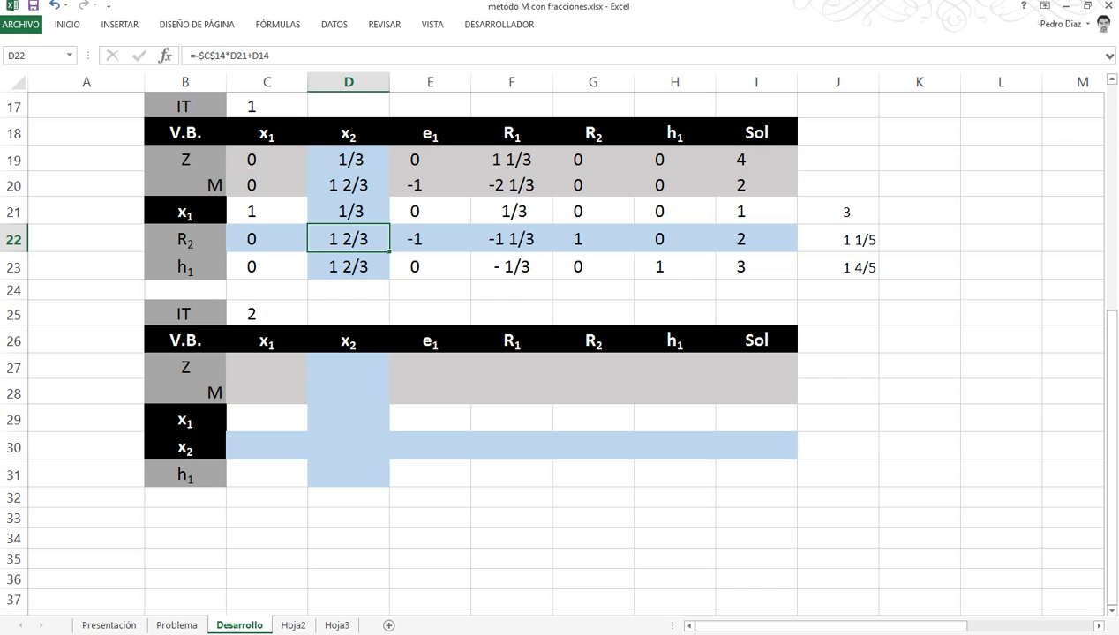
pyautogui.click(267, 446)
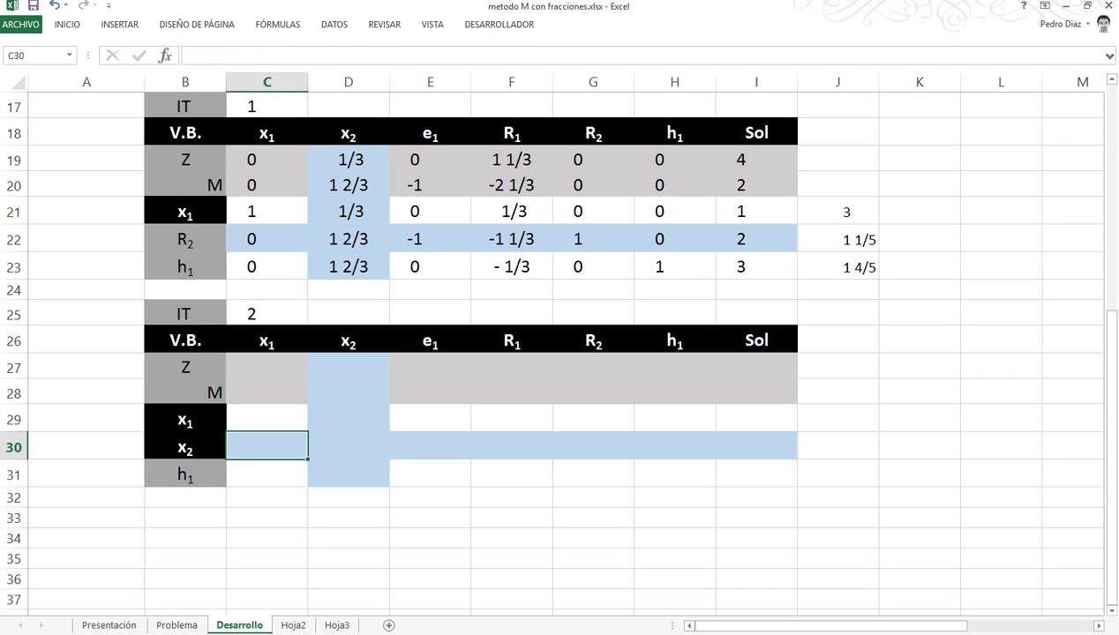
pyautogui.write('+')
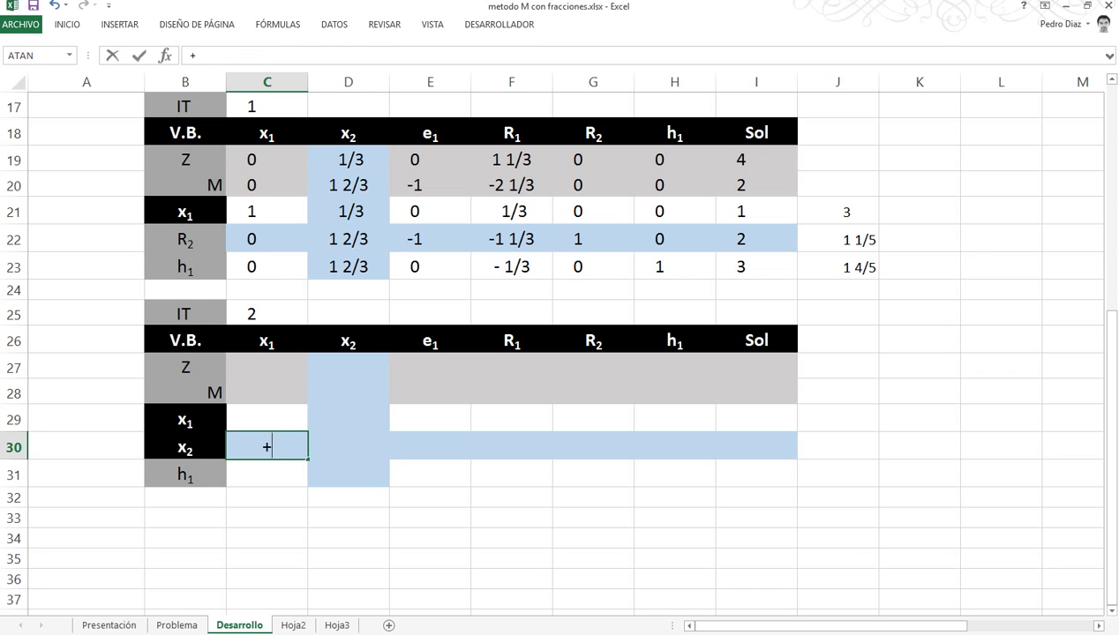
pyautogui.click(267, 239)
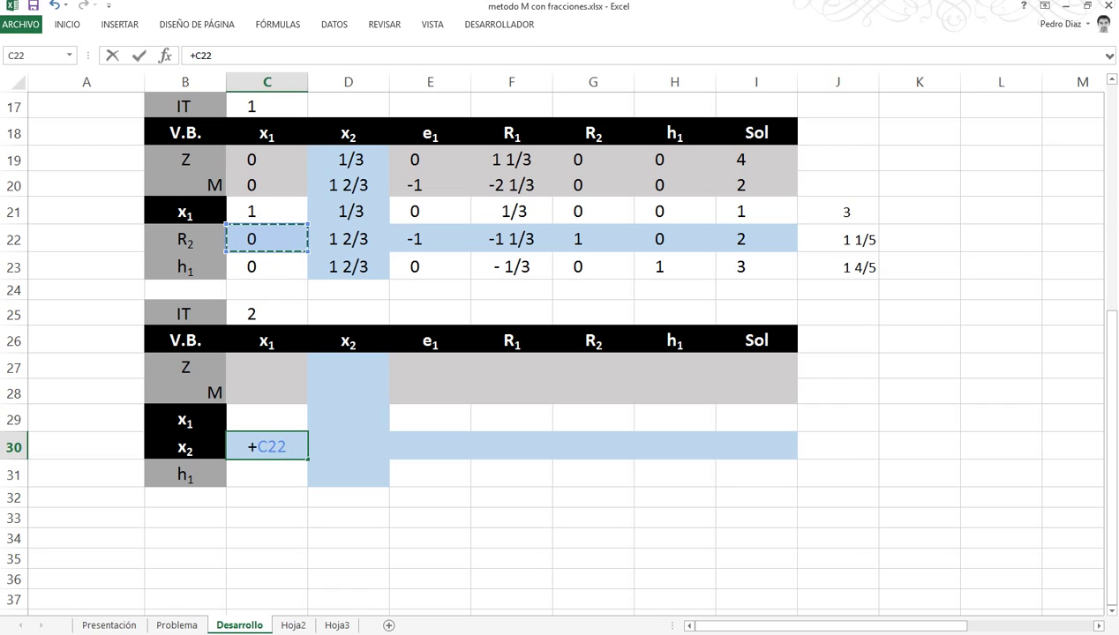
pyautogui.write('/')
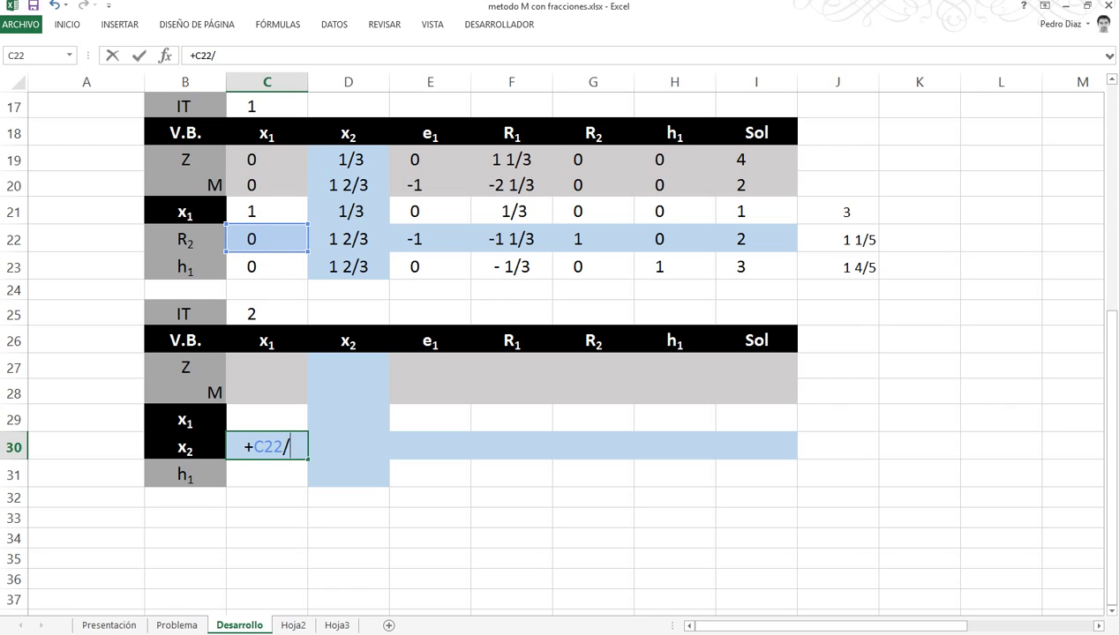
pyautogui.click(348, 239)
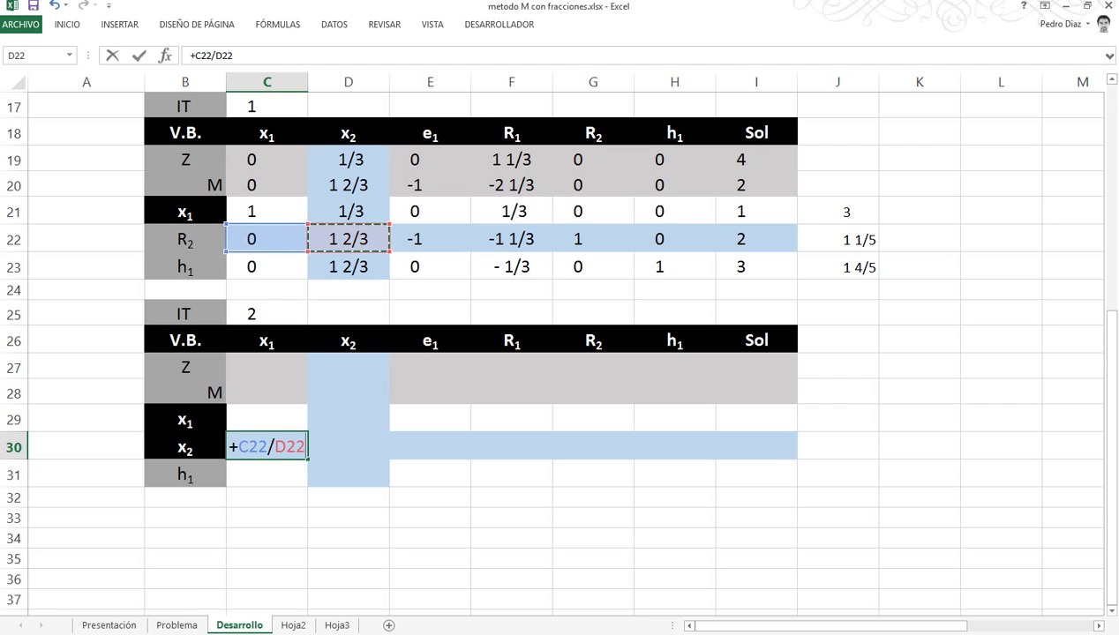
pyautogui.press('F4')
pyautogui.hotkey('ctrl', 'Return')
# Fill the x2 row formula from C30 across to I30
pyautogui.press('Up')
pyautogui.hotkey('shift', 'Right')
pyautogui.hotkey('shift', 'Right')
pyautogui.hotkey('shift', 'Right')
pyautogui.hotkey('shift', 'Right')
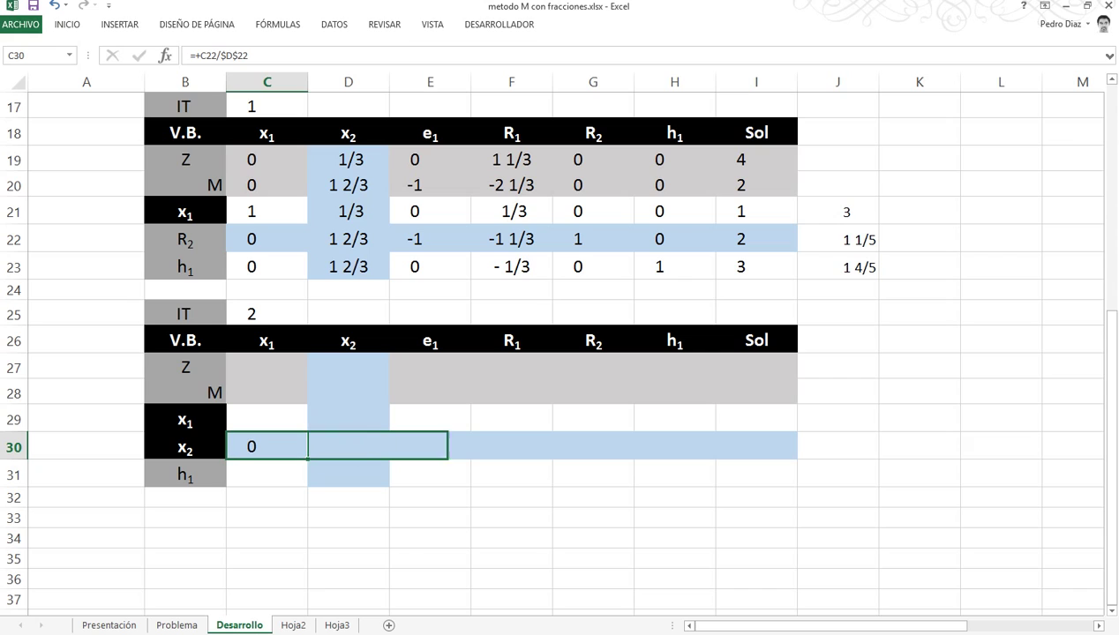
pyautogui.hotkey('shift', 'Right')
pyautogui.hotkey('shift', 'Right')
pyautogui.hotkey('ctrl', 'd')
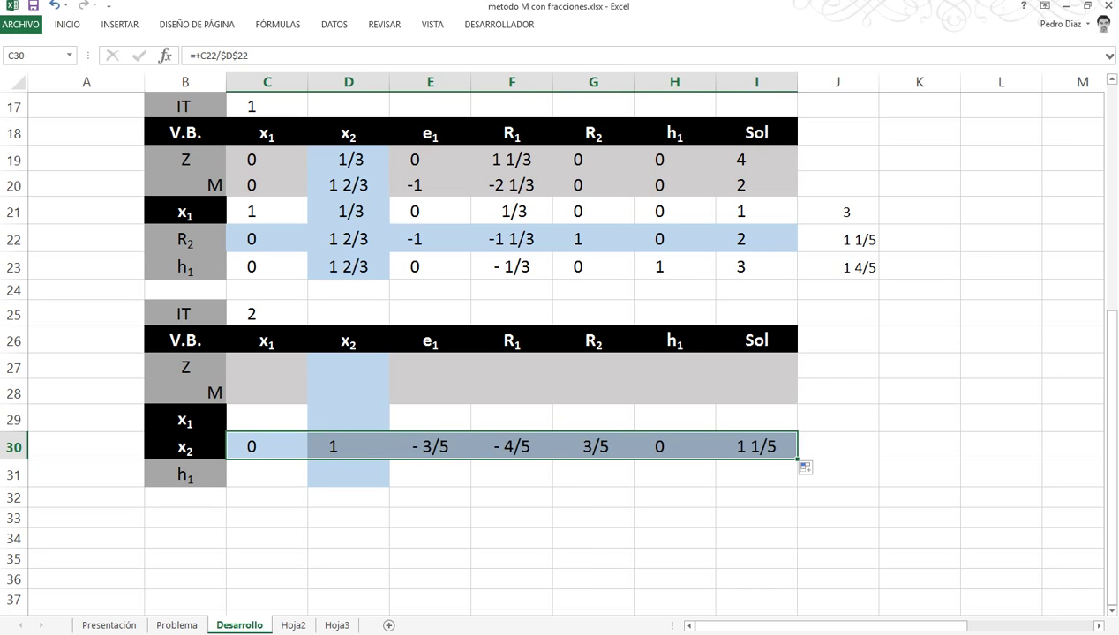
# Enter the Z row formula -$D$19*C30+C19 in C27 of the iteration 2 table
pyautogui.click(267, 367)
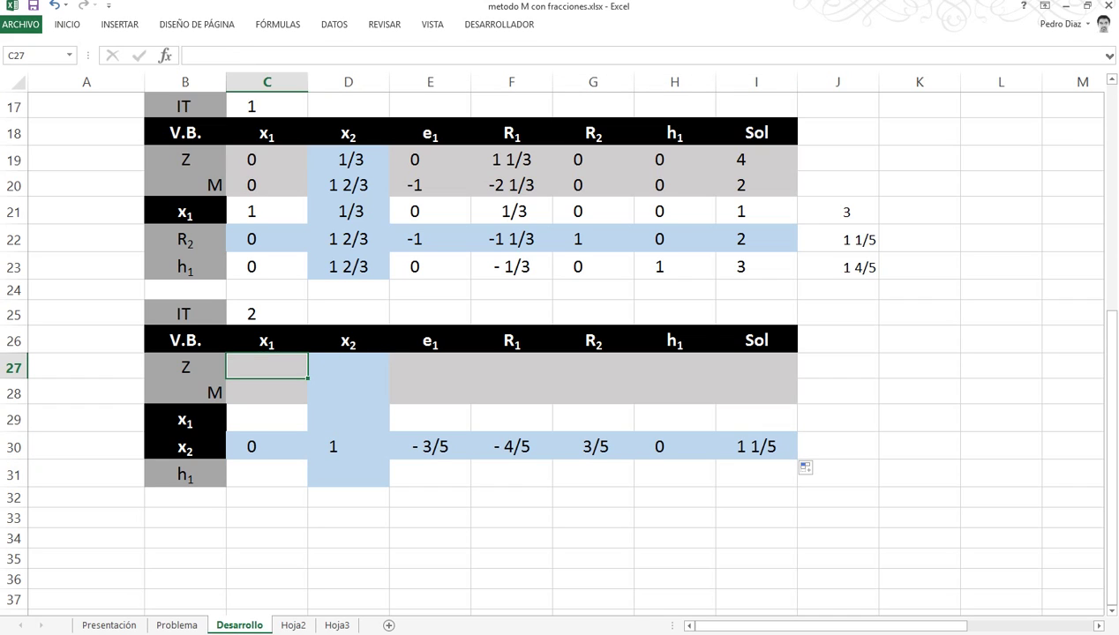
pyautogui.write('-')
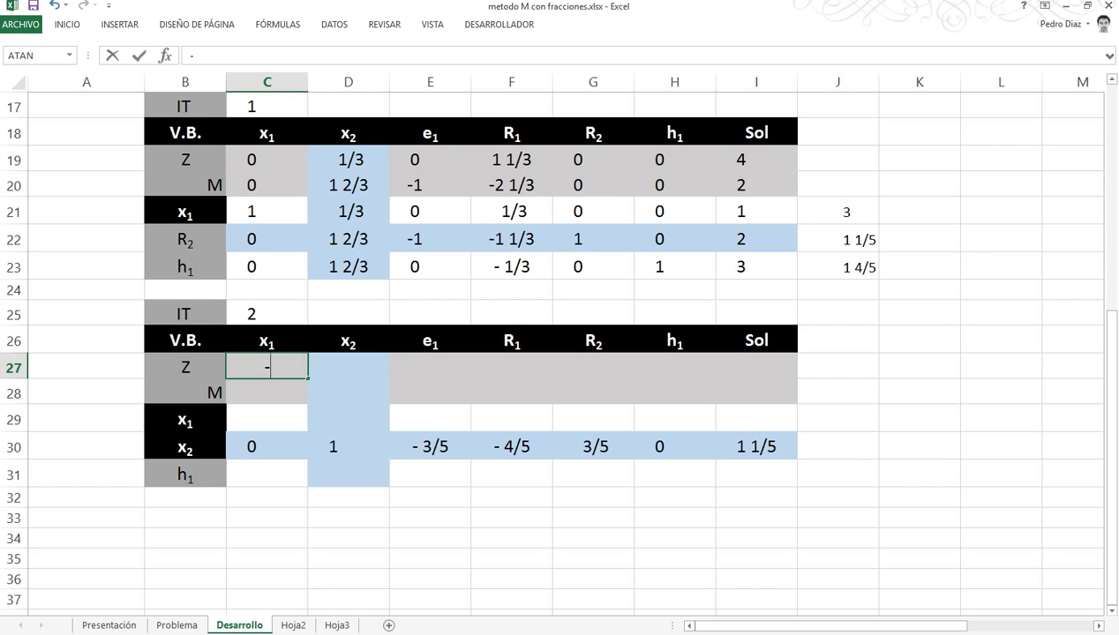
pyautogui.click(349, 160)
pyautogui.press('F4')
pyautogui.write('*')
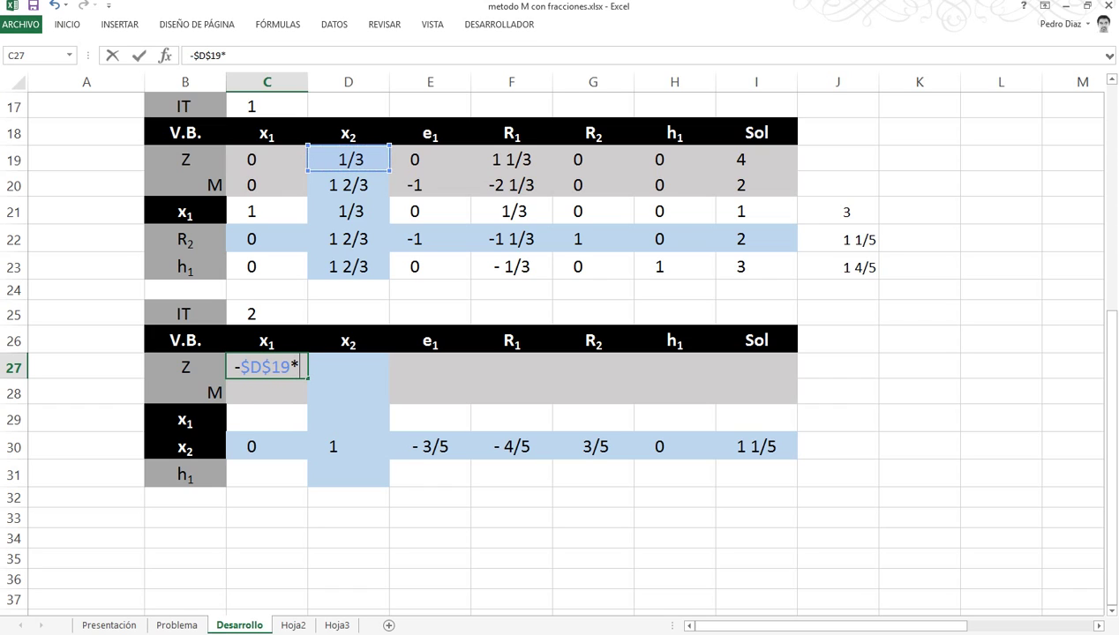
pyautogui.click(267, 446)
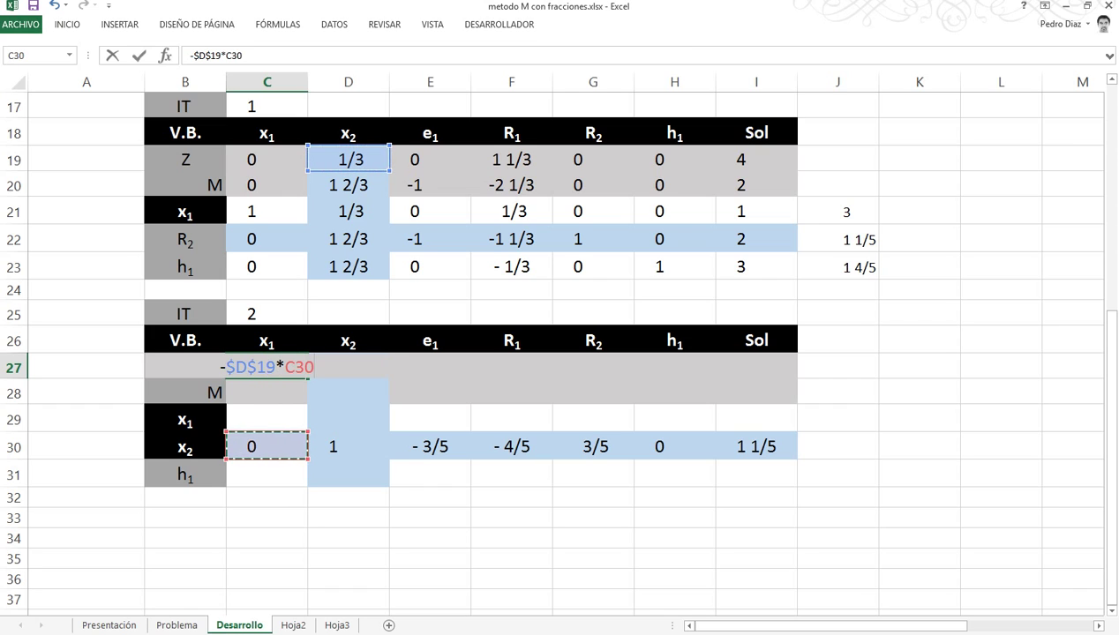
pyautogui.write('+')
pyautogui.click(267, 160)
pyautogui.press('Return')
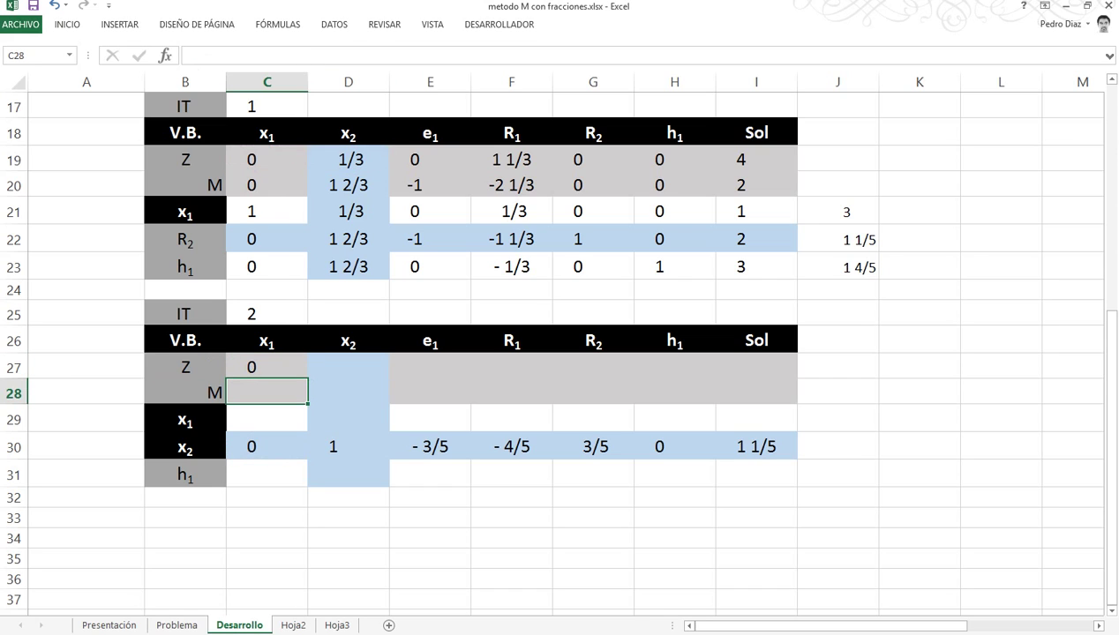
# Fill the Z row formula from C27 across to I27, and select the first M row cell, C28
pyautogui.click(267, 367)
pyautogui.moveTo(308, 378); pyautogui.dragTo(759, 376)
pyautogui.click(267, 392)
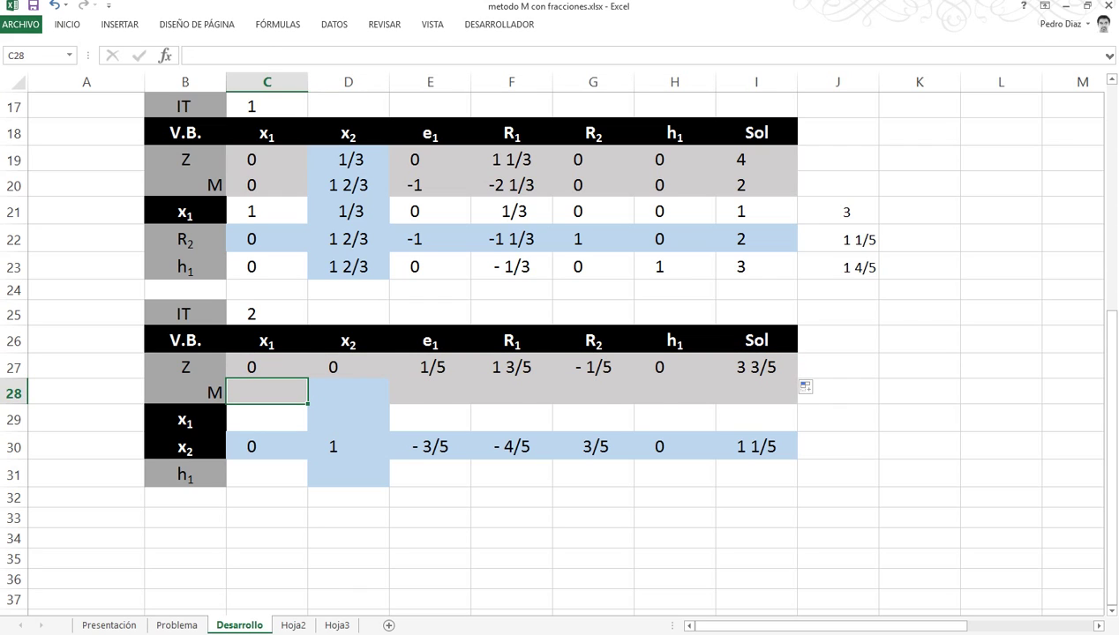
# Enter the M row formula -$D$20*C30+C20 in C28 and fill it across to I28
pyautogui.write('-')
pyautogui.click(349, 185)
pyautogui.press('F4')
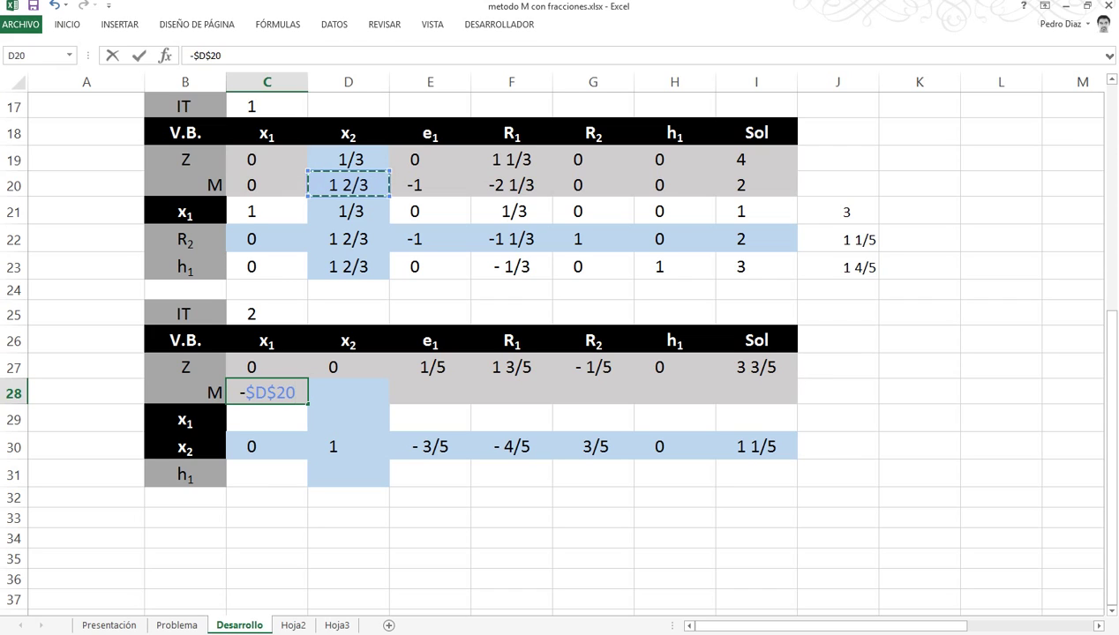
pyautogui.write('*')
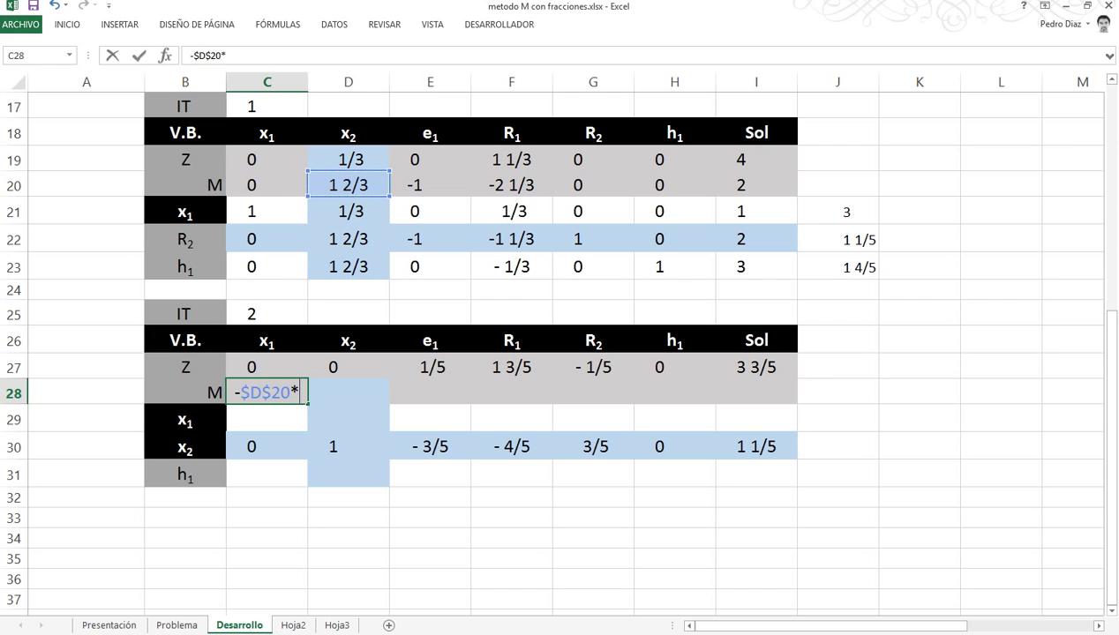
pyautogui.click(267, 447)
pyautogui.write('+')
pyautogui.click(267, 186)
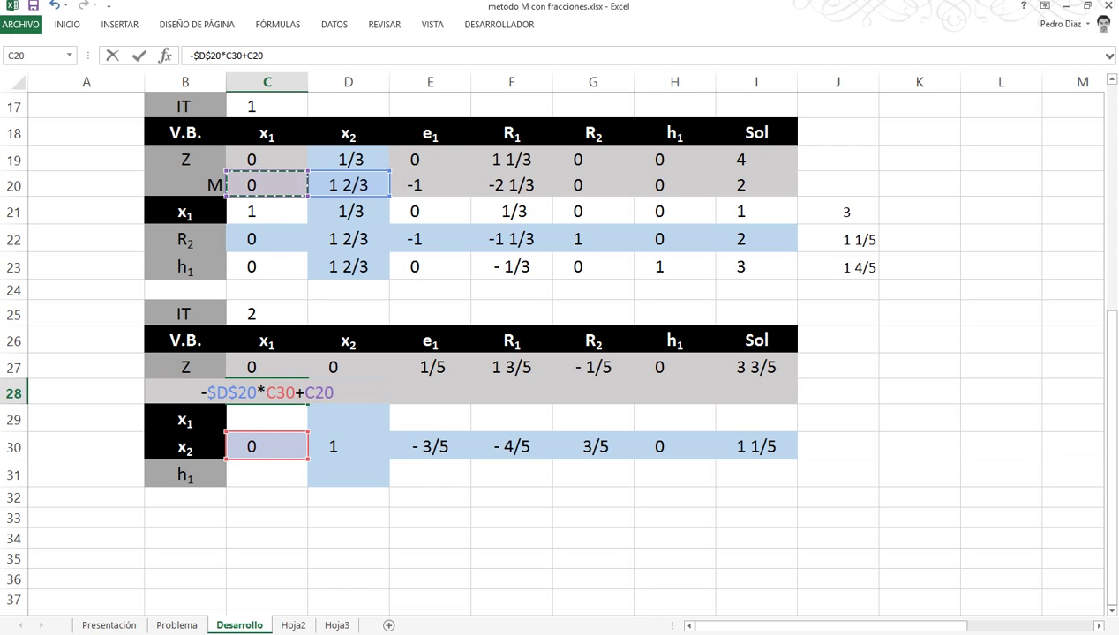
pyautogui.press('Return')
pyautogui.click(266, 393)
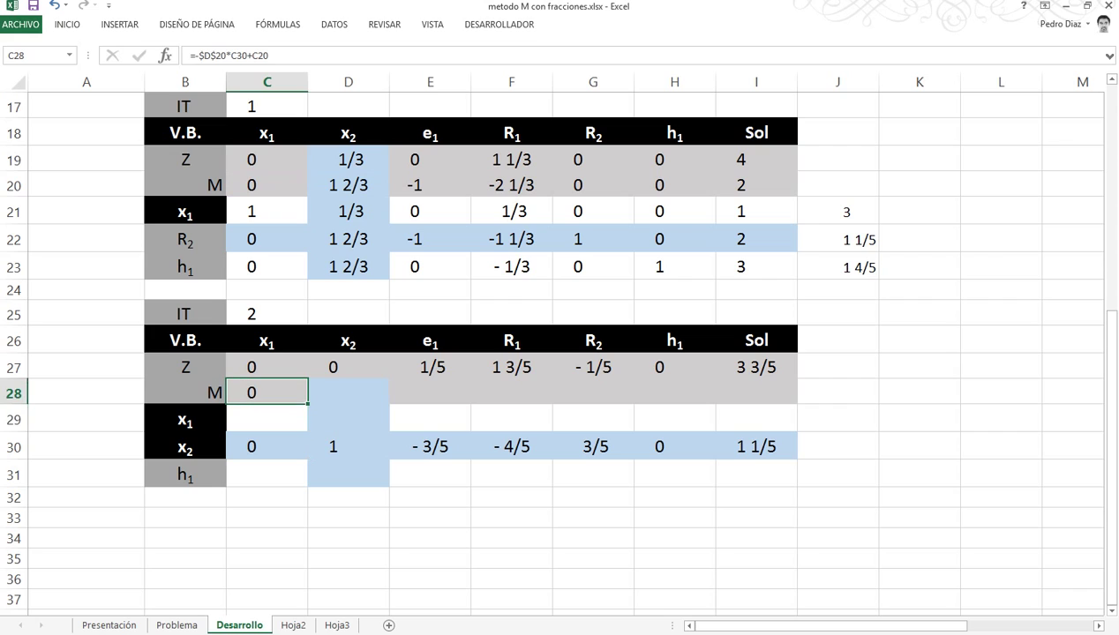
pyautogui.moveTo(307, 403); pyautogui.dragTo(792, 395)
# Enter the x1 row formula -$D$21*C30+C21 in C29 and fill it across to I29
pyautogui.moveTo(265, 416); pyautogui.dragTo(325, 417)
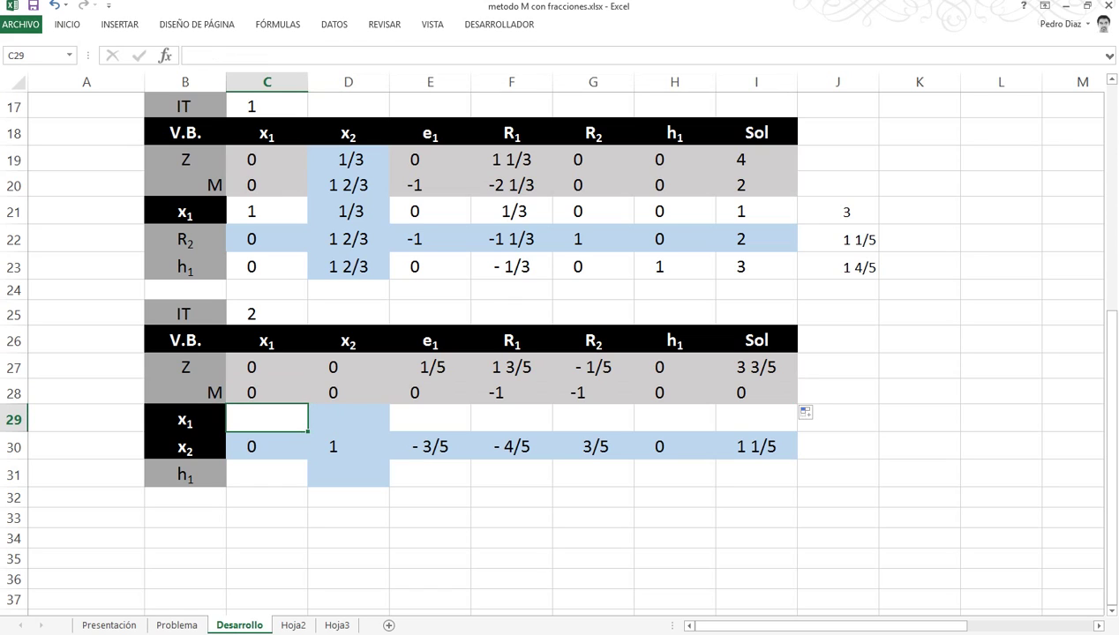
pyautogui.write('-')
pyautogui.click(349, 211)
pyautogui.press('F4')
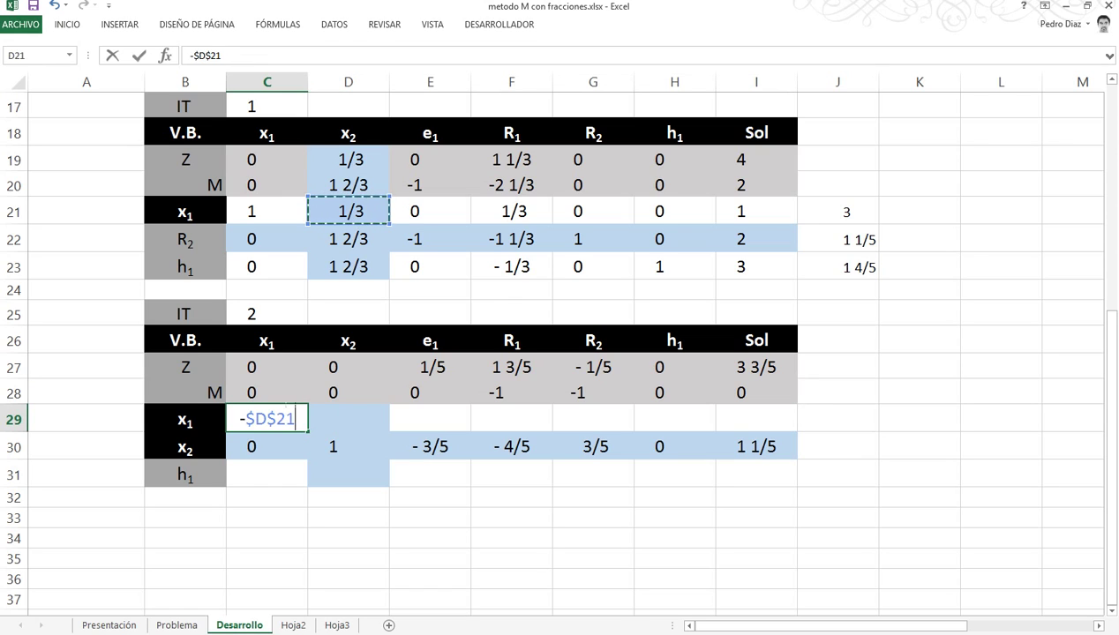
pyautogui.write('*')
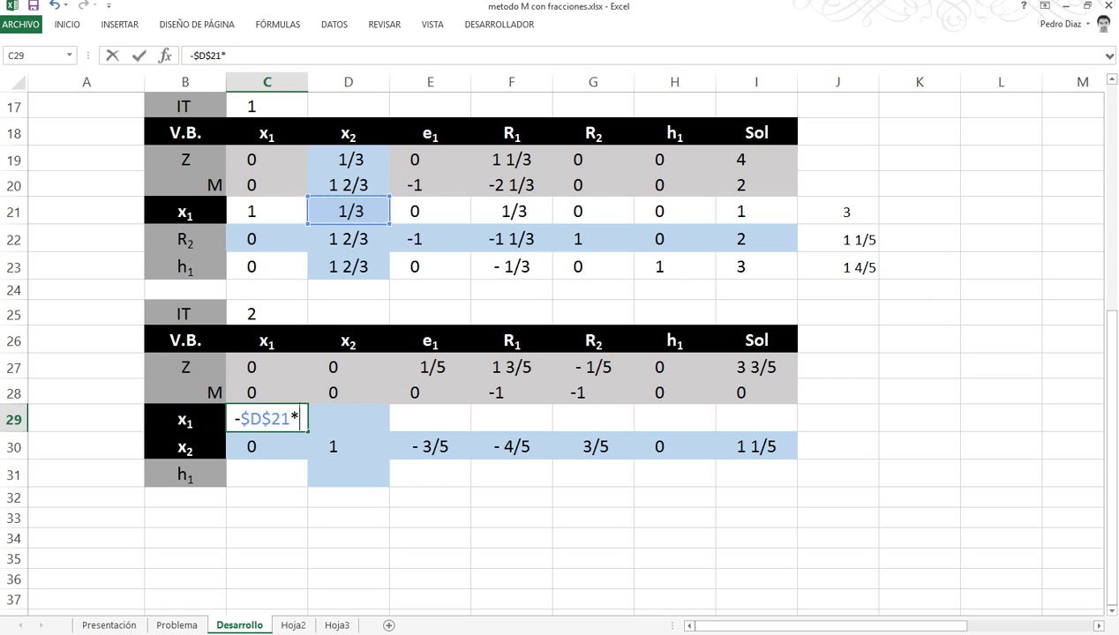
pyautogui.press('Down')
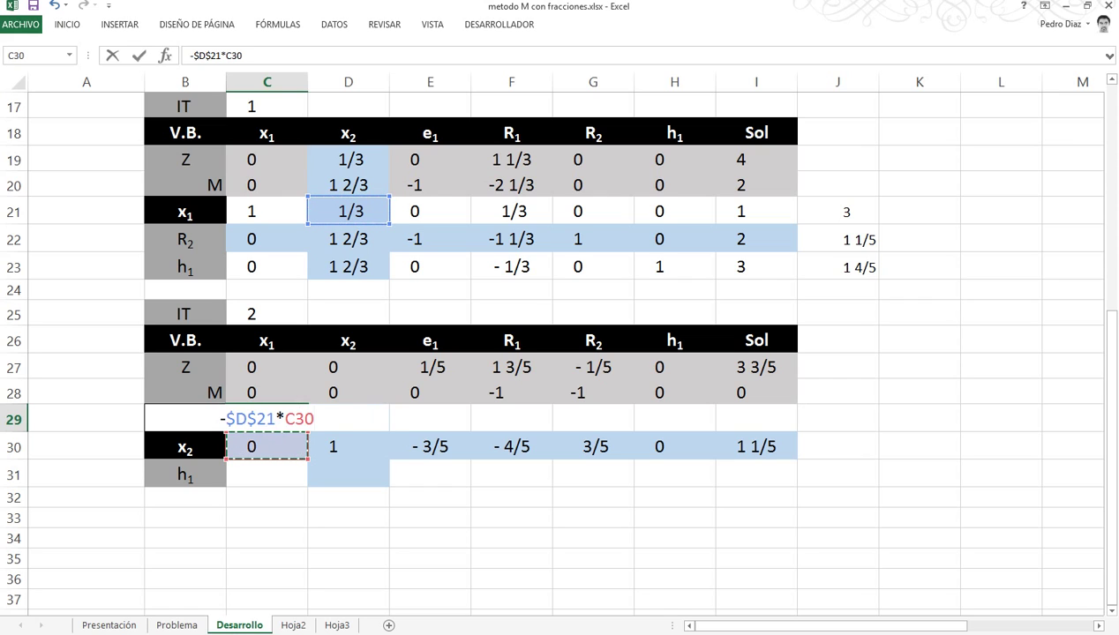
pyautogui.write('+')
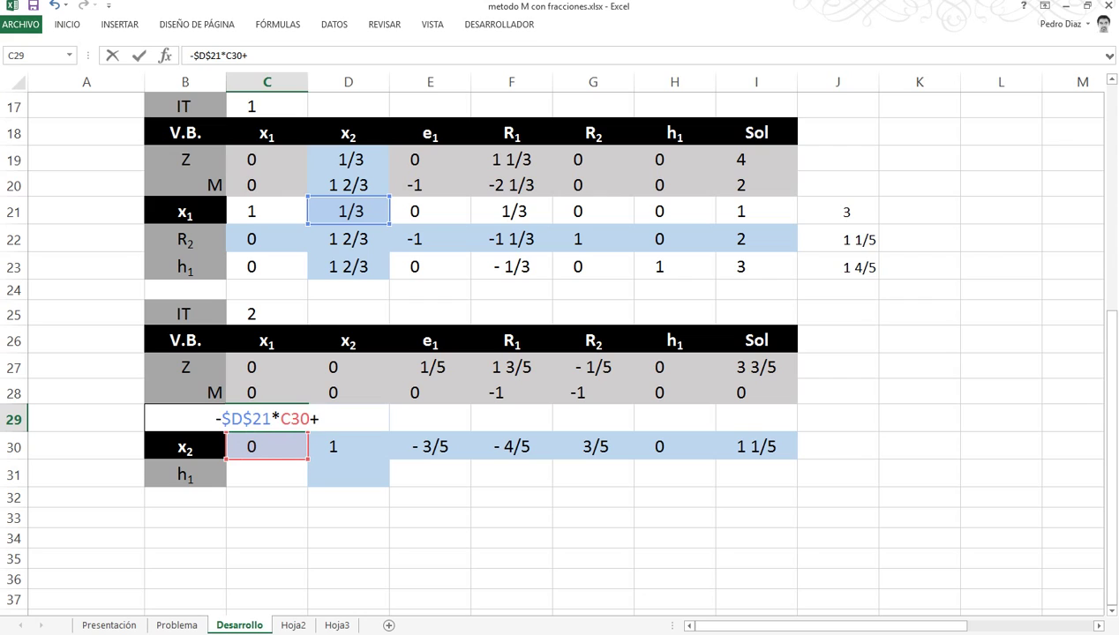
pyautogui.press('Up')
pyautogui.press('Up')
pyautogui.press('Up')
pyautogui.press('Up')
pyautogui.press('Up')
pyautogui.press('Up')
pyautogui.press('Up')
pyautogui.press('Up')
pyautogui.press('Return')
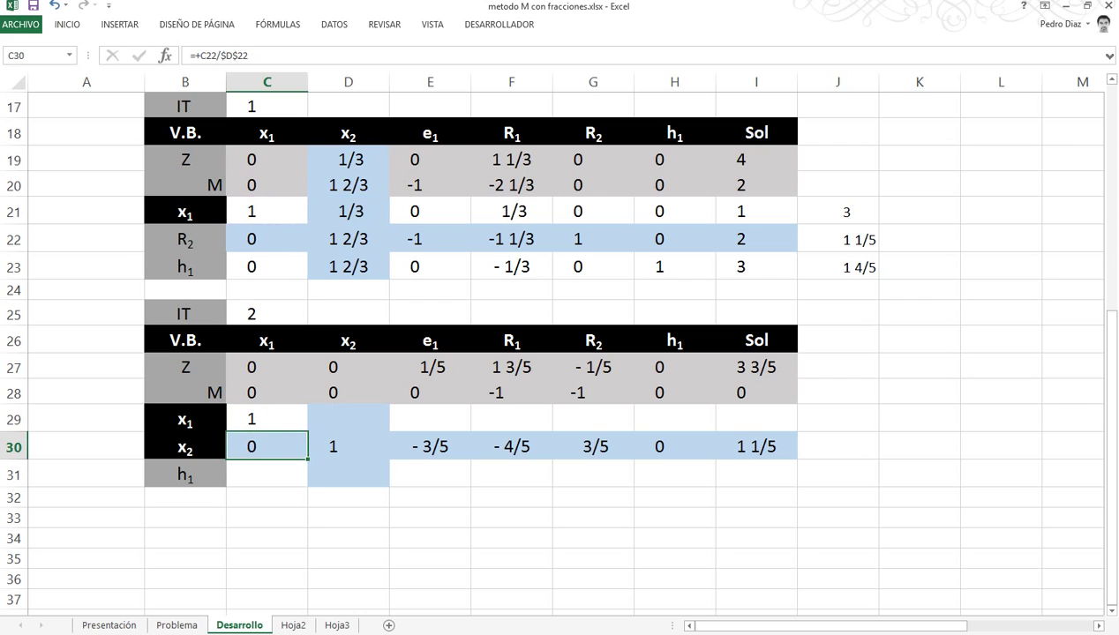
pyautogui.press('Up')
pyautogui.moveTo(308, 431); pyautogui.dragTo(767, 427)
# Enter the h1 row formula -$D$23*C30+C23 in C31 and fill it across to I31
pyautogui.click(266, 474)
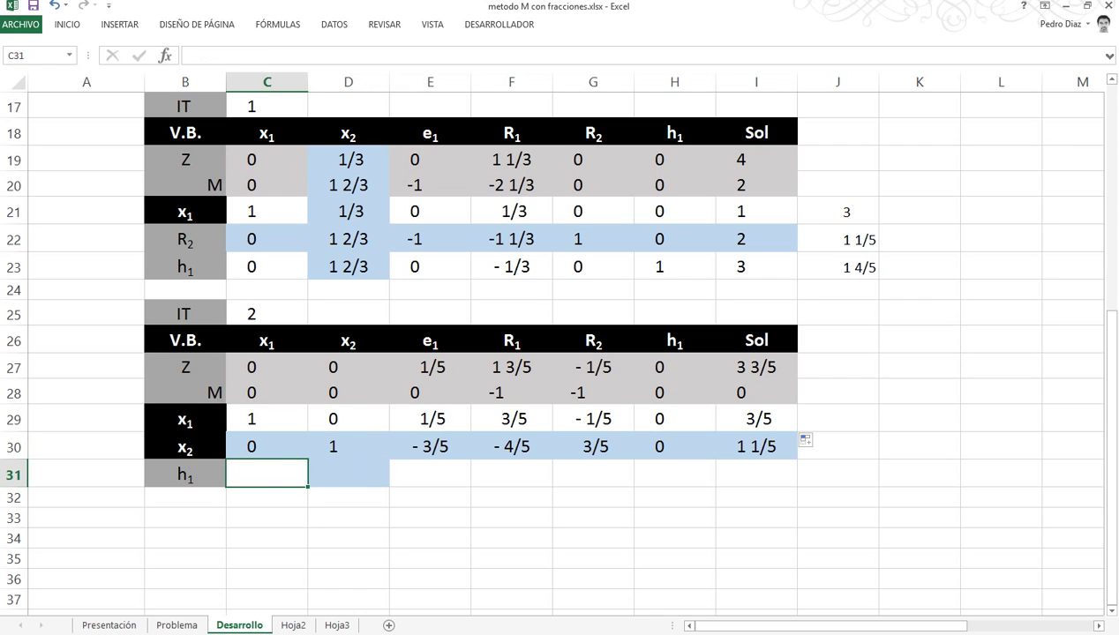
pyautogui.write('-')
pyautogui.click(349, 266)
pyautogui.press('F4')
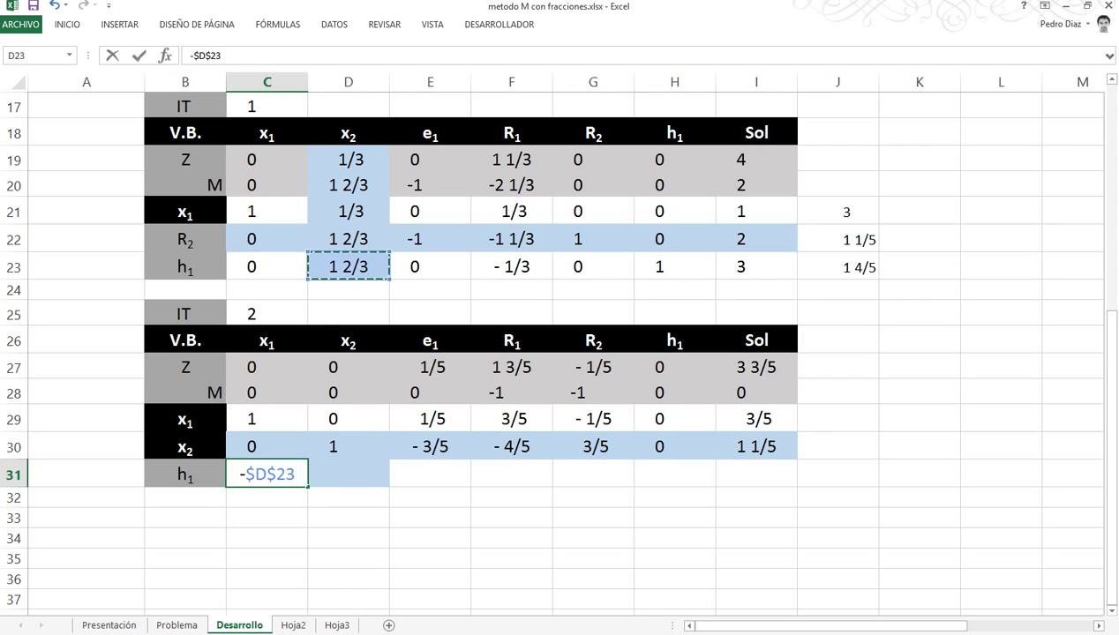
pyautogui.write('*')
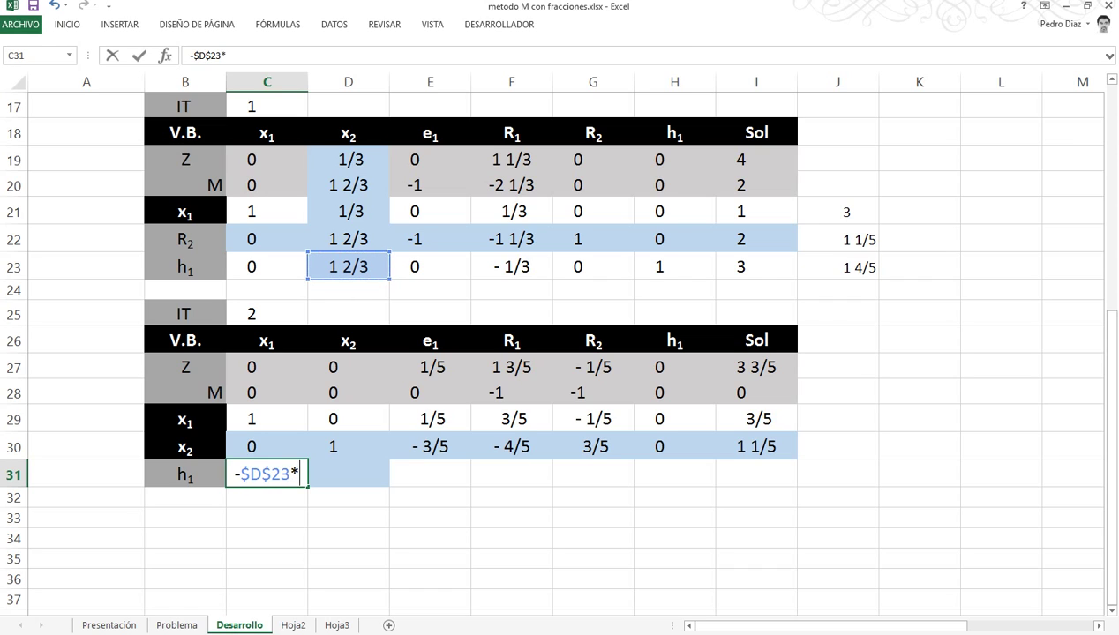
pyautogui.click(267, 447)
pyautogui.write('+')
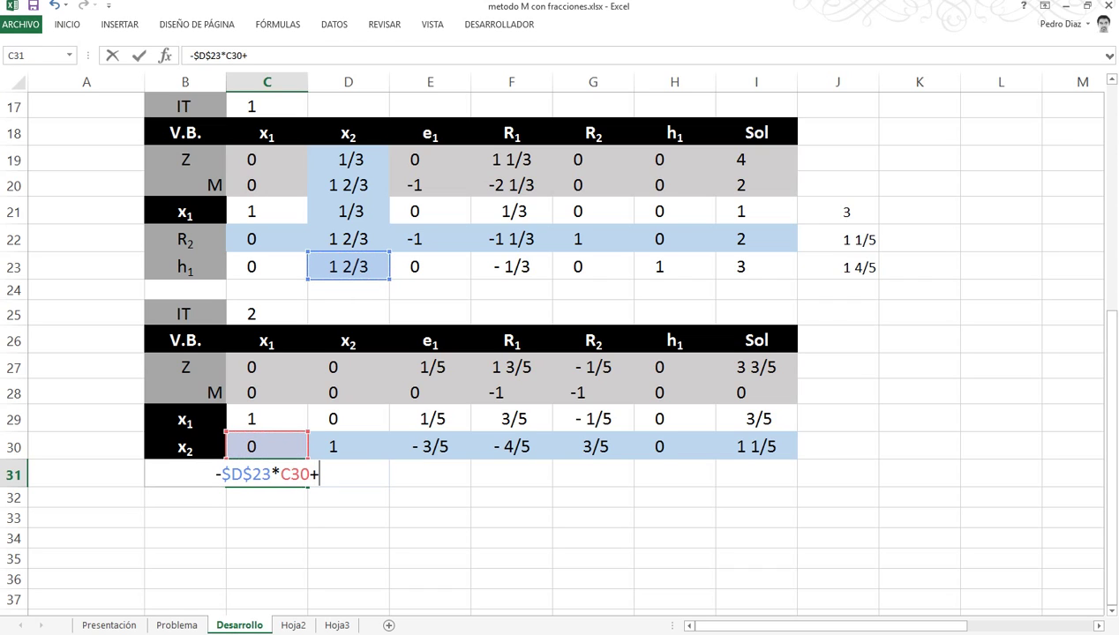
pyautogui.click(267, 266)
pyautogui.press('Return')
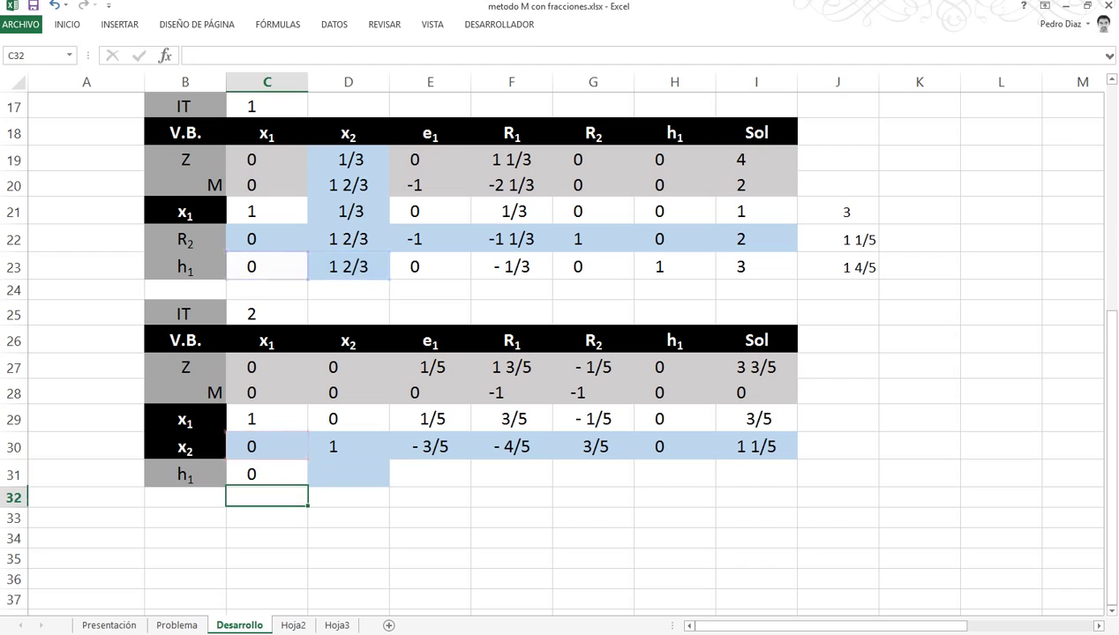
pyautogui.click(268, 474)
pyautogui.moveTo(308, 486); pyautogui.dragTo(794, 485)
# Remove the fill color from C29:I31, the x1, x2 and h1 rows of the iteration 2 table
pyautogui.moveTo(268, 420); pyautogui.dragTo(756, 474)
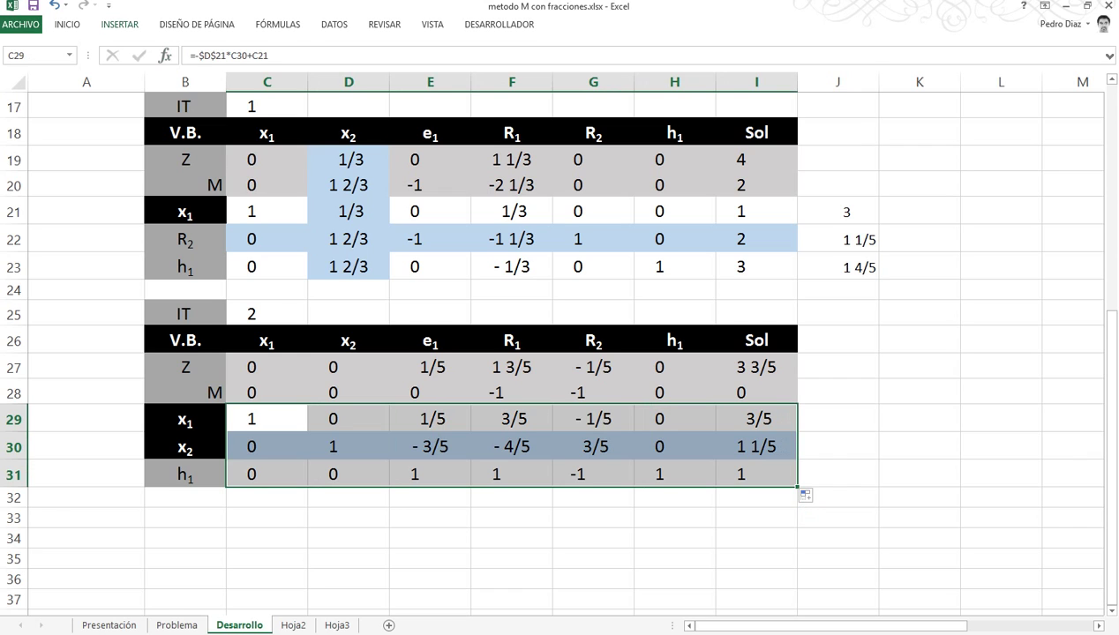
pyautogui.click(67, 25)
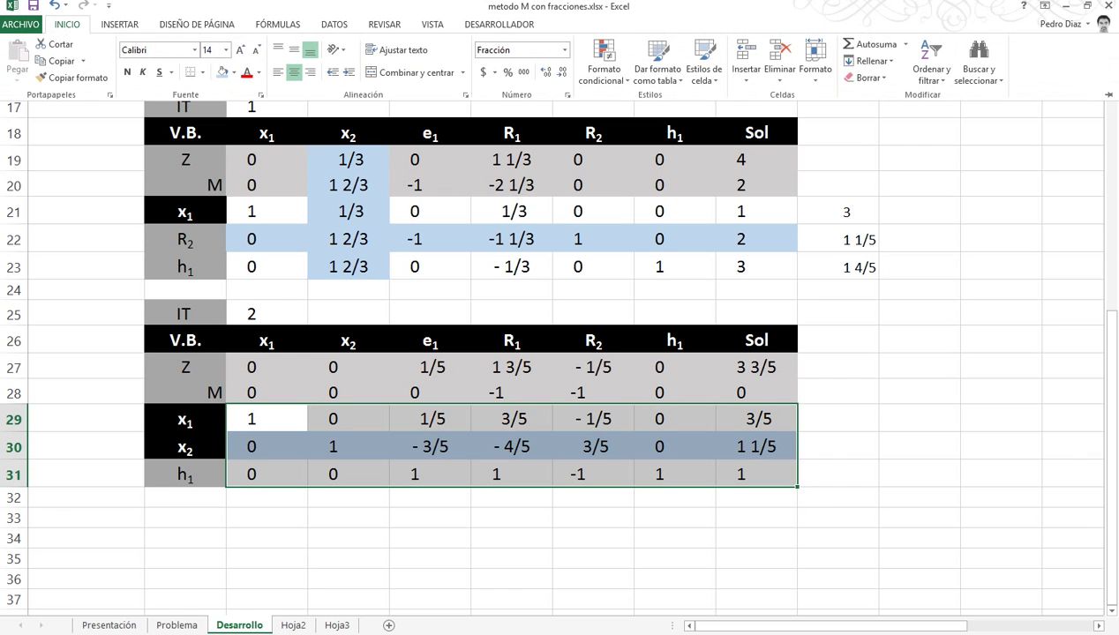
pyautogui.click(232, 72)
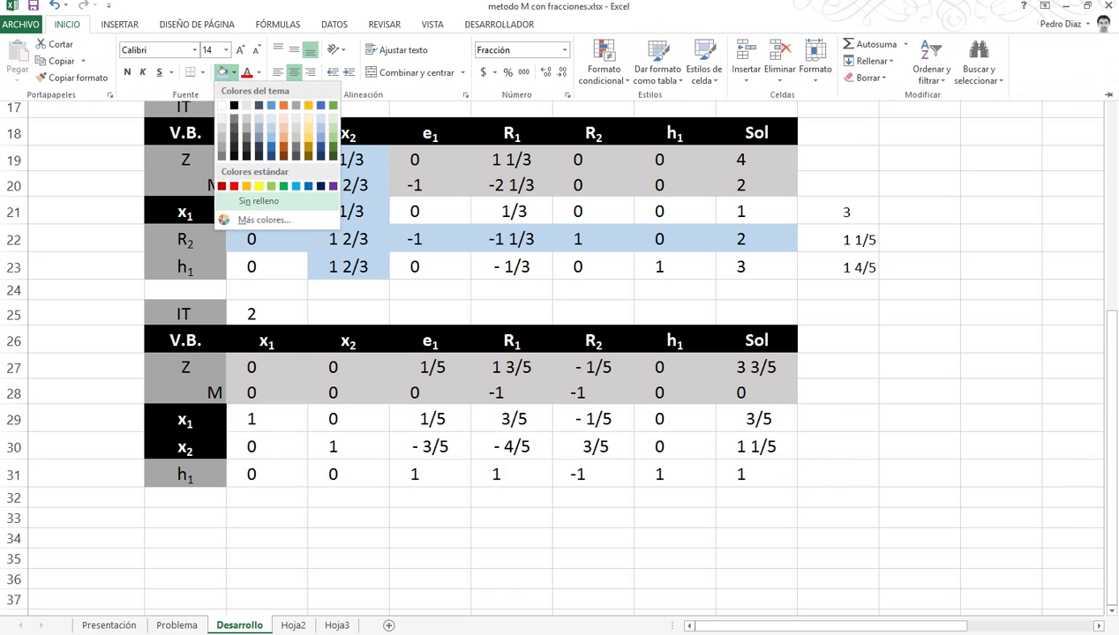
pyautogui.click(259, 201)
pyautogui.click(267, 559)
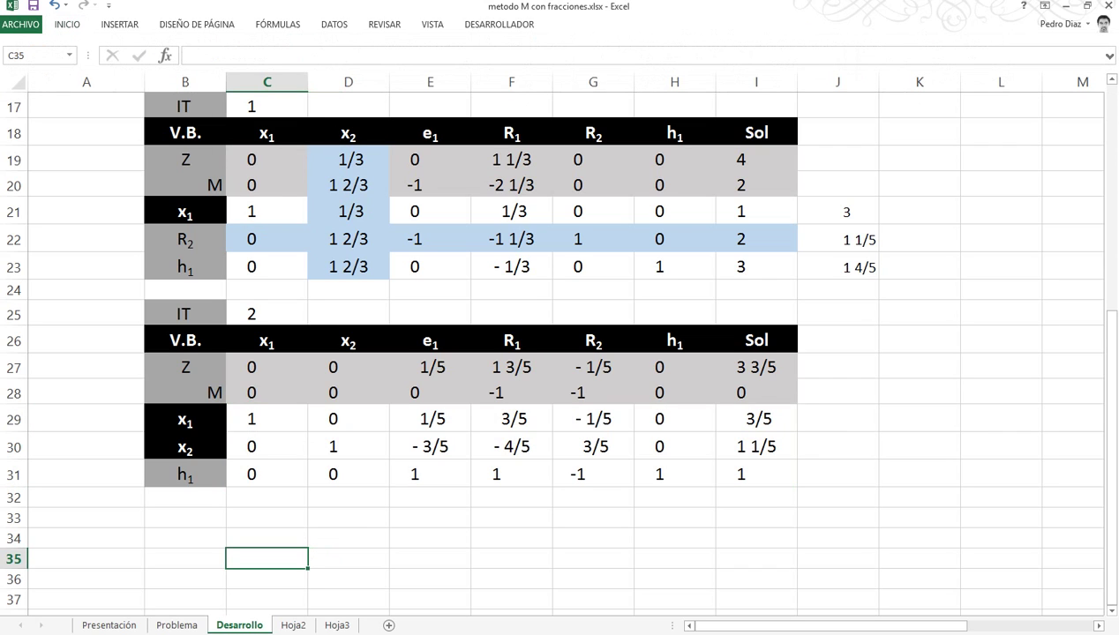
# Check the columns of the basic variables x1, x2 and h1 in the iteration 2 table
pyautogui.click(186, 419)
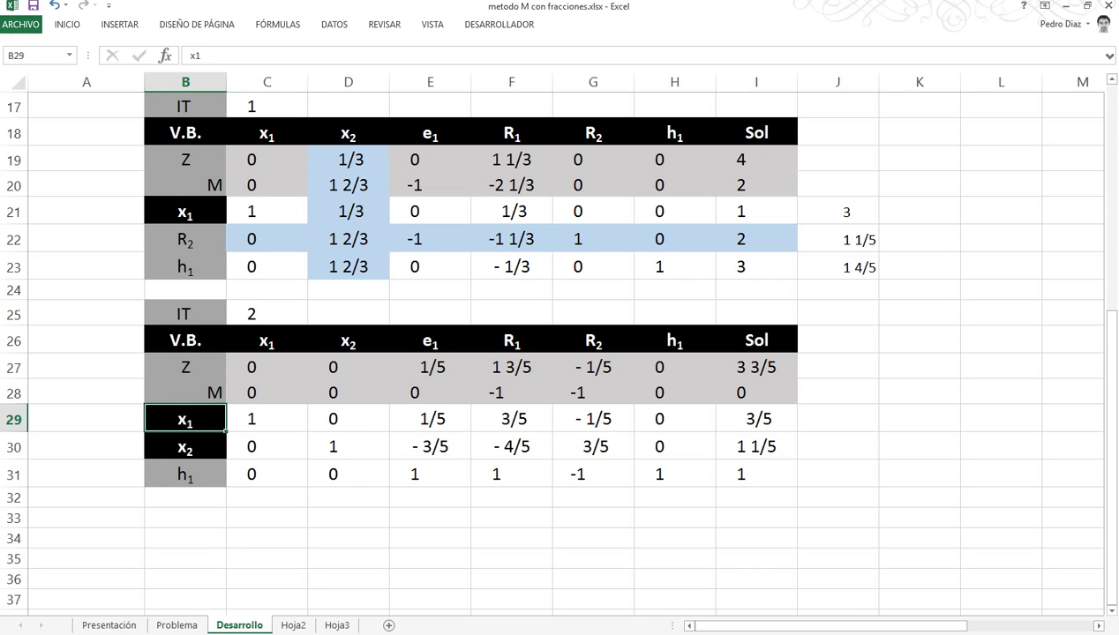
pyautogui.moveTo(267, 367); pyautogui.dragTo(267, 446)
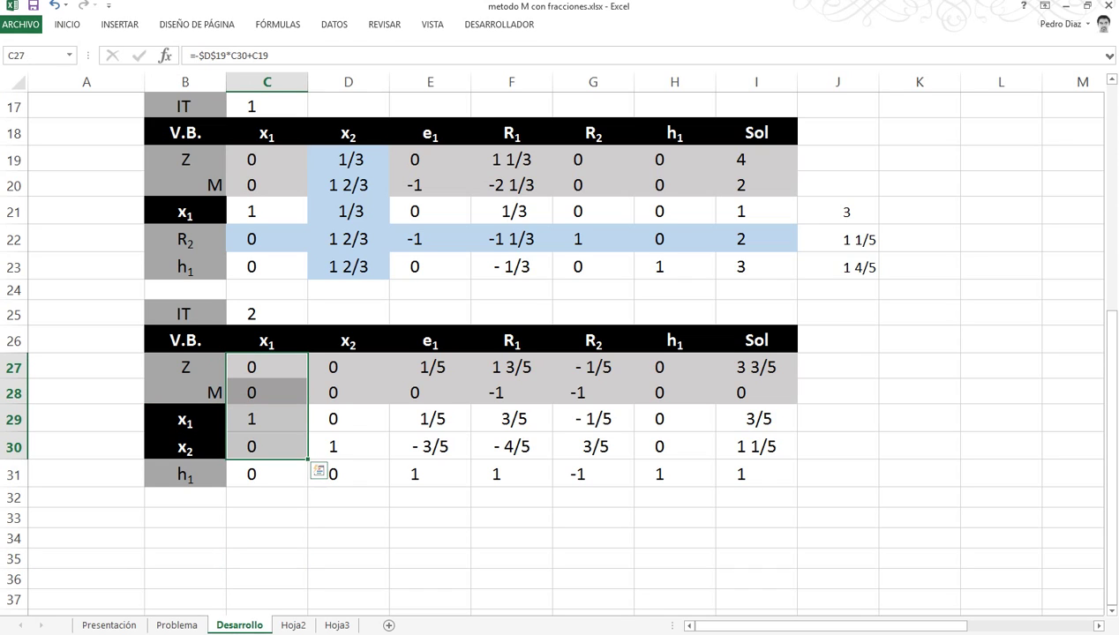
pyautogui.click(185, 447)
pyautogui.moveTo(347, 367); pyautogui.dragTo(347, 475)
pyautogui.click(186, 475)
pyautogui.moveTo(674, 367); pyautogui.dragTo(674, 475)
pyautogui.click(512, 518)
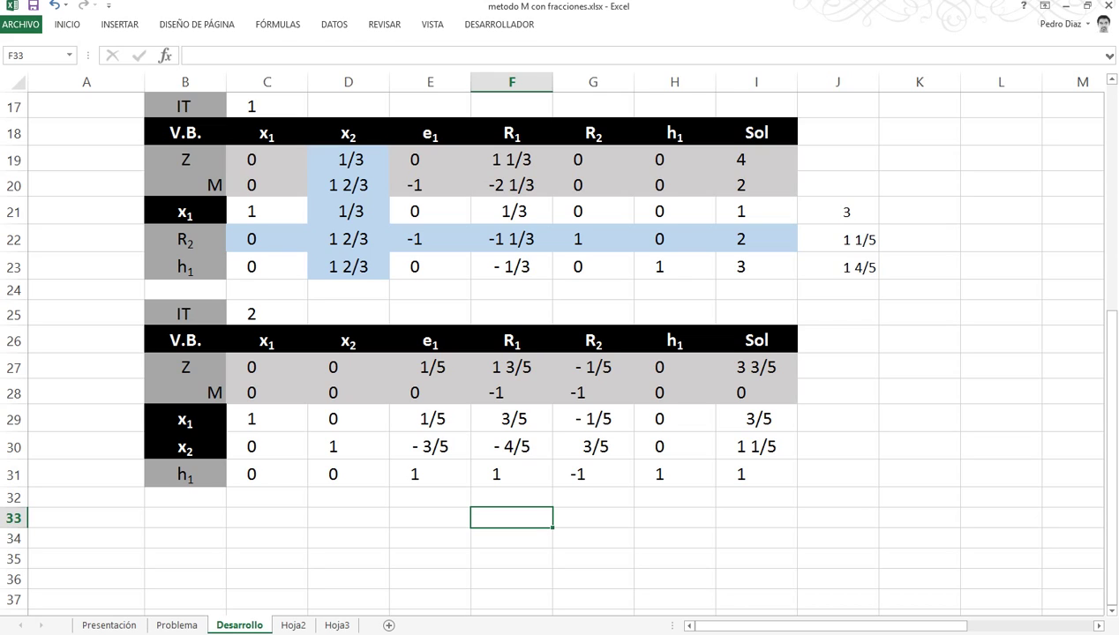
# Examine the Z and M row coefficients of e1, R1 and R2 in iteration 2 for the entering variable
pyautogui.click(429, 367)
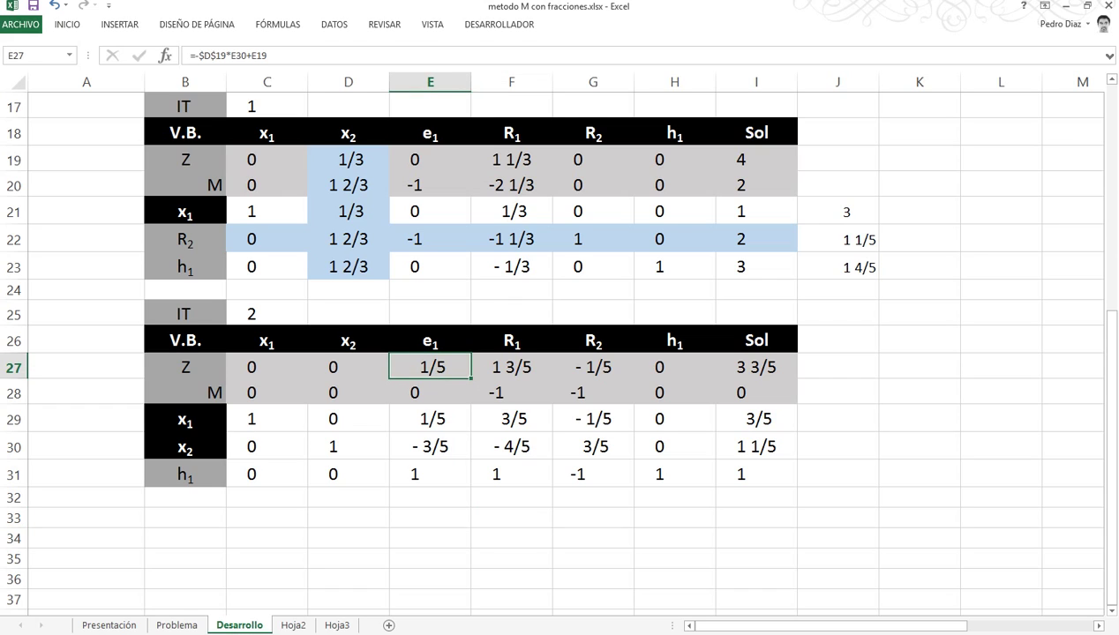
pyautogui.click(430, 392)
pyautogui.click(430, 367)
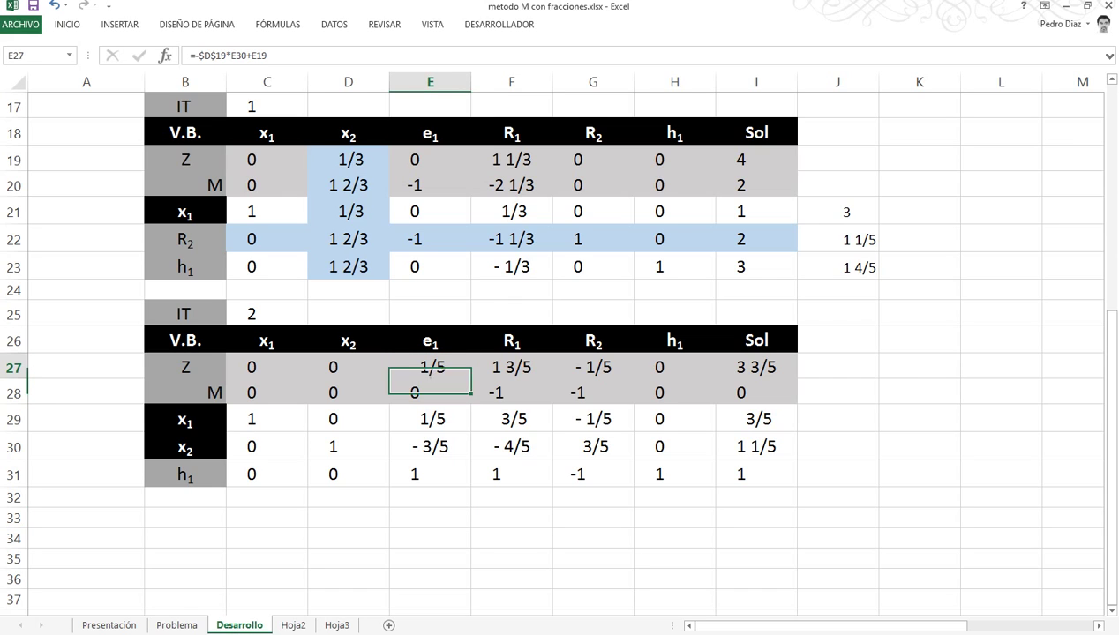
pyautogui.click(512, 367)
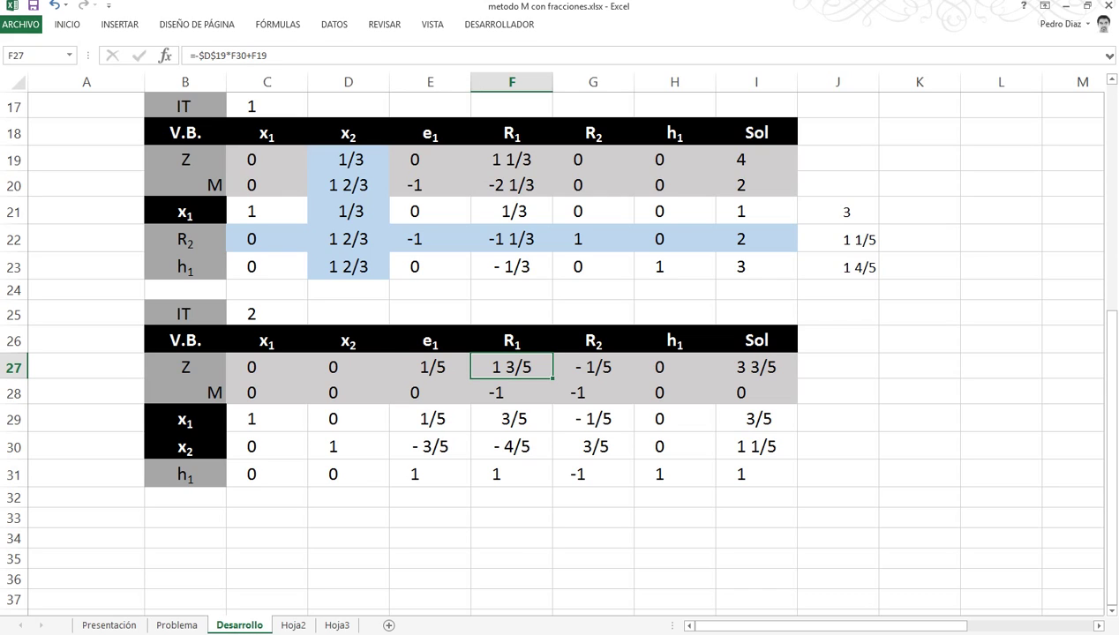
pyautogui.click(512, 393)
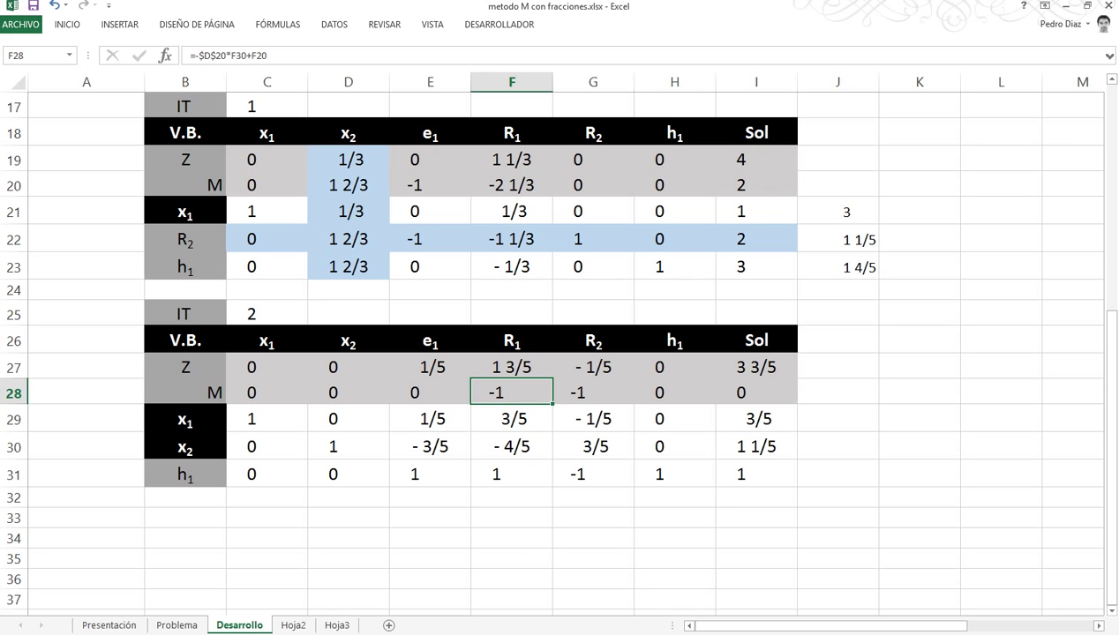
pyautogui.click(186, 393)
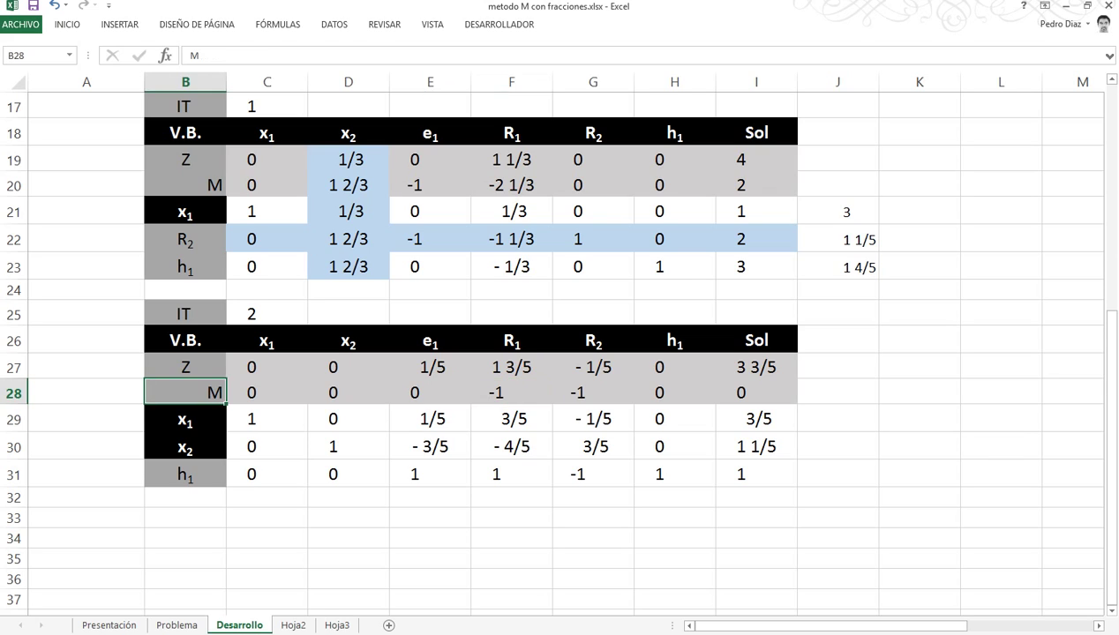
pyautogui.click(512, 393)
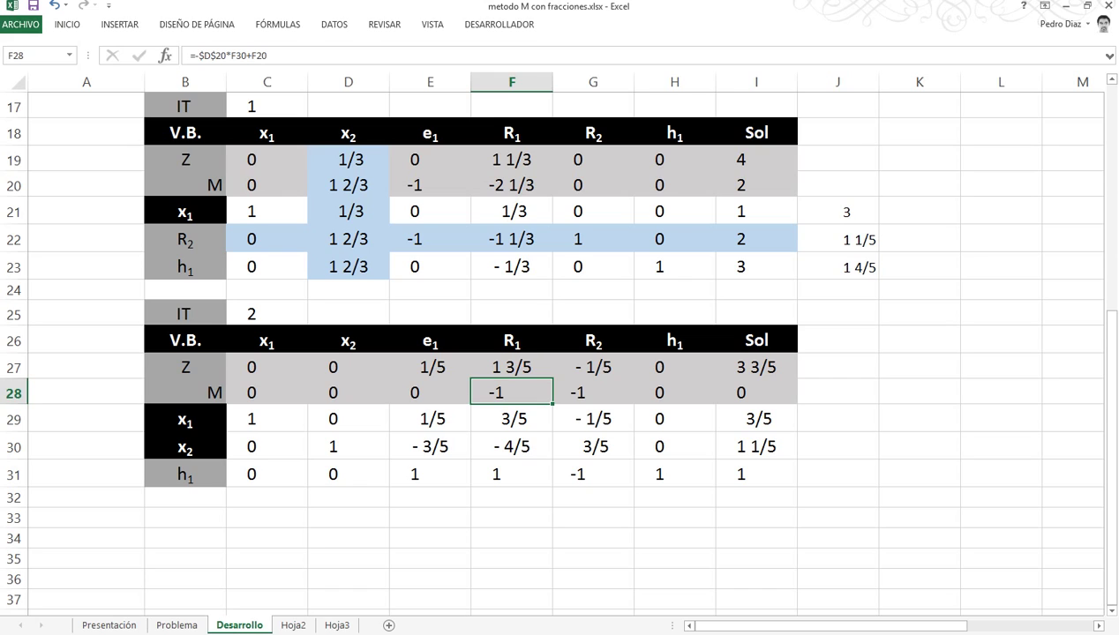
pyautogui.click(593, 367)
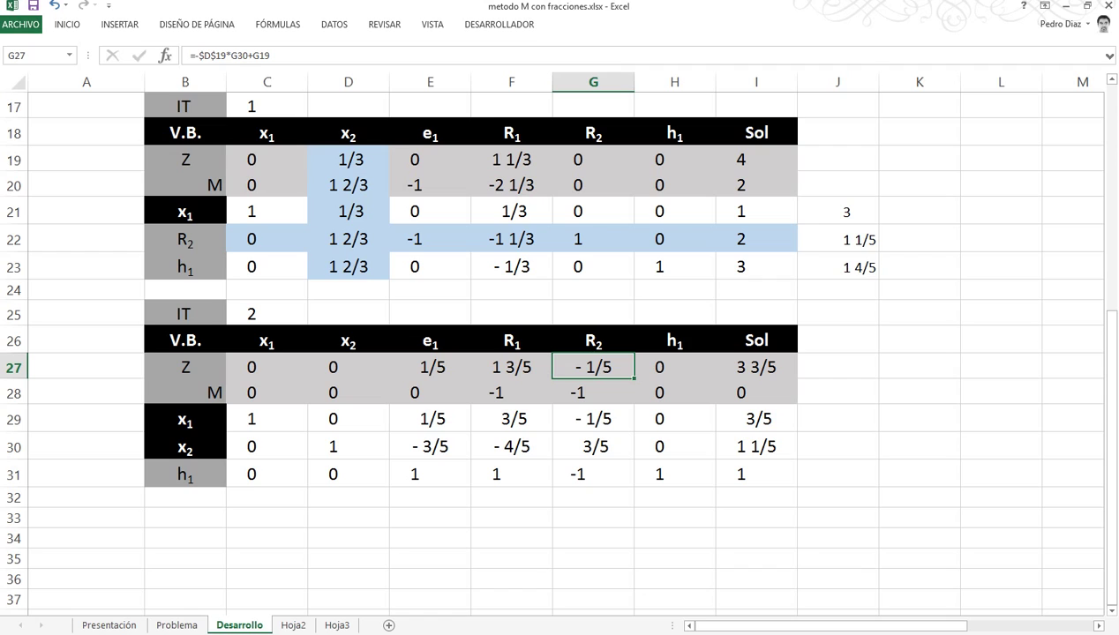
# Mark the e1 column, E27:E31, as iteration 2's pivot column with a light blue fill
pyautogui.moveTo(431, 367); pyautogui.dragTo(430, 474)
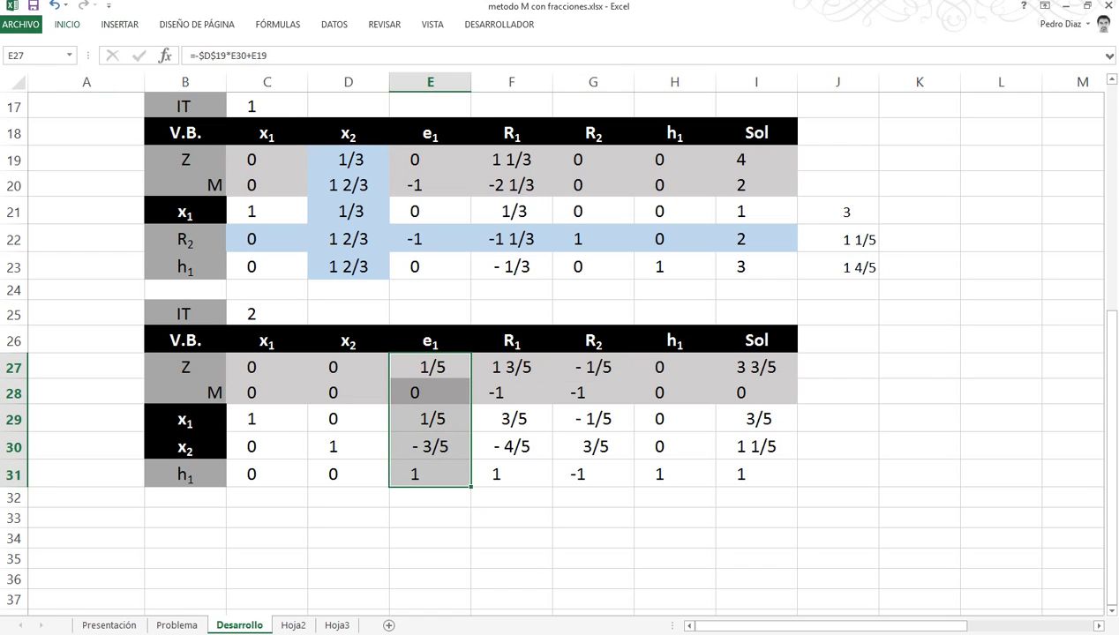
pyautogui.click(67, 24)
pyautogui.click(234, 72)
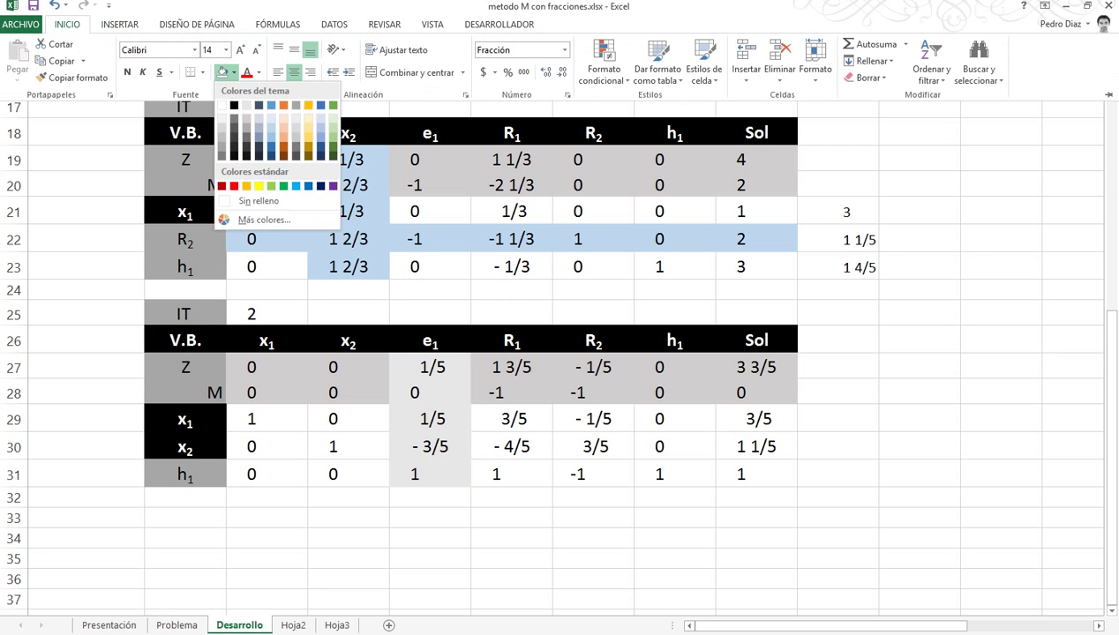
pyautogui.click(271, 128)
# Enter the ratio formula +I29/E29 in J29 and fill it down to J31
pyautogui.click(837, 419)
pyautogui.click(837, 419)
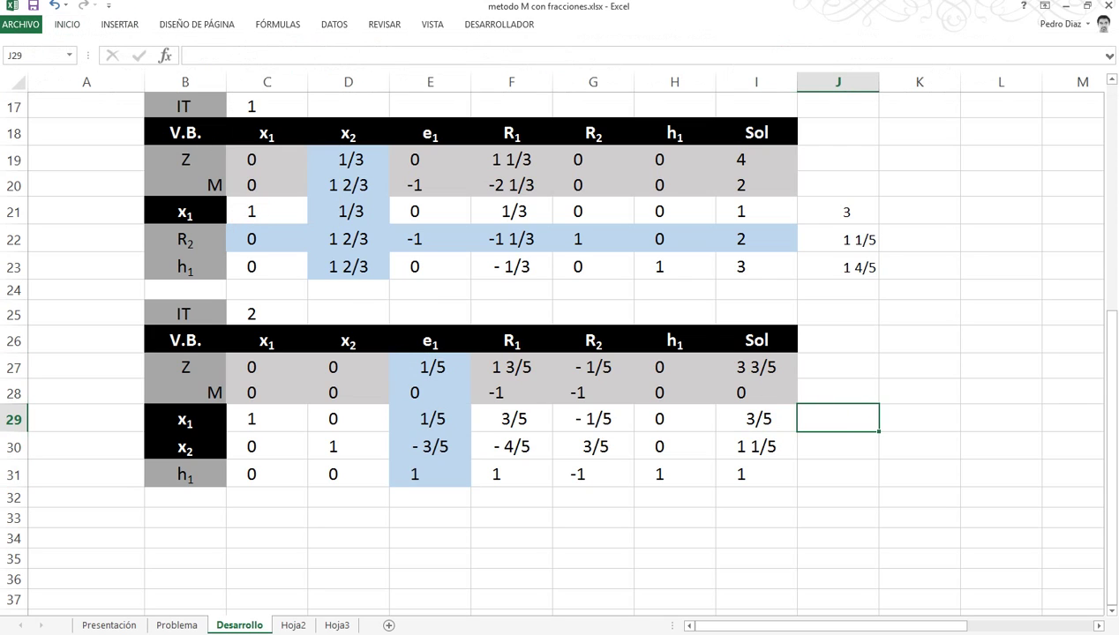
pyautogui.write('+')
pyautogui.press('Left')
pyautogui.write('/')
pyautogui.press('Left')
pyautogui.press('Left')
pyautogui.press('Left')
pyautogui.press('Left')
pyautogui.press('Left')
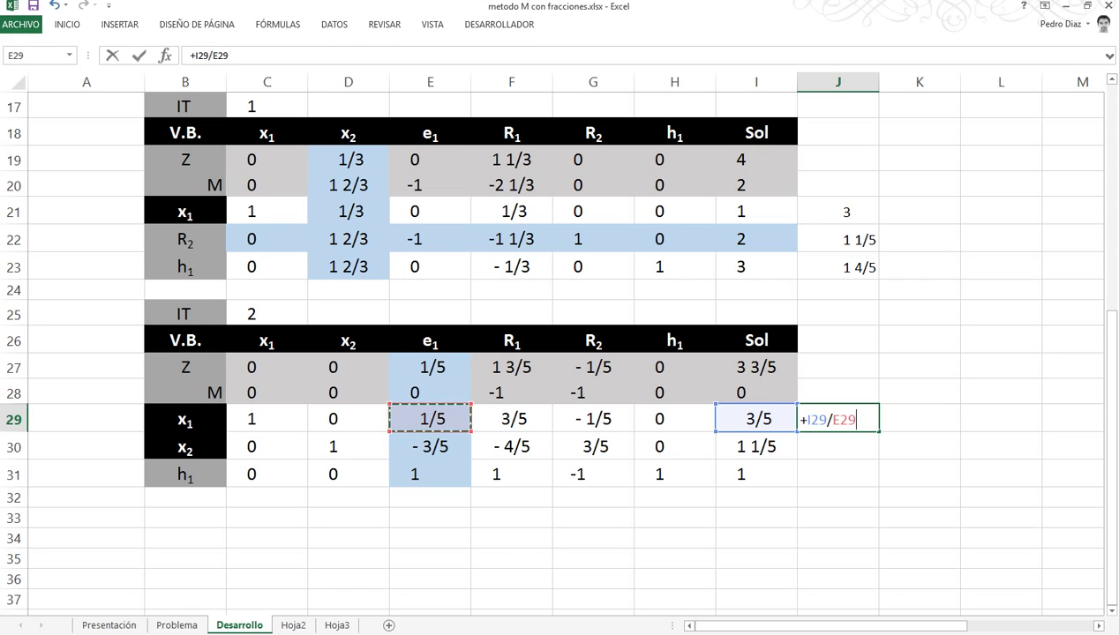
pyautogui.press('Return')
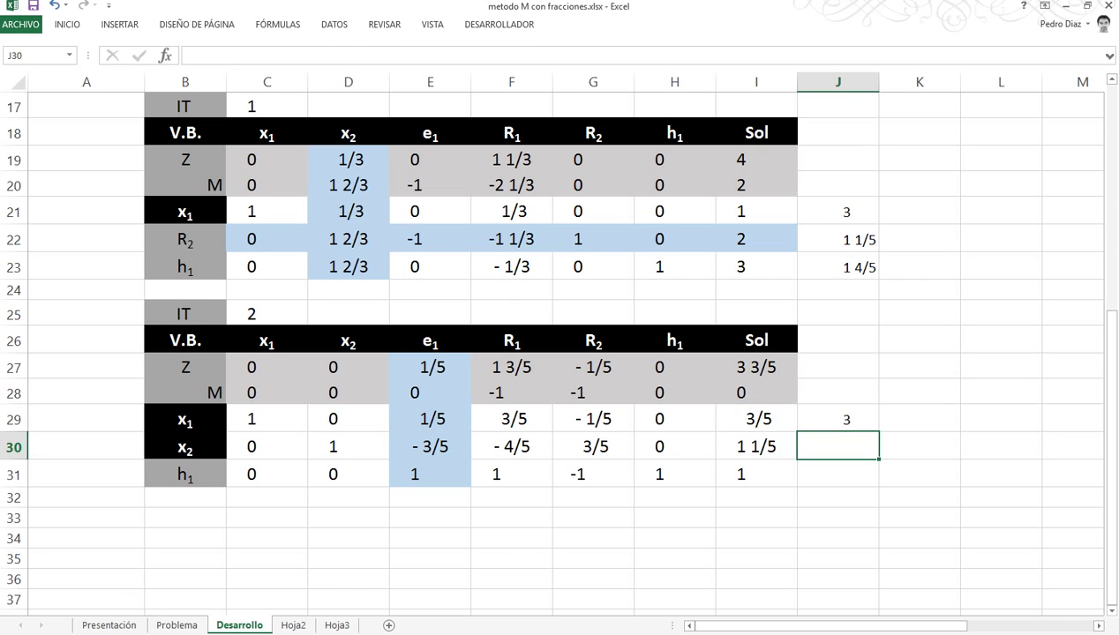
pyautogui.press('Up')
pyautogui.moveTo(879, 431); pyautogui.dragTo(879, 486)
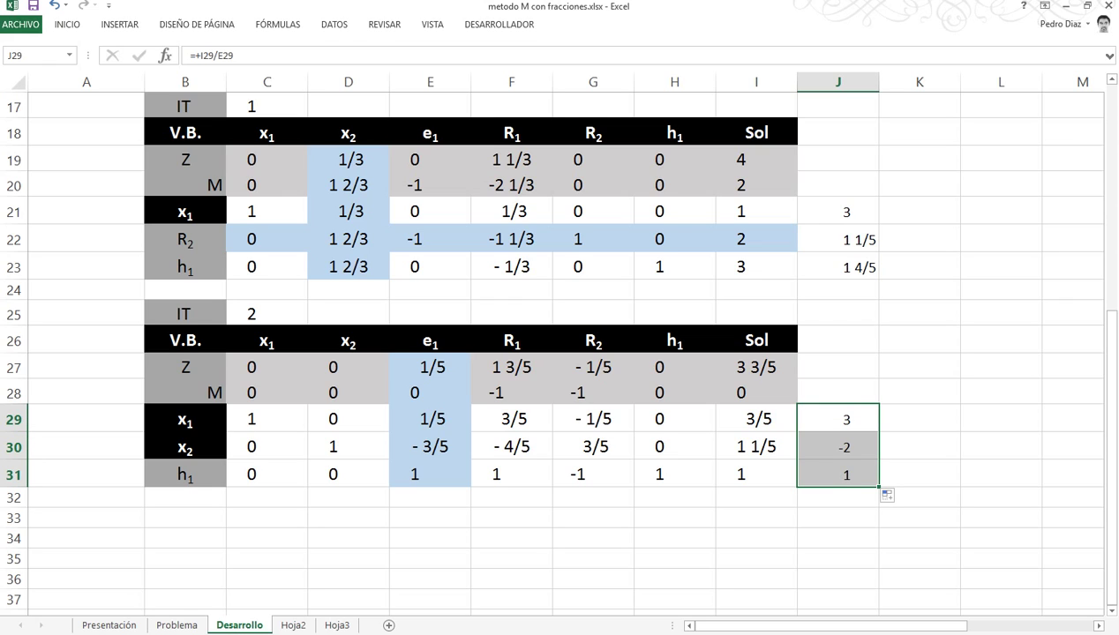
# Mark the h1 row, C31:I31, as iteration 2's pivot row with a light blue fill
pyautogui.moveTo(264, 474); pyautogui.dragTo(756, 474)
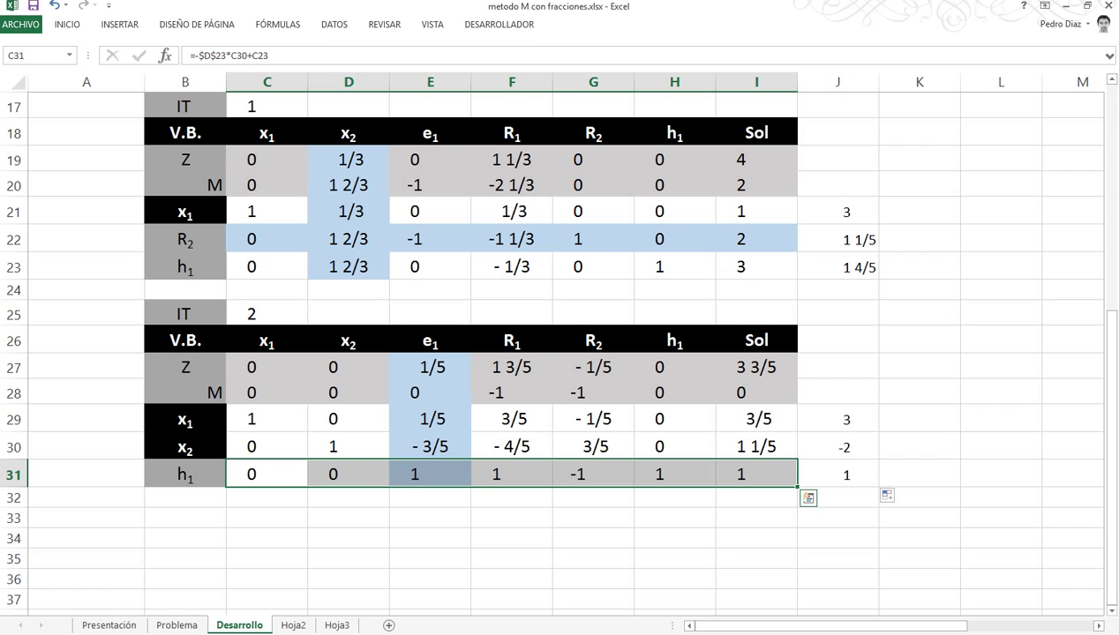
pyautogui.click(67, 25)
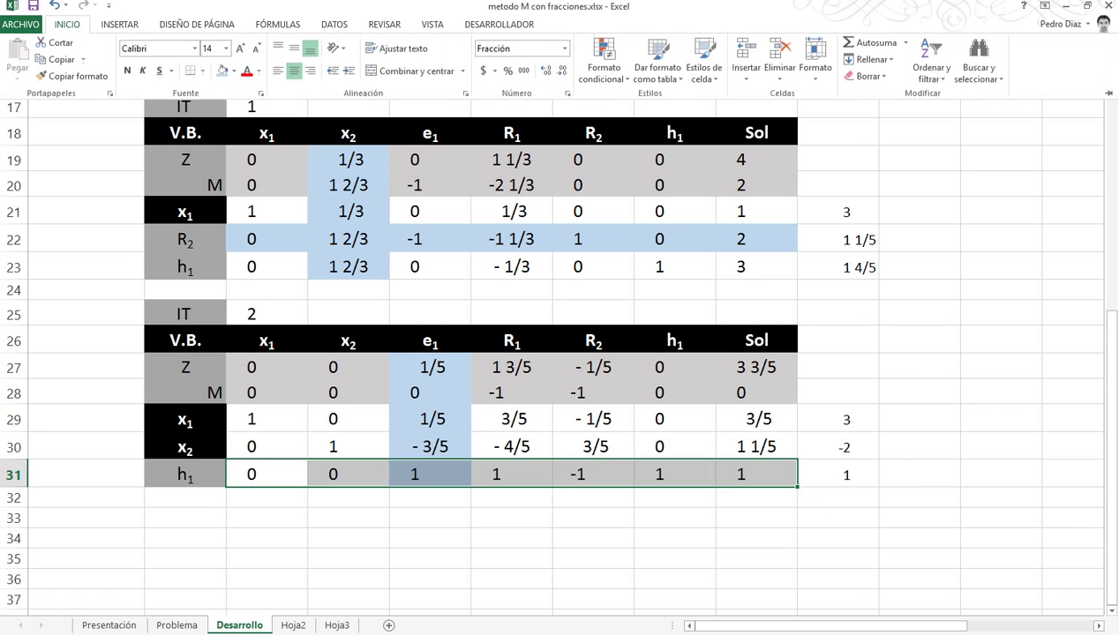
pyautogui.click(223, 72)
pyautogui.click(349, 558)
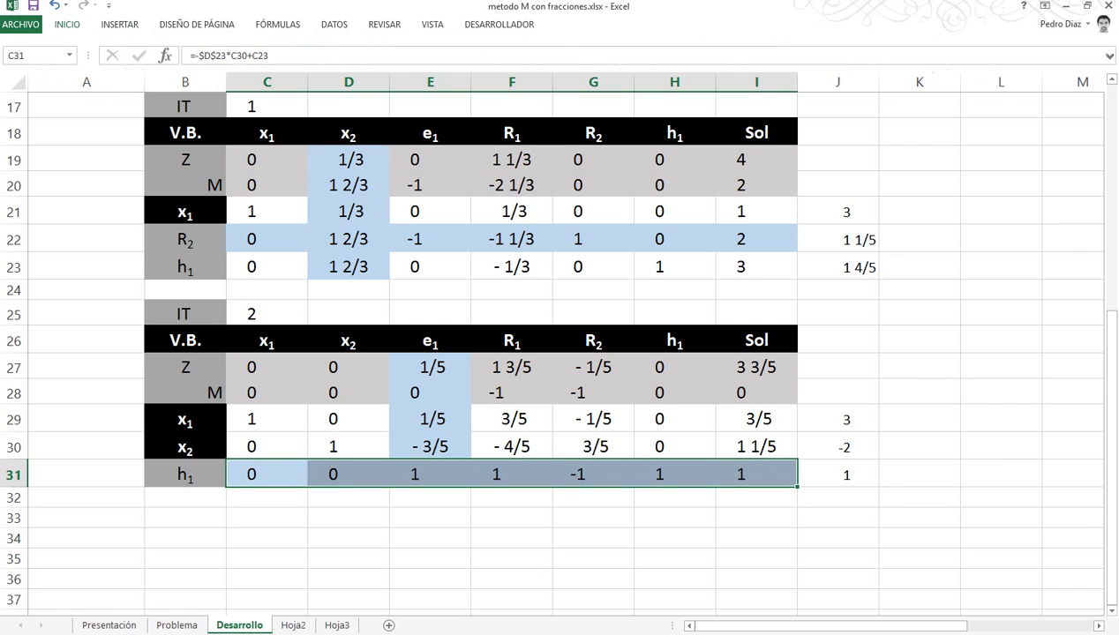
pyautogui.click(349, 559)
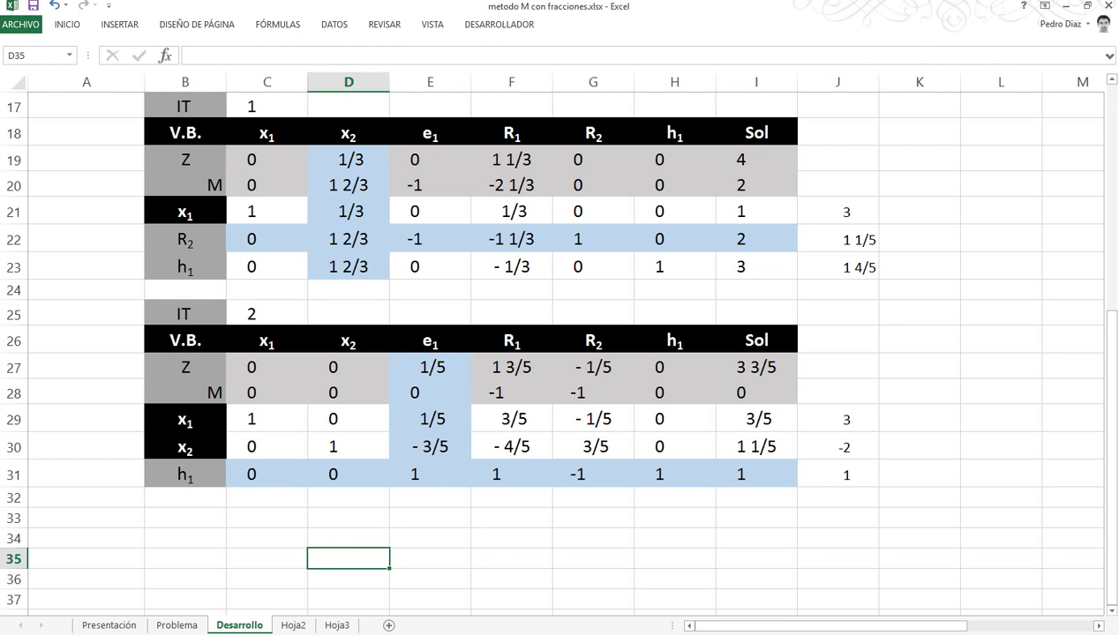
# Copy the iteration 2 table, B25:I31, to B33 and set the copy's iteration number to 3
pyautogui.moveTo(186, 314); pyautogui.dragTo(755, 475)
pyautogui.hotkey('ctrl', 'c')
pyautogui.moveTo(185, 508)
pyautogui.mouseDown()
pyautogui.moveTo(414, 445)
pyautogui.moveTo(185, 507)
pyautogui.mouseUp()
pyautogui.hotkey('ctrl', 'v')
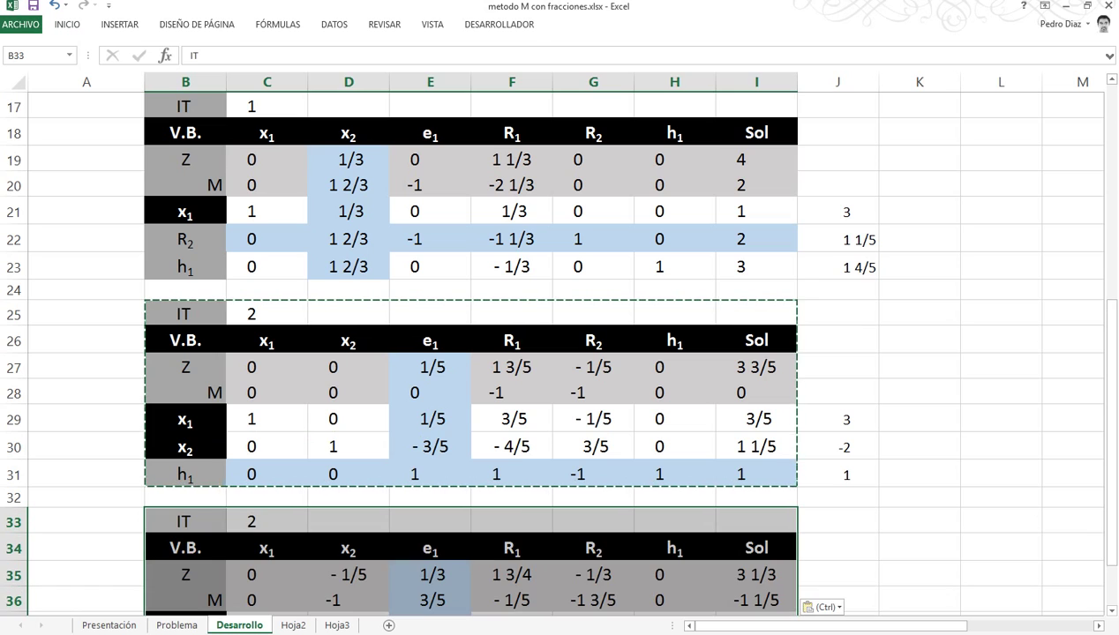
pyautogui.scroll(-2, 556, 353)
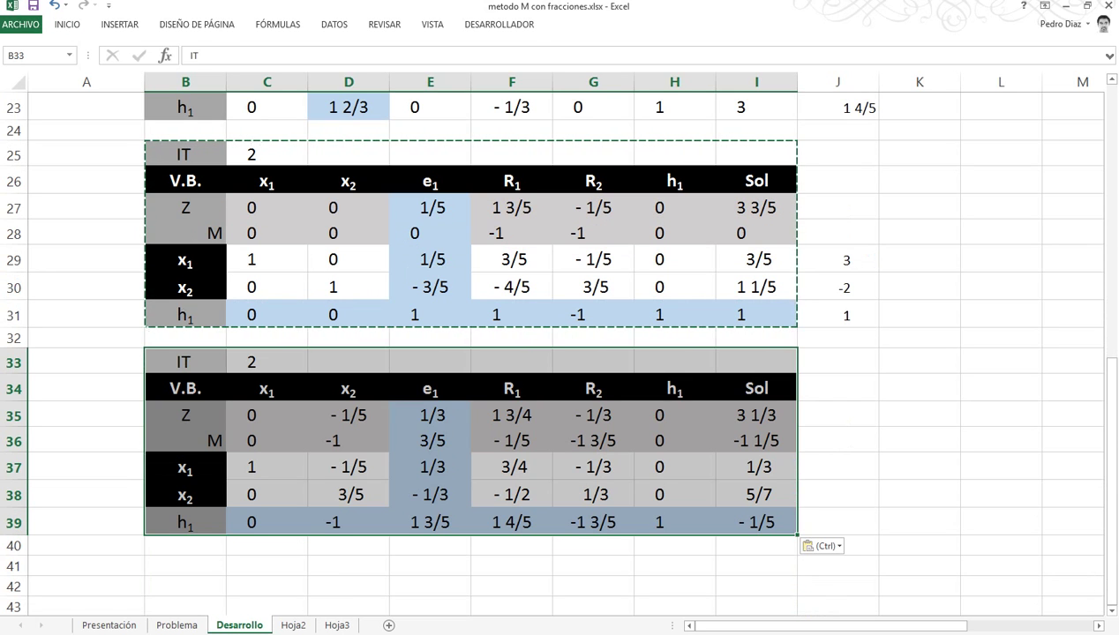
pyautogui.click(266, 362)
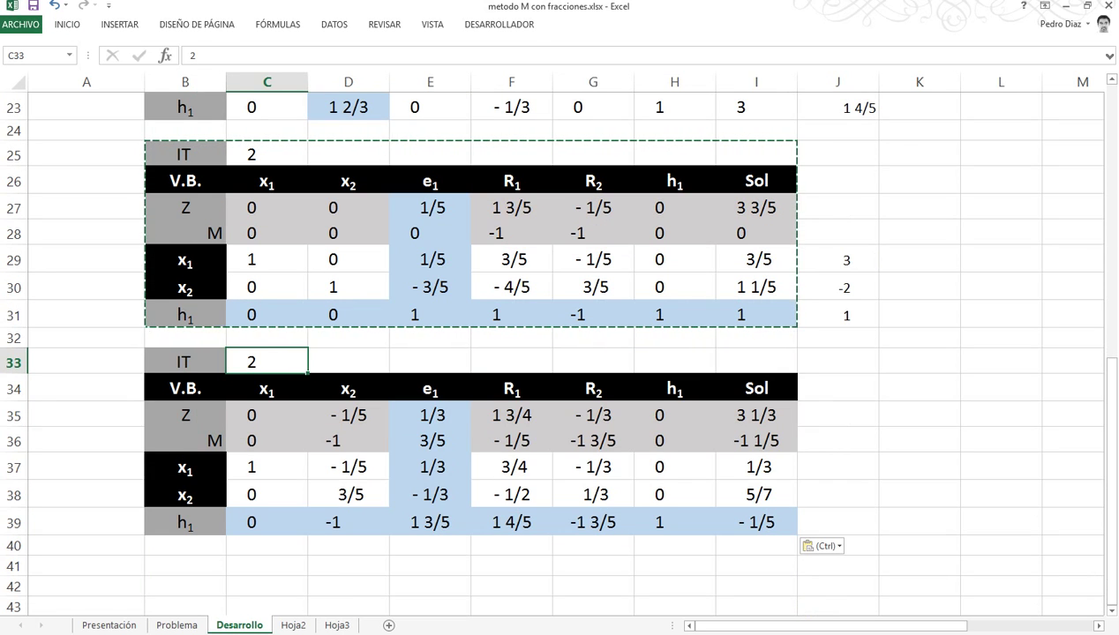
pyautogui.write('3')
pyautogui.press('Return')
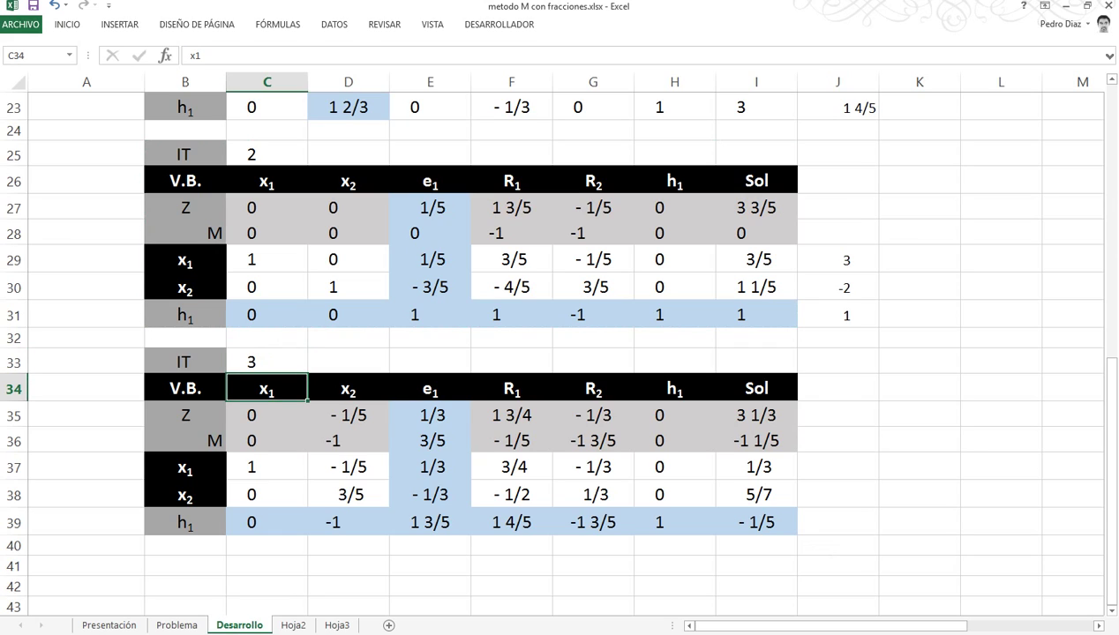
# Replace the h1 row label in B39 with a copy of the e1 header and clear the values in C35:I39
pyautogui.click(430, 389)
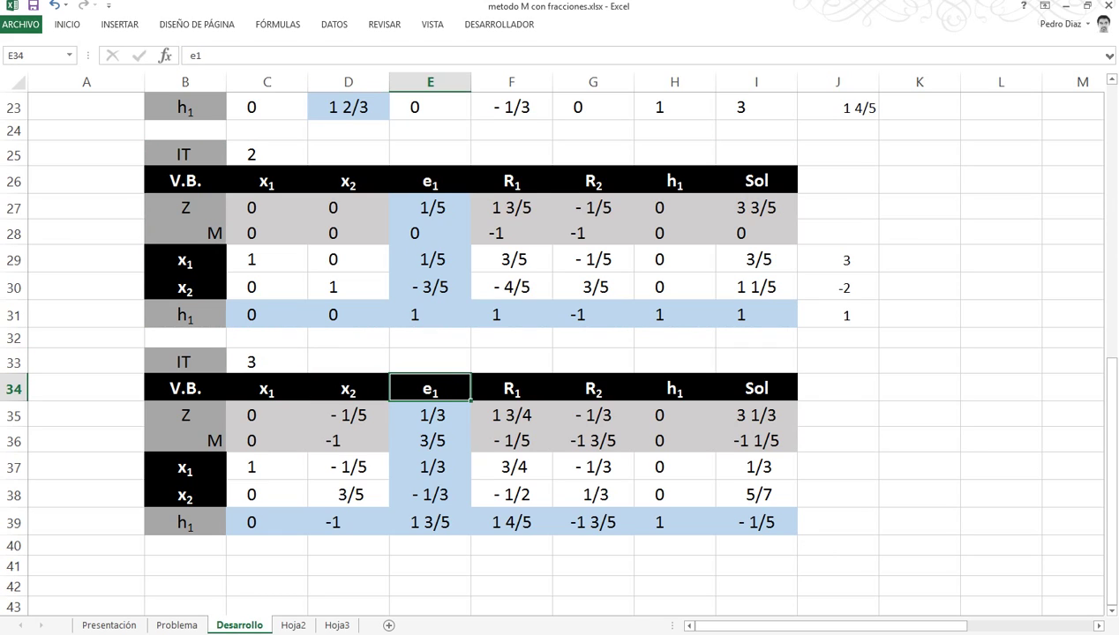
pyautogui.hotkey('ctrl', 'c')
pyautogui.click(186, 523)
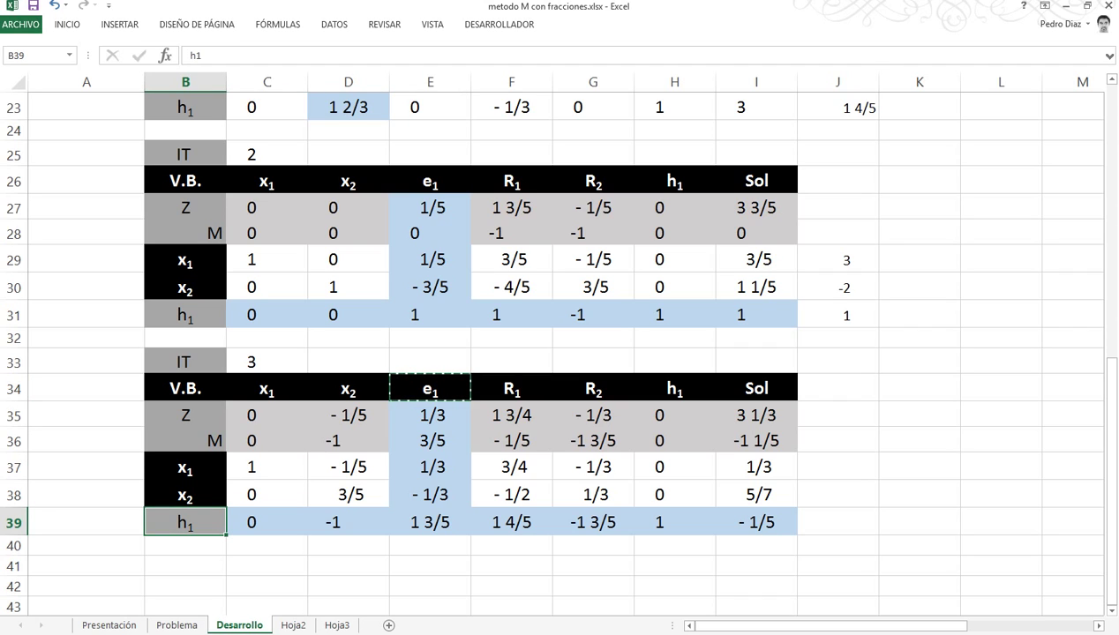
pyautogui.hotkey('ctrl', 'v')
pyautogui.moveTo(252, 415); pyautogui.dragTo(756, 523)
pyautogui.press('Delete')
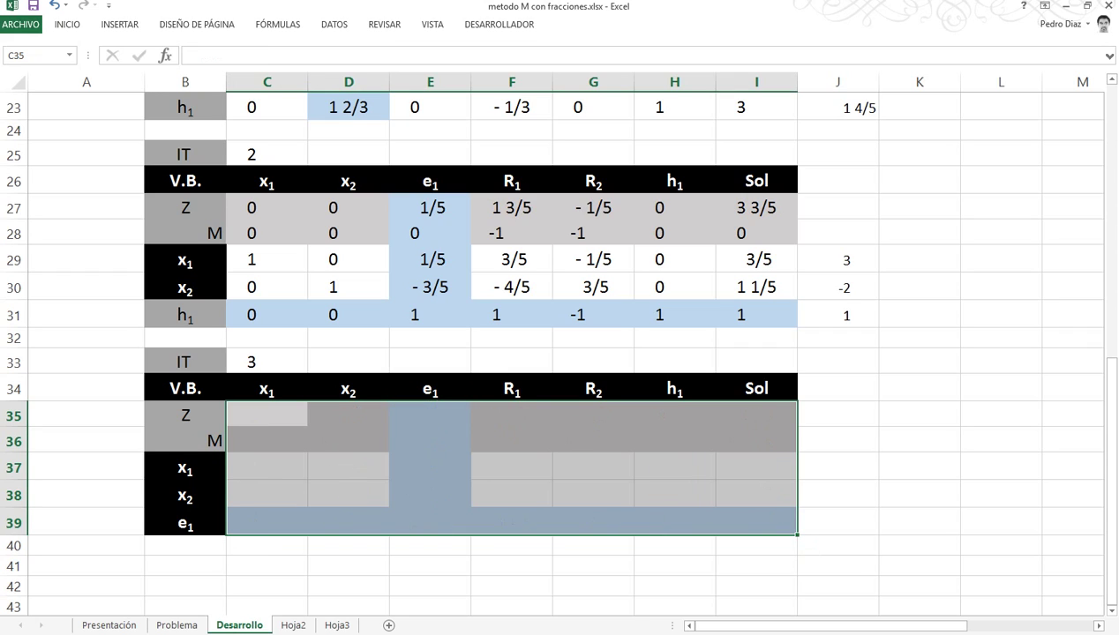
# Enter the formula +C31 in C39 and fill it across to I39 for the e1 row of iteration 3
pyautogui.click(430, 315)
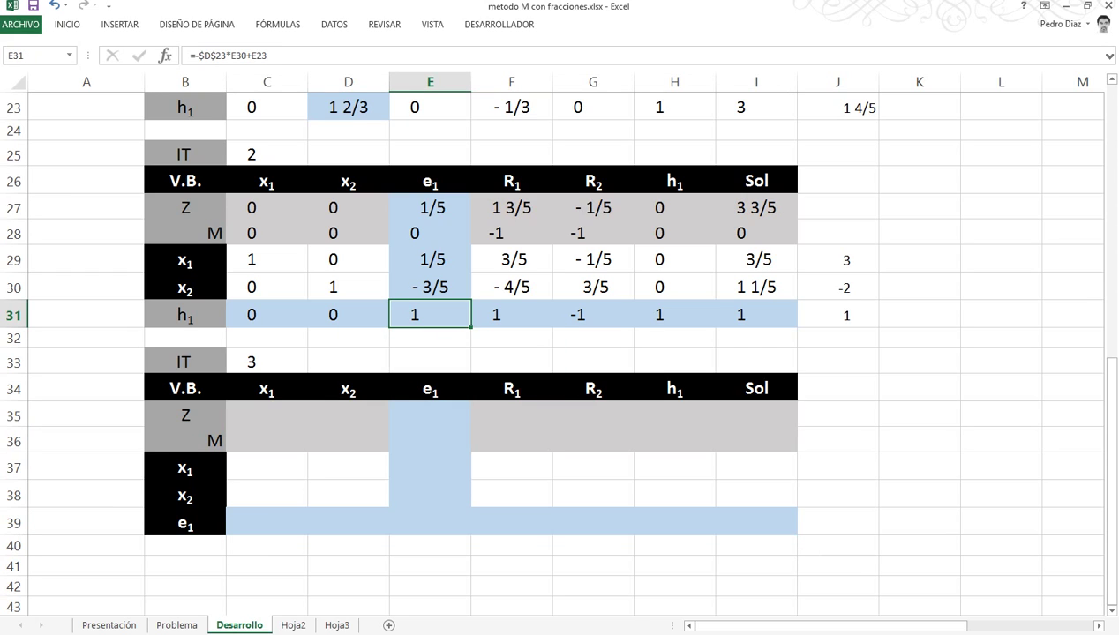
pyautogui.click(430, 522)
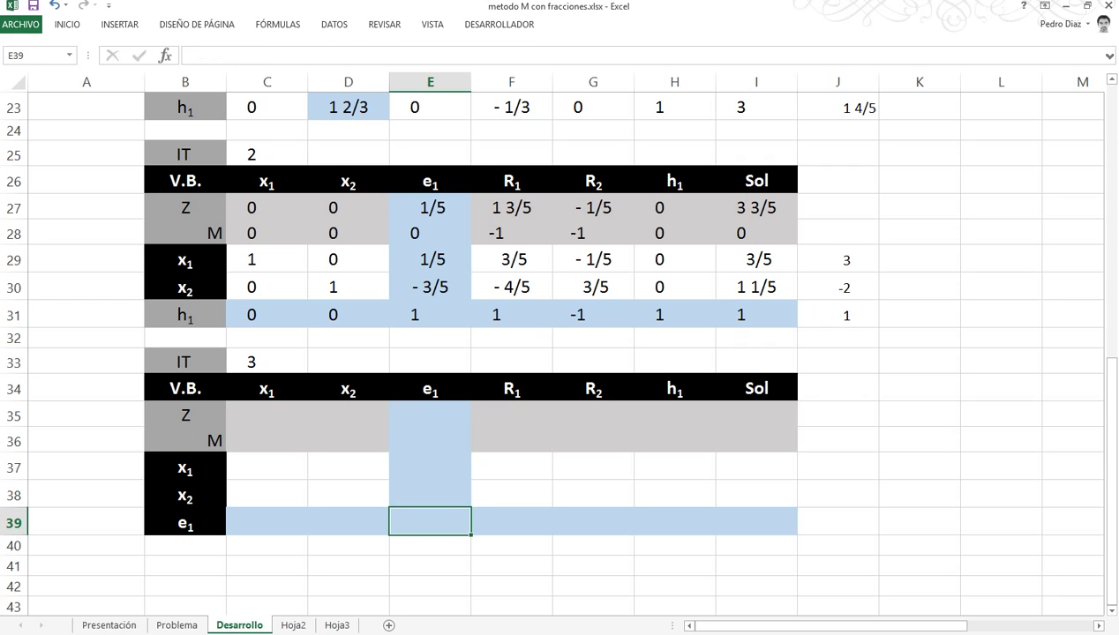
pyautogui.click(266, 523)
pyautogui.write('+')
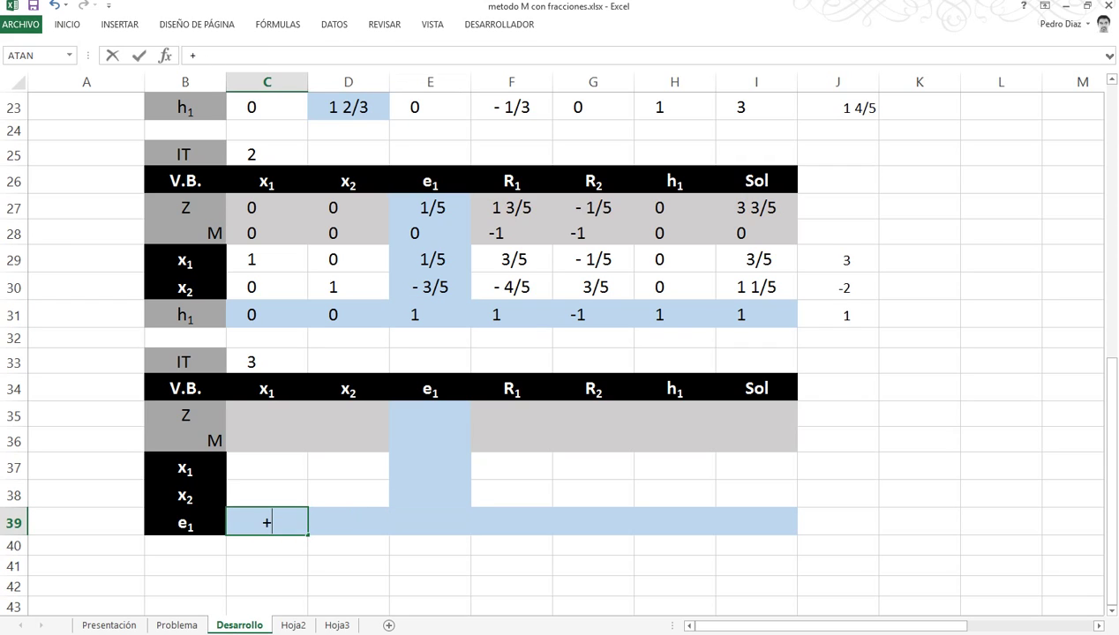
pyautogui.click(267, 315)
pyautogui.press('Return')
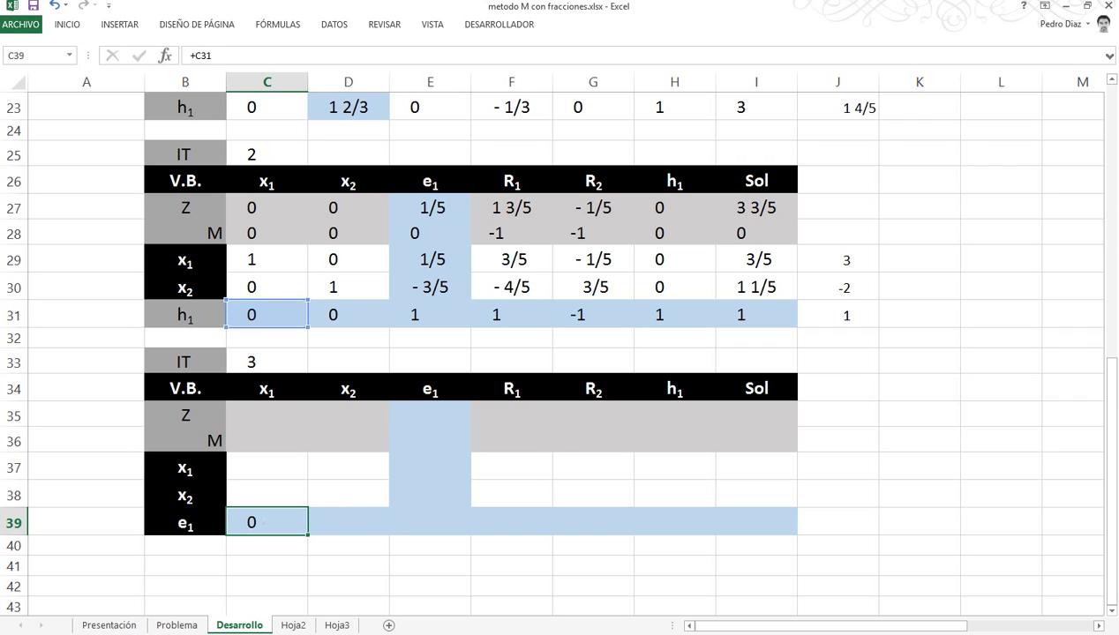
pyautogui.click(267, 522)
pyautogui.moveTo(308, 534); pyautogui.dragTo(776, 528)
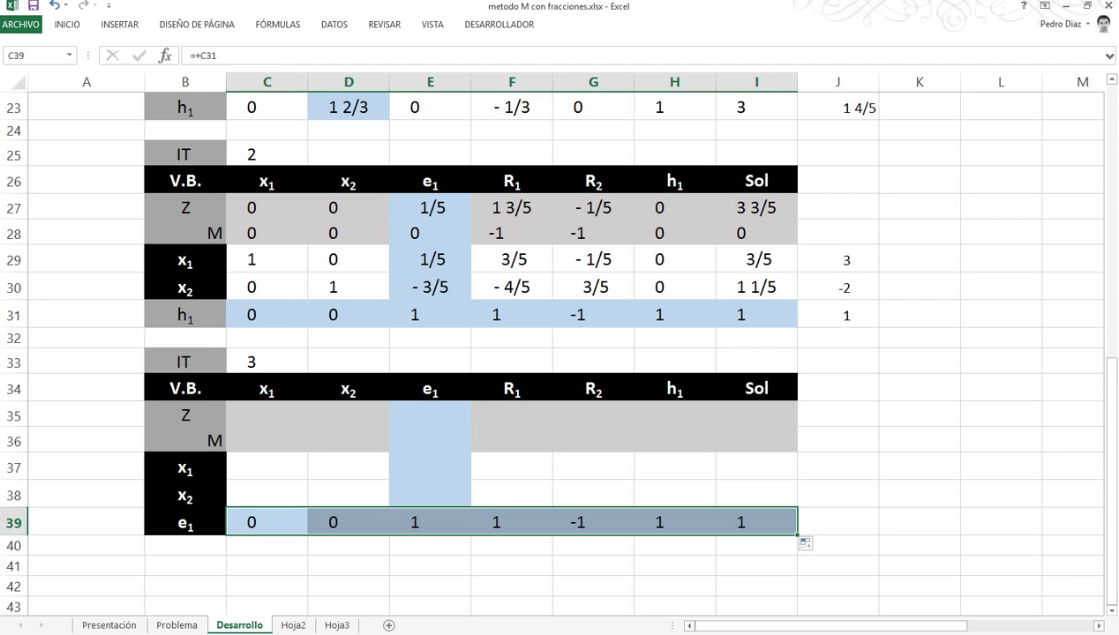
# Check the formulas in C31 and C39 and the pivot element of the e1 row in E39
pyautogui.click(266, 315)
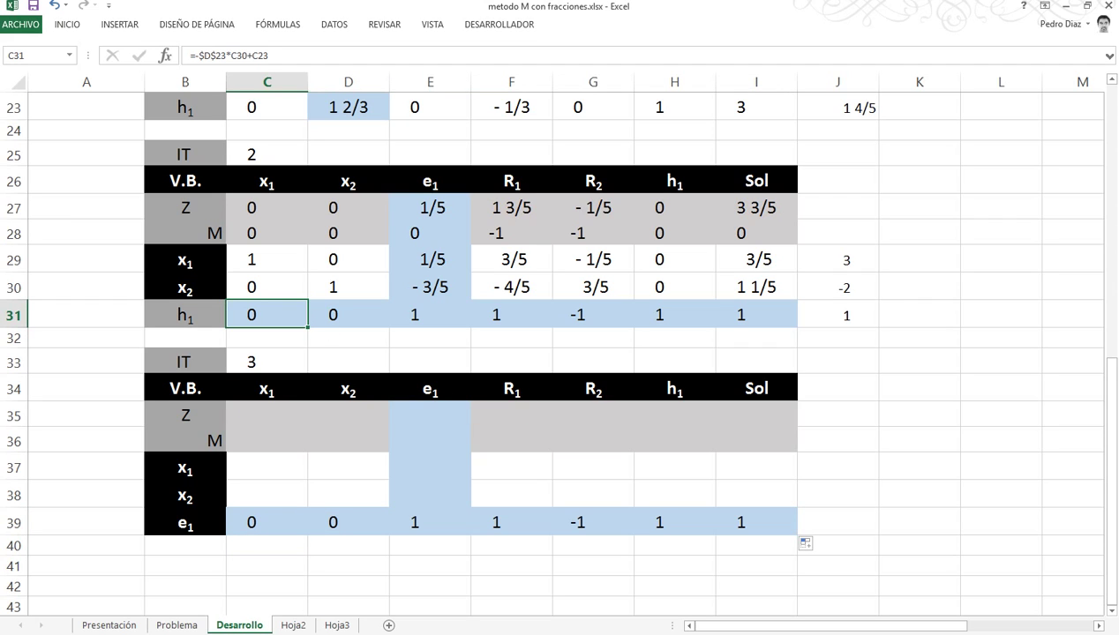
pyautogui.doubleClick(267, 315)
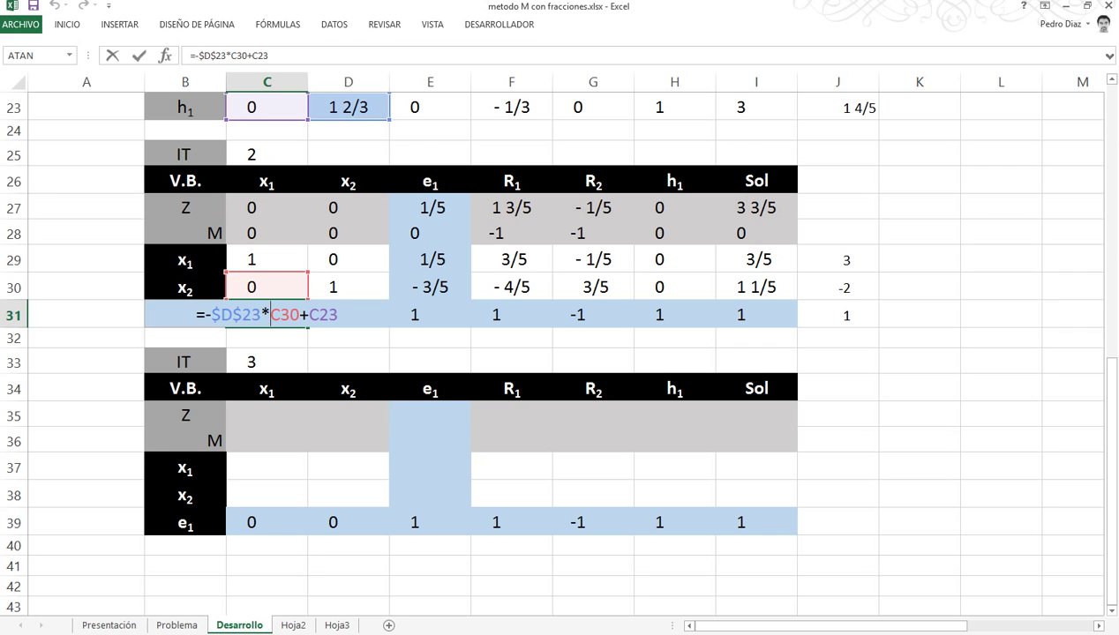
pyautogui.press('Return')
pyautogui.doubleClick(280, 522)
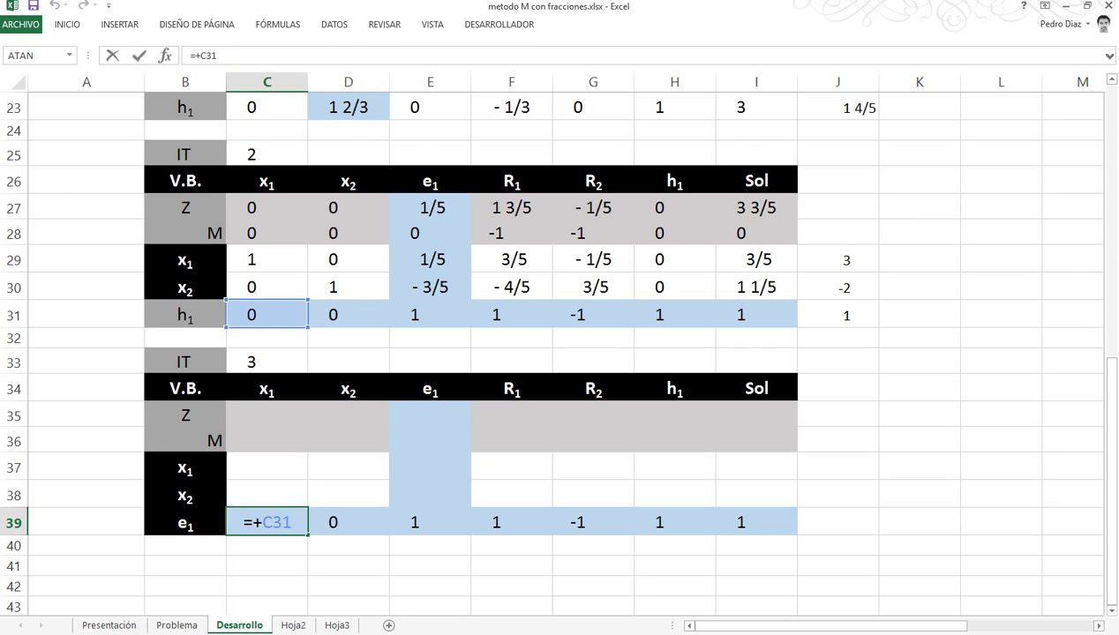
pyautogui.press('Return')
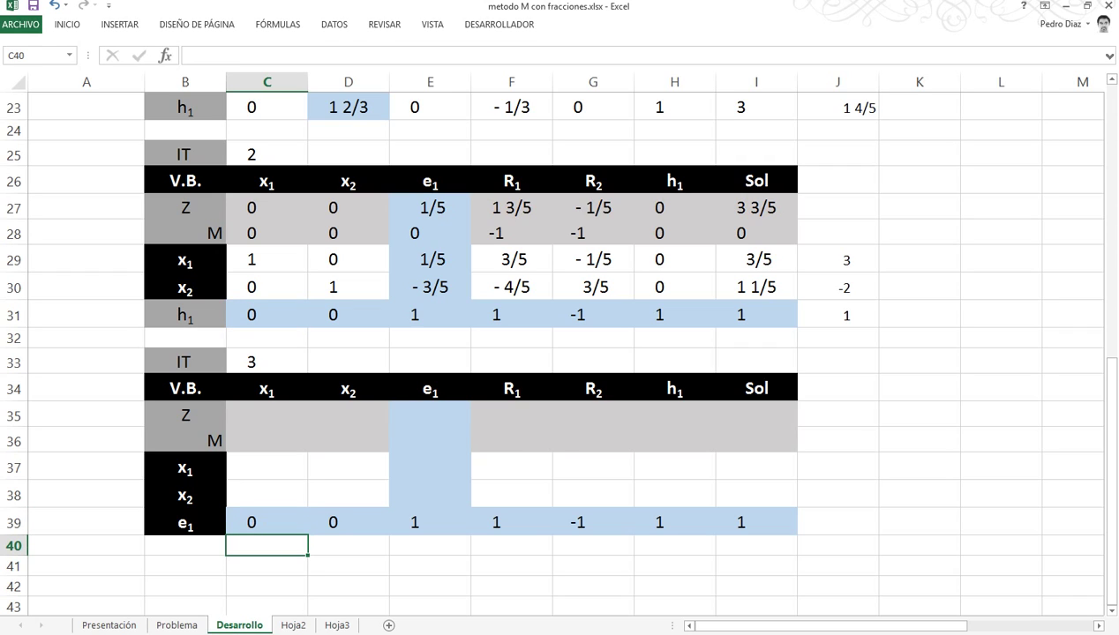
pyautogui.click(430, 522)
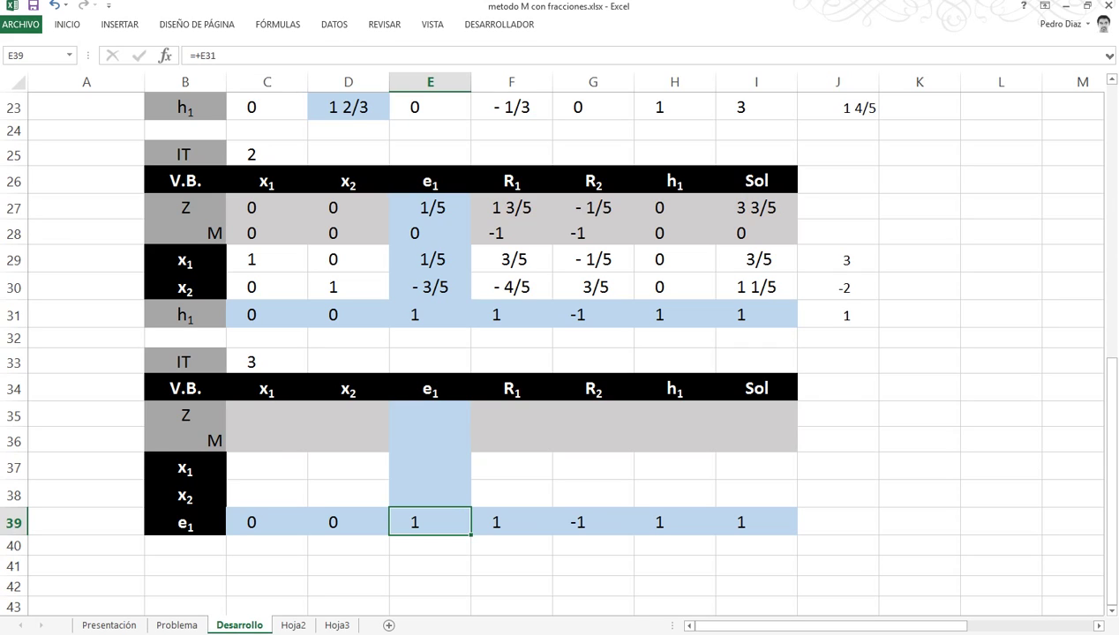
# Enter the formula -$E$27*C39+C27 in C35 for the Z row of iteration 3
pyautogui.click(267, 414)
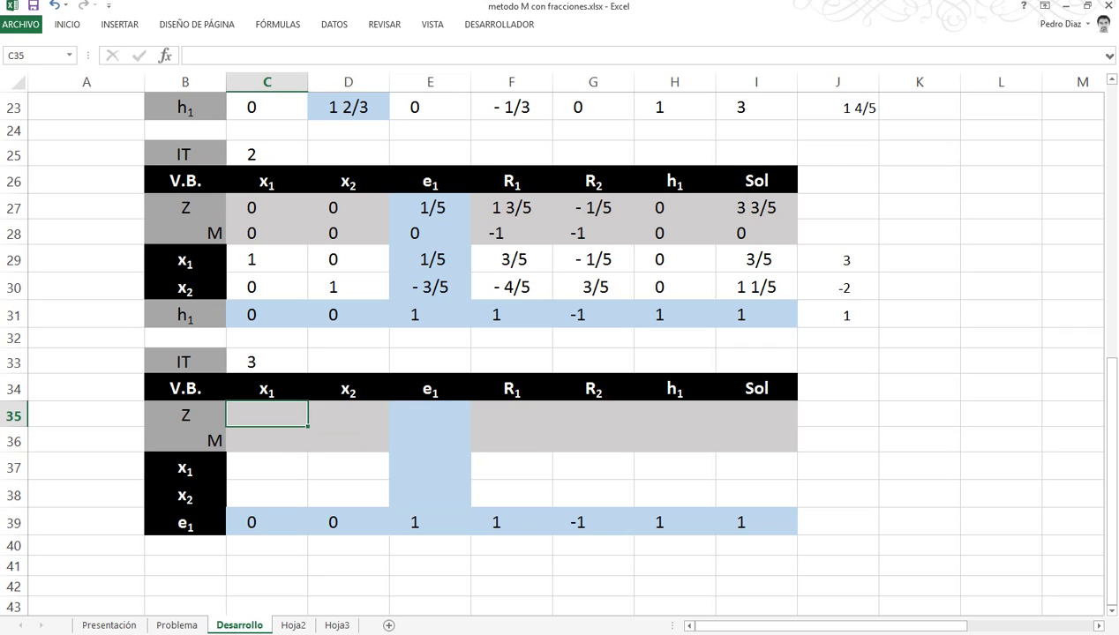
pyautogui.write('-')
pyautogui.click(430, 207)
pyautogui.press('F4')
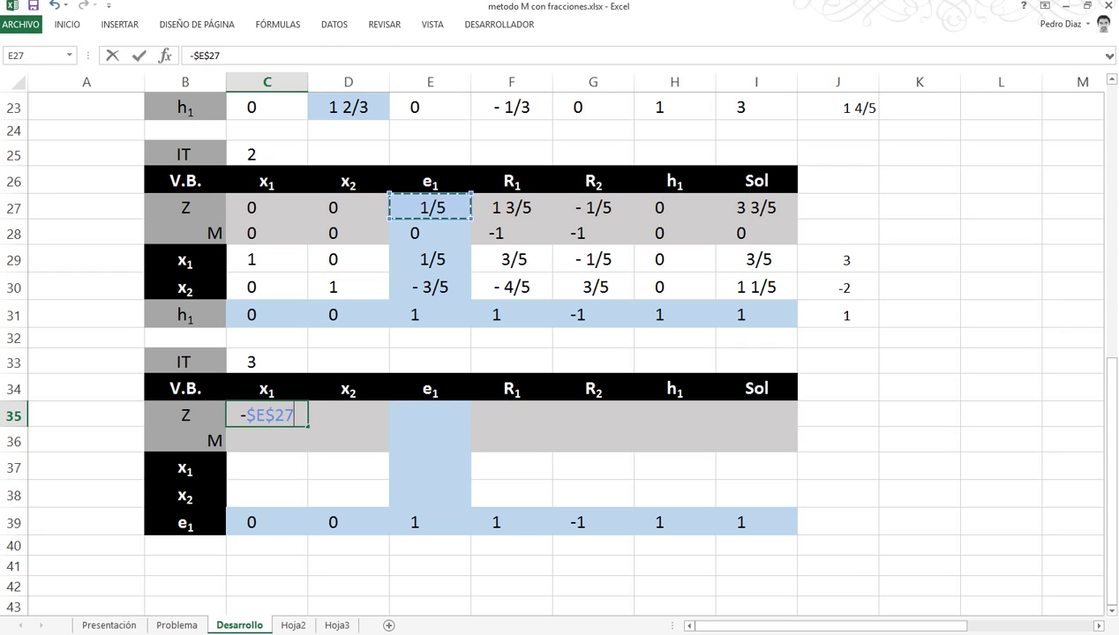
pyautogui.write('*')
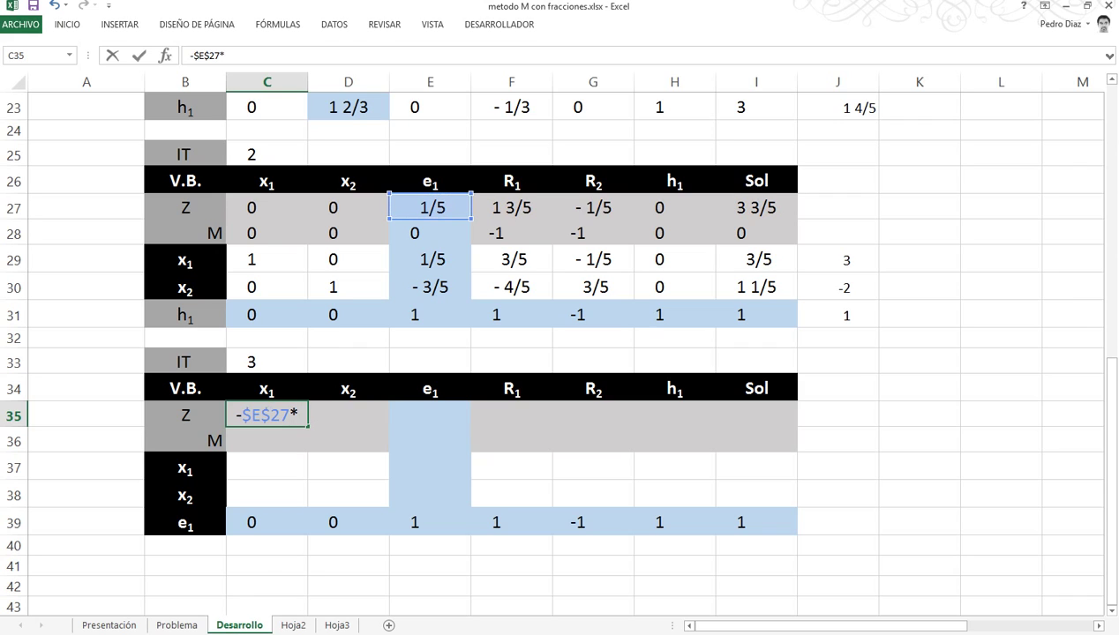
pyautogui.click(266, 523)
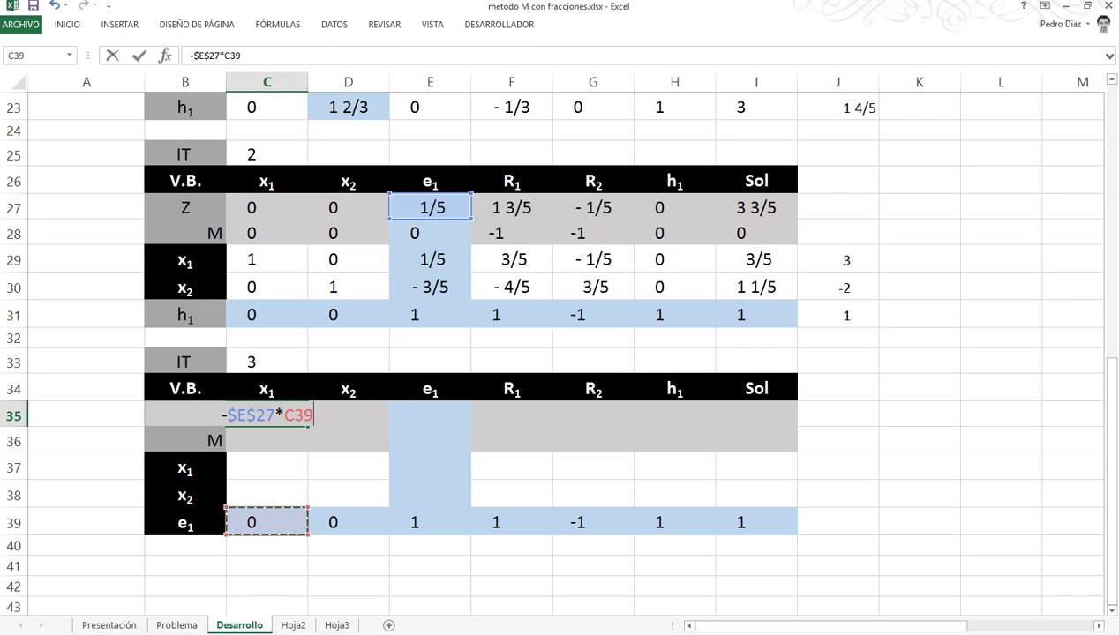
pyautogui.write('+')
pyautogui.click(267, 208)
pyautogui.press('Return')
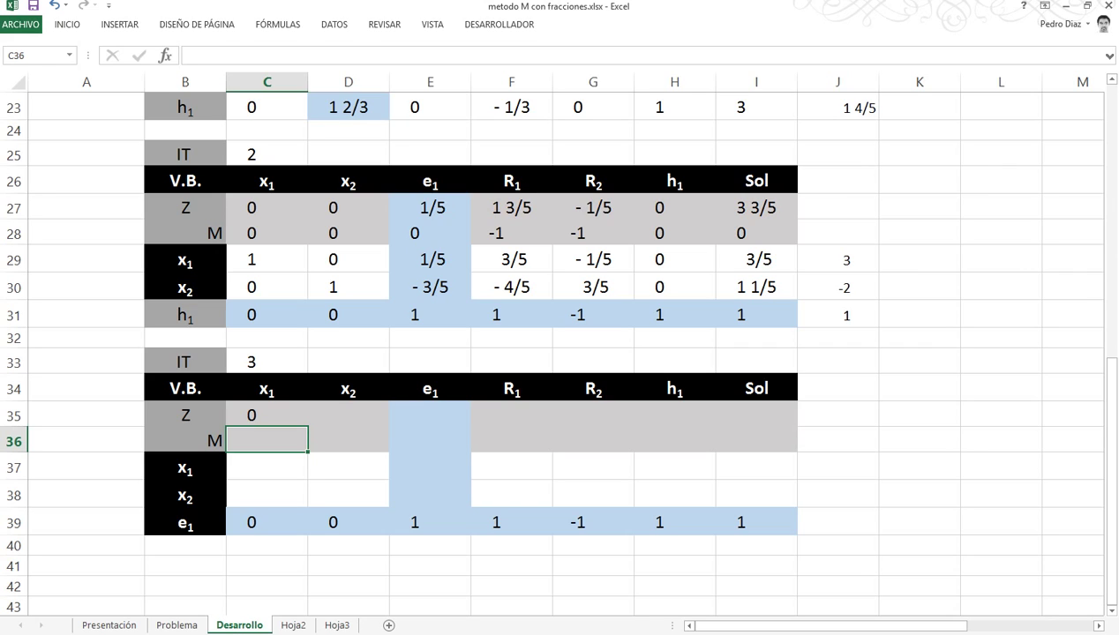
# Enter the formula -$E$28*C39+C28 in C36 for the M row of iteration 3
pyautogui.write('-')
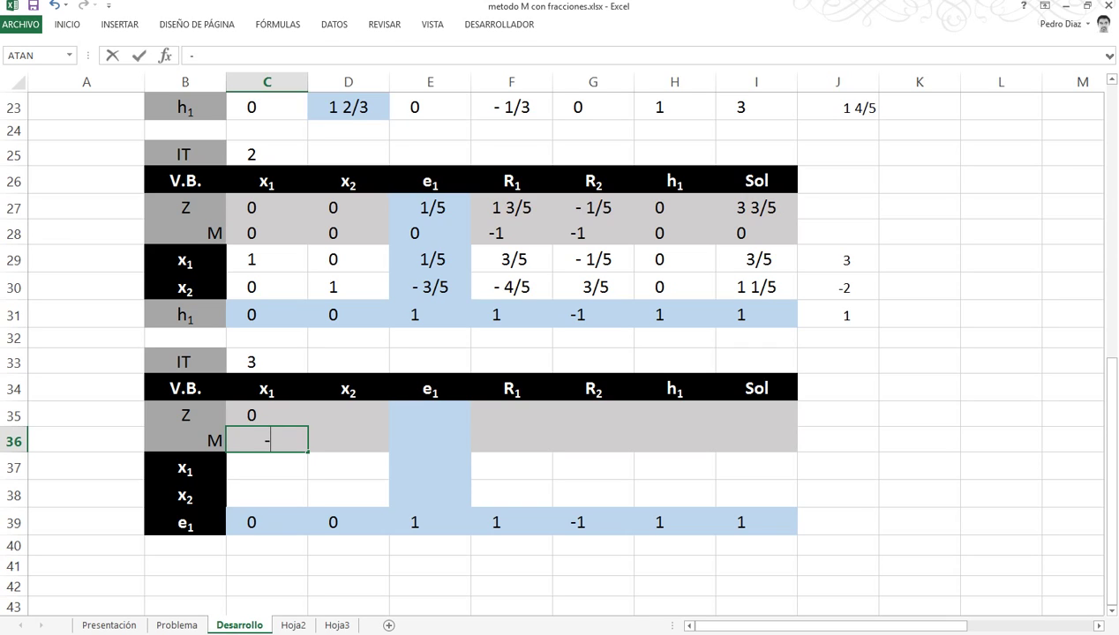
pyautogui.click(430, 233)
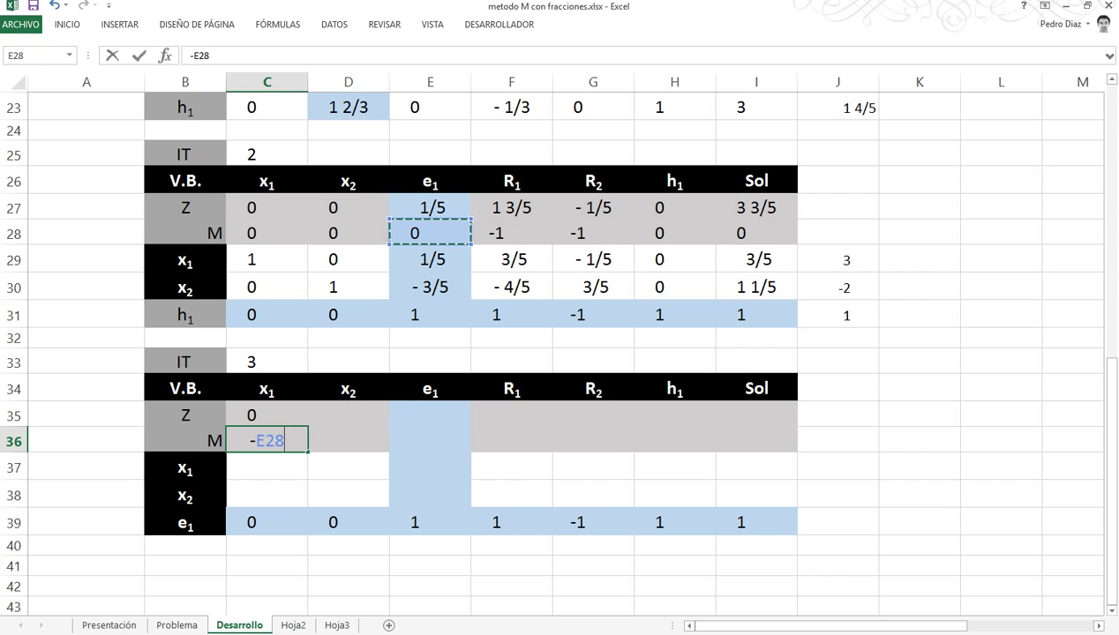
pyautogui.press('F4')
pyautogui.write('*')
pyautogui.click(266, 522)
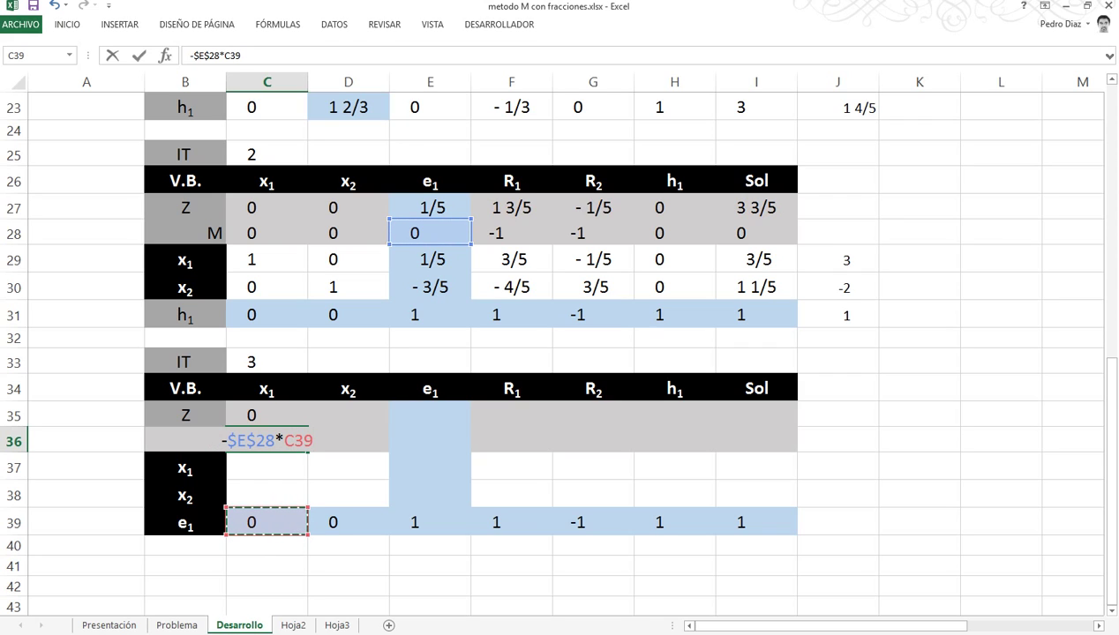
pyautogui.write('+')
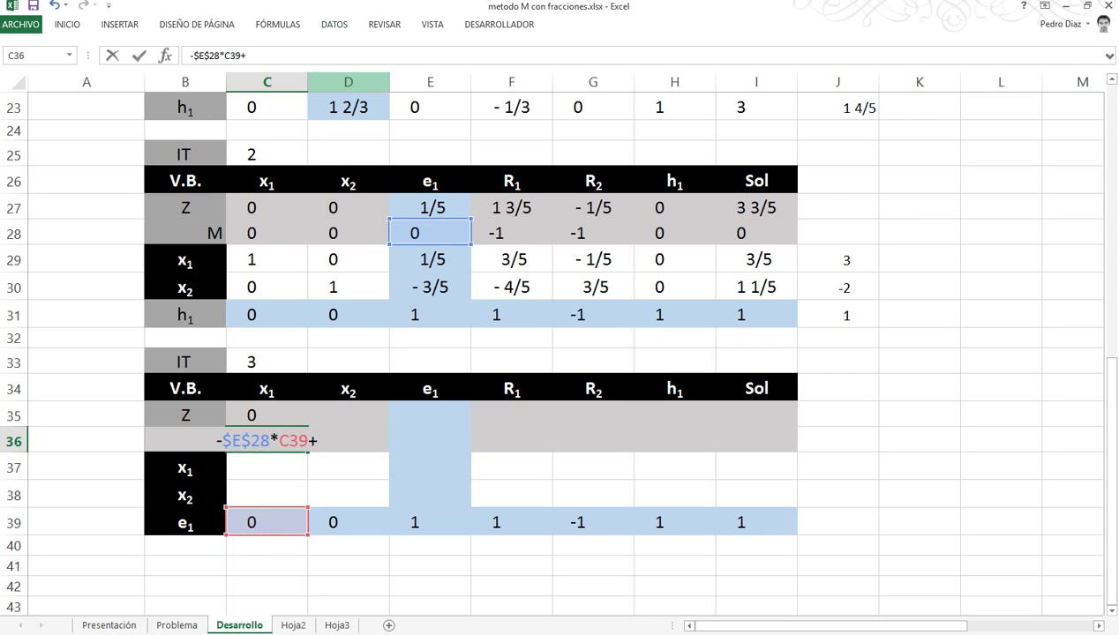
pyautogui.click(267, 233)
pyautogui.press('Return')
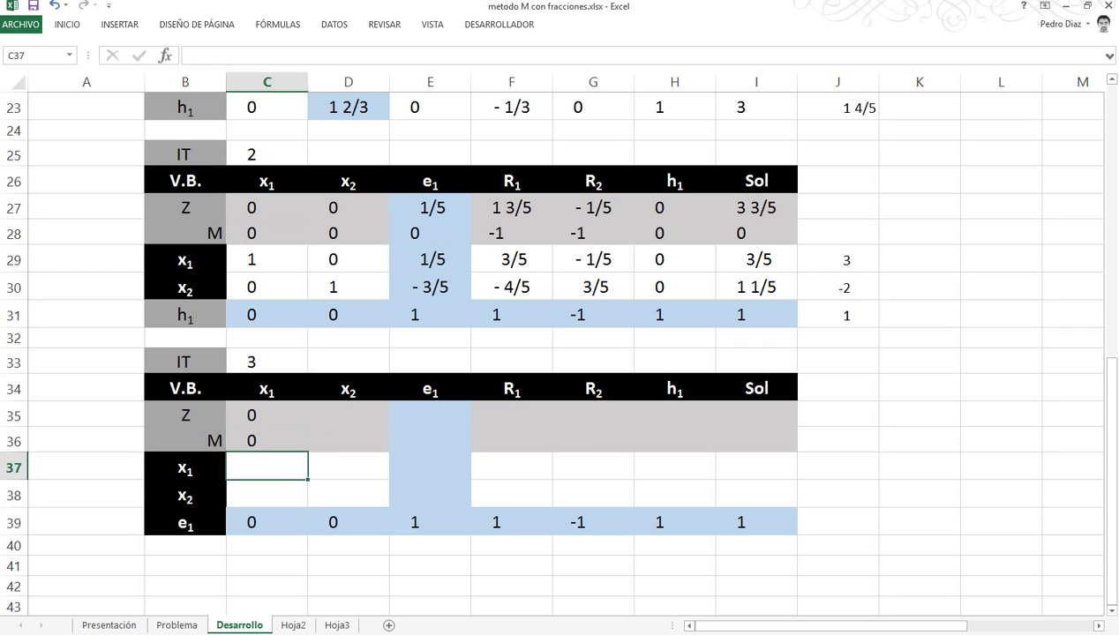
# Enter the formula -$E$29*C39+C29 in C37 for the x1 row of iteration 3
pyautogui.write('-')
pyautogui.click(430, 260)
pyautogui.press('F4')
pyautogui.write('*')
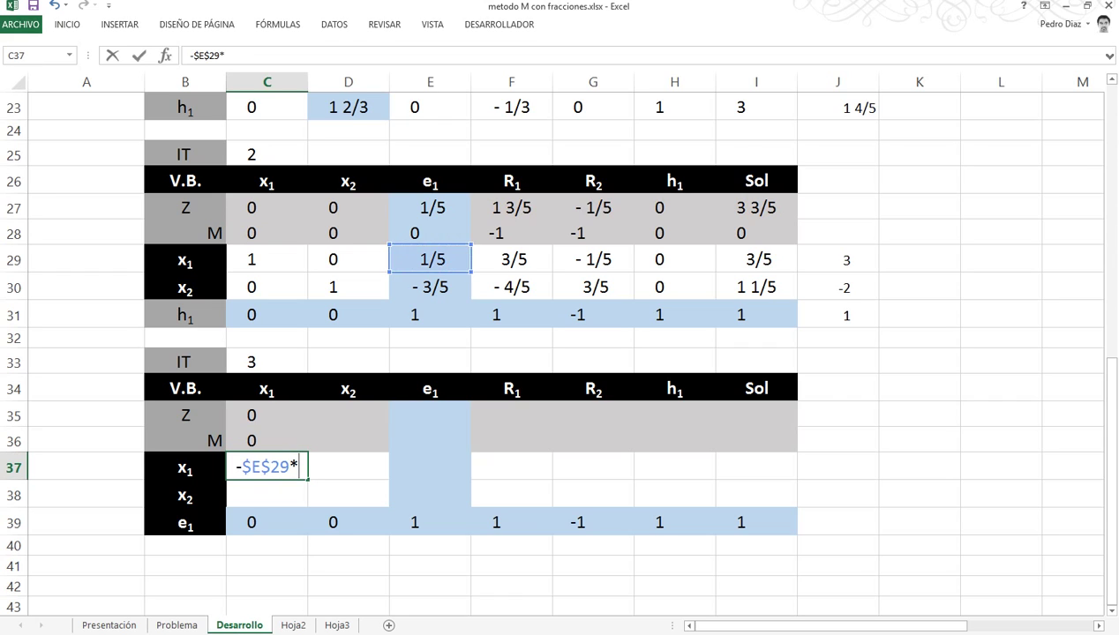
pyautogui.click(266, 522)
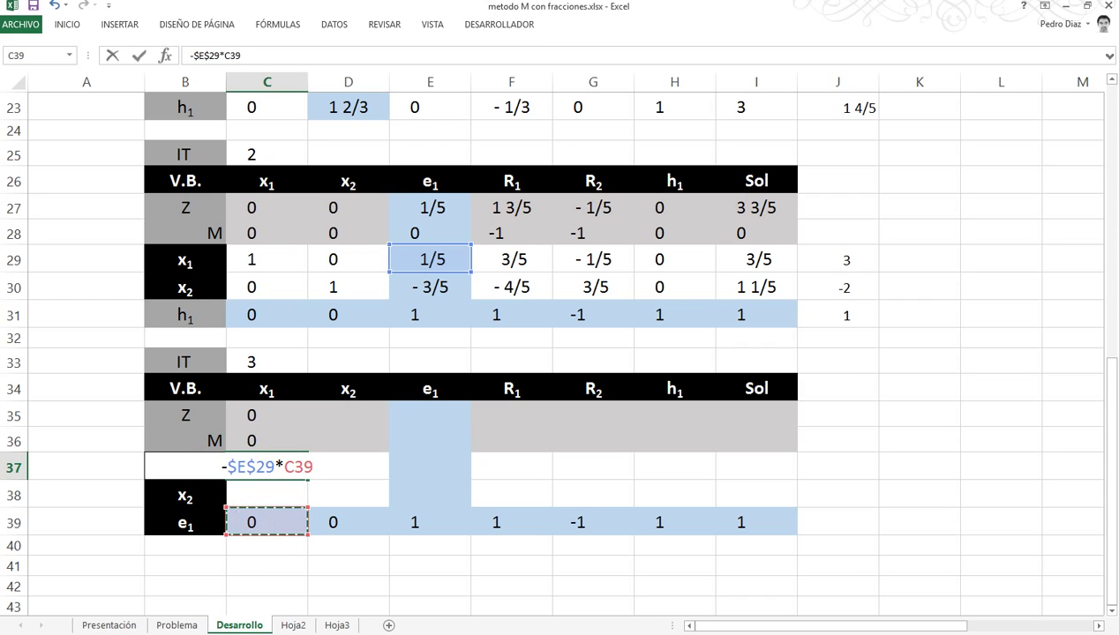
pyautogui.write('+')
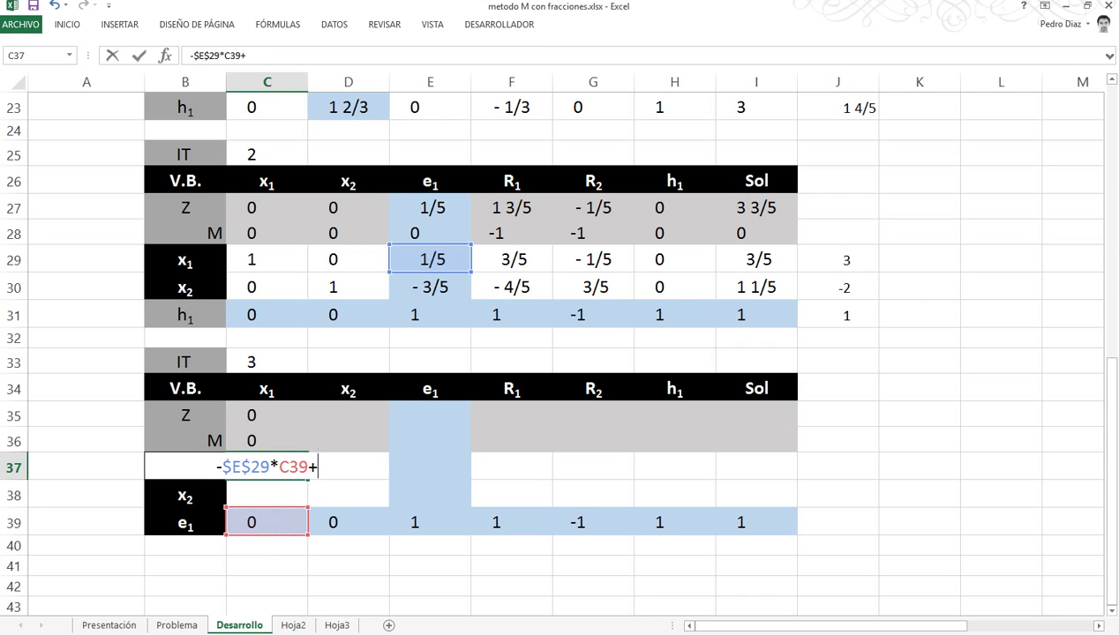
pyautogui.click(266, 259)
pyautogui.press('Return')
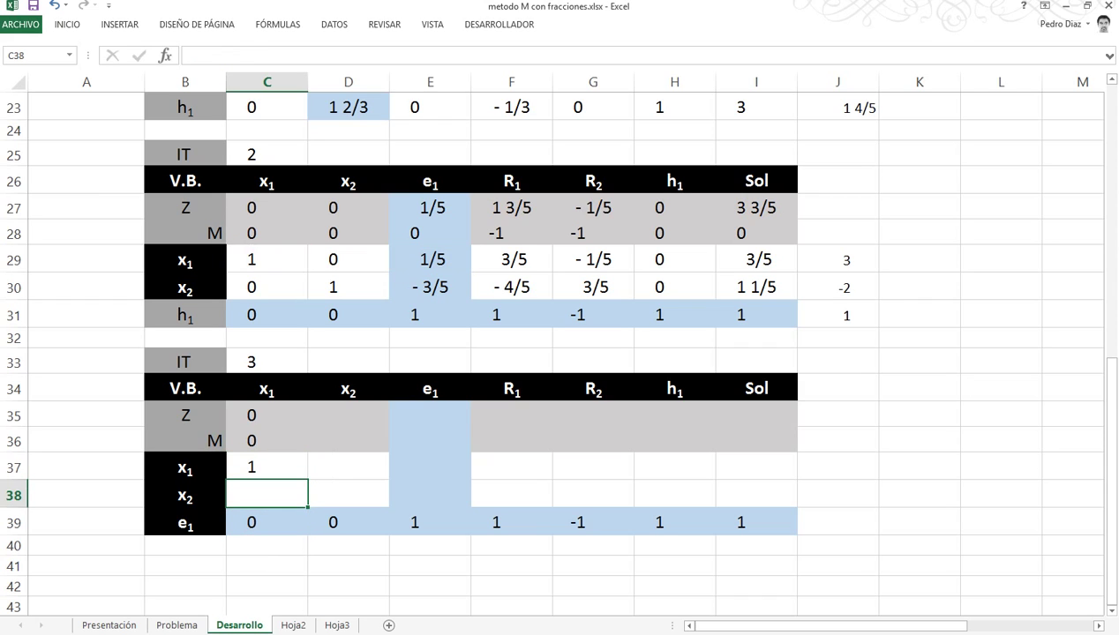
# Enter the formula -$E$30*C39+C30 in C38 for the x2 row of iteration 3
pyautogui.write('-')
pyautogui.click(429, 287)
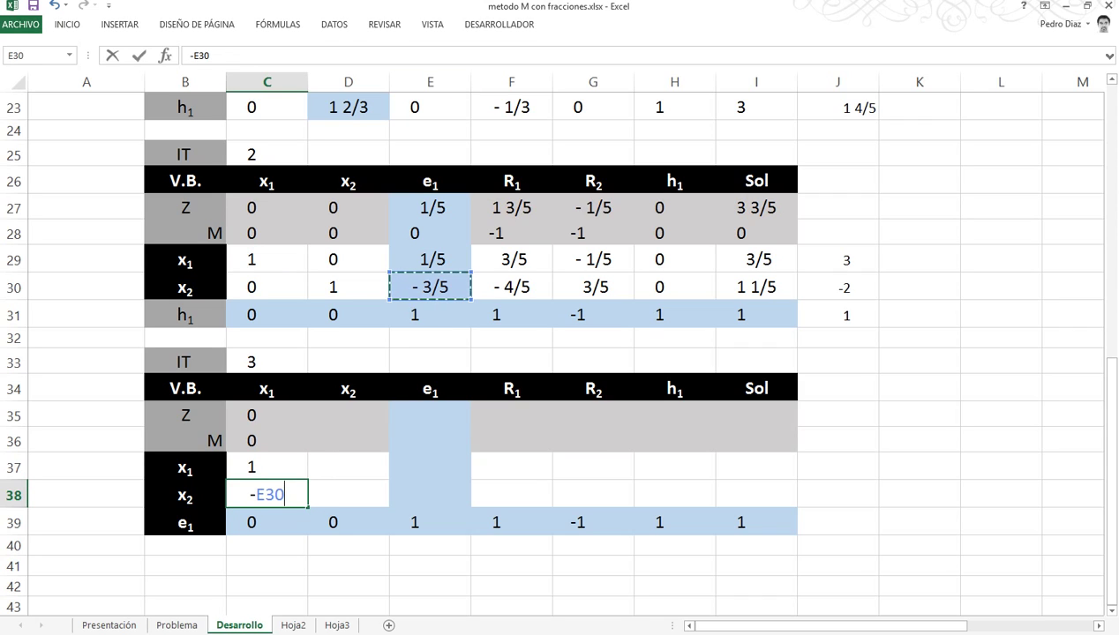
pyautogui.press('F4')
pyautogui.write('*')
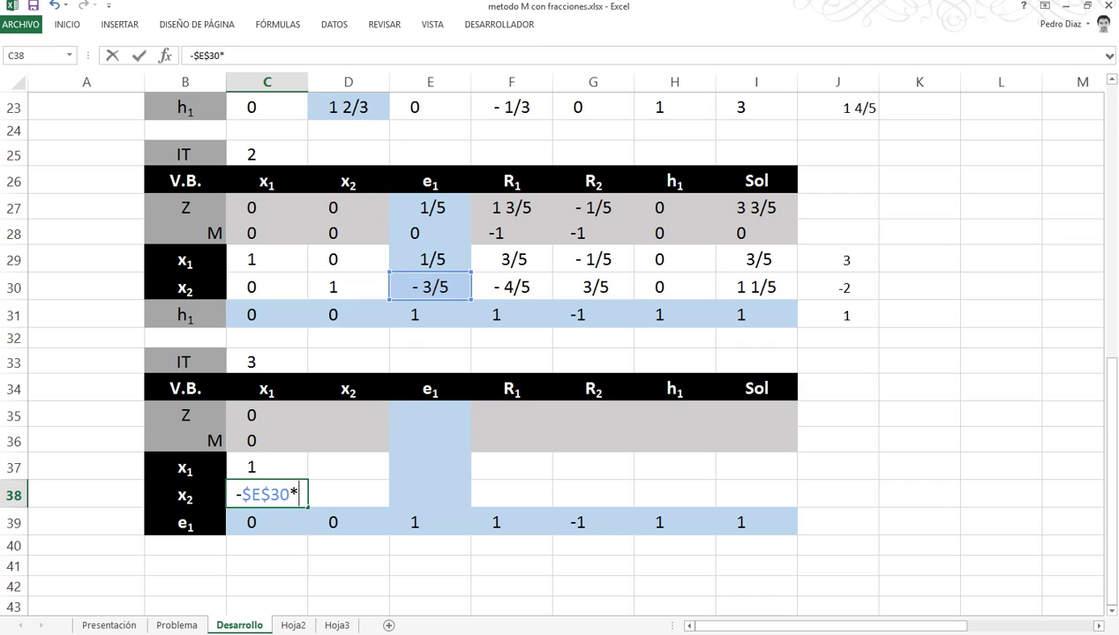
pyautogui.press('Down')
pyautogui.write('+')
pyautogui.click(267, 286)
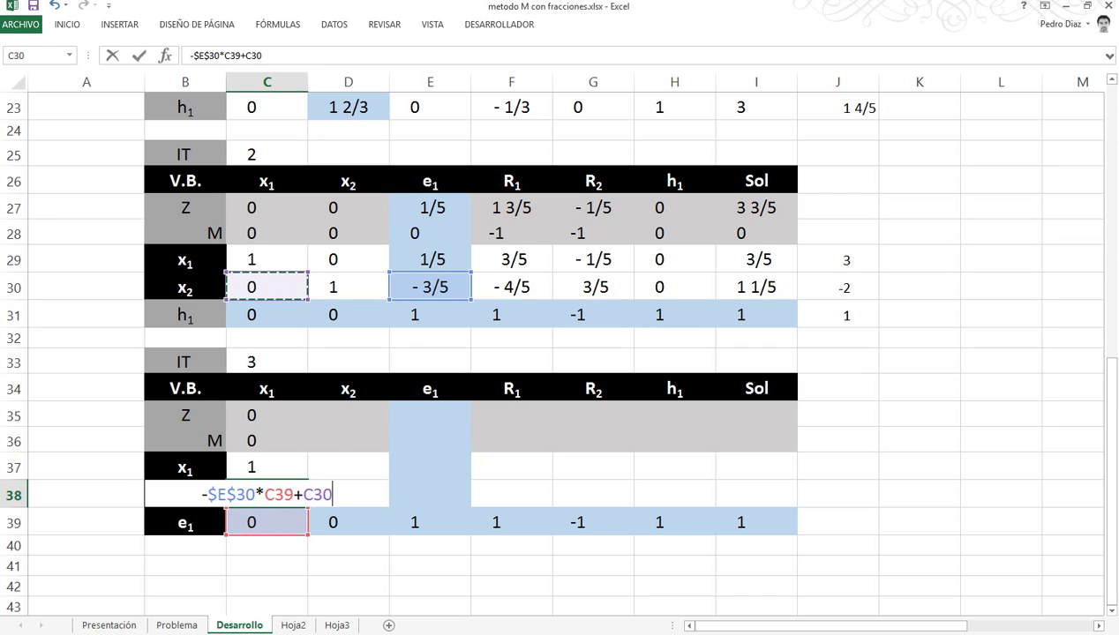
pyautogui.press('Return')
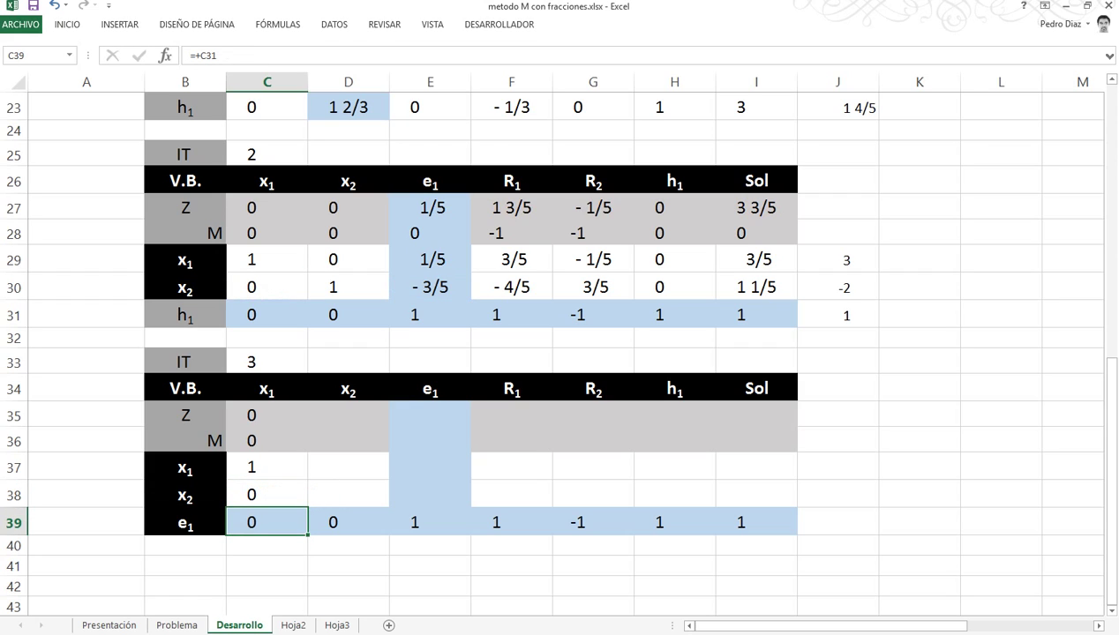
# Copy the formulas in C35:C38 across to column I and remove the fill colour from C37:I40
pyautogui.moveTo(266, 414); pyautogui.dragTo(797, 507)
pyautogui.hotkey('ctrl', 'v')
pyautogui.moveTo(266, 467); pyautogui.dragTo(799, 555)
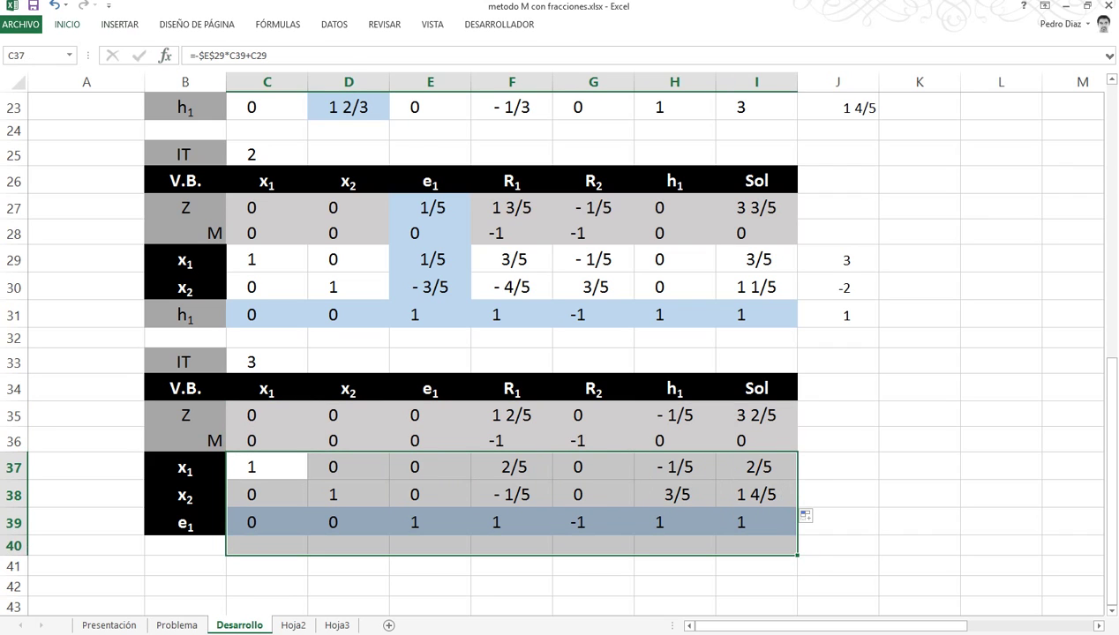
pyautogui.click(67, 24)
pyautogui.click(232, 72)
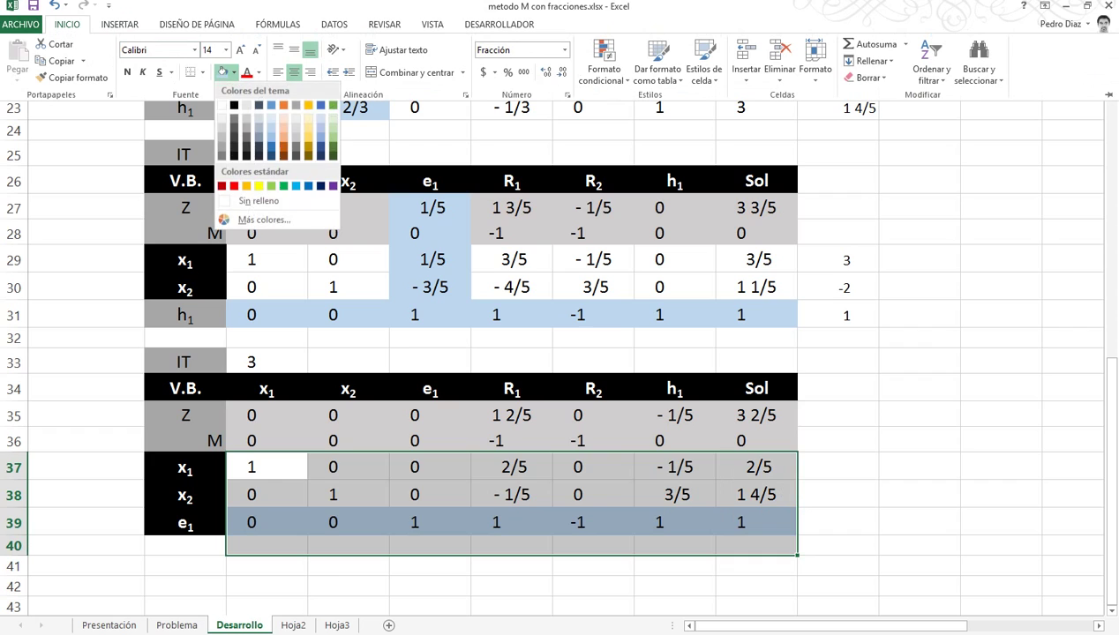
pyautogui.click(258, 201)
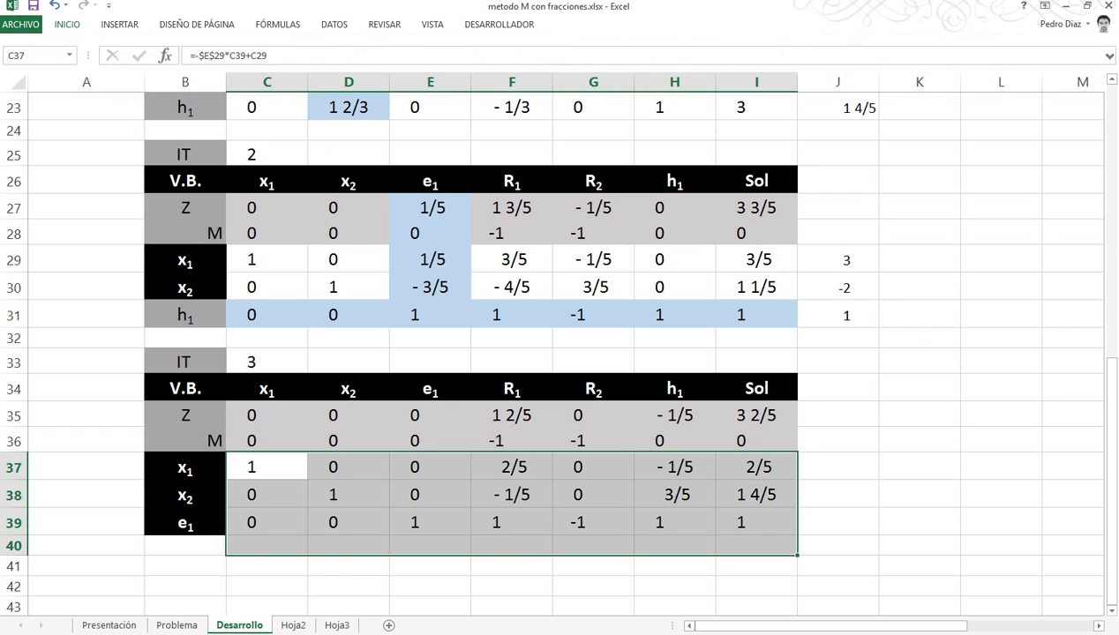
pyautogui.click(348, 566)
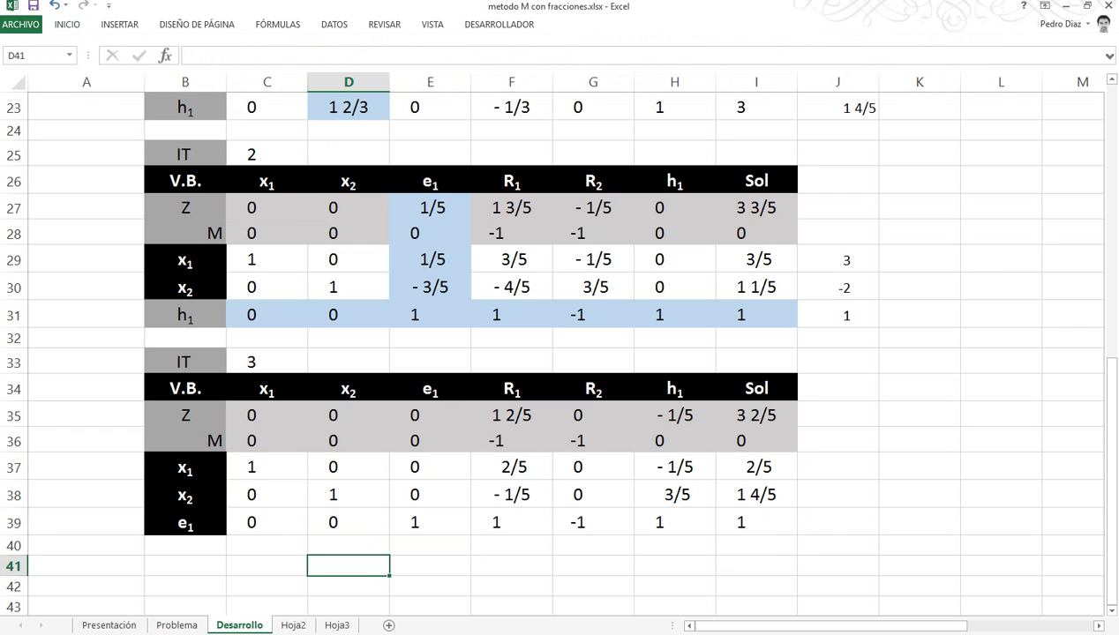
# Check the iteration 3 columns of the basic variables x1, x2 and e1 against their row labels
pyautogui.click(186, 468)
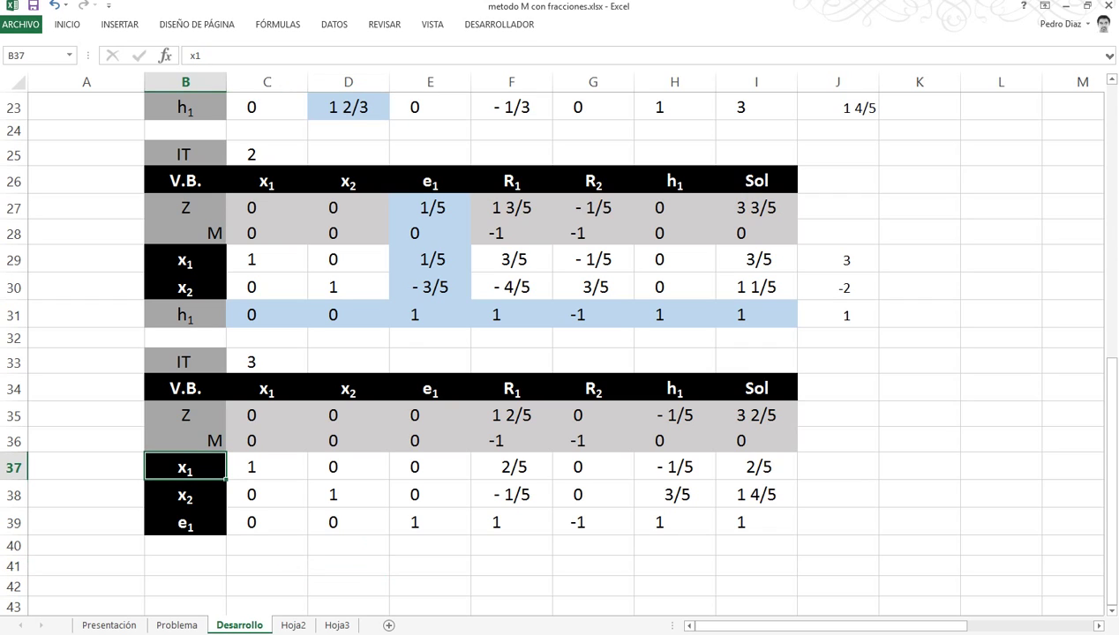
pyautogui.moveTo(266, 416); pyautogui.dragTo(266, 523)
pyautogui.click(185, 495)
pyautogui.moveTo(349, 416); pyautogui.dragTo(348, 522)
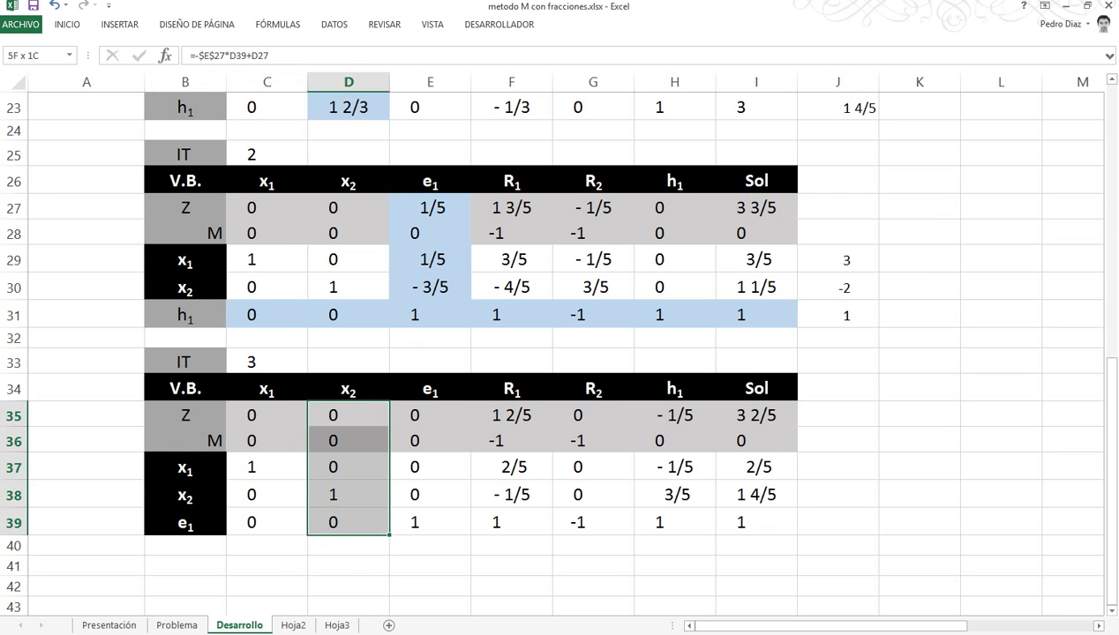
pyautogui.click(185, 522)
pyautogui.moveTo(430, 415); pyautogui.dragTo(430, 522)
pyautogui.click(348, 546)
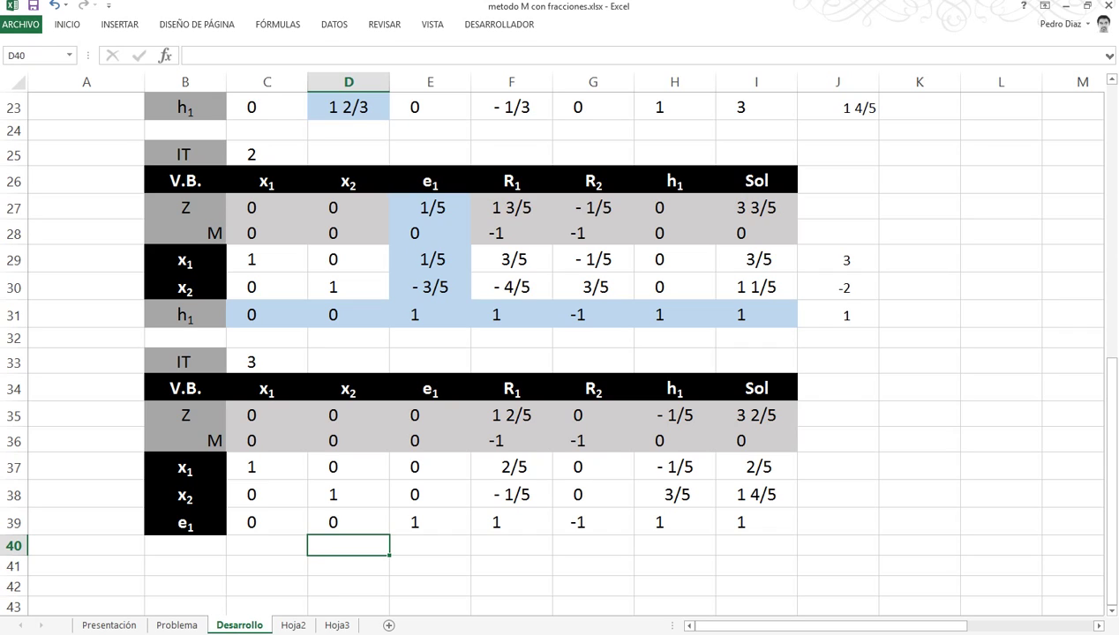
# Check the iteration 3 objective coefficients of R1, R2 and h1 in the Z and M rows
pyautogui.click(512, 415)
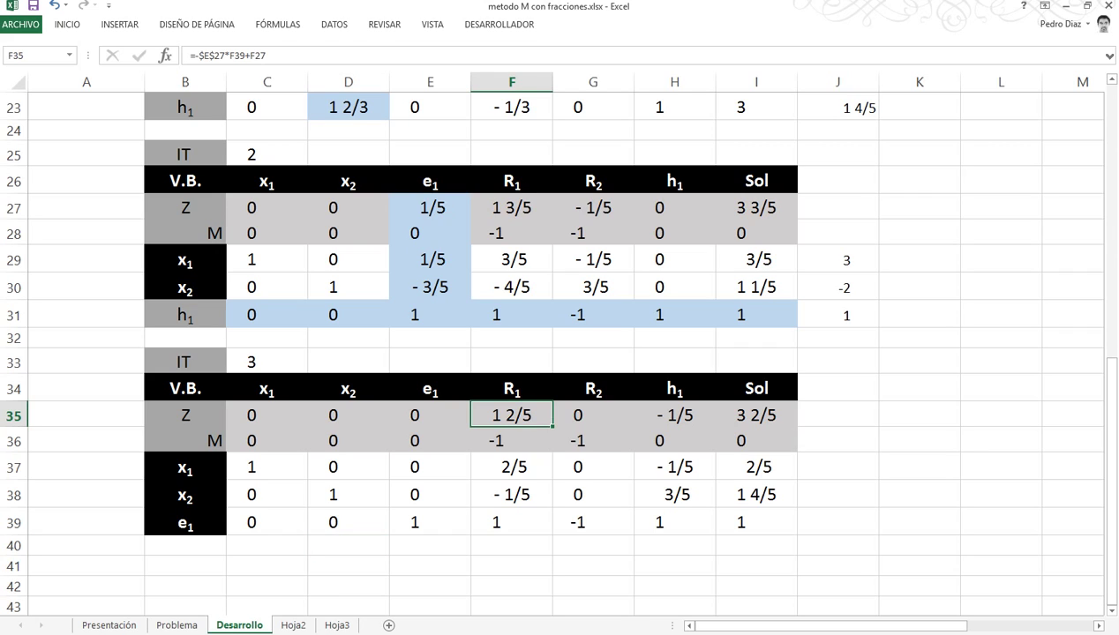
pyautogui.click(512, 441)
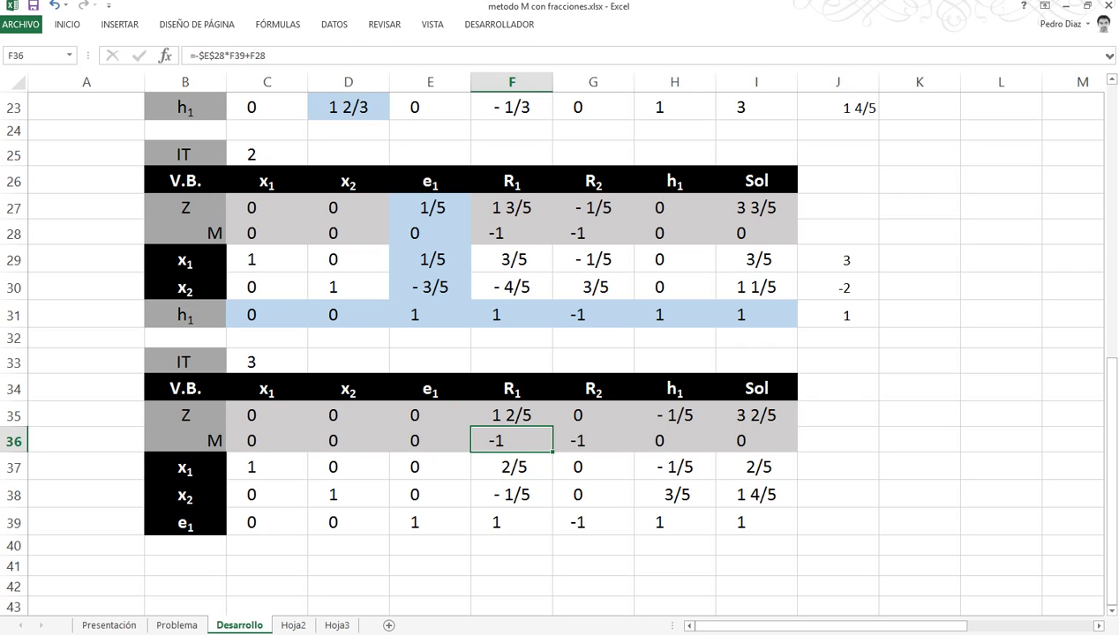
pyautogui.click(593, 440)
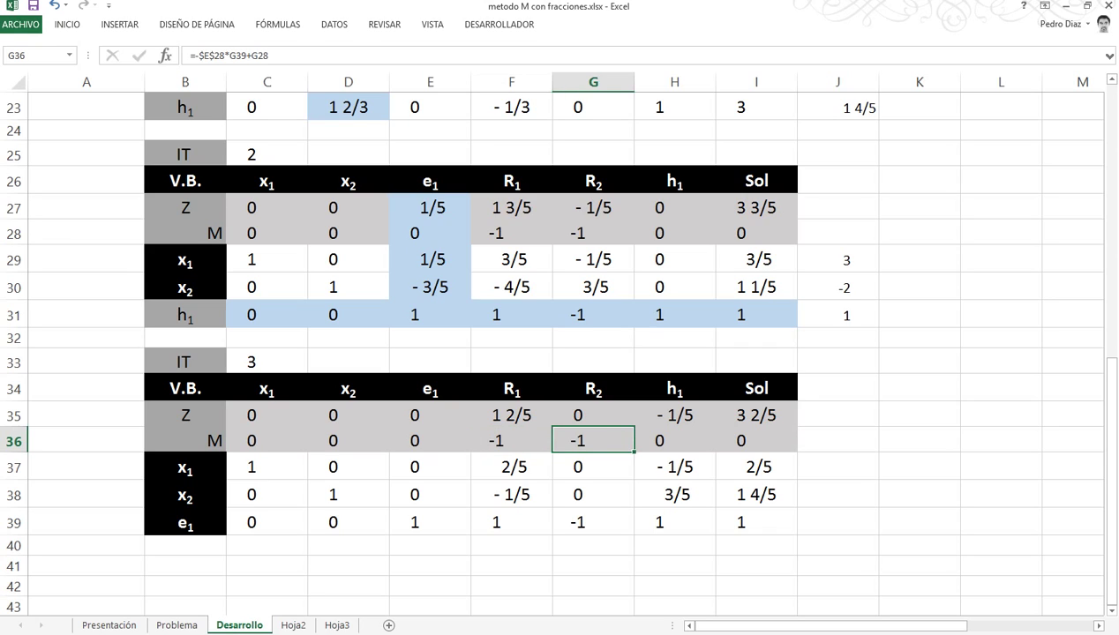
pyautogui.click(674, 416)
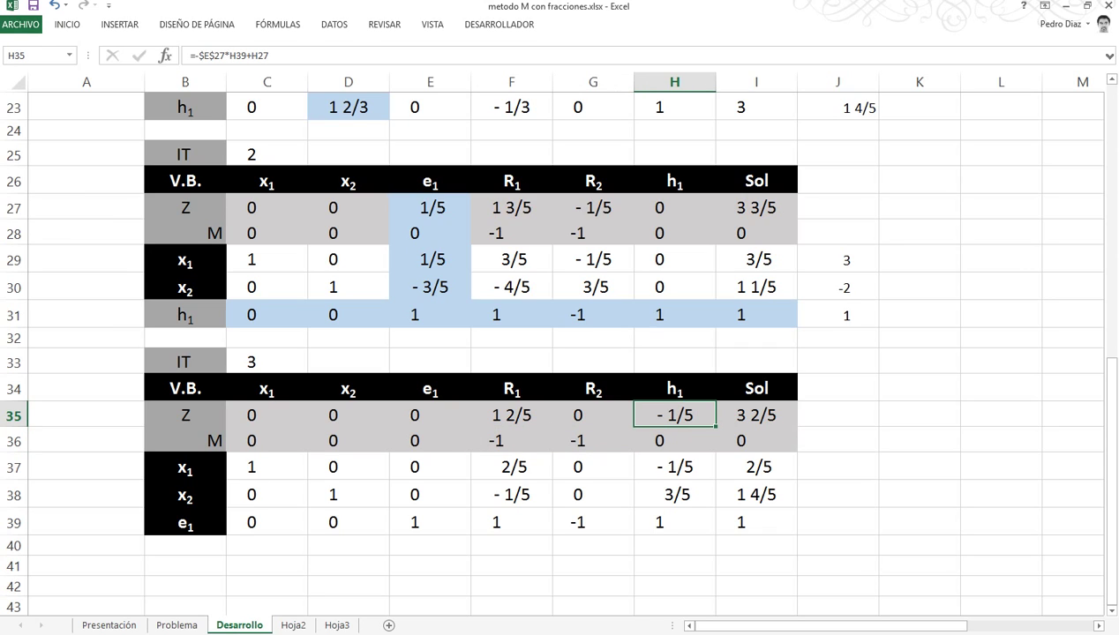
# Copy the x1 and x2 labels from B37:B38 to B42:B43 below the iteration 3 table
pyautogui.moveTo(186, 467); pyautogui.dragTo(227, 505)
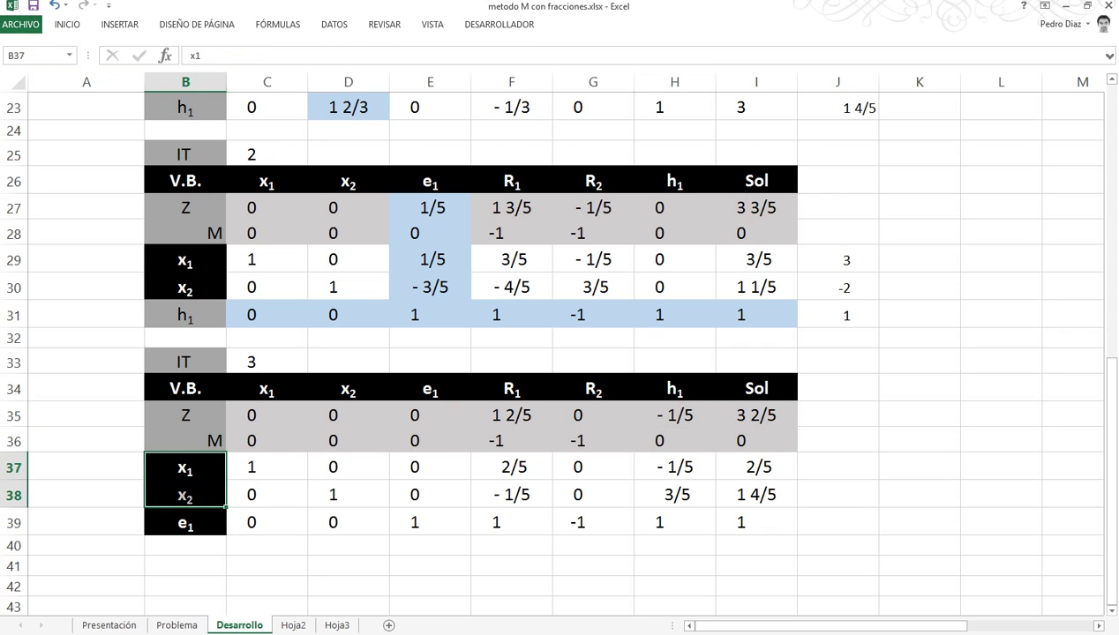
pyautogui.hotkey('ctrl', 'c')
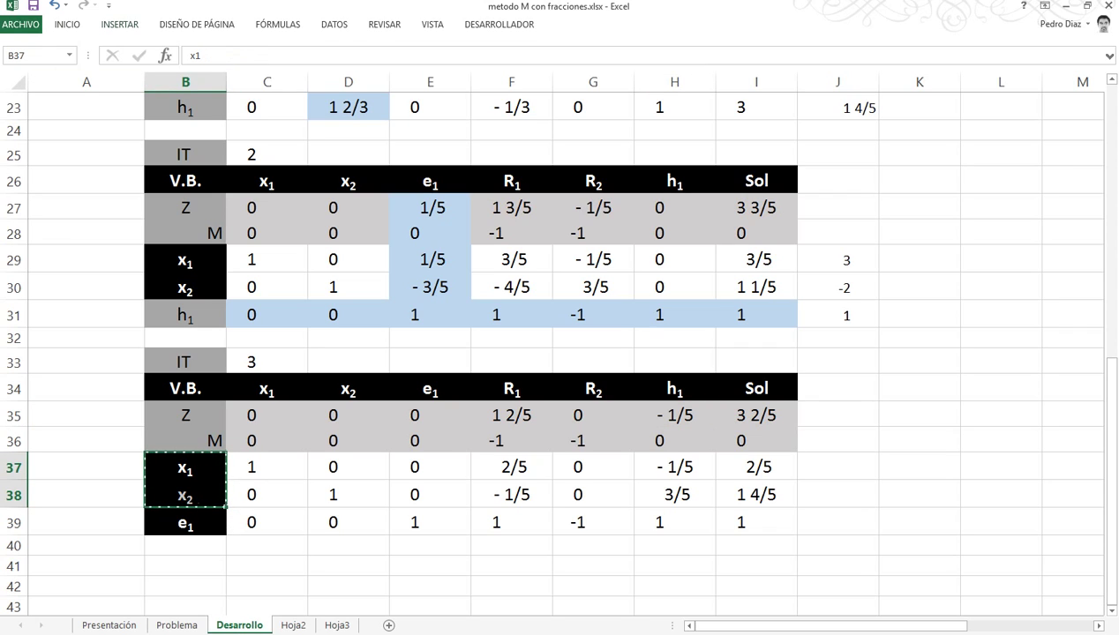
pyautogui.click(185, 586)
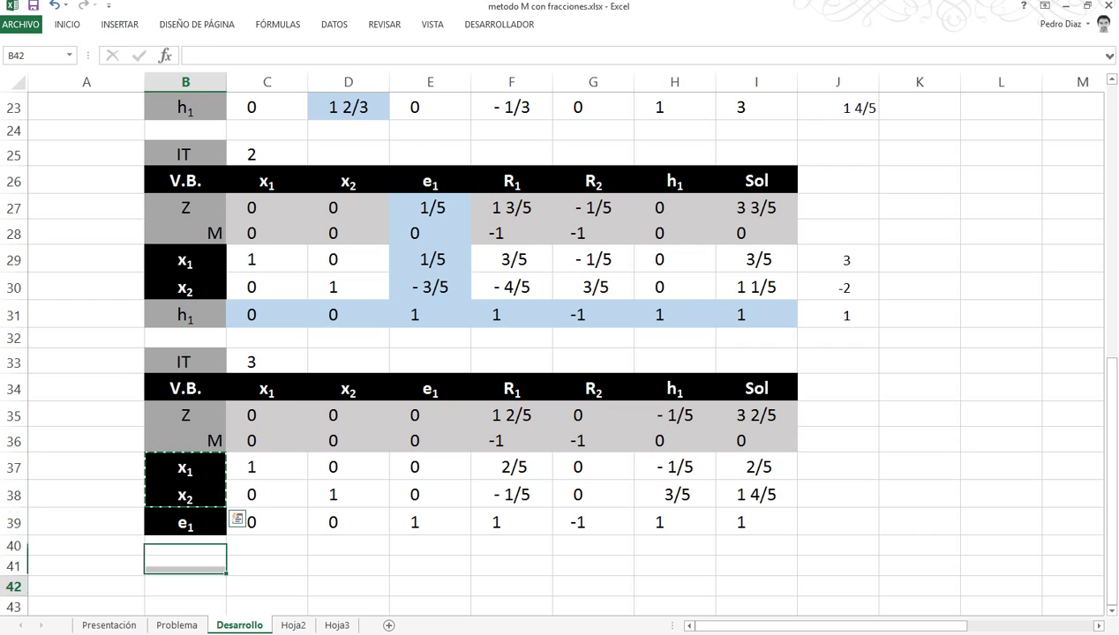
pyautogui.hotkey('ctrl', 'v')
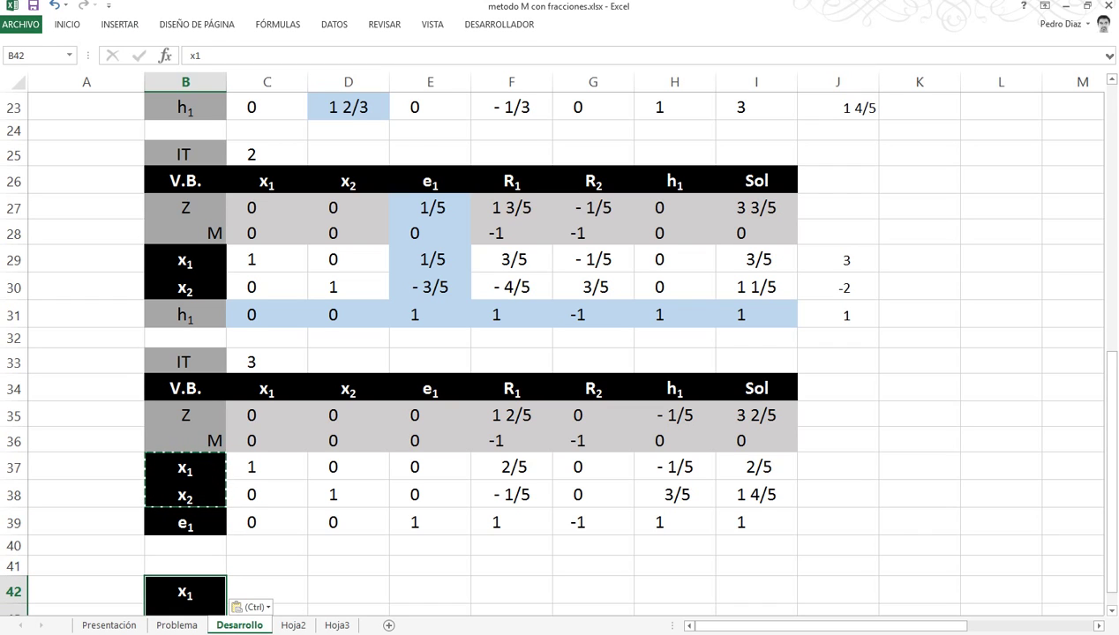
# Enter the heading "Solución optima" in B41 above the copied x1 and x2 labels
pyautogui.scroll(-2, 559, 353)
pyautogui.click(185, 414)
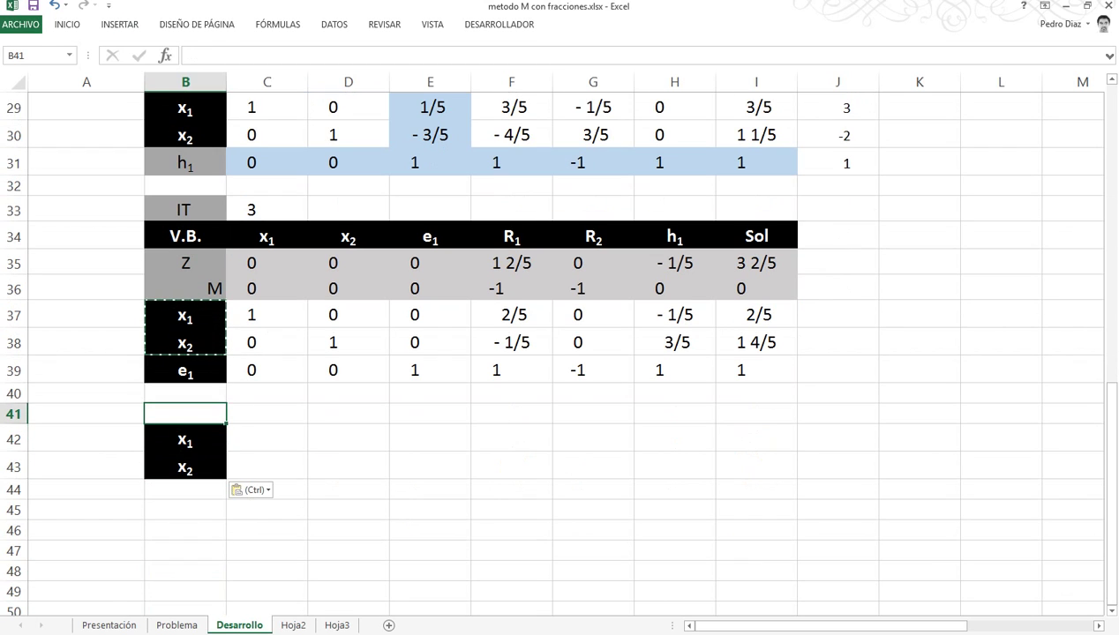
pyautogui.doubleClick(186, 413)
pyautogui.write('Sol')
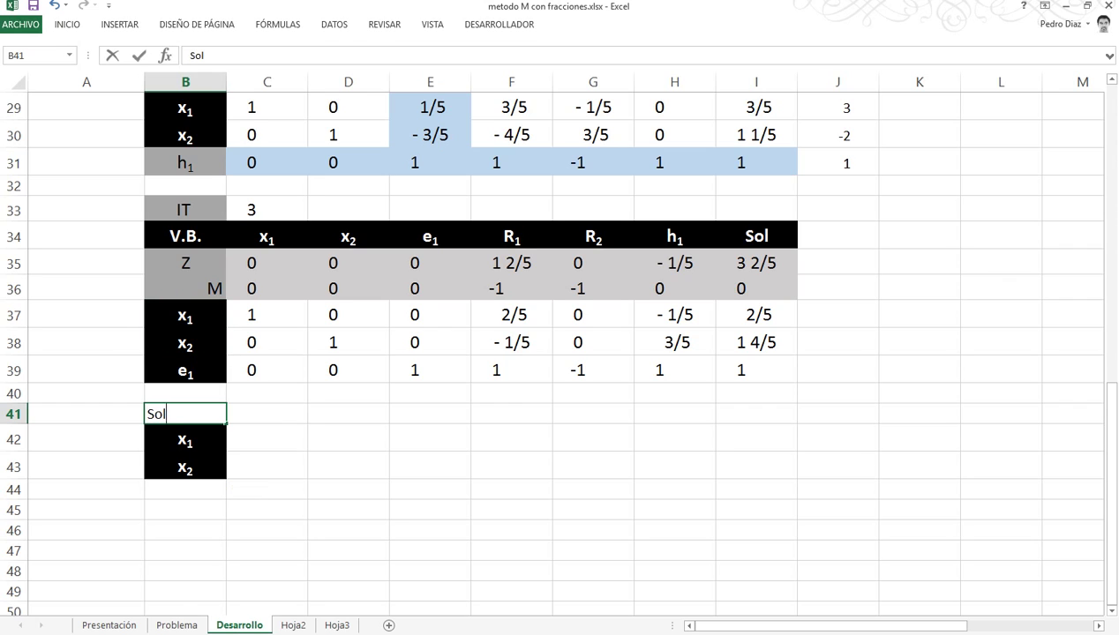
pyautogui.write('ución +optima')
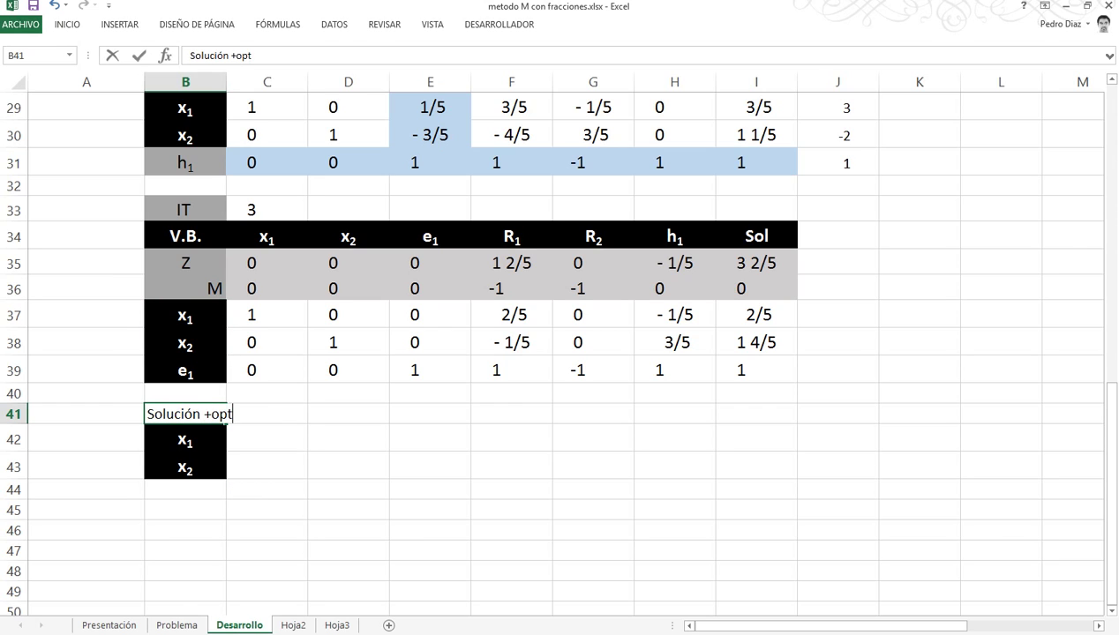
pyautogui.press('BackSpace')
pyautogui.press('BackSpace')
pyautogui.press('BackSpace')
pyautogui.press('BackSpace')
pyautogui.press('BackSpace')
pyautogui.press('BackSpace')
pyautogui.press('BackSpace')
pyautogui.press('BackSpace')
pyautogui.write('po')
pyautogui.press('BackSpace')
pyautogui.press('BackSpace')
pyautogui.write('po')
pyautogui.press('BackSpace')
pyautogui.press('BackSpace')
pyautogui.write('optima')
pyautogui.press('Return')
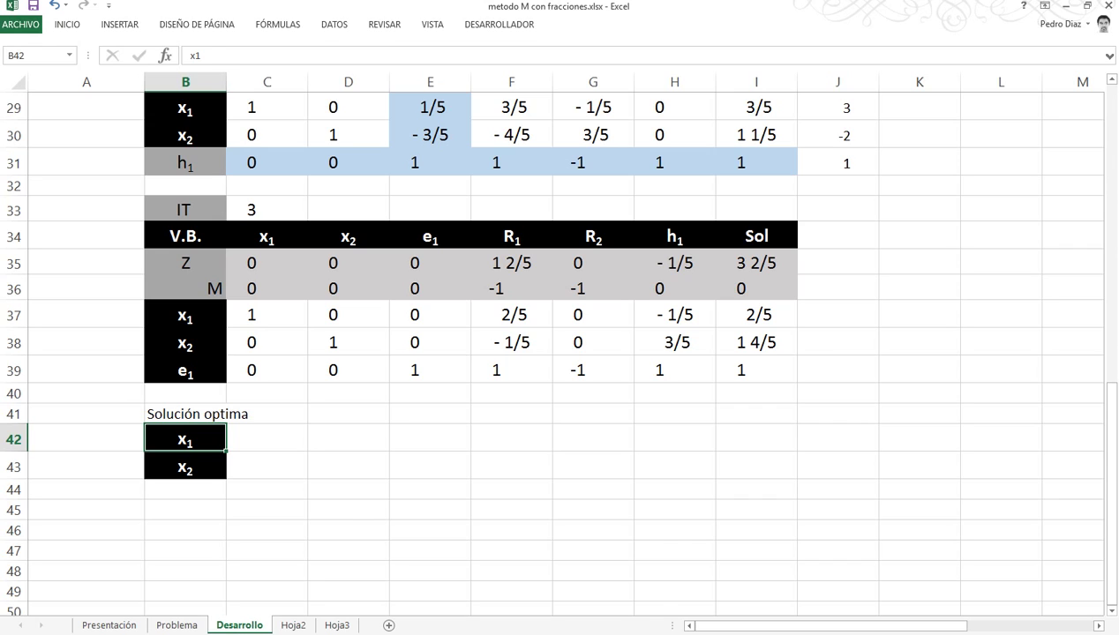
# Reference the iteration 3 solutions of x1 and x2 by entering +I37 in C42 and +I38 in C43
pyautogui.press('Right')
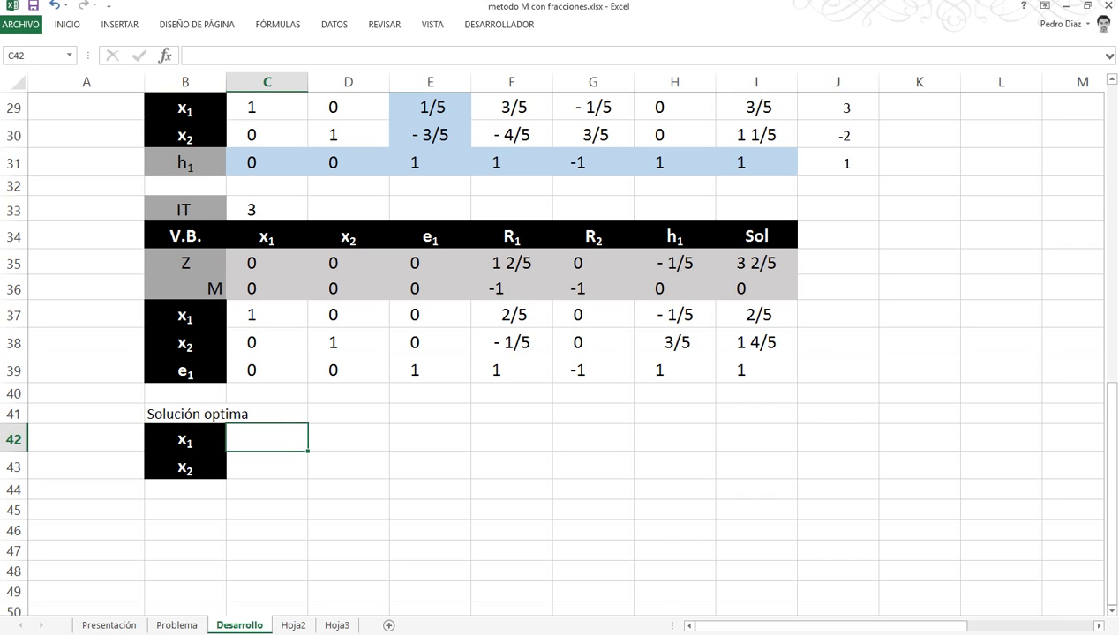
pyautogui.write('+')
pyautogui.click(756, 315)
pyautogui.press('Return')
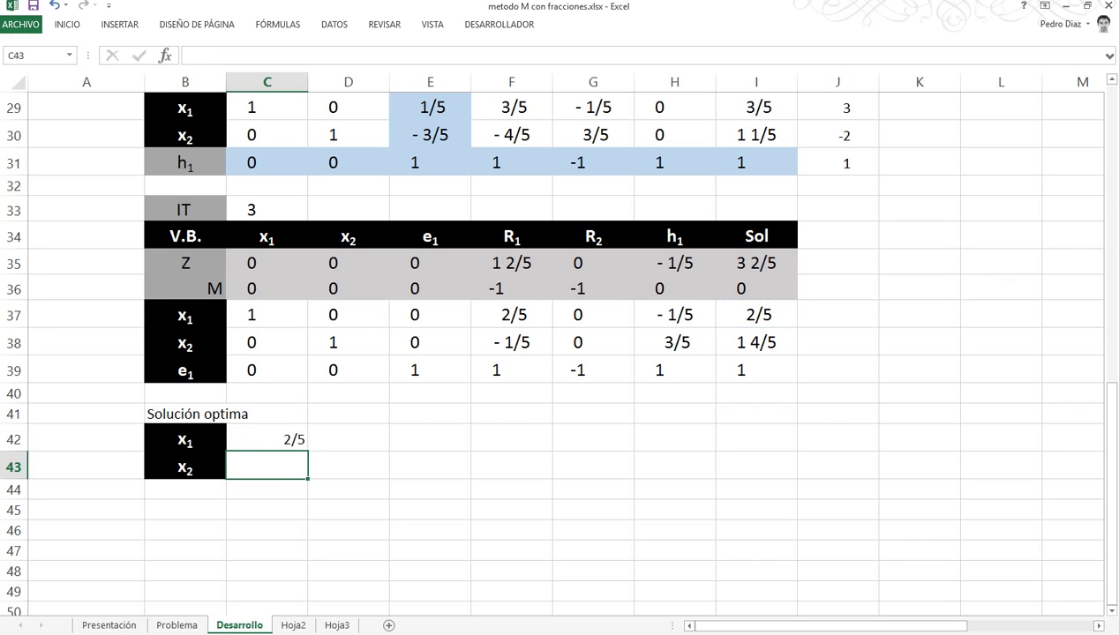
pyautogui.write('+')
pyautogui.click(756, 342)
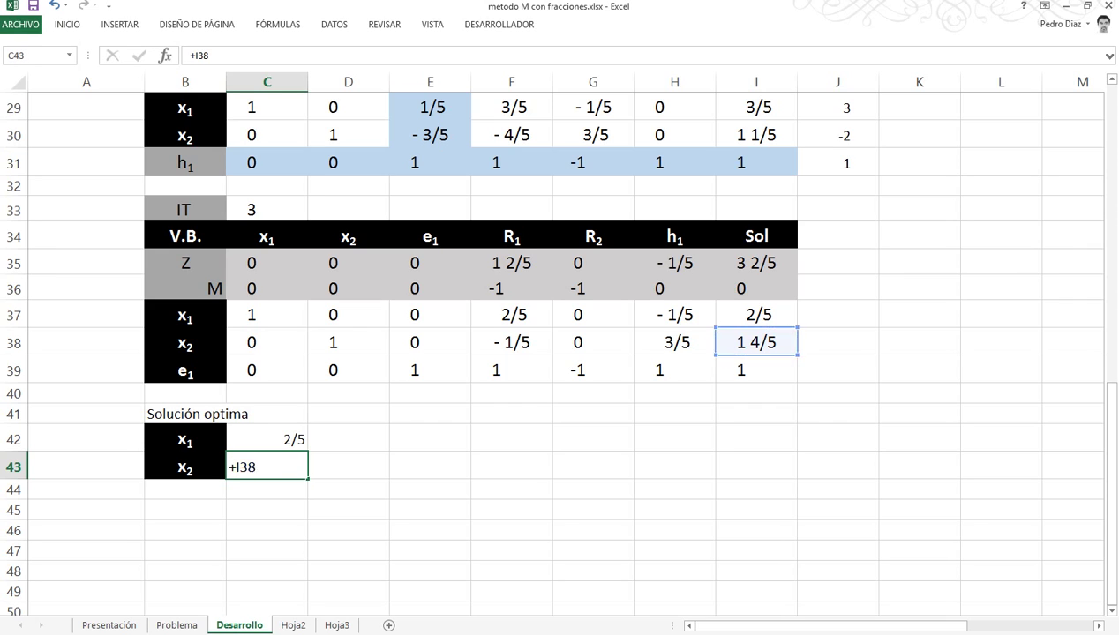
pyautogui.press('Return')
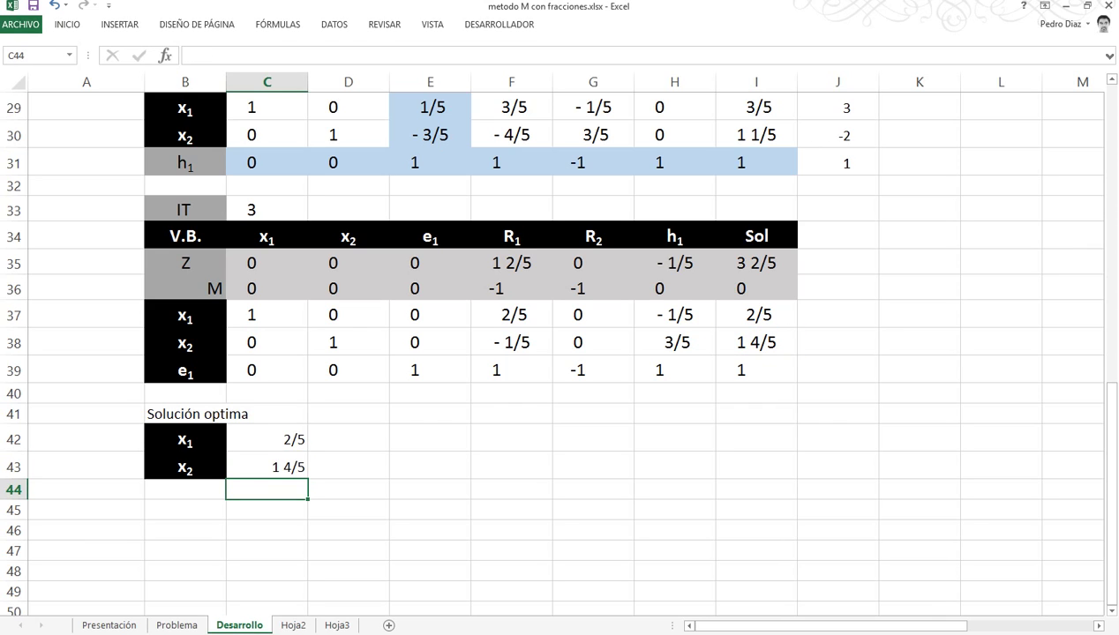
# Copy the Z label from B35 to B44 and enter the formula +I35 in C44
pyautogui.click(185, 263)
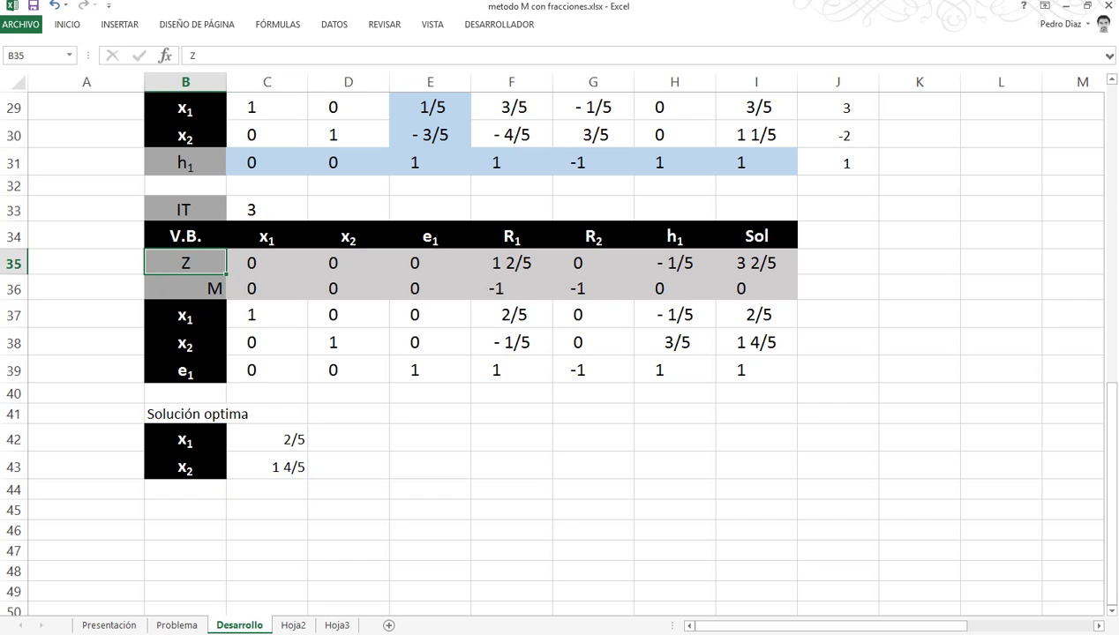
pyautogui.hotkey('ctrl', 'c')
pyautogui.click(186, 489)
pyautogui.hotkey('ctrl', 'v')
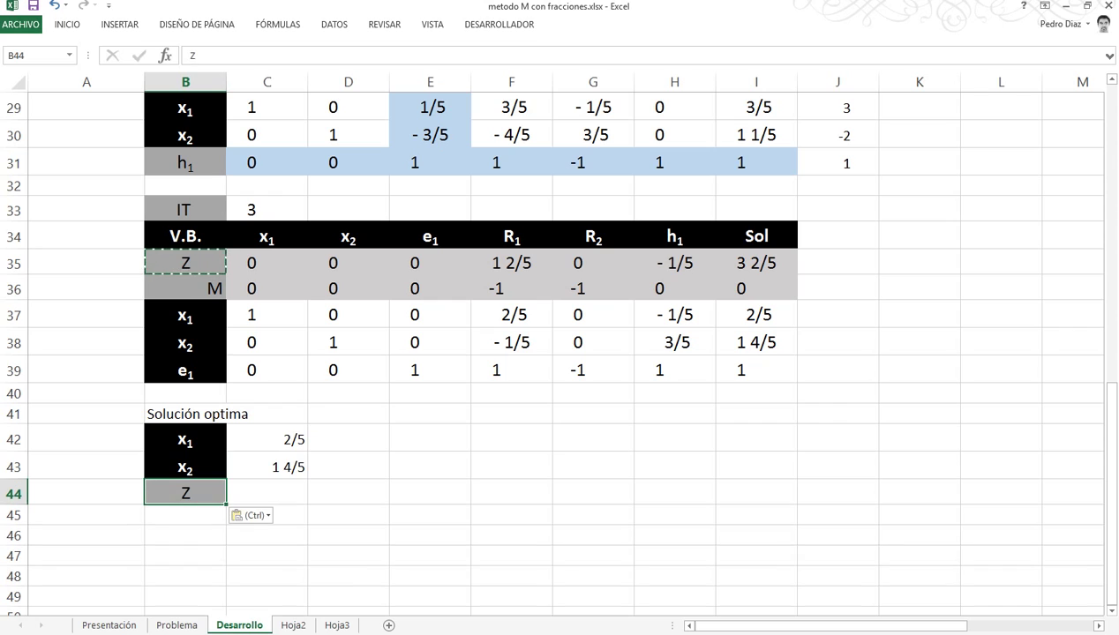
pyautogui.click(267, 492)
pyautogui.write('+')
pyautogui.click(756, 263)
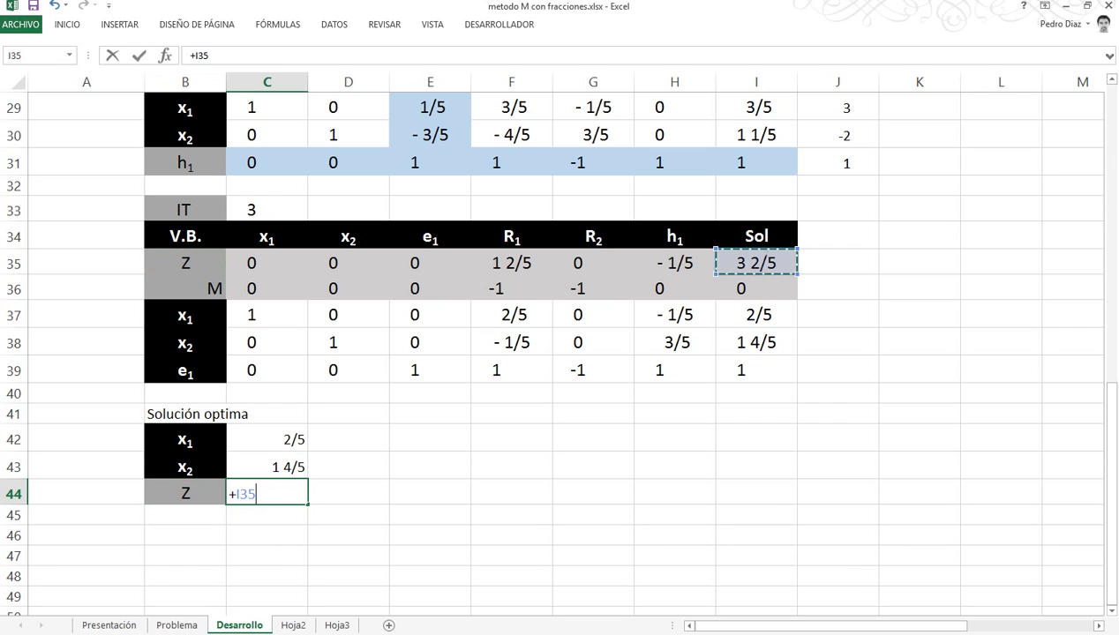
pyautogui.press('Return')
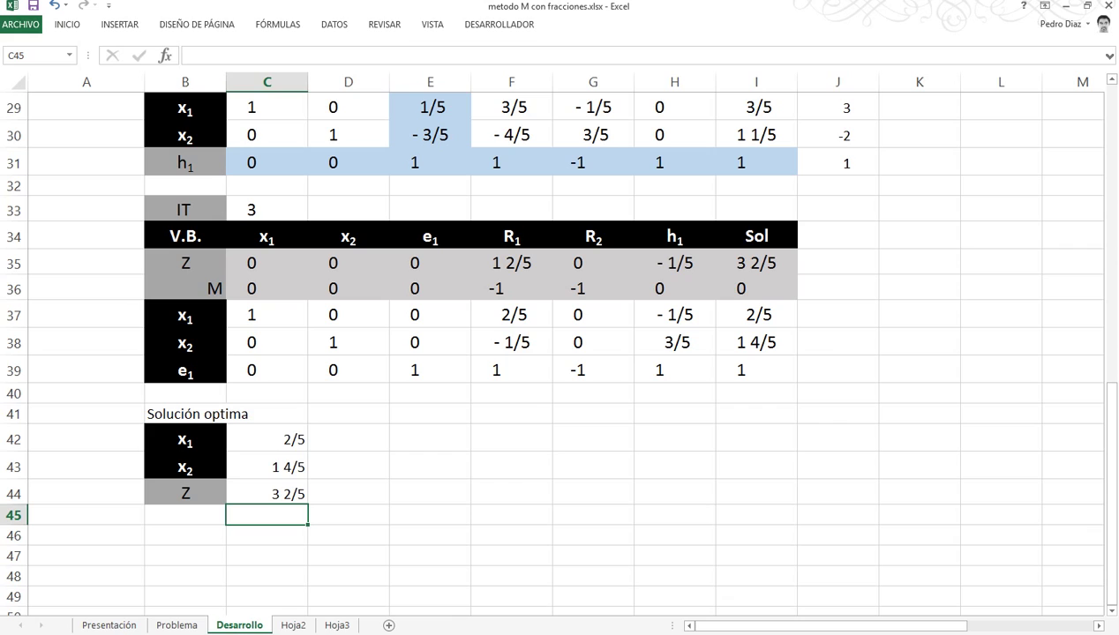
pyautogui.click(348, 515)
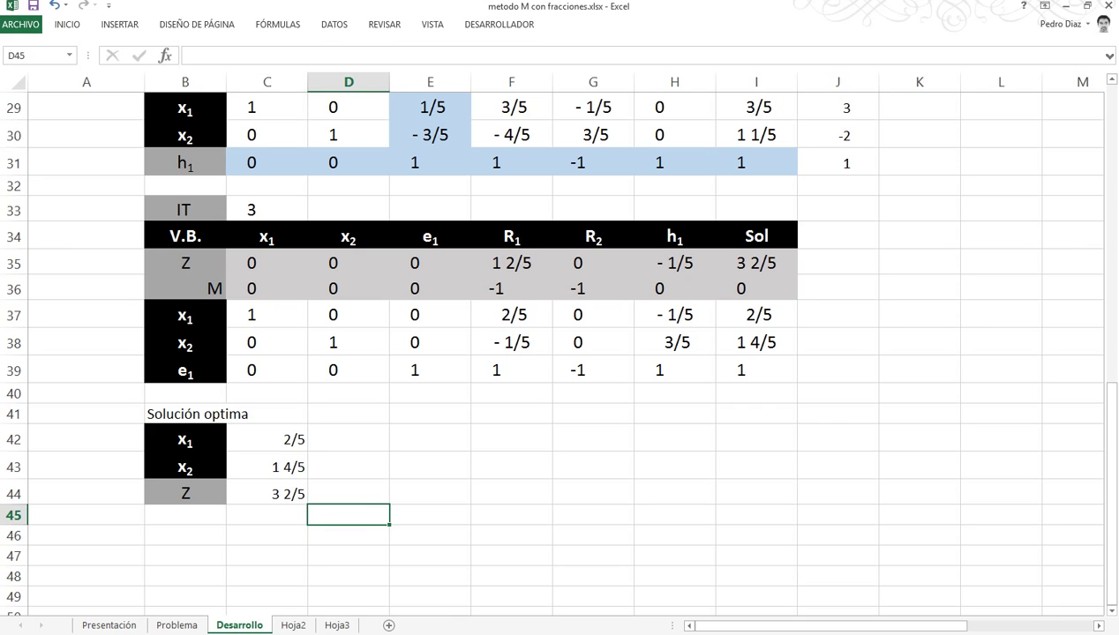